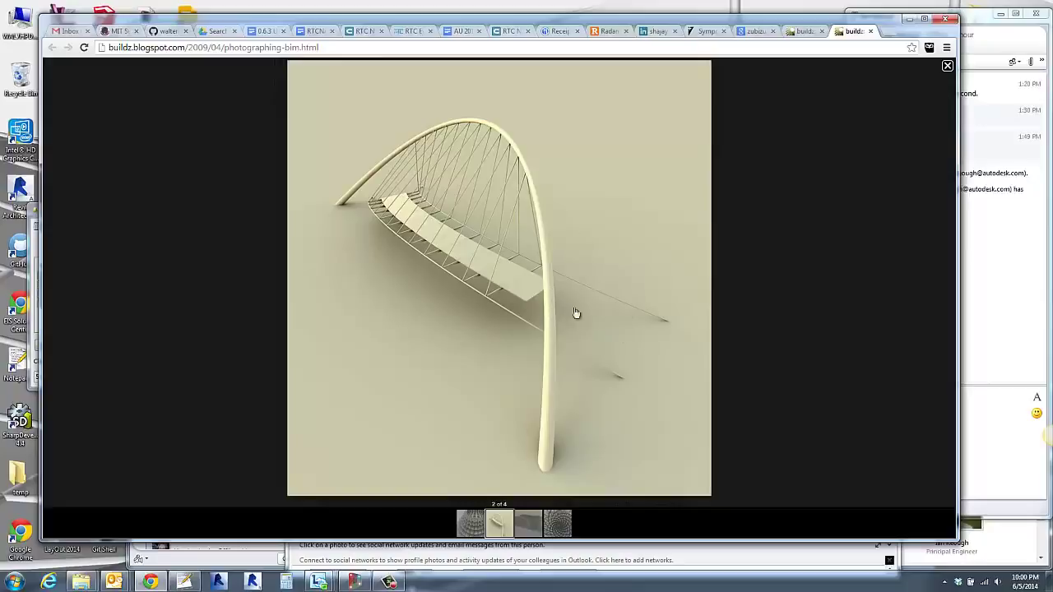
Close the enlarged bridge picture, switch to Dynamo and slightly adjust the Double Slider directly below ArcBaseOffset in bridge.dyn.
click(947, 66)
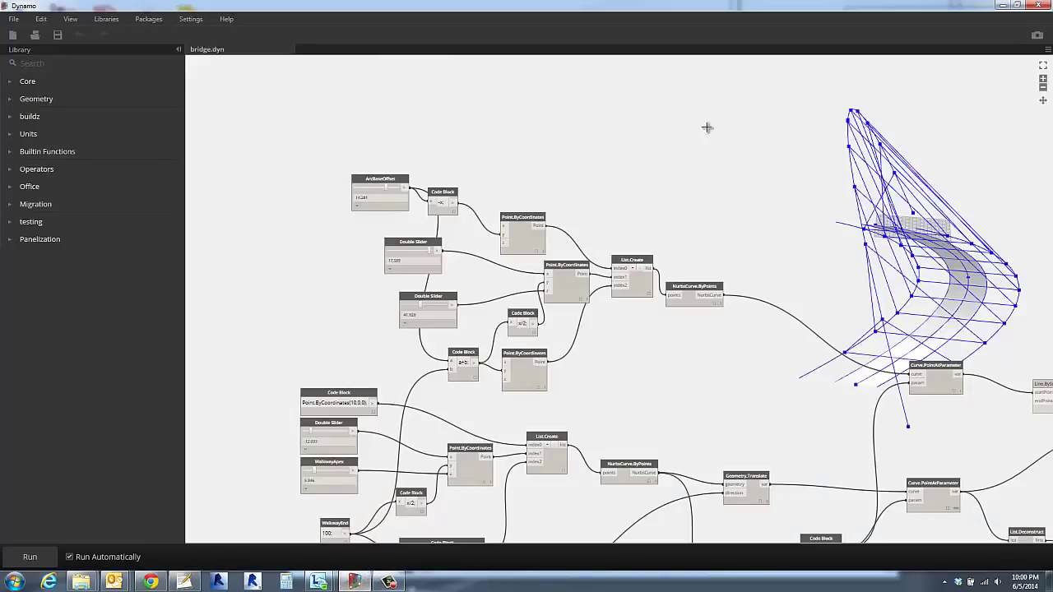
right_drag(513, 127, 564, 134)
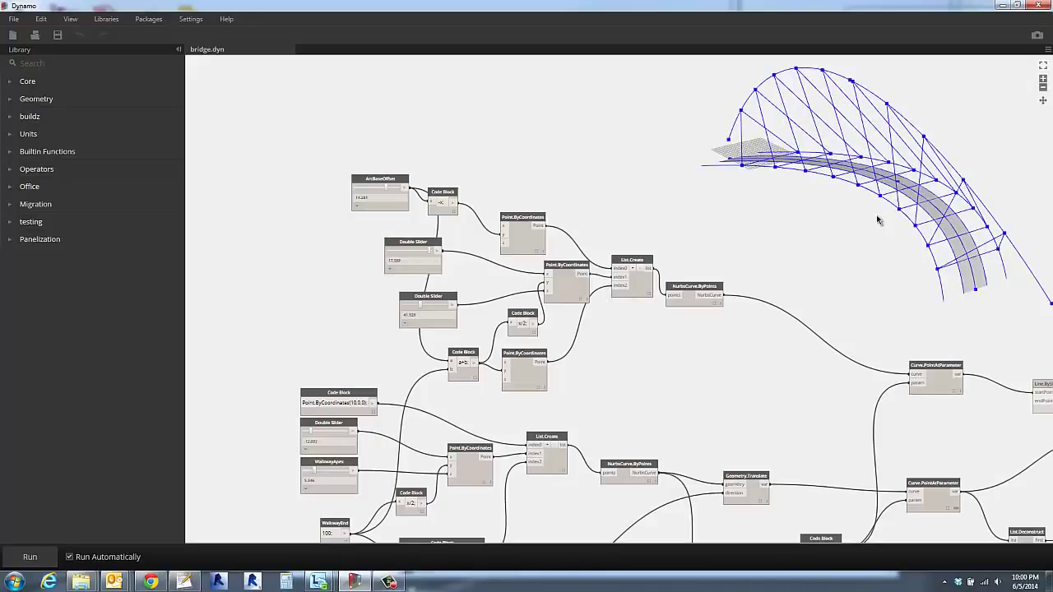
right_drag(878, 221, 674, 237)
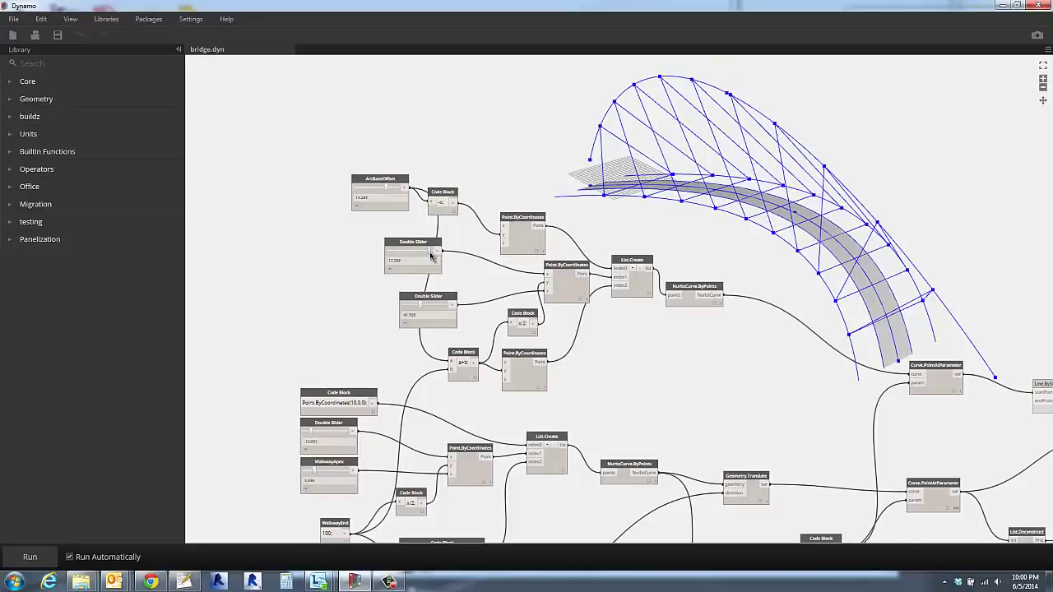
mouse_move(430, 255)
mouse_down()
mouse_move(407, 255)
mouse_move(432, 255)
mouse_up()
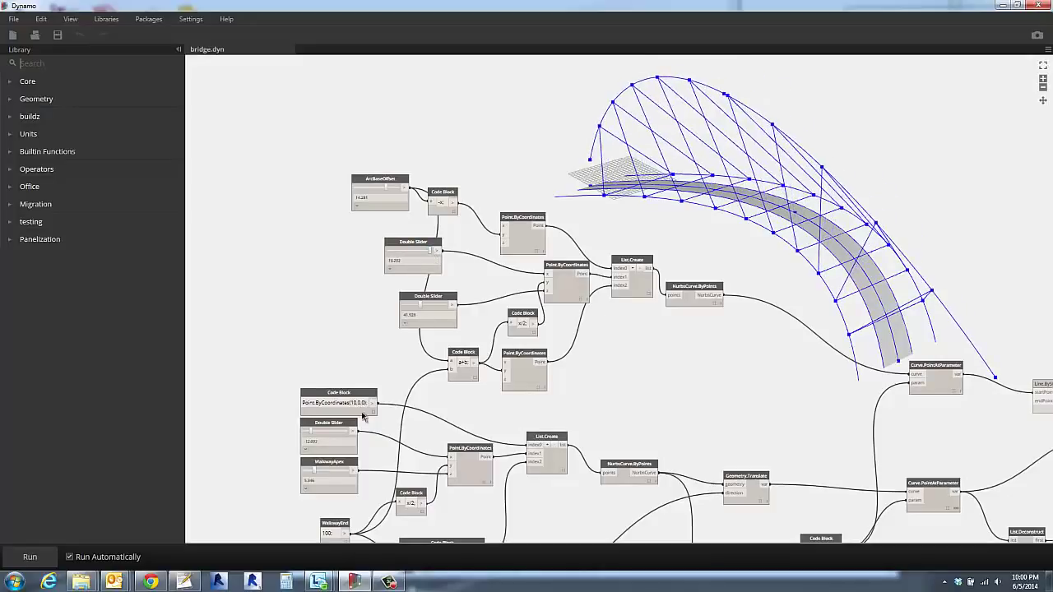
Turn on the geometry preview of the Surface.Thicken node at the end of the walkway branch.
middle_drag(725, 389, 317, 247)
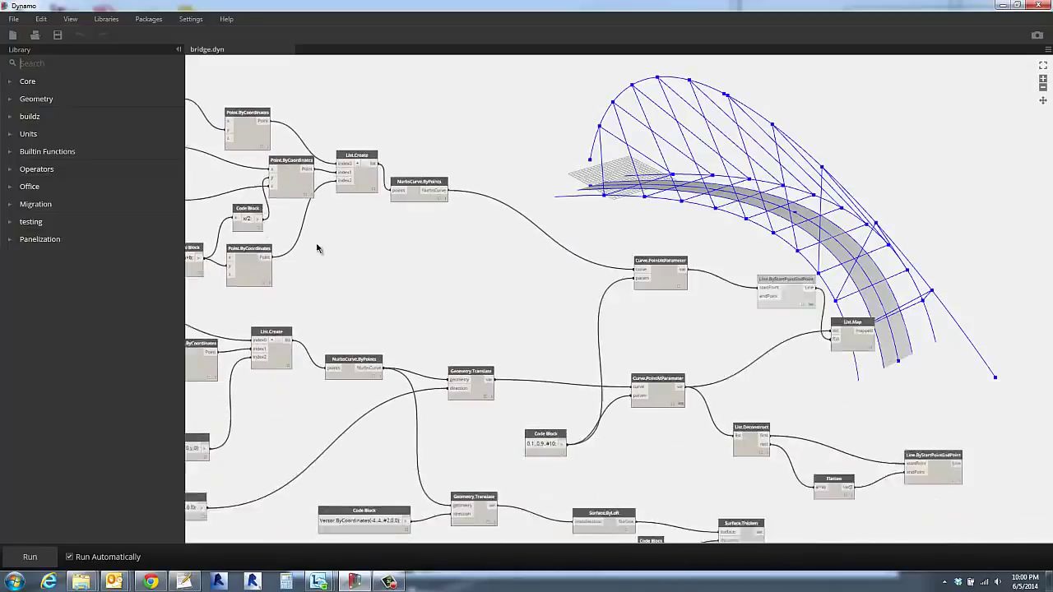
middle_drag(430, 430, 523, 354)
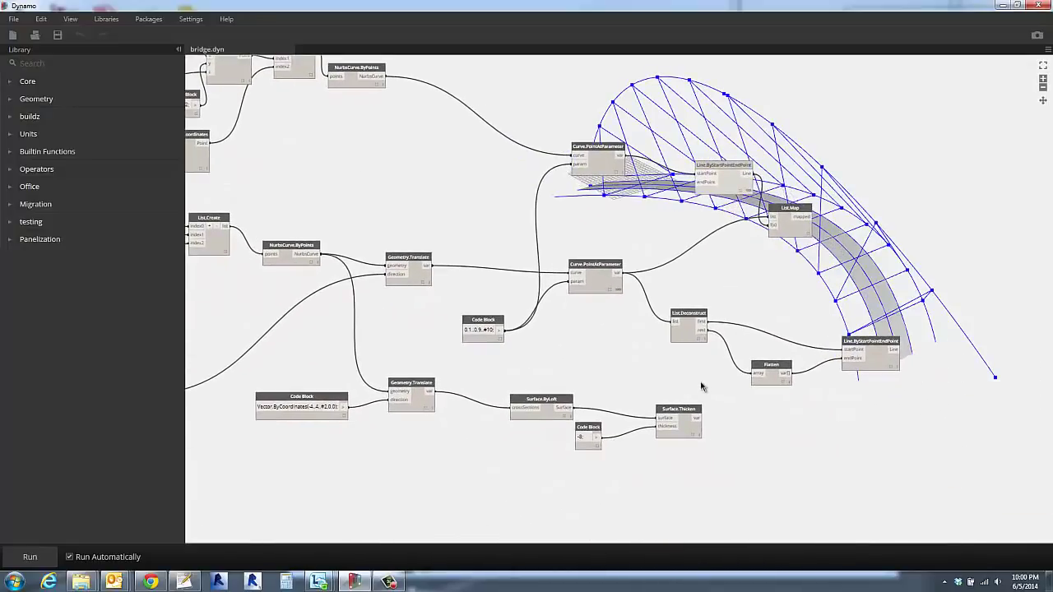
click(693, 428)
right_click(691, 426)
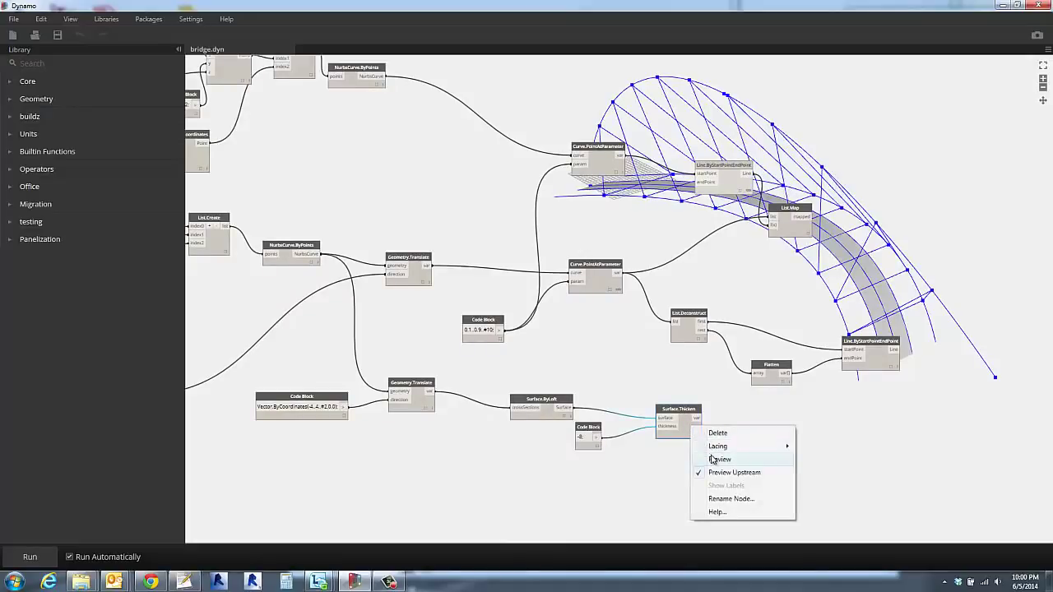
click(718, 459)
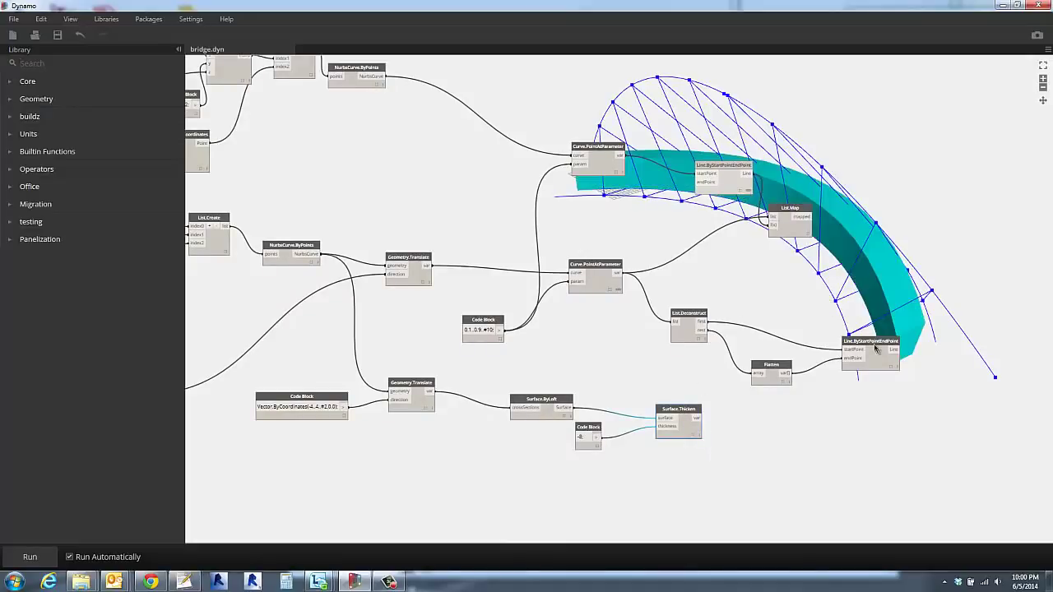
Adjust the Double Slider above WalkwayApex to reshape the walkway's curve, with nothing left selected.
mouse_move(938, 409)
right_down()
mouse_move(870, 375)
mouse_move(914, 385)
mouse_move(911, 400)
mouse_move(903, 394)
right_up()
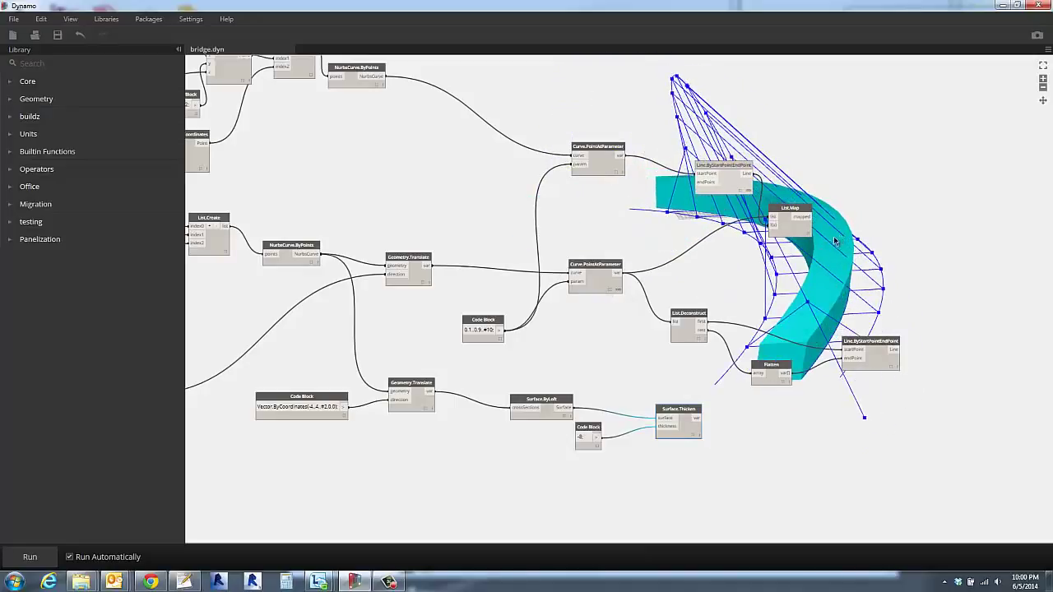
middle_drag(328, 333, 829, 428)
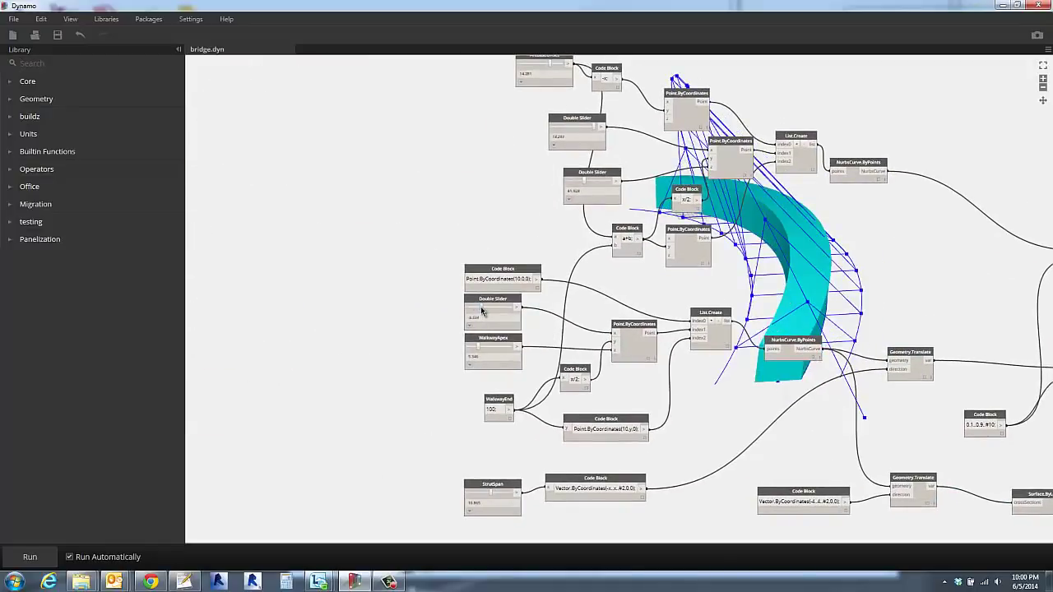
drag(482, 311, 490, 312)
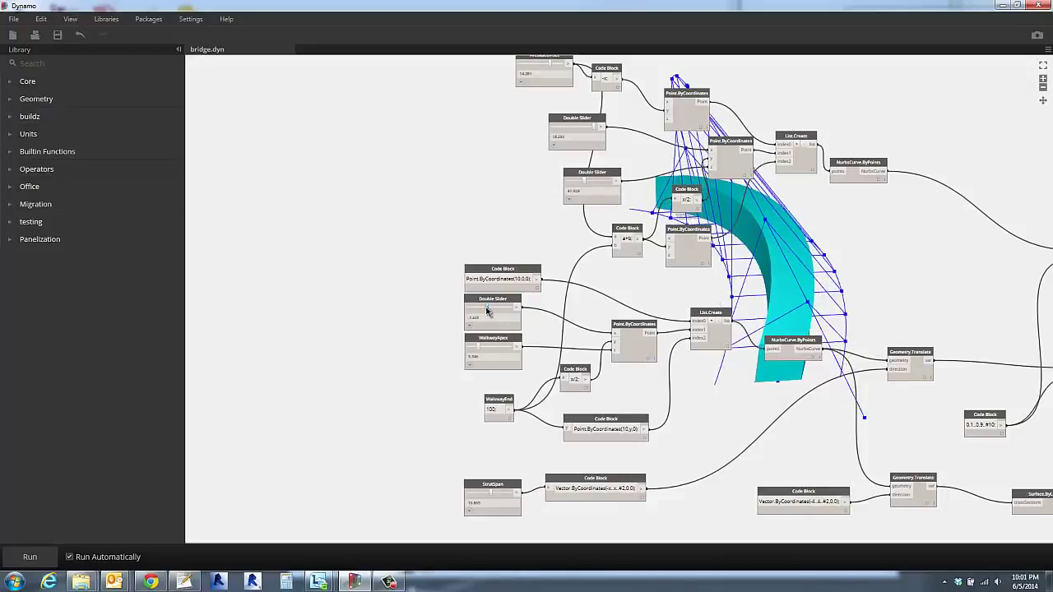
mouse_move(886, 232)
right_down()
mouse_move(856, 245)
mouse_move(824, 233)
mouse_move(897, 223)
mouse_move(948, 248)
mouse_move(805, 223)
mouse_move(811, 235)
mouse_move(905, 247)
right_up()
click(440, 165)
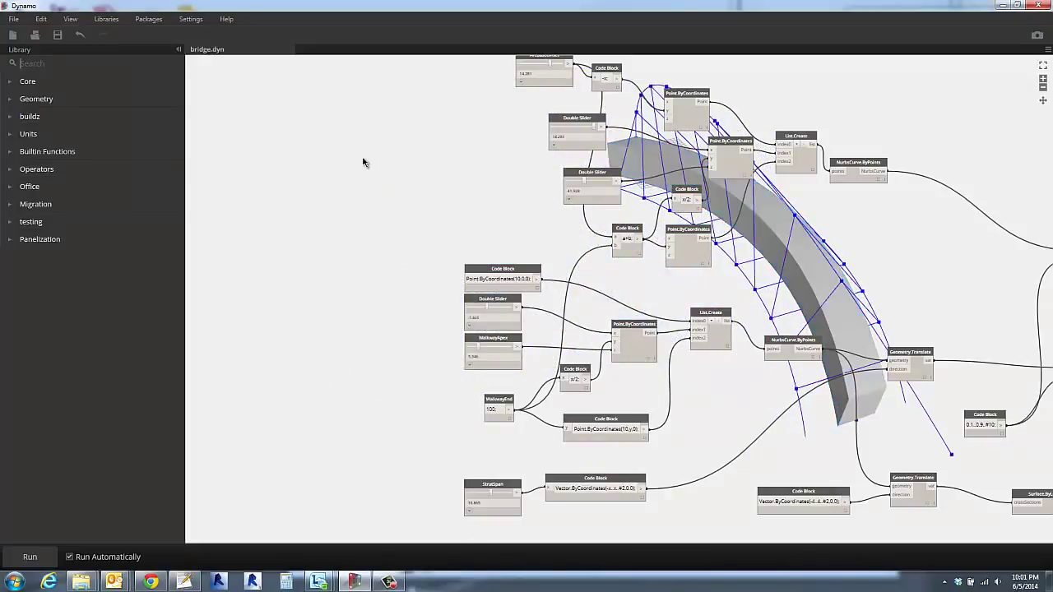
Create a new home workspace and frame the reference grid in its background preview.
click(14, 19)
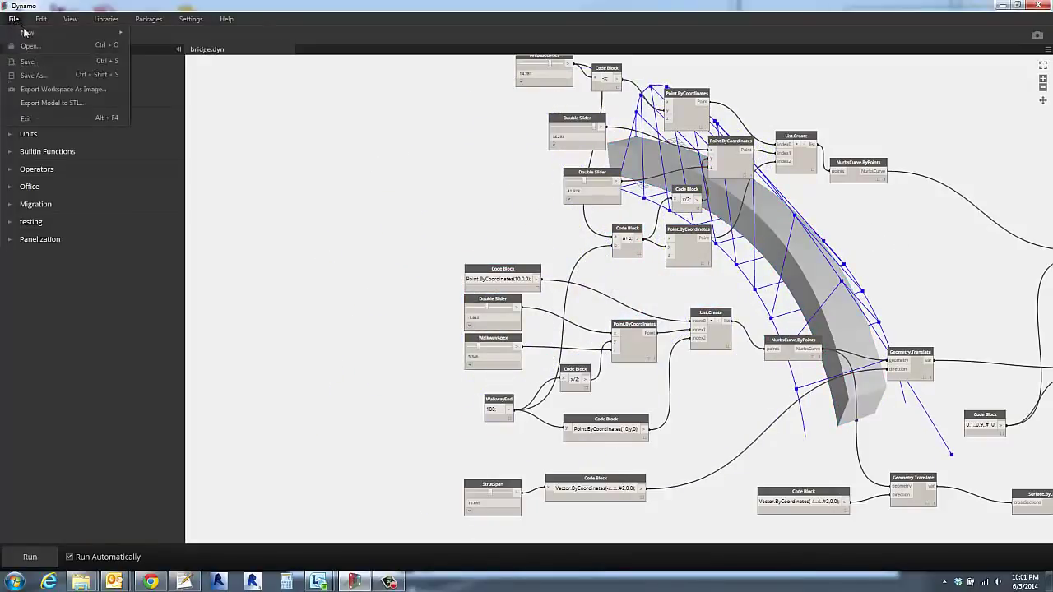
mouse_move(74, 31)
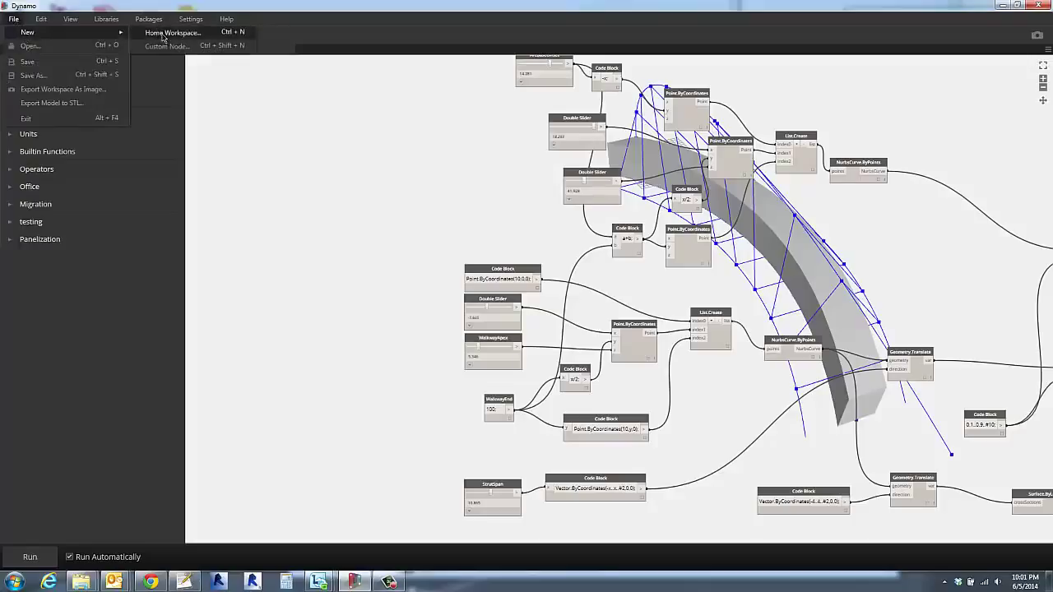
click(163, 33)
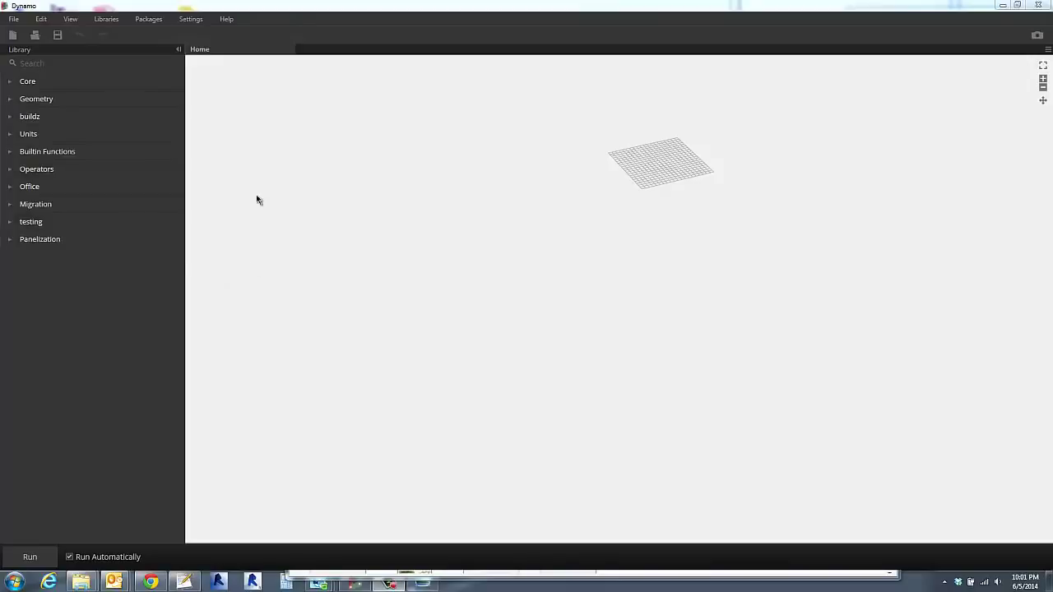
scroll(328, 206, down, 6)
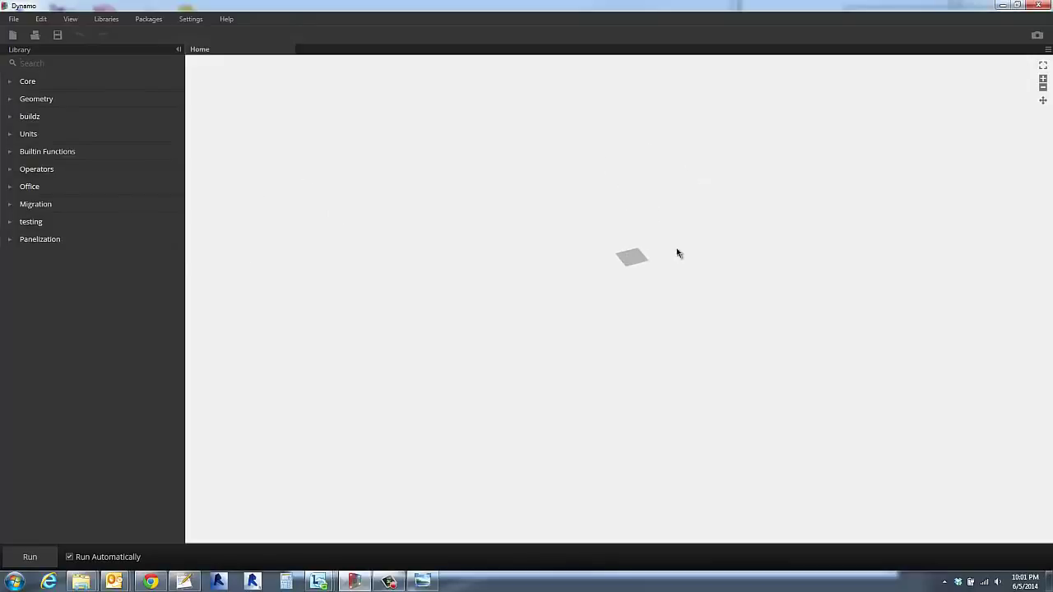
scroll(653, 224, up, 6)
middle_drag(643, 255, 527, 447)
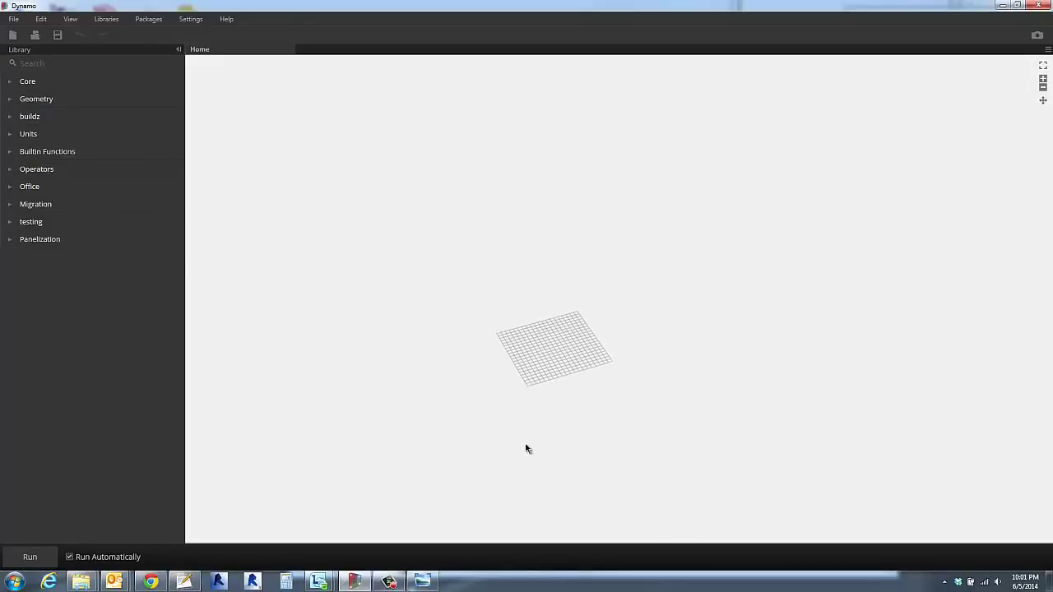
middle_drag(442, 345, 484, 343)
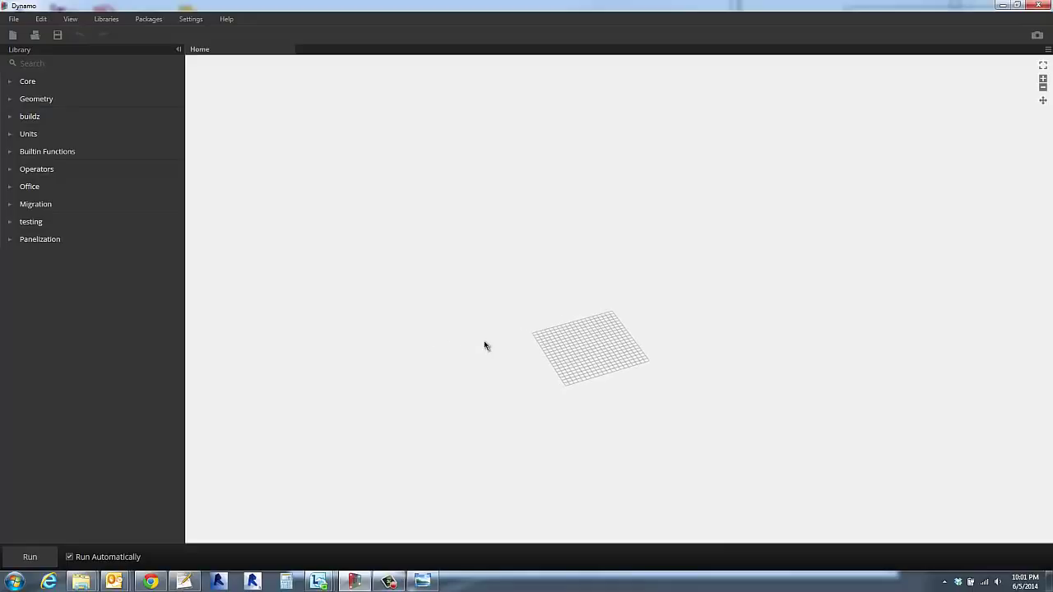
right_drag(485, 343, 503, 354)
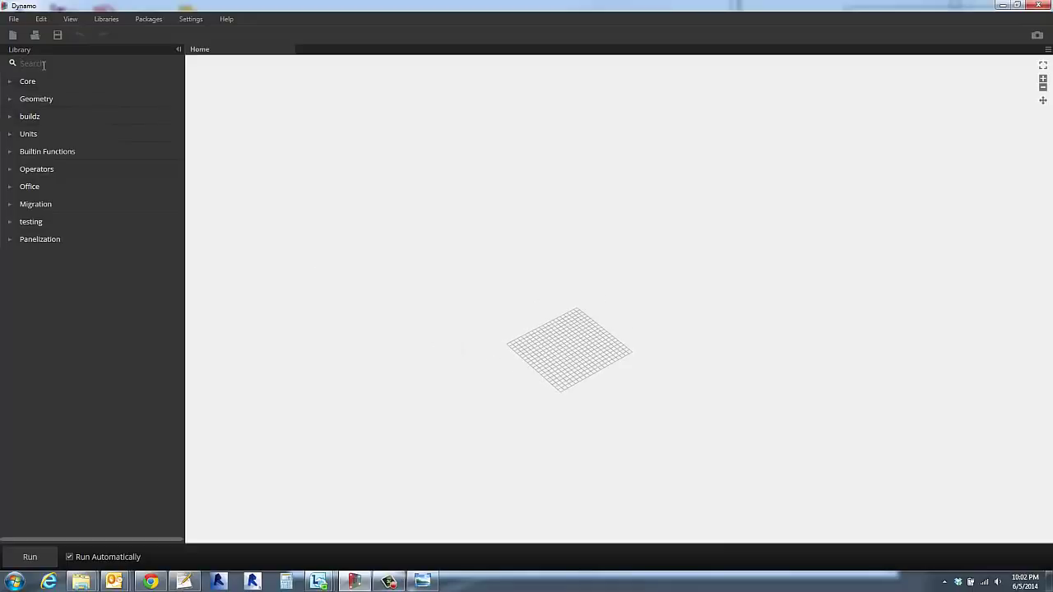
Search the library for "point" and place a Point.ByCoordinates node beside the grid.
text(int)
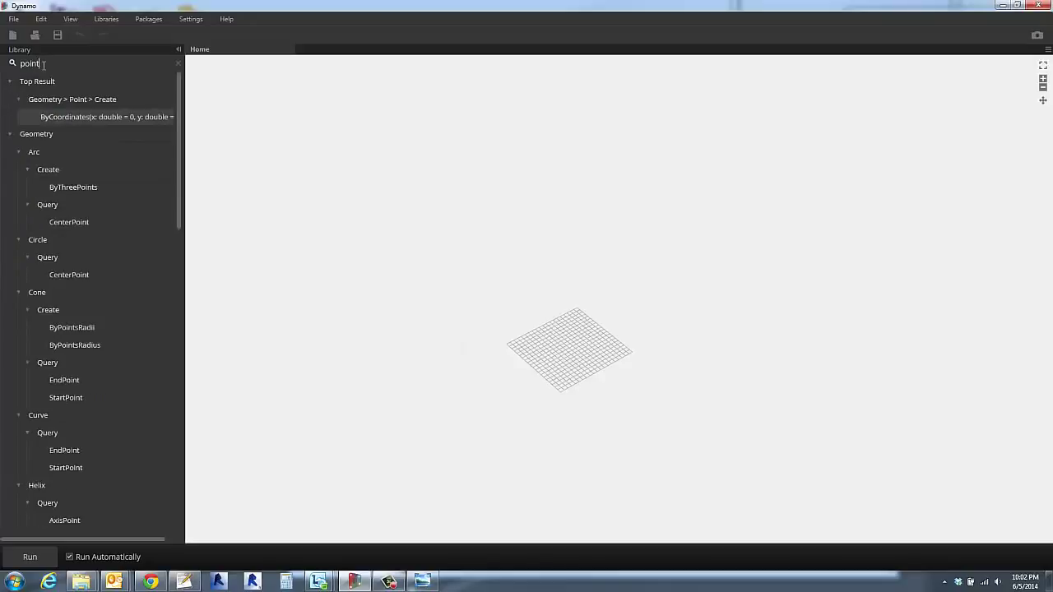
click(78, 120)
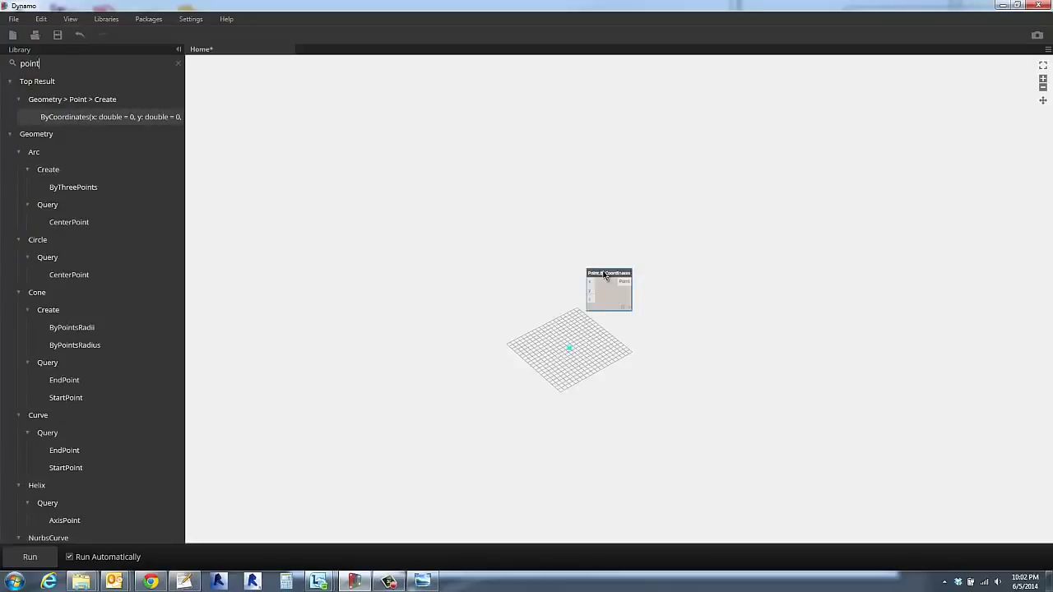
drag(605, 276, 638, 348)
click(597, 380)
scroll(585, 379, up, 5)
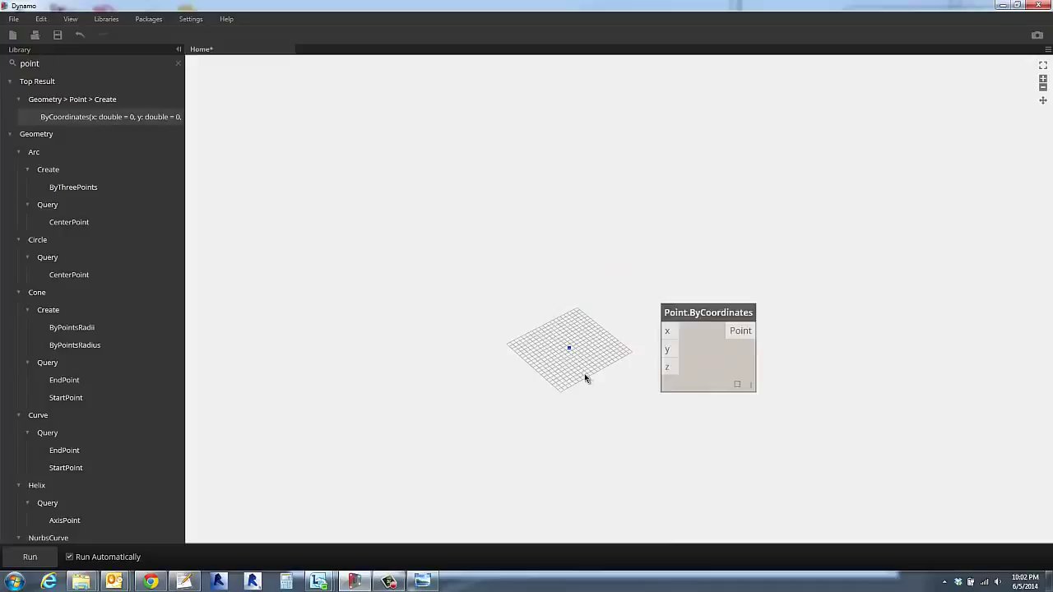
scroll(585, 379, up, 2)
Move the Point.ByCoordinates node above the grid, discarding the empty code block.
double_click(375, 290)
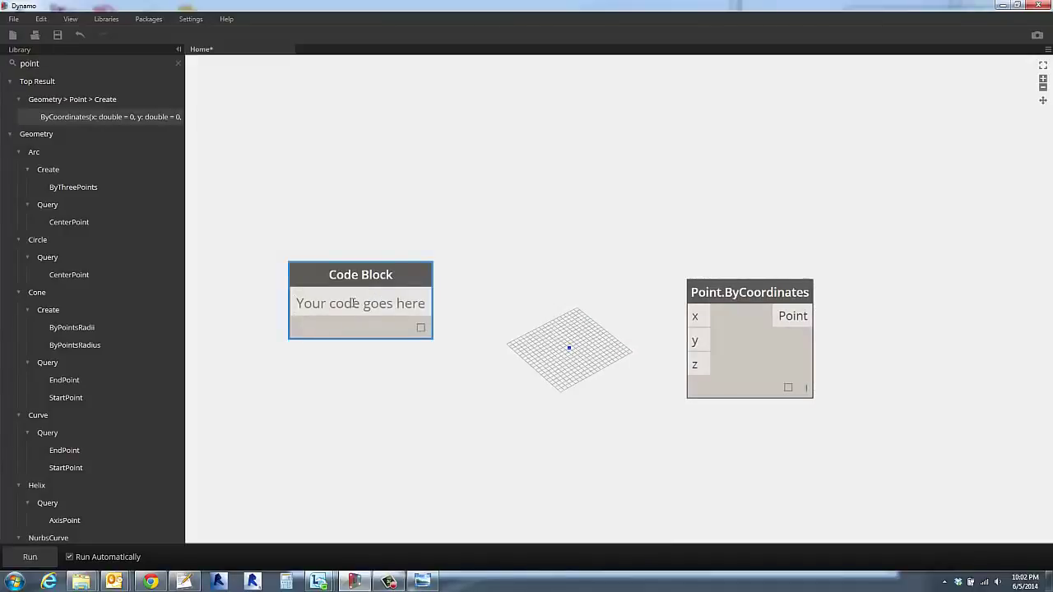
click(532, 268)
drag(753, 293, 353, 150)
click(450, 251)
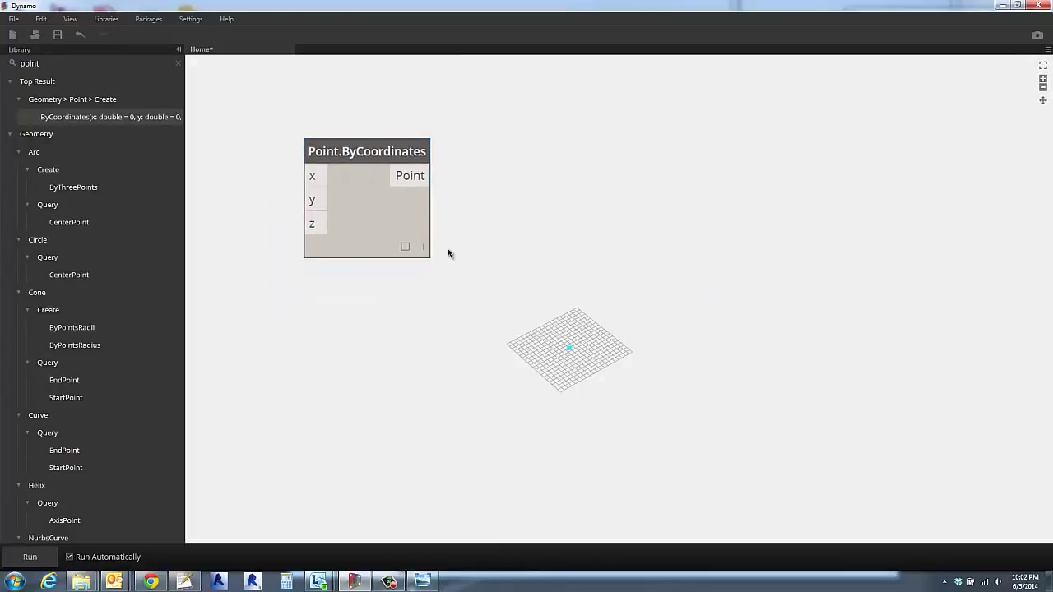
Add a second Point.ByCoordinates node and position it below the first one.
click(98, 117)
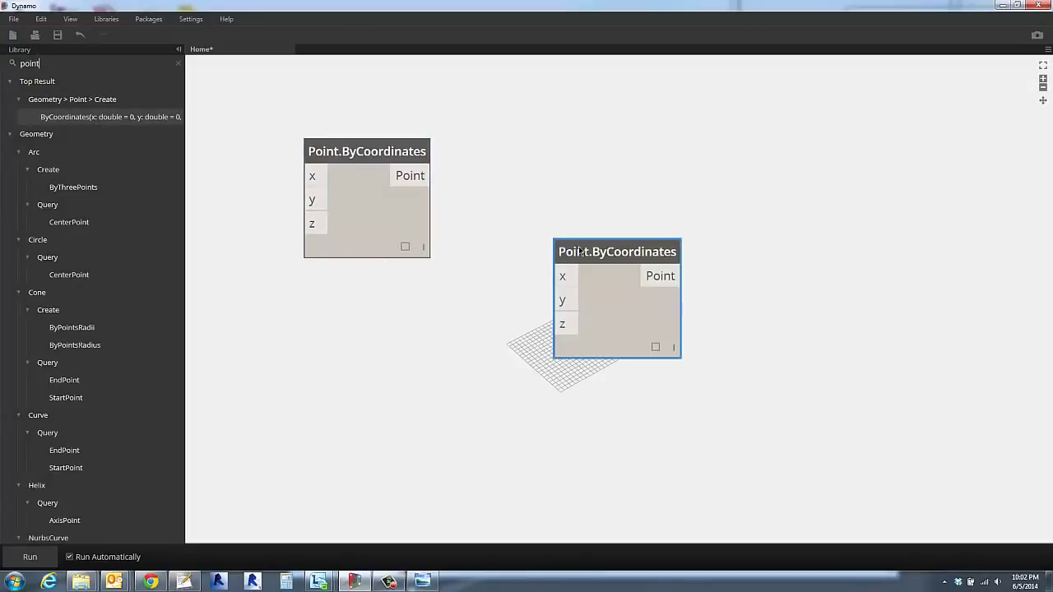
drag(573, 247, 415, 417)
double_click(230, 431)
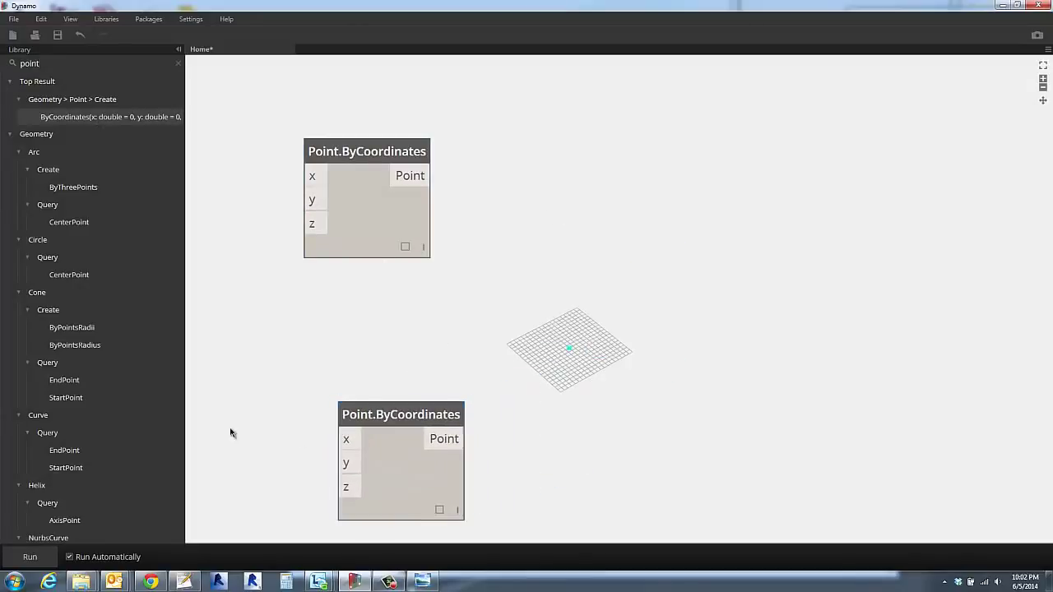
click(303, 355)
drag(434, 419, 509, 387)
click(307, 365)
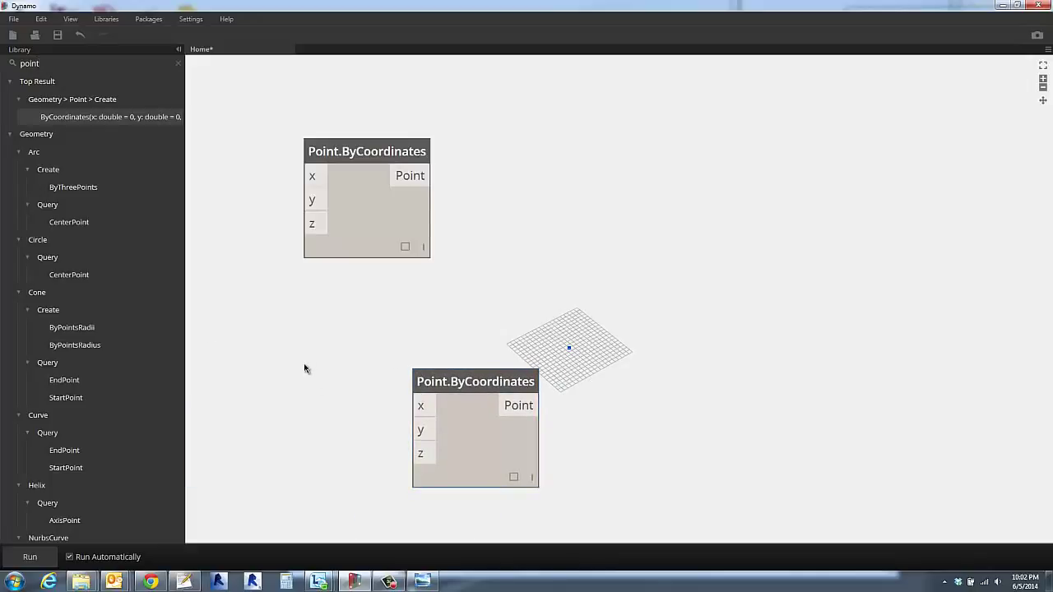
Create a code block with the value 100, connect it to the lower point node's y input and align it beside that node.
double_click(304, 369)
text(100)
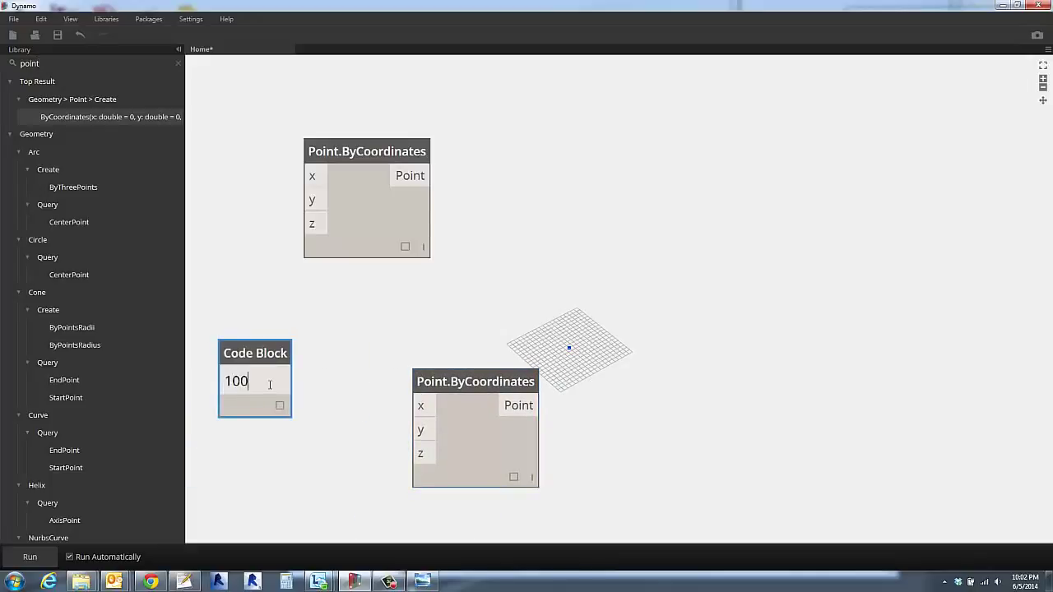
drag(286, 387, 427, 437)
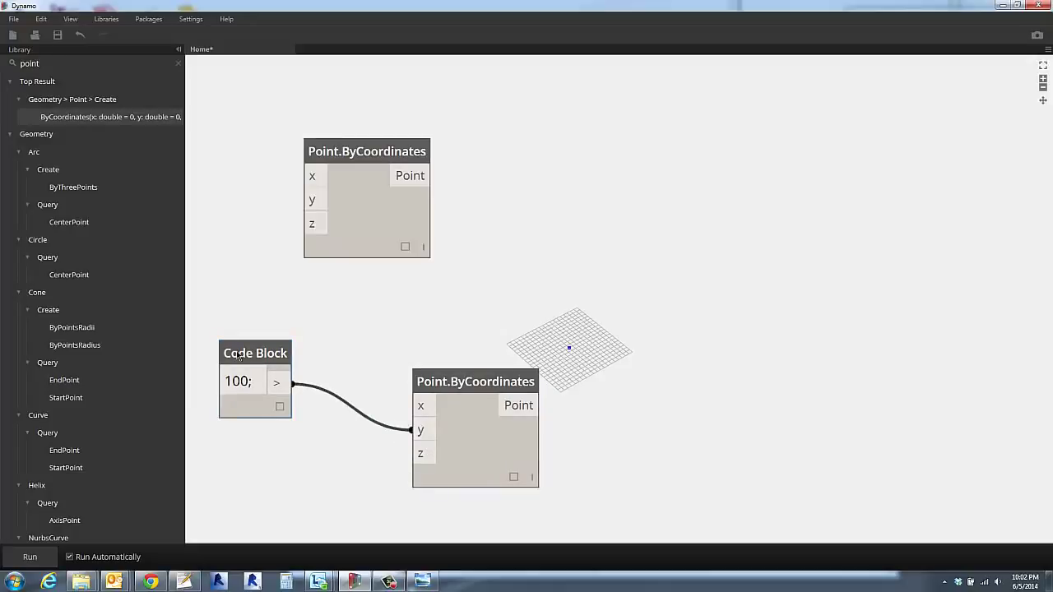
drag(241, 353, 244, 420)
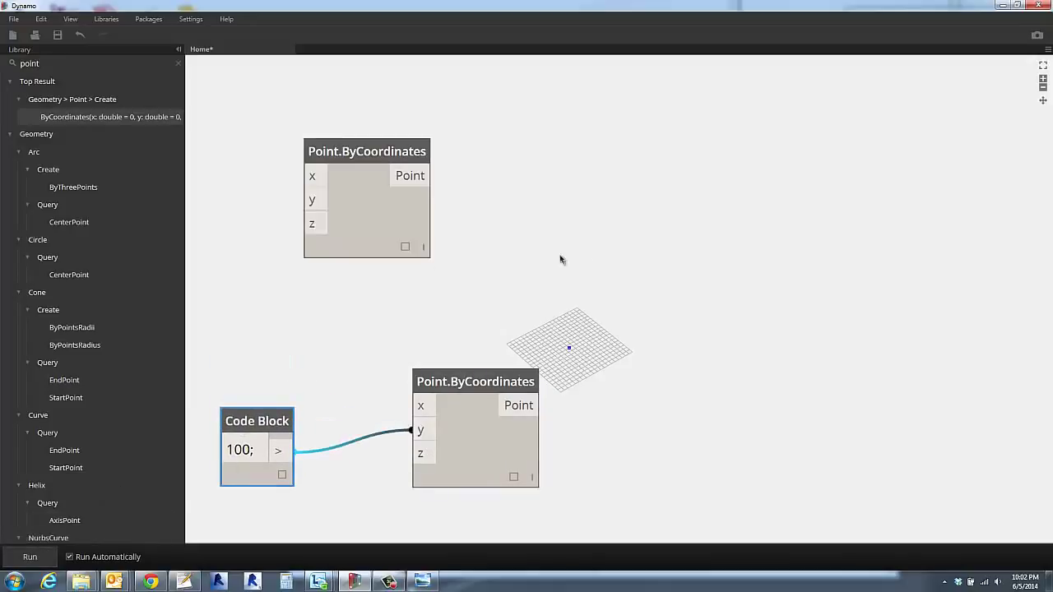
key(Escape)
Bring both points into view and select each Point.ByCoordinates node to identify the point it generates.
scroll(614, 287, down, 10)
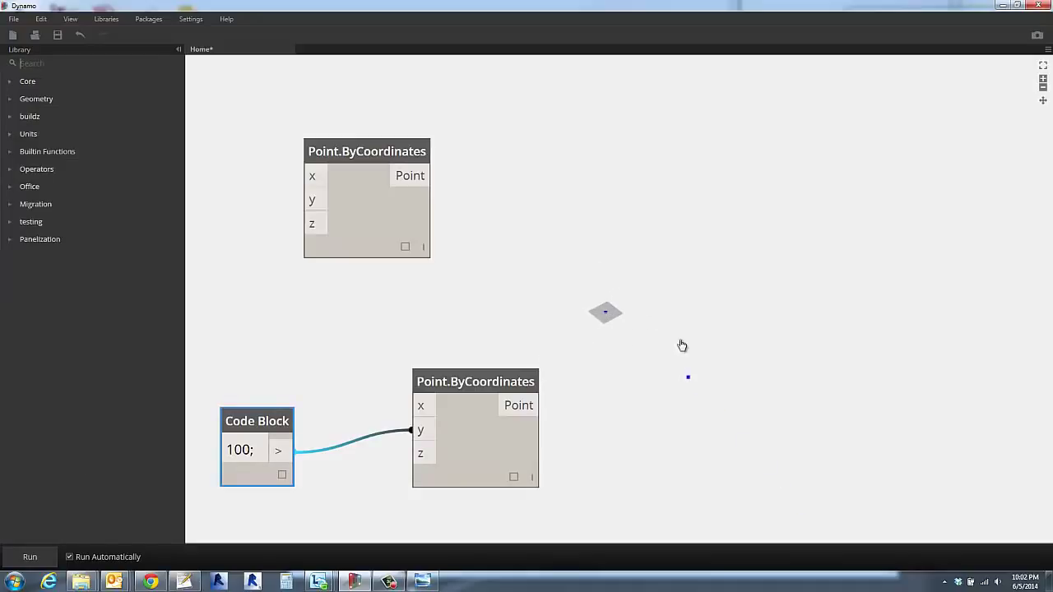
middle_drag(681, 341, 640, 287)
scroll(633, 296, up, 5)
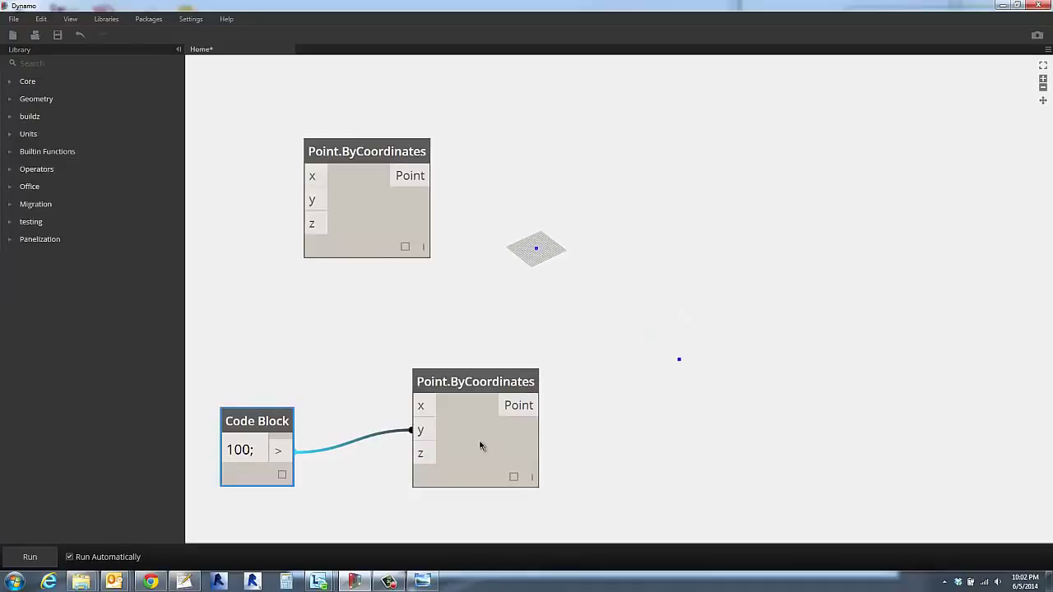
click(482, 444)
click(373, 217)
click(614, 311)
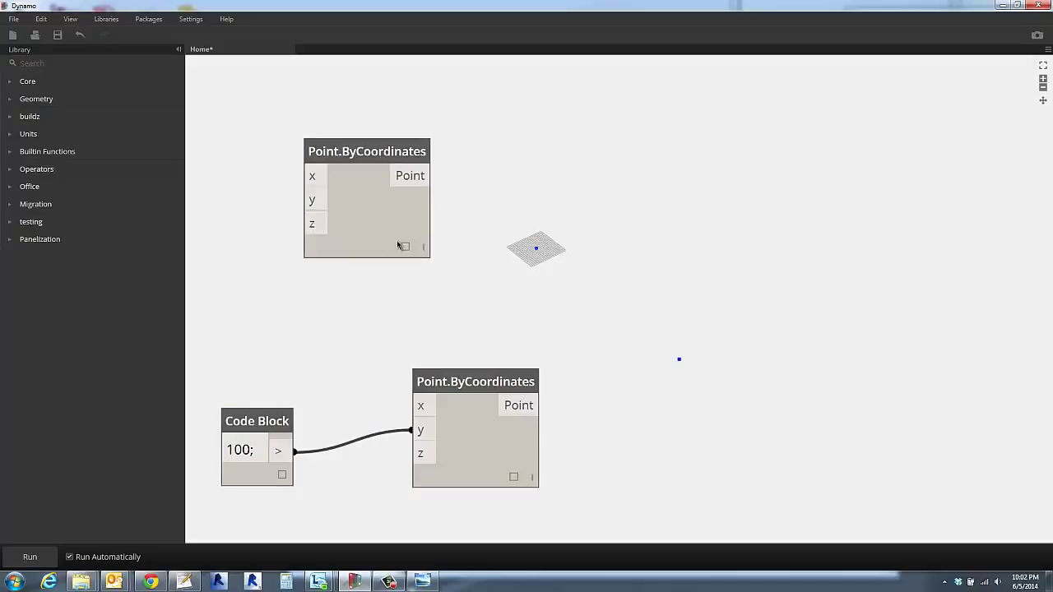
Rearrange the two Point.ByCoordinates nodes so they line up roughly one above the other, clear of the previewed points.
drag(365, 153, 509, 119)
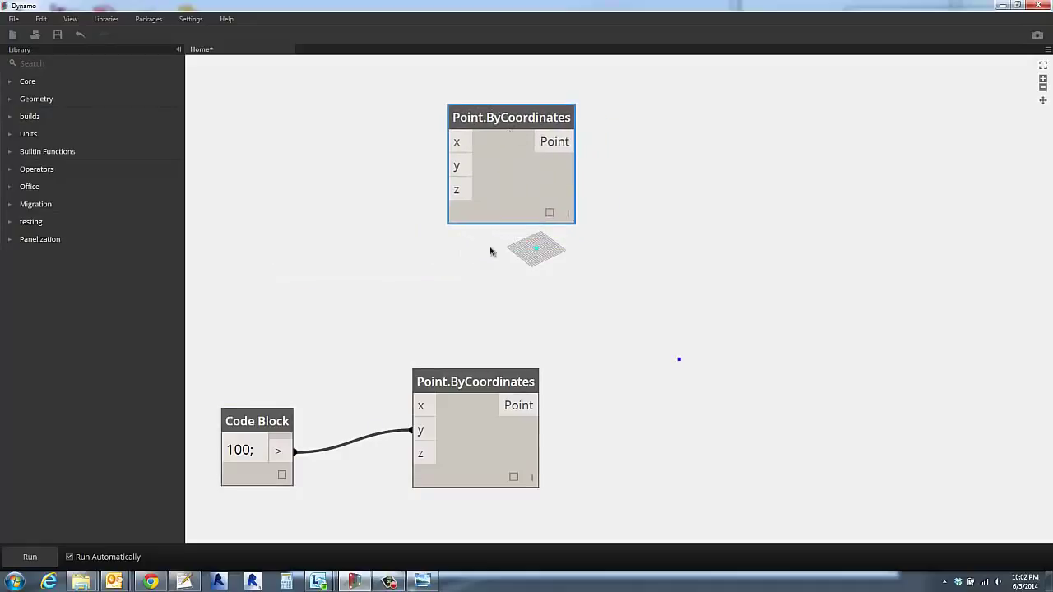
drag(478, 387, 432, 387)
drag(525, 112, 433, 117)
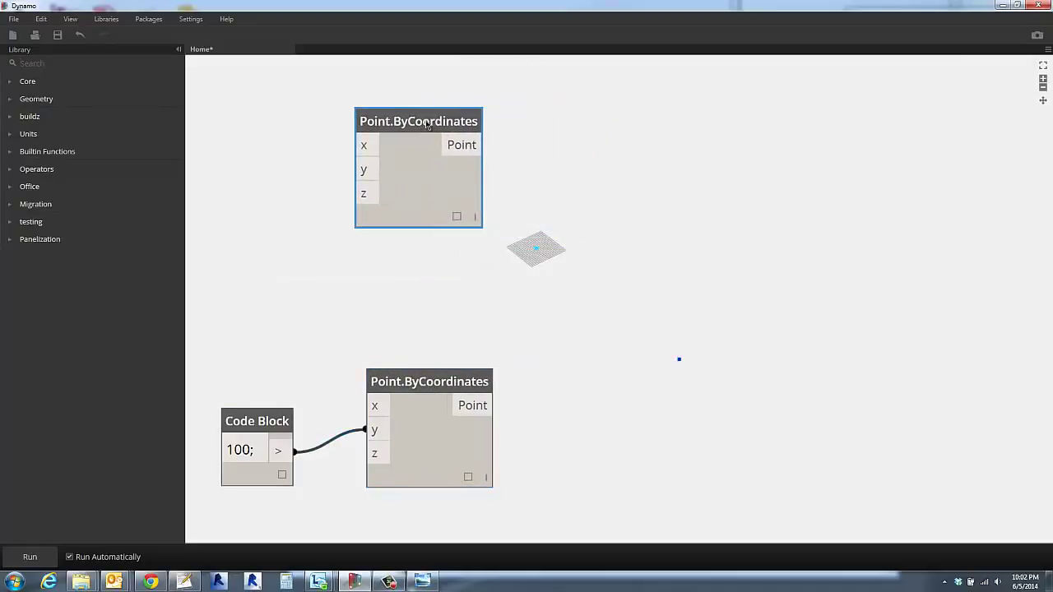
Duplicate the lower Point.ByCoordinates node, disconnect the copy's y input, and space the copy out to the right of the other point nodes.
click(456, 280)
click(402, 387)
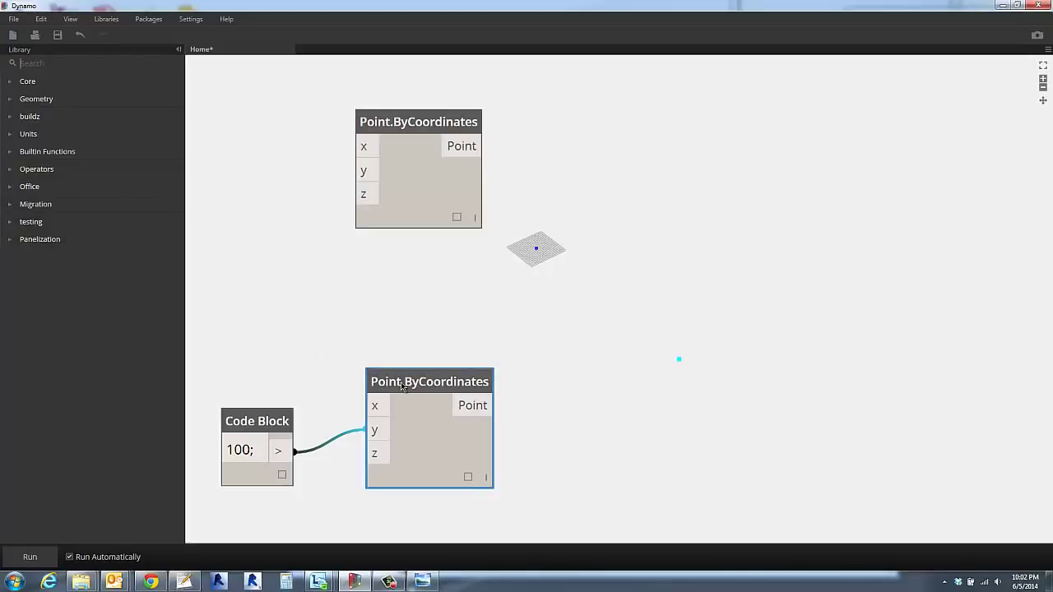
key(ctrl+c)
key(ctrl+v)
drag(335, 389, 620, 243)
click(425, 294)
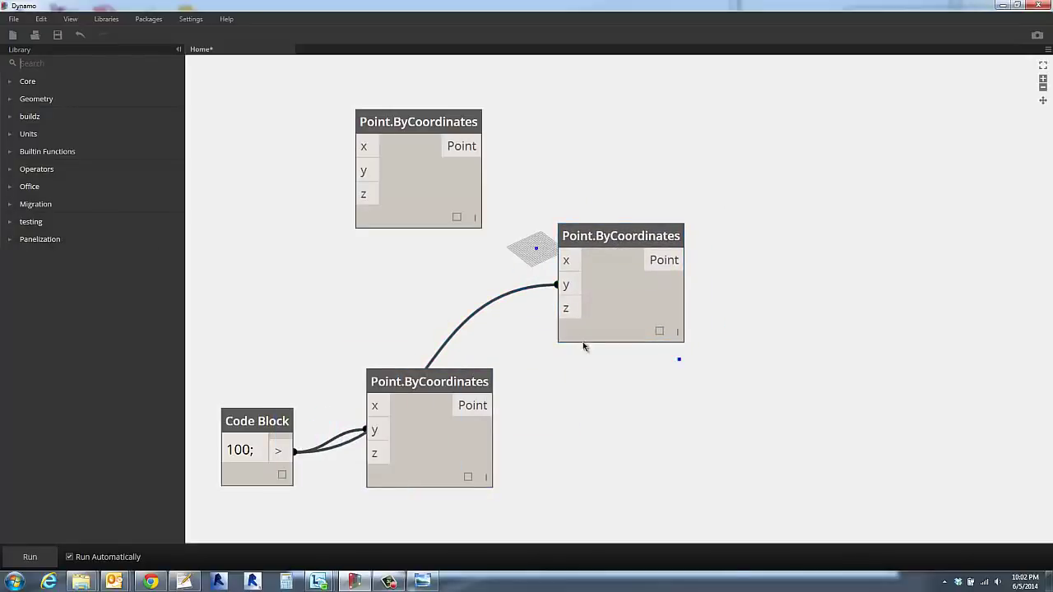
click(566, 285)
click(419, 321)
drag(418, 388, 464, 435)
drag(611, 230, 701, 206)
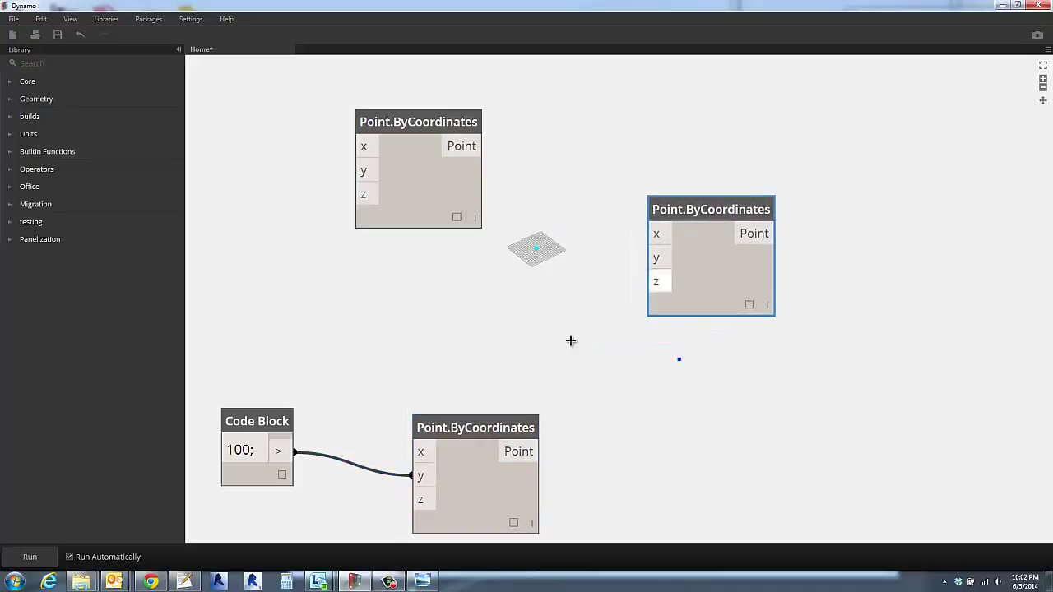
Create a code block with x/2; fed by the 100 code block and connect its output to the duplicated point node's y input.
click(569, 341)
double_click(379, 340)
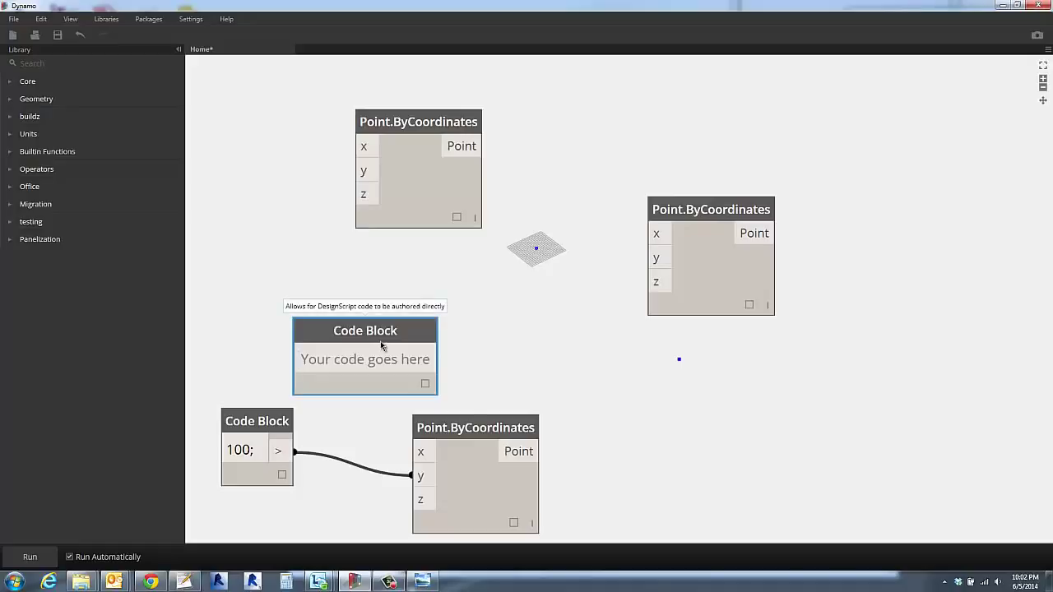
text(x/2;)
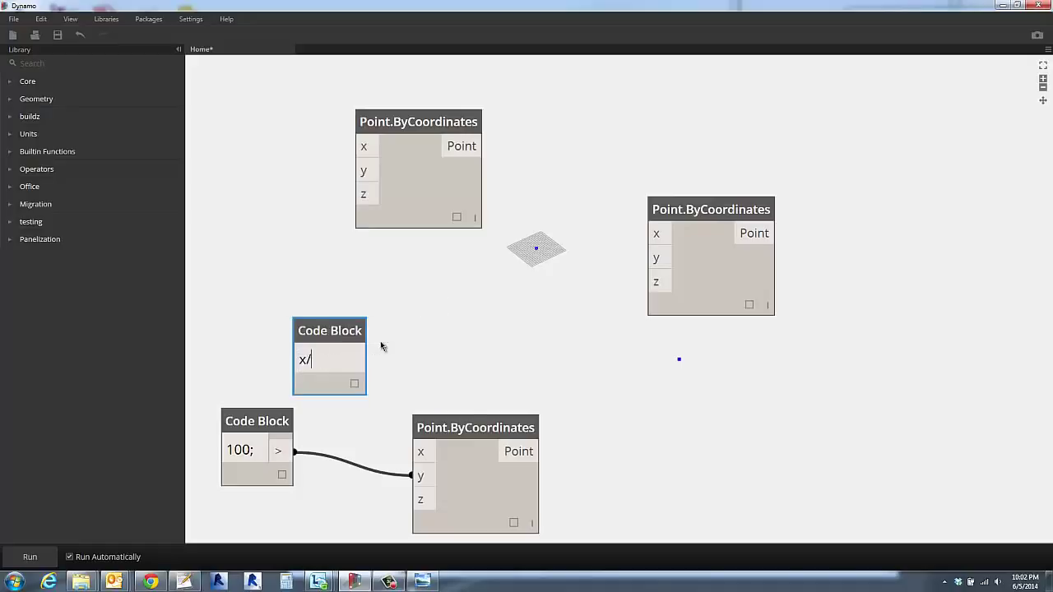
click(405, 366)
drag(337, 336, 437, 330)
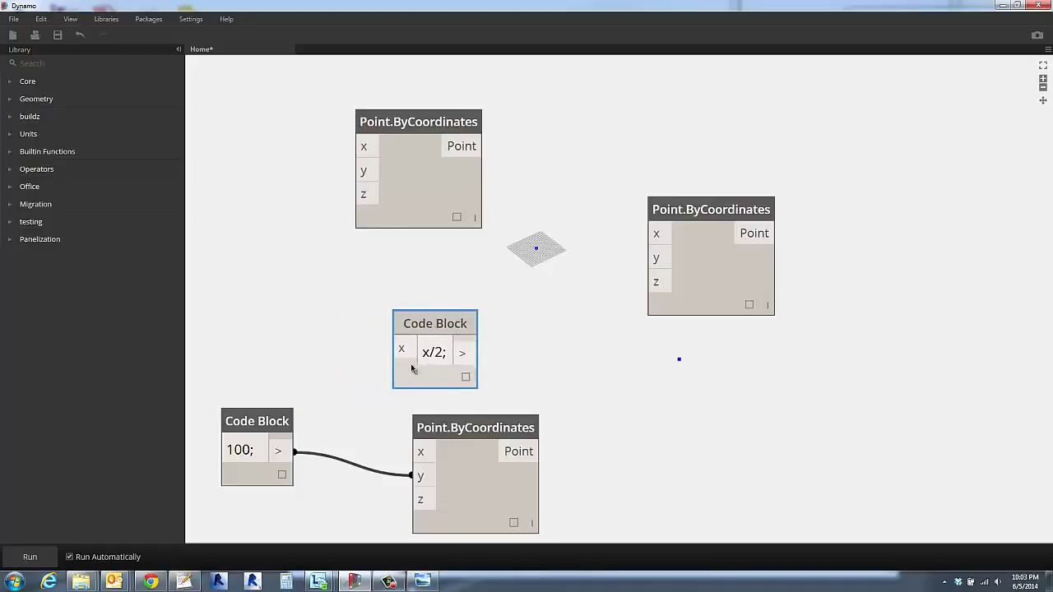
click(402, 350)
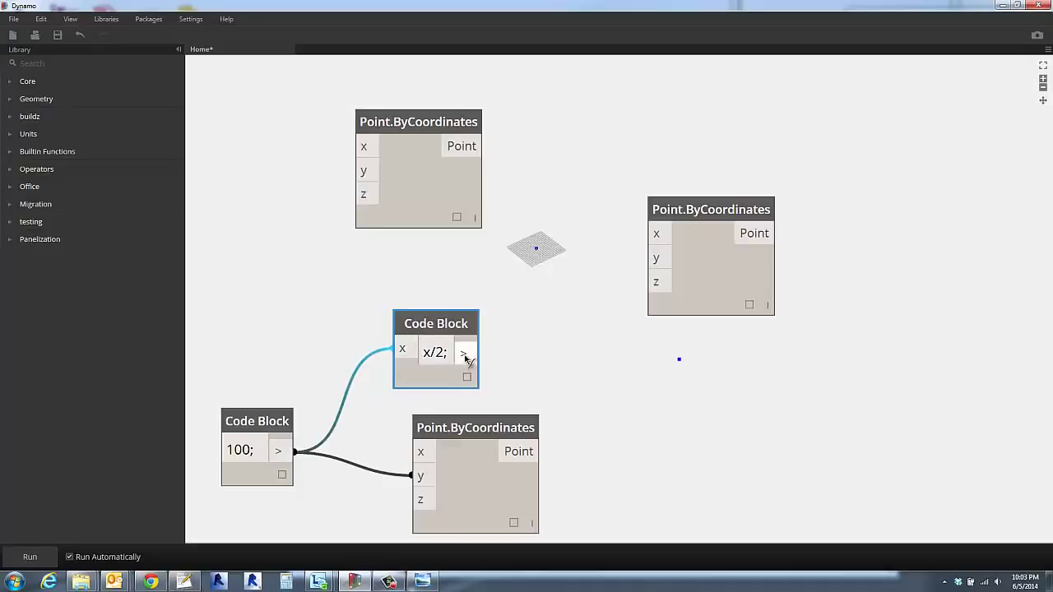
click(463, 352)
click(649, 257)
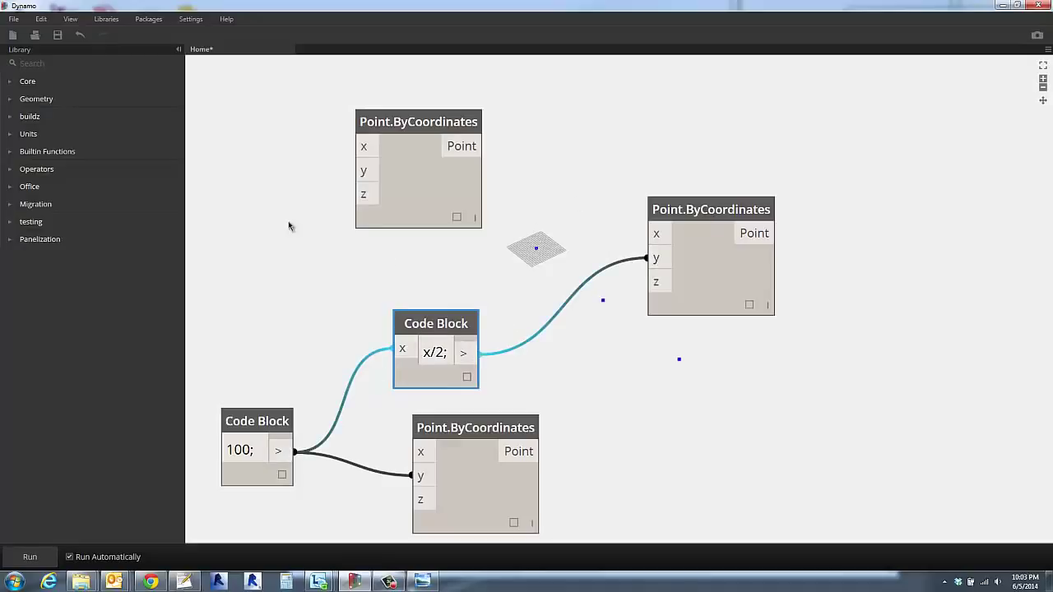
Add a Double Slider node, place it beside the x/2 code block, and expand its range settings.
click(56, 64)
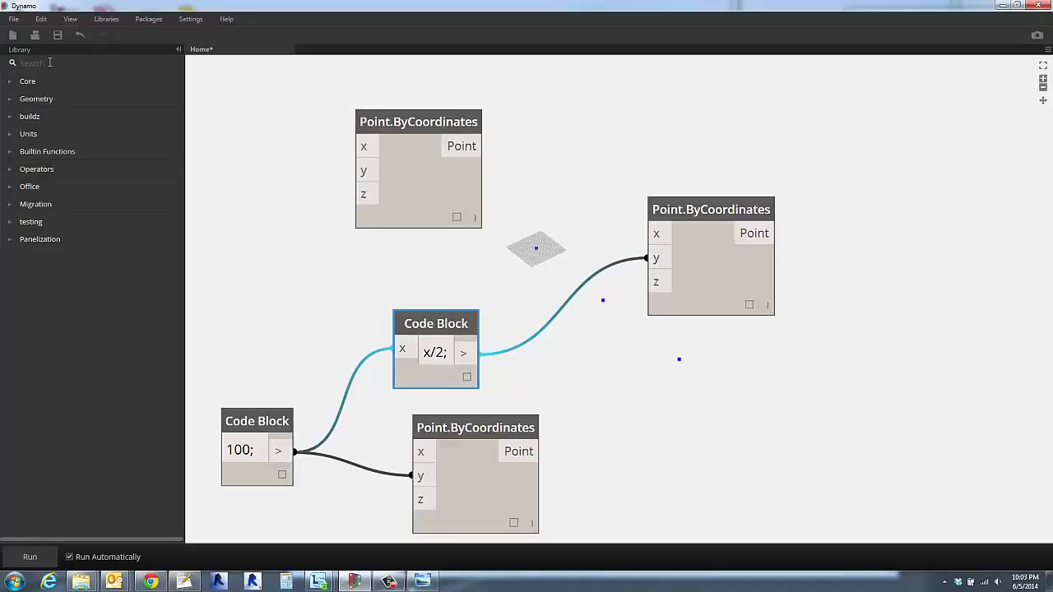
text(slider)
key(Return)
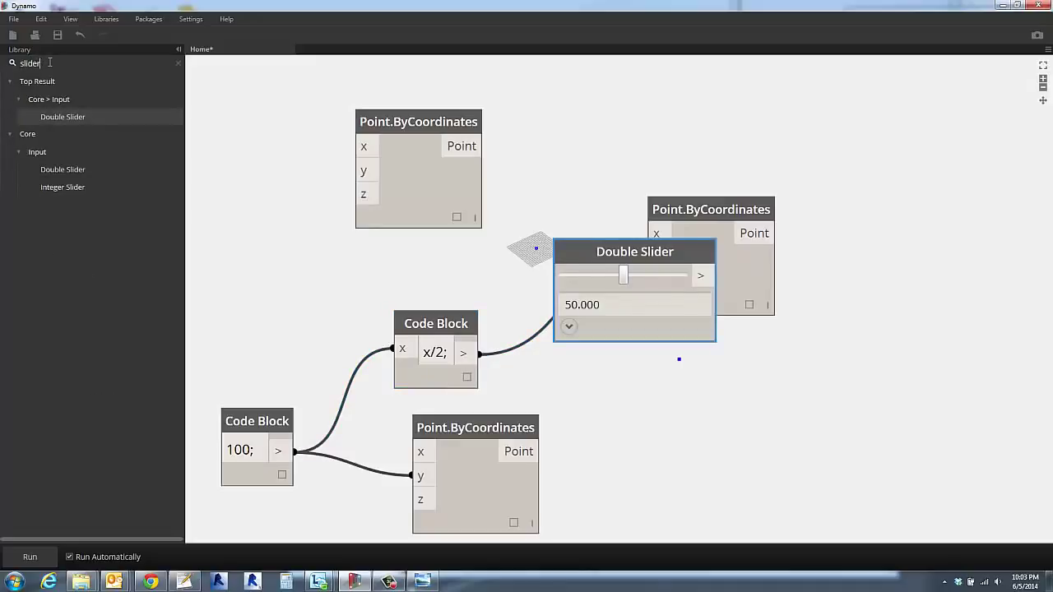
drag(568, 252, 226, 260)
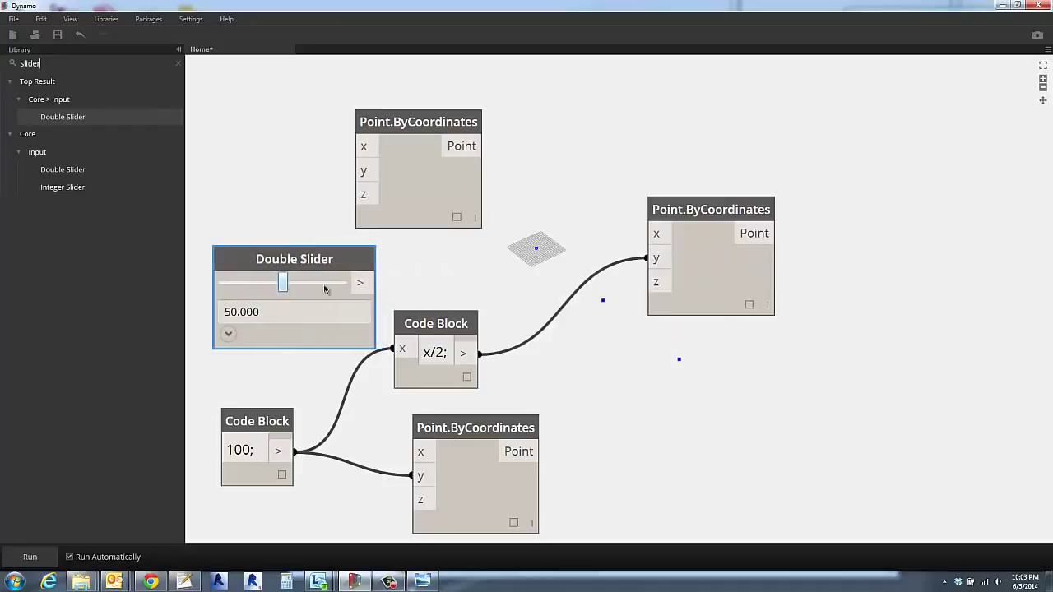
click(229, 333)
Set the Double Slider's maximum to 40 and its minimum to 10.
click(323, 386)
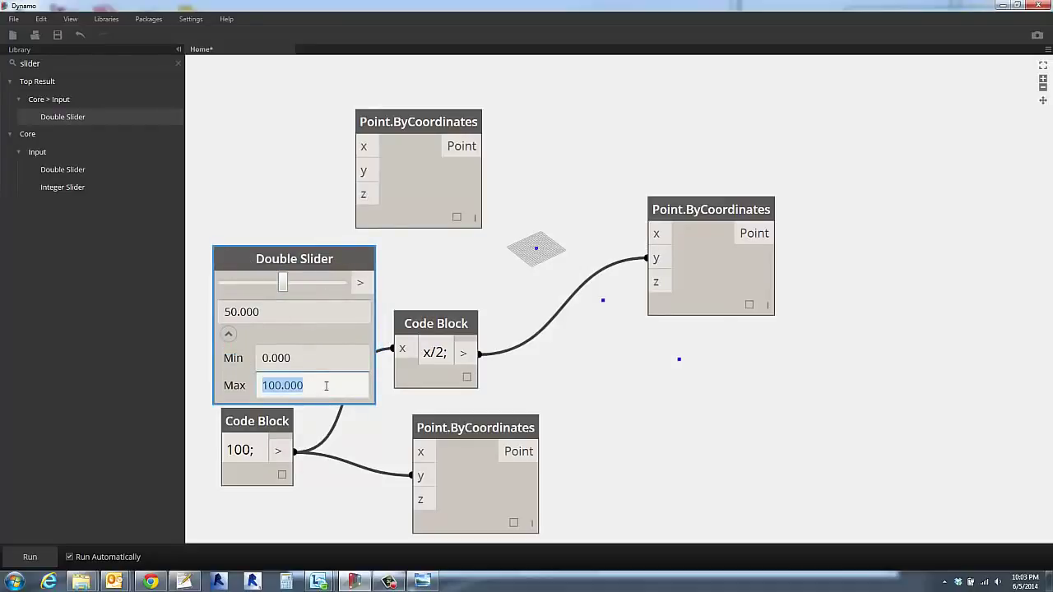
text(40)
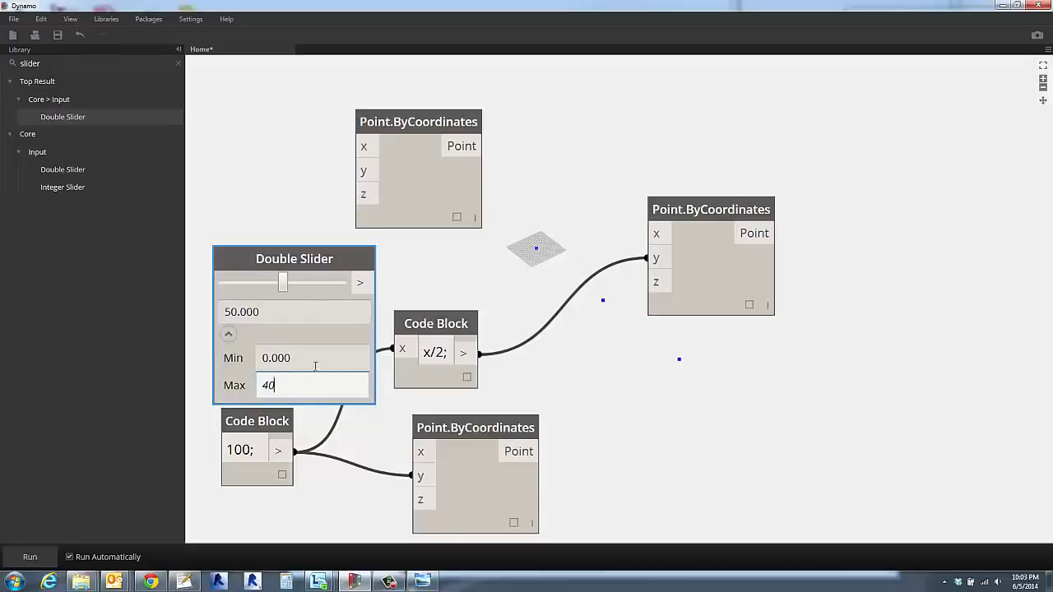
click(312, 359)
text(10)
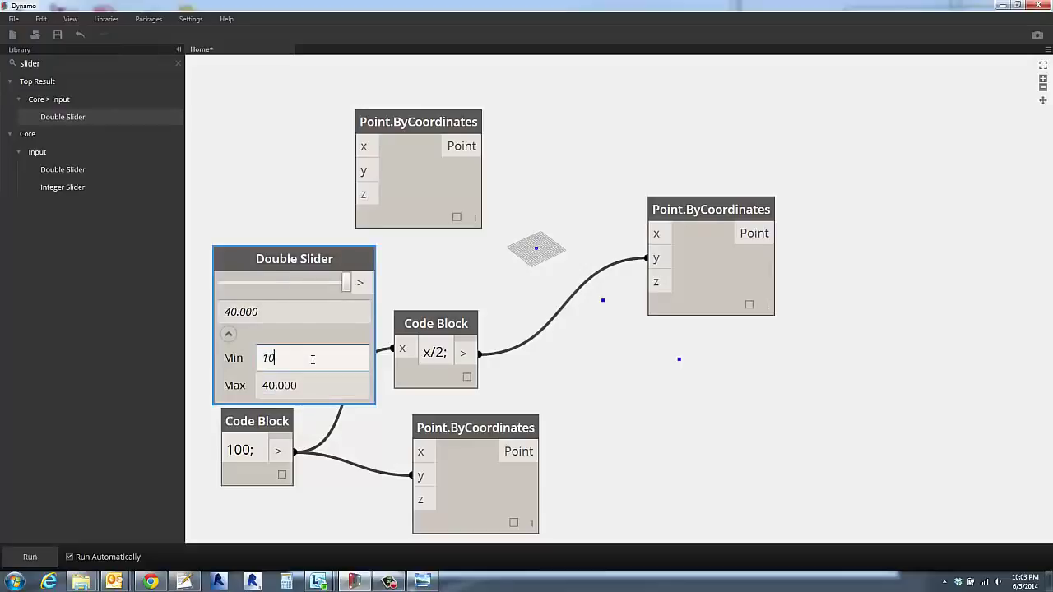
Set the Double Slider's maximum to 20 and its minimum to 1, and collapse its range settings.
click(307, 384)
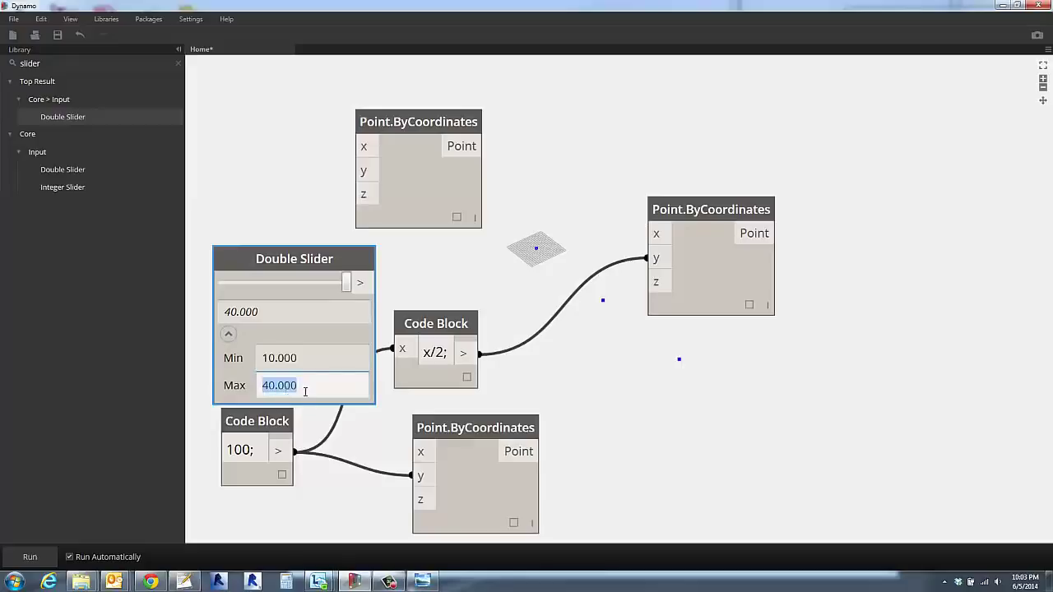
text(20)
click(323, 362)
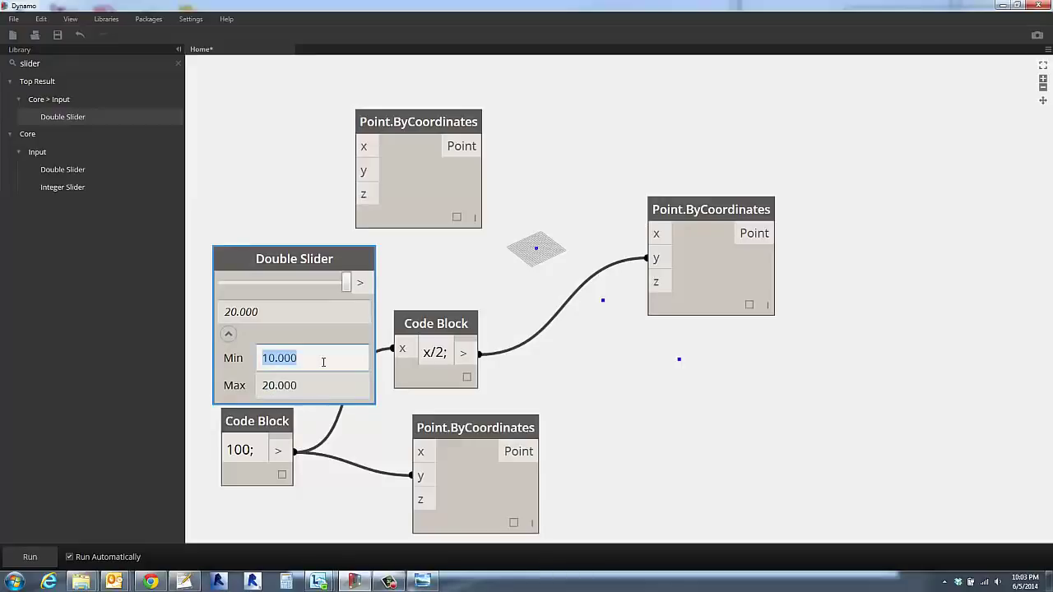
text(1)
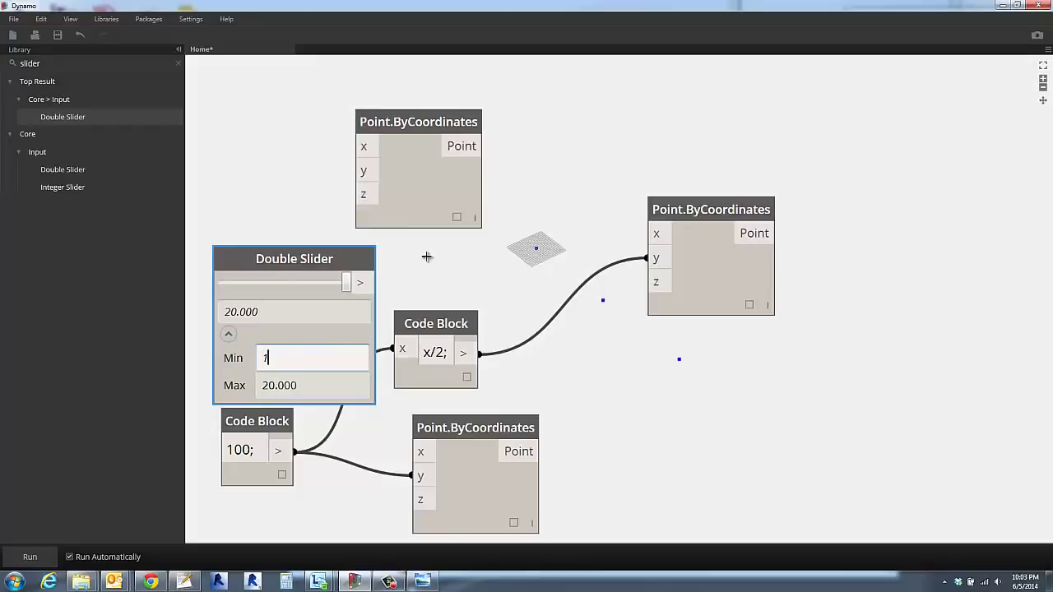
click(428, 257)
click(227, 335)
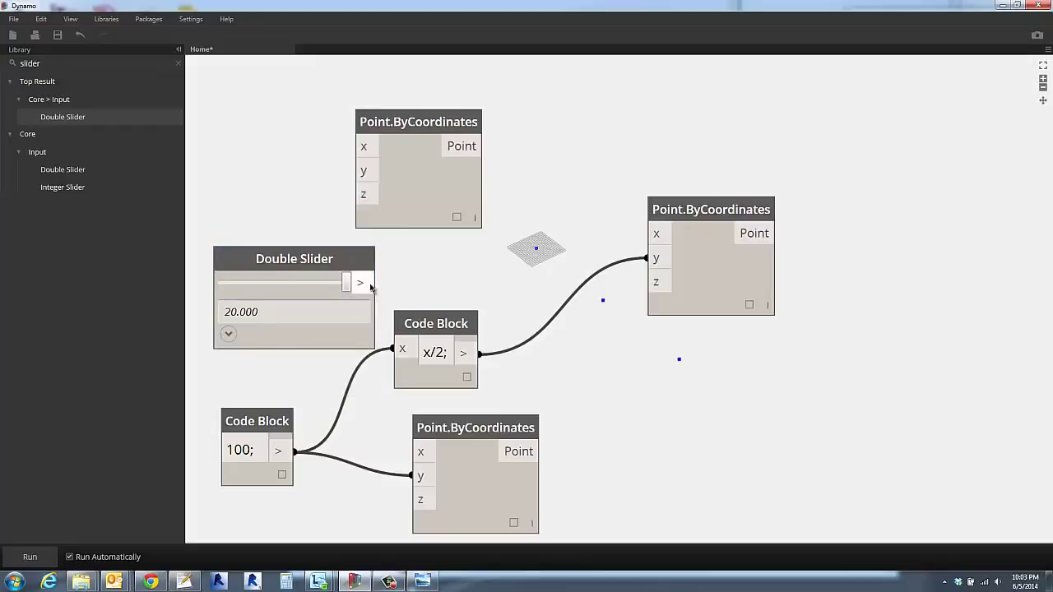
Connect the Double Slider to the duplicated point node's z input and shift that node so the previewed points sit clear of the graph.
click(360, 282)
click(648, 282)
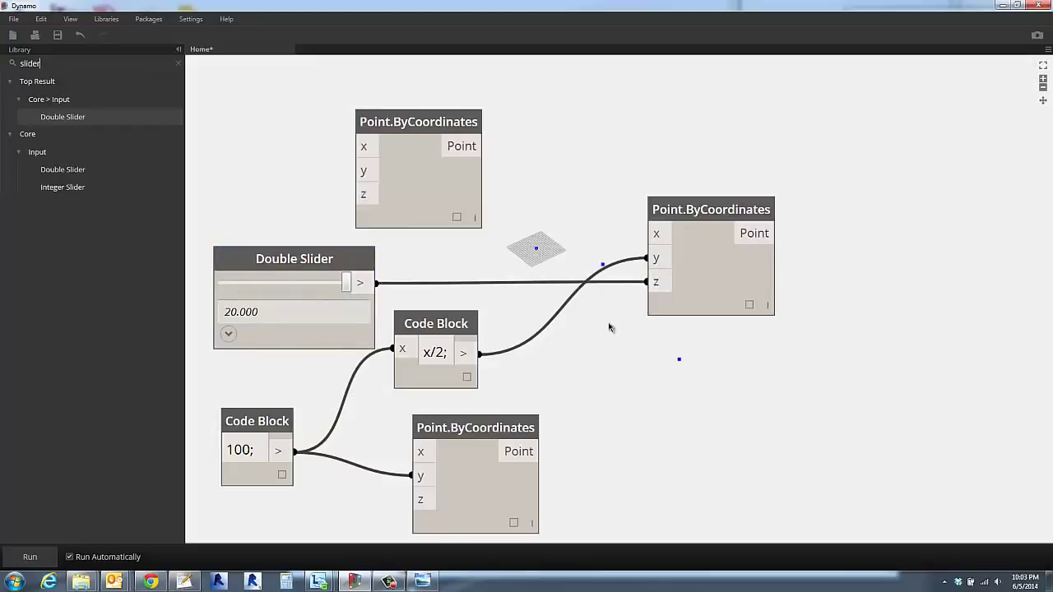
click(722, 215)
drag(695, 212, 655, 256)
scroll(624, 366, down, 3)
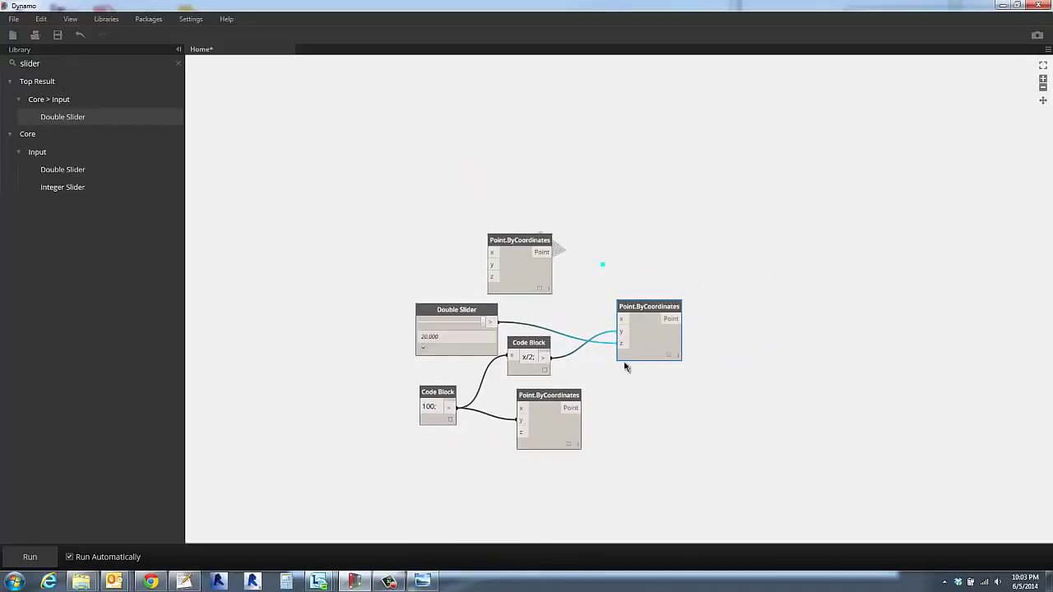
right_drag(714, 308, 678, 282)
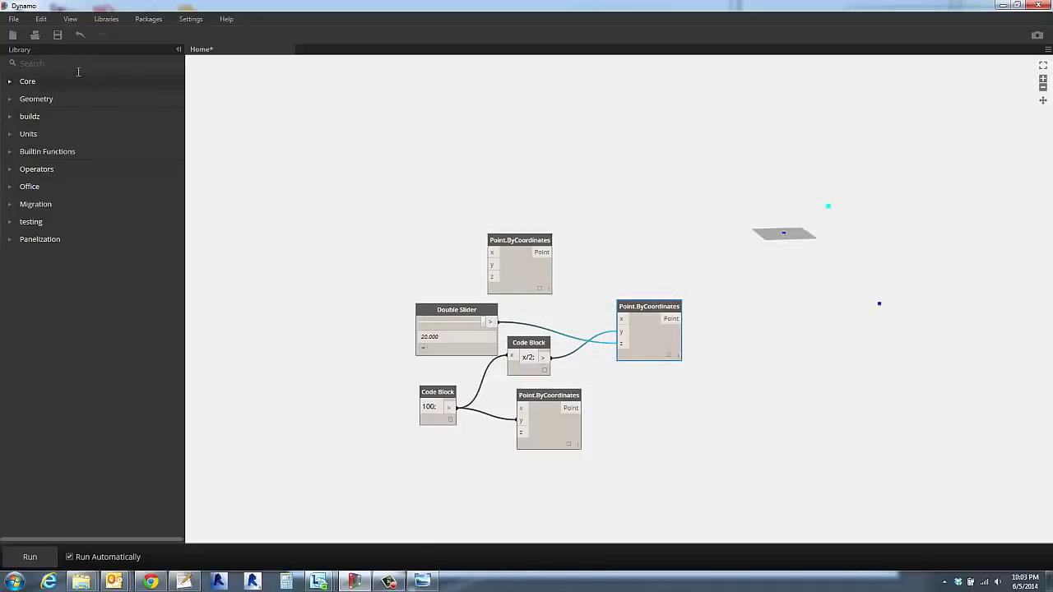
Add a NurbsCurve.ByPoints node and try feeding its points input from the slider-driven point node alone.
click(51, 61)
text(nurb)
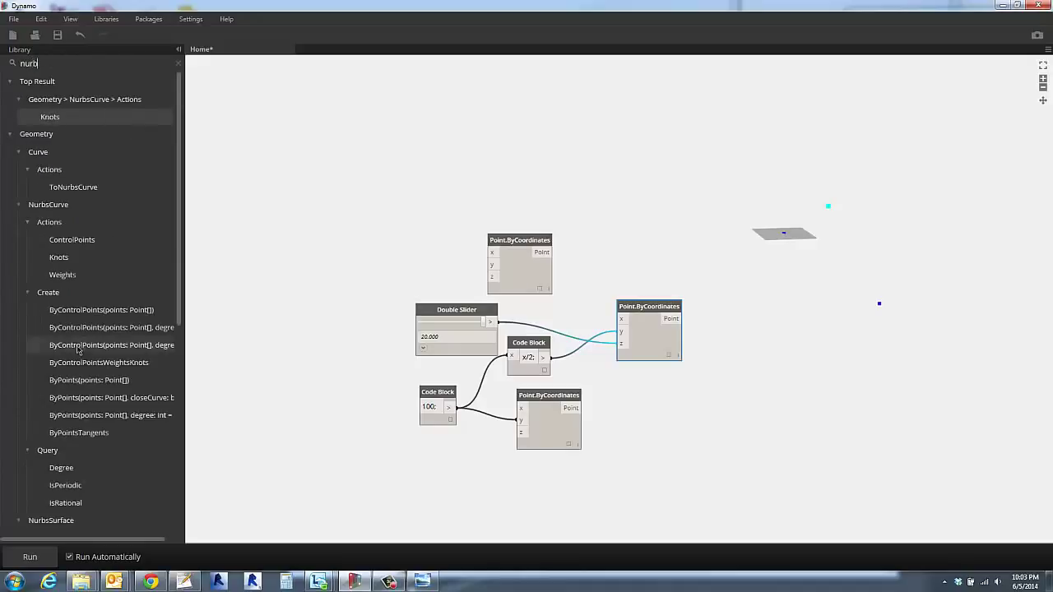
click(80, 380)
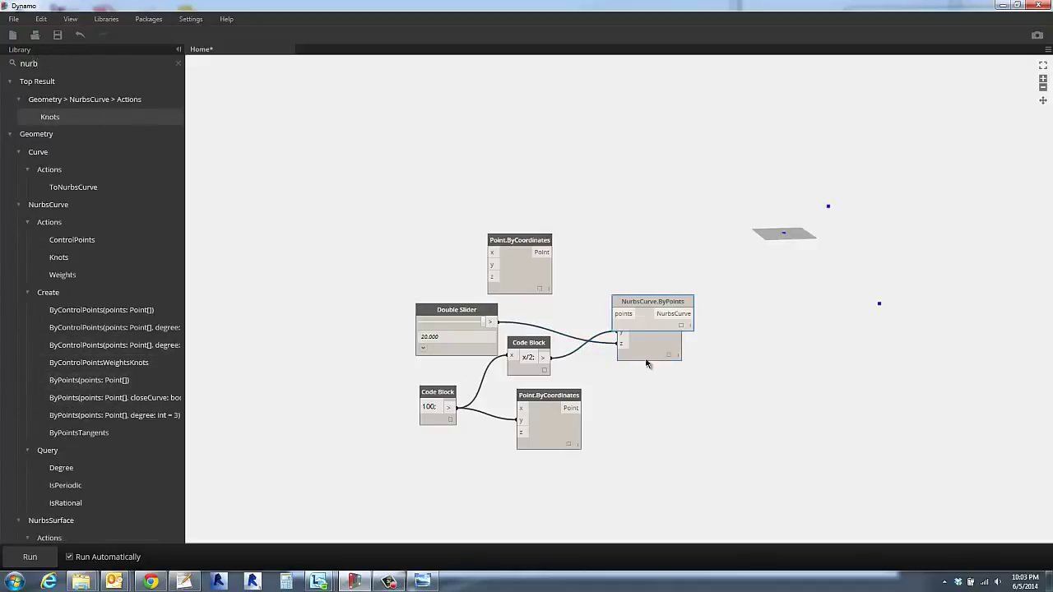
drag(648, 305, 765, 333)
click(676, 319)
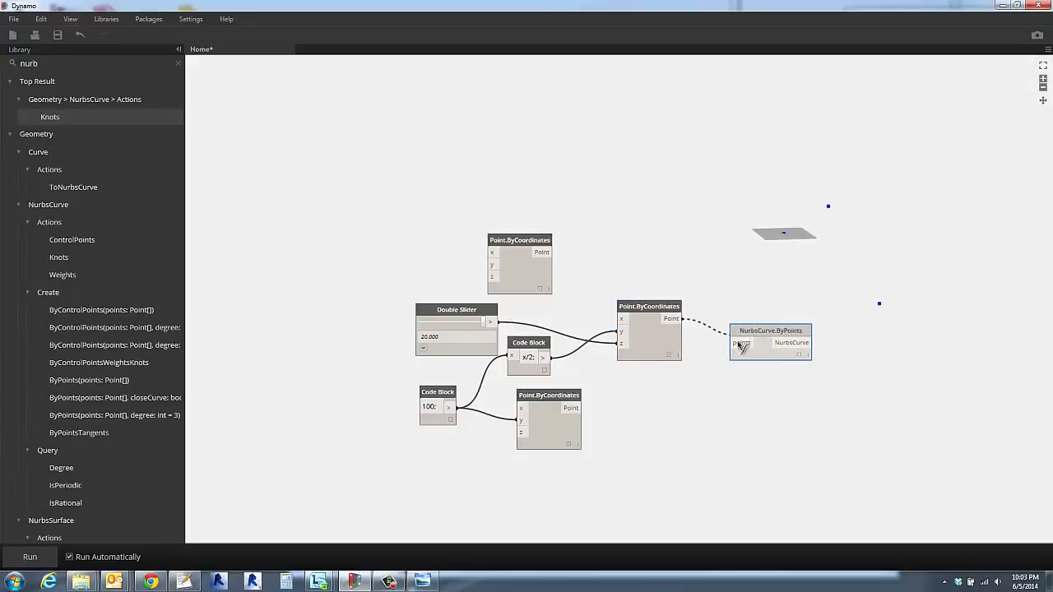
click(741, 343)
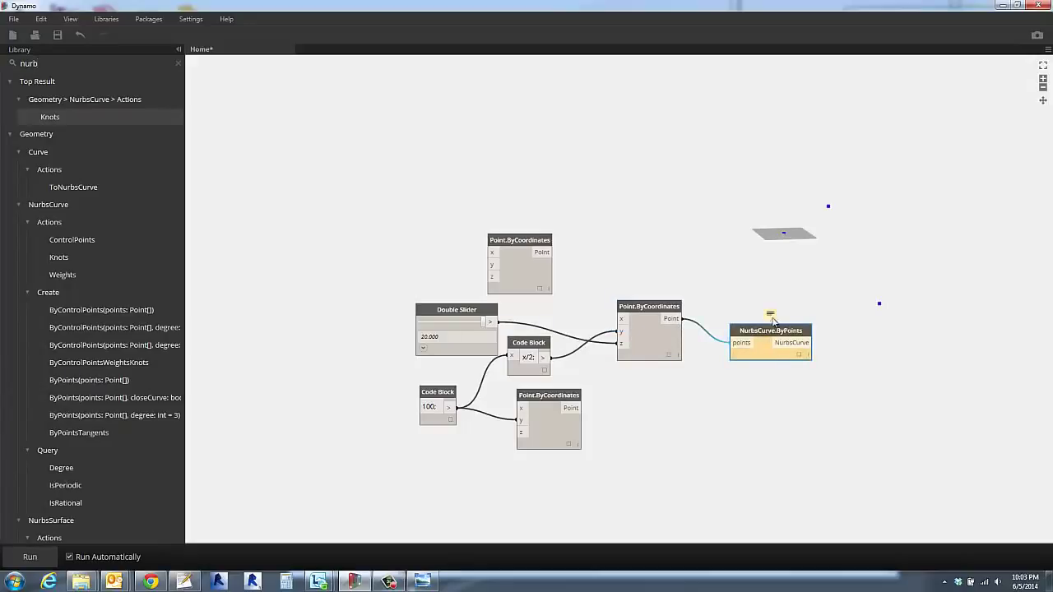
mouse_move(770, 314)
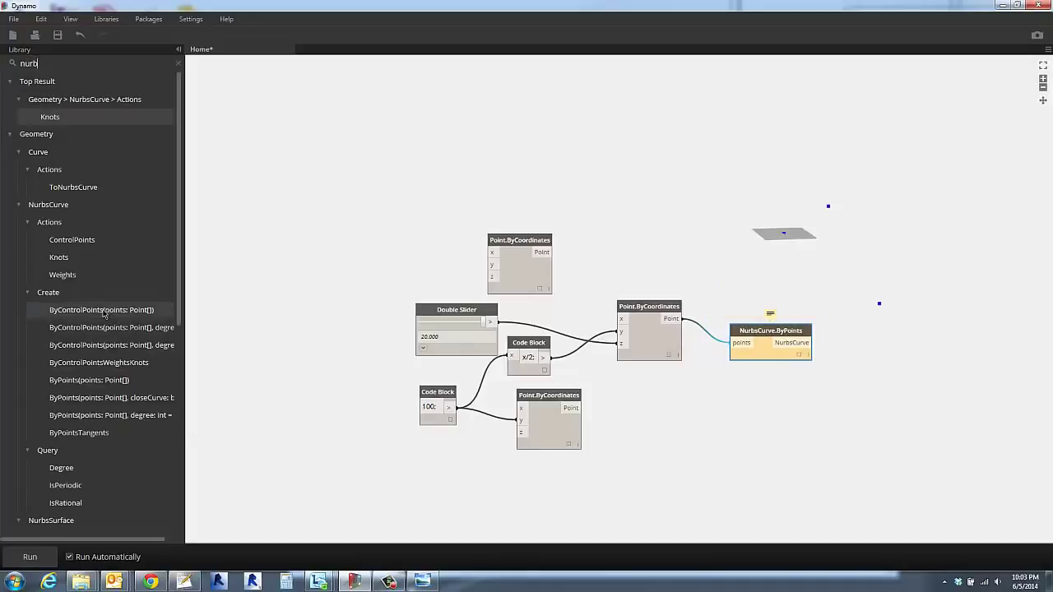
Add a fresh NurbsCurve.ByPoints node to the right of the graph and delete the one wired to the single point.
click(74, 381)
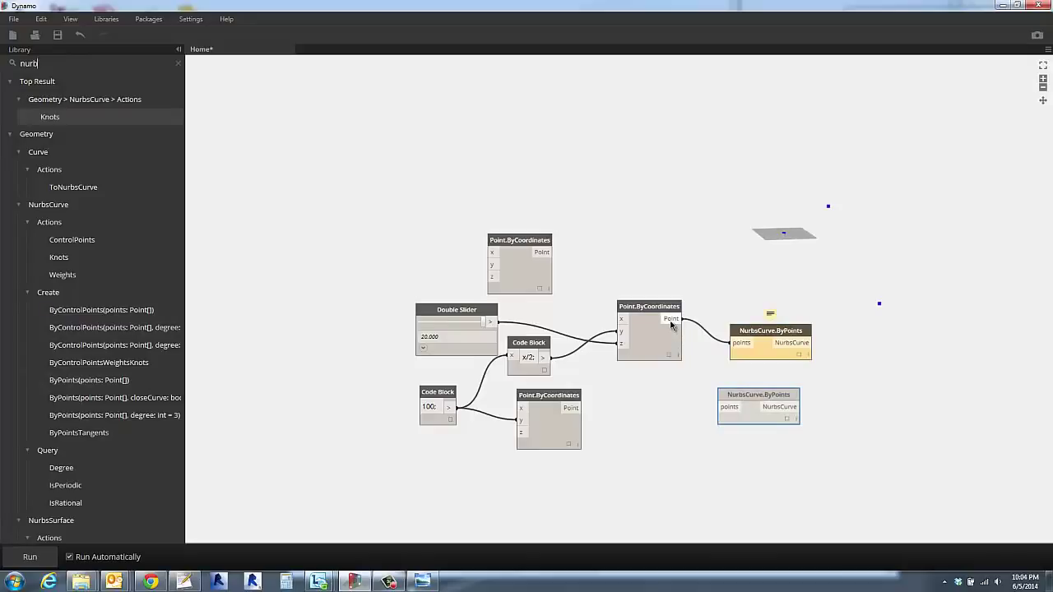
click(768, 339)
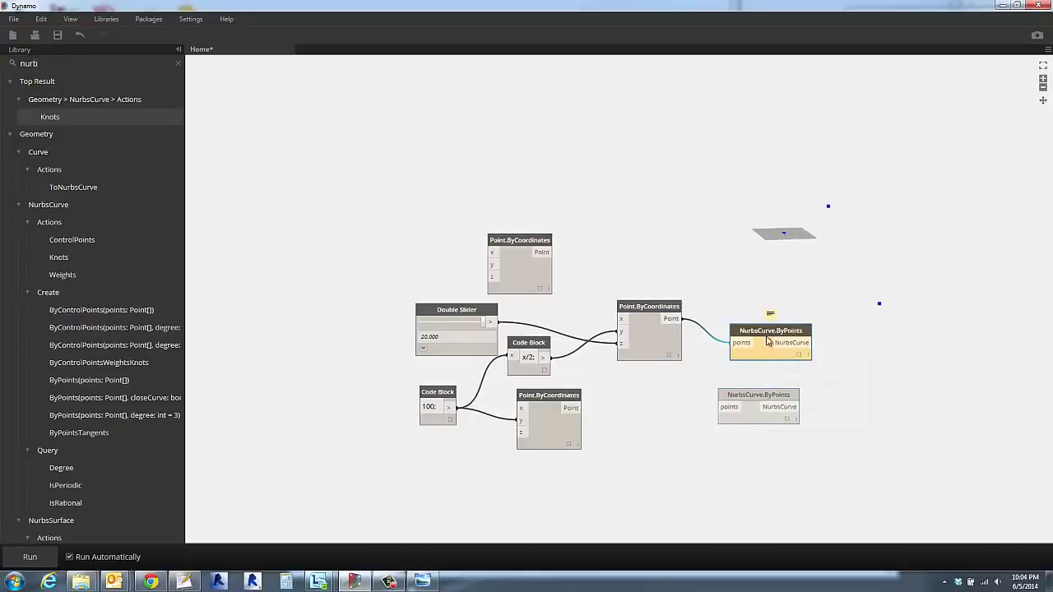
right_click(767, 338)
click(794, 344)
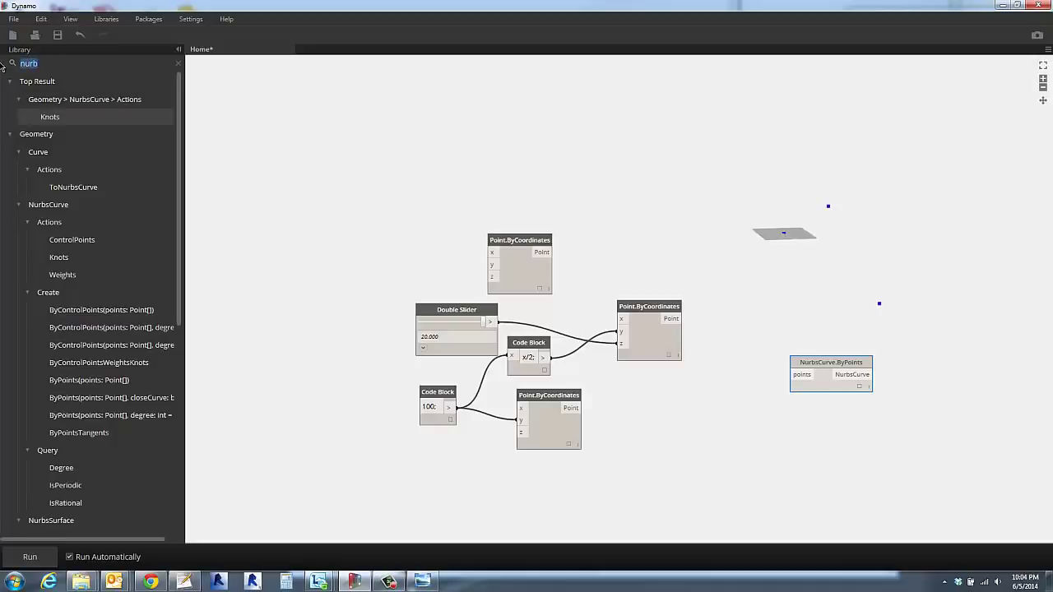
Add a List.Create node with three inputs between the point nodes and NurbsCurve.ByPoints, moving the slider-driven point node to make room.
text(reat)
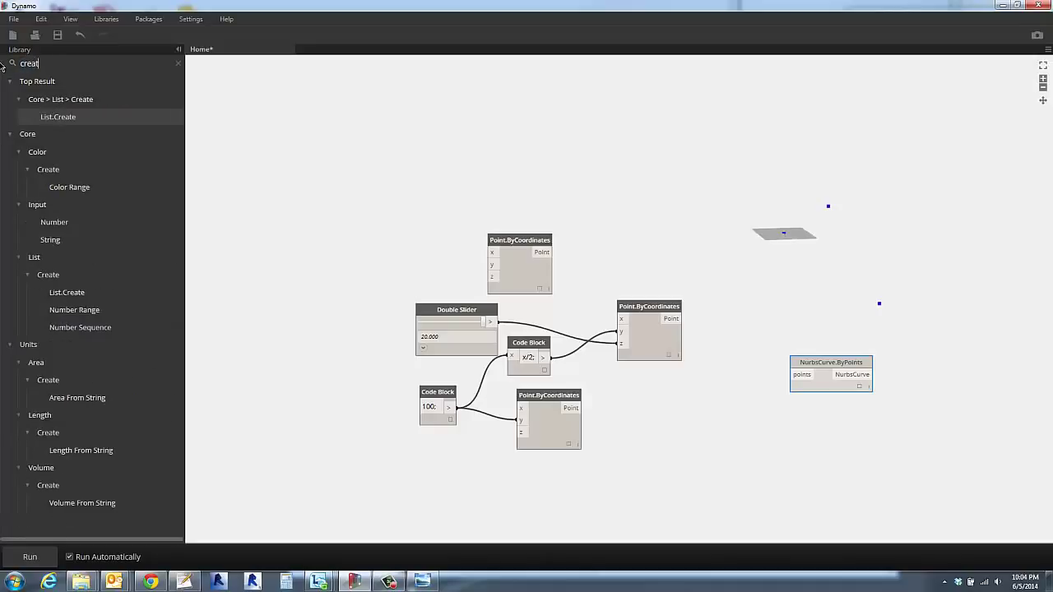
click(62, 121)
drag(593, 275, 738, 332)
double_click(747, 331)
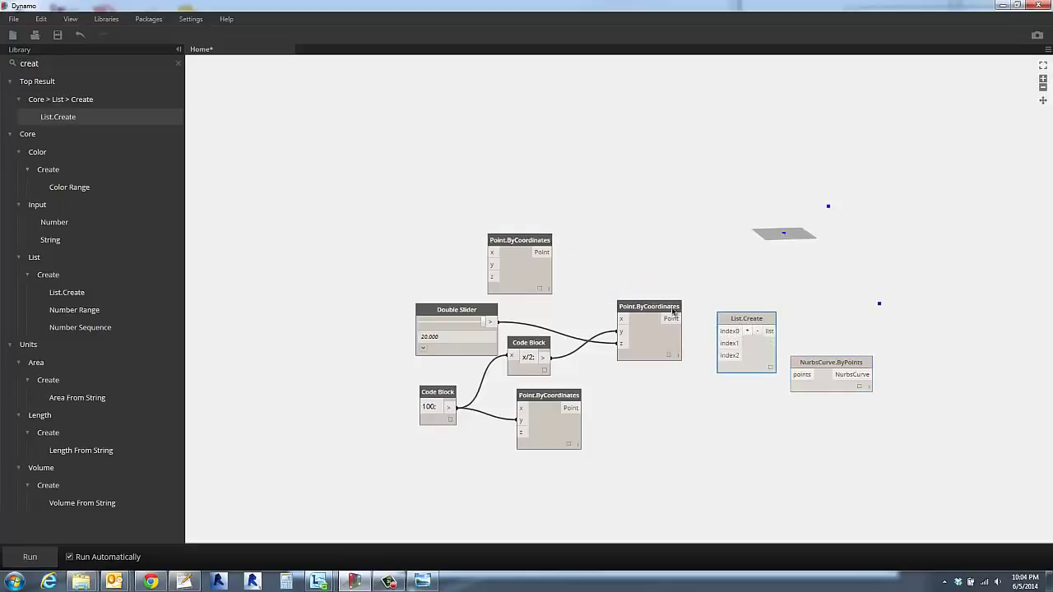
drag(647, 306, 616, 309)
Connect the start, middle and end points to List.Create's index0, index1 and index2, and its list output to NurbsCurve.ByPoints.
click(550, 252)
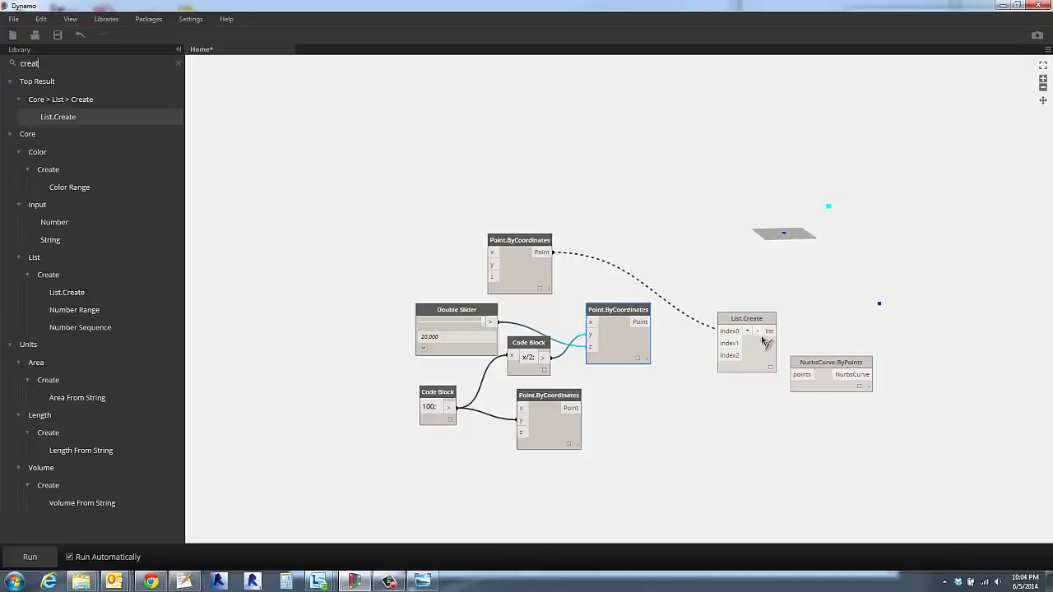
click(730, 332)
click(641, 322)
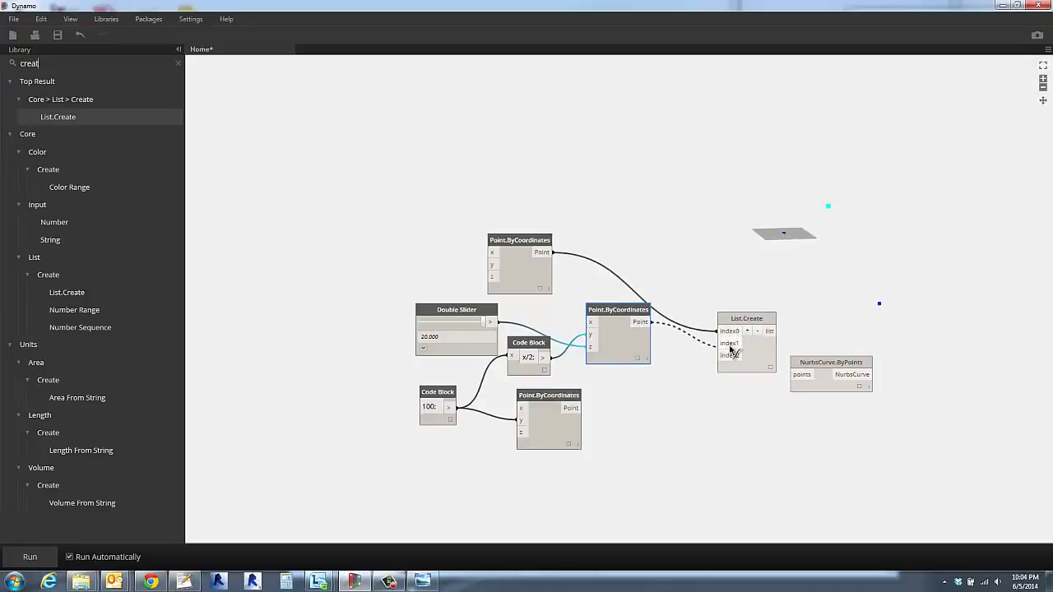
click(721, 343)
click(576, 407)
click(722, 355)
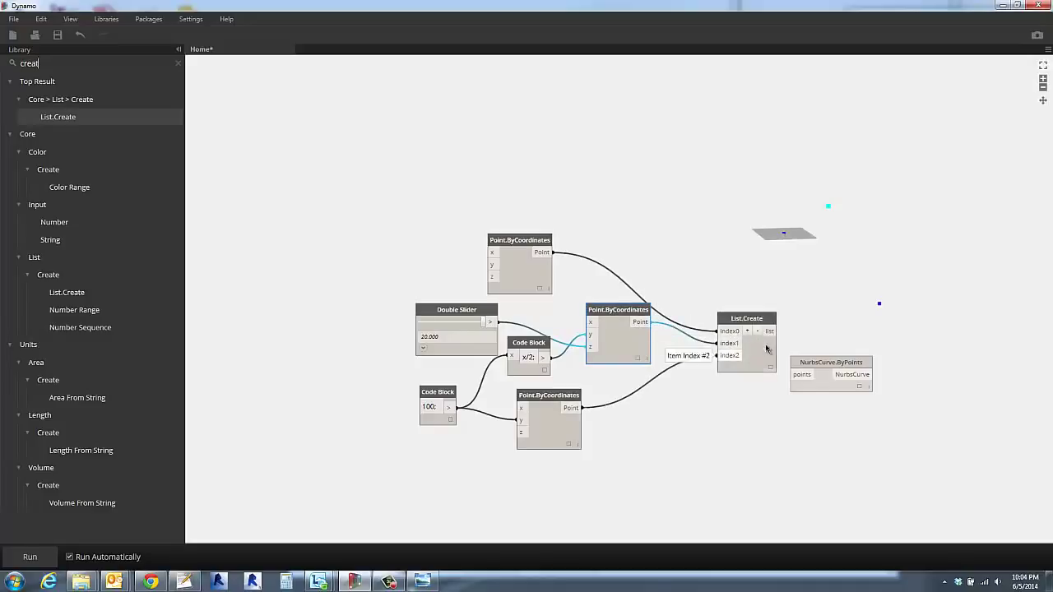
click(769, 332)
click(795, 374)
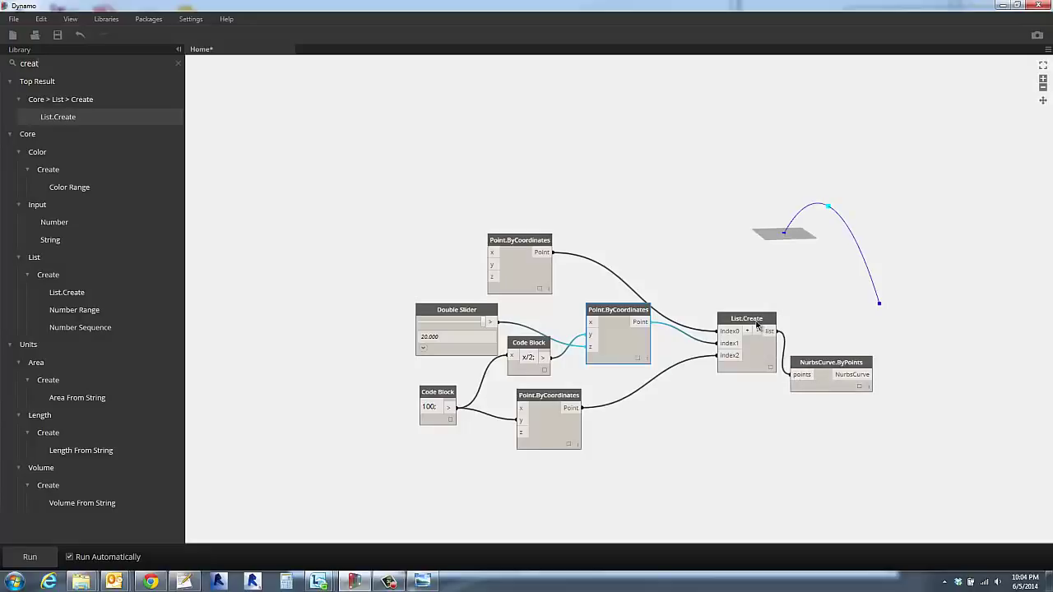
Move List.Create and the middle point node closer to their inputs, and lower the double slider to about 8.28.
drag(745, 322, 713, 324)
drag(619, 308, 594, 314)
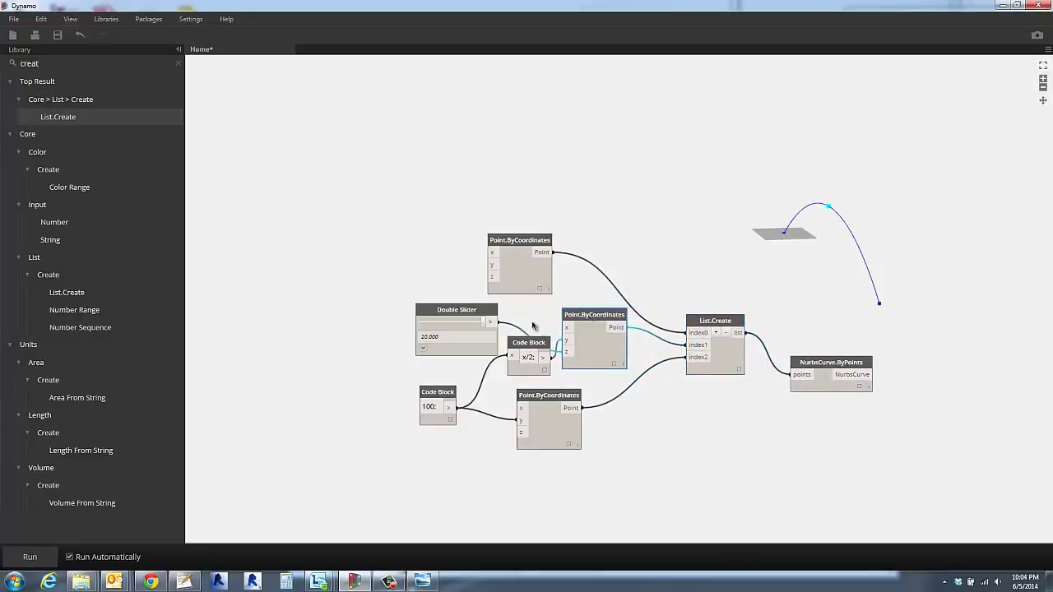
click(481, 322)
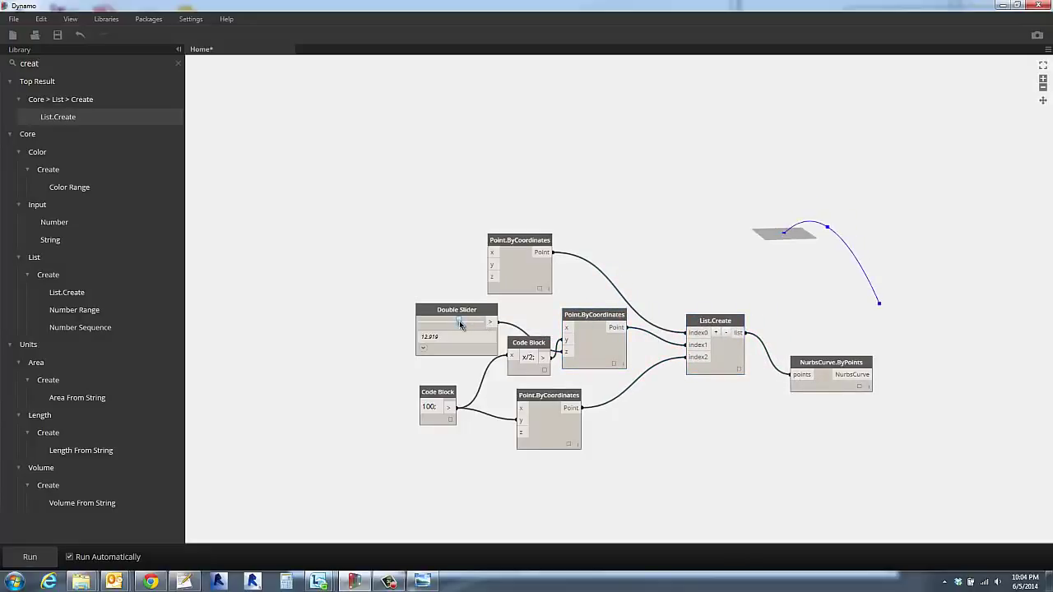
mouse_move(459, 321)
mouse_down()
mouse_move(481, 322)
mouse_move(443, 321)
mouse_move(467, 323)
mouse_up()
drag(467, 322, 442, 321)
Space out the graph by lowering both code blocks and the end point node and repositioning List.Create and NurbsCurve.ByPoints.
middle_drag(674, 423, 521, 442)
scroll(502, 427, down, 1)
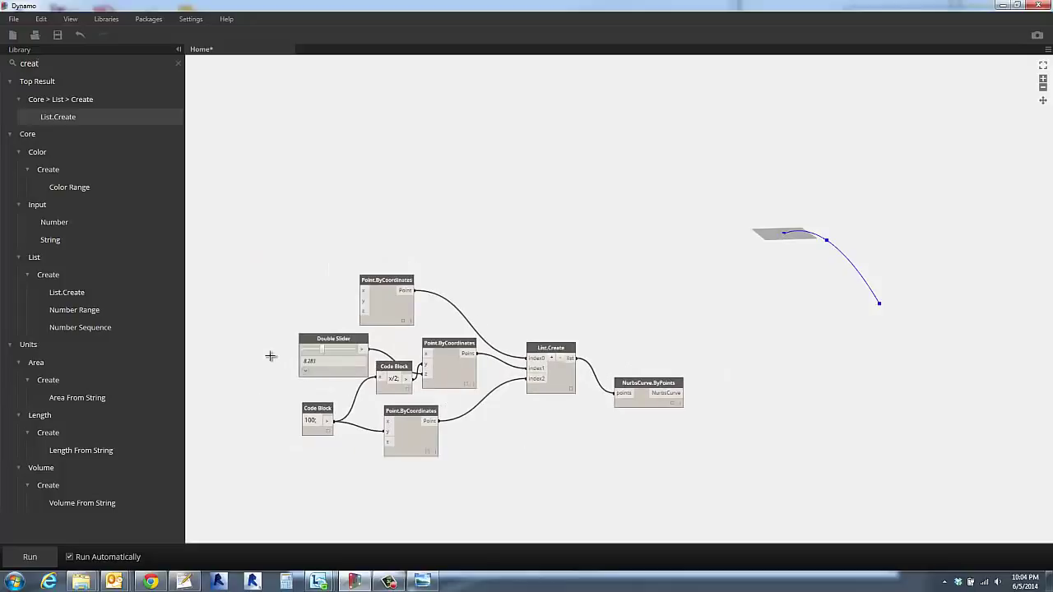
drag(267, 356, 455, 473)
drag(399, 415, 381, 453)
click(553, 446)
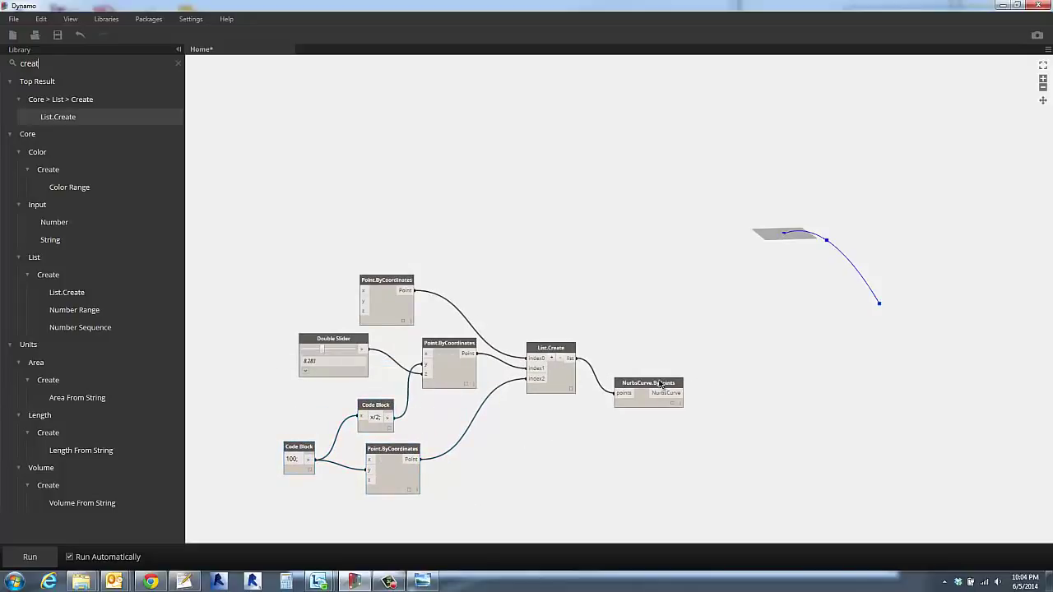
drag(662, 385, 669, 361)
drag(555, 347, 545, 364)
click(643, 324)
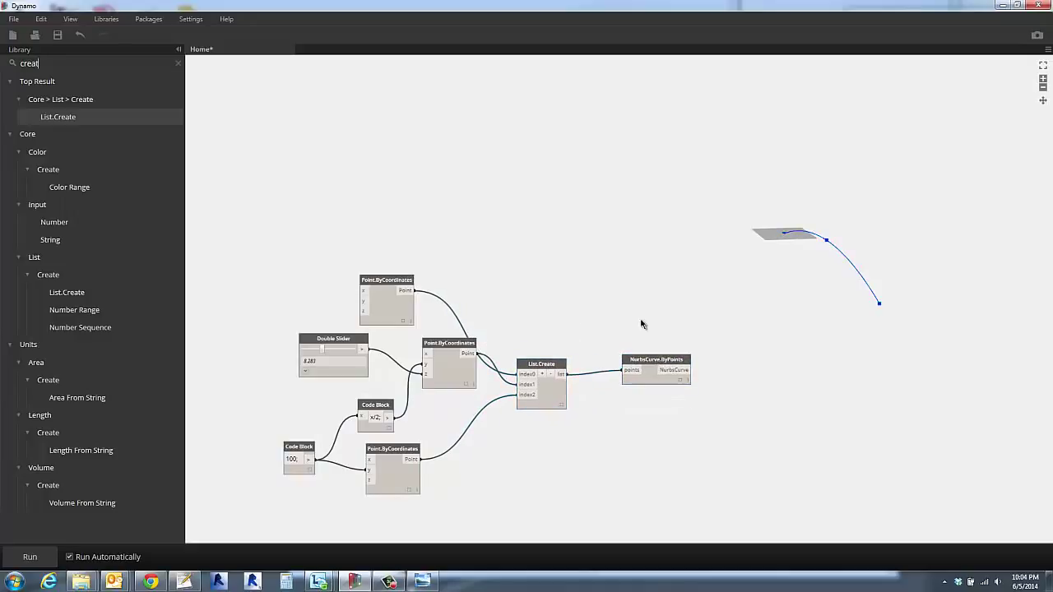
drag(647, 365, 633, 346)
click(613, 292)
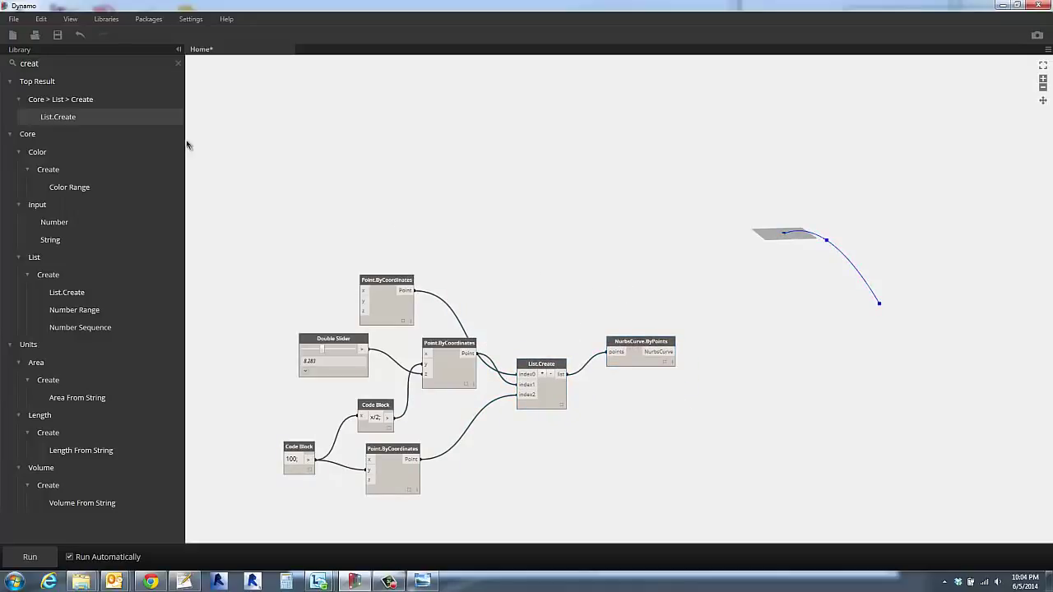
Add a Geometry.Translate node, in its Translate(direction: Vector) version, to the right of NurbsCurve.ByPoints.
click(178, 63)
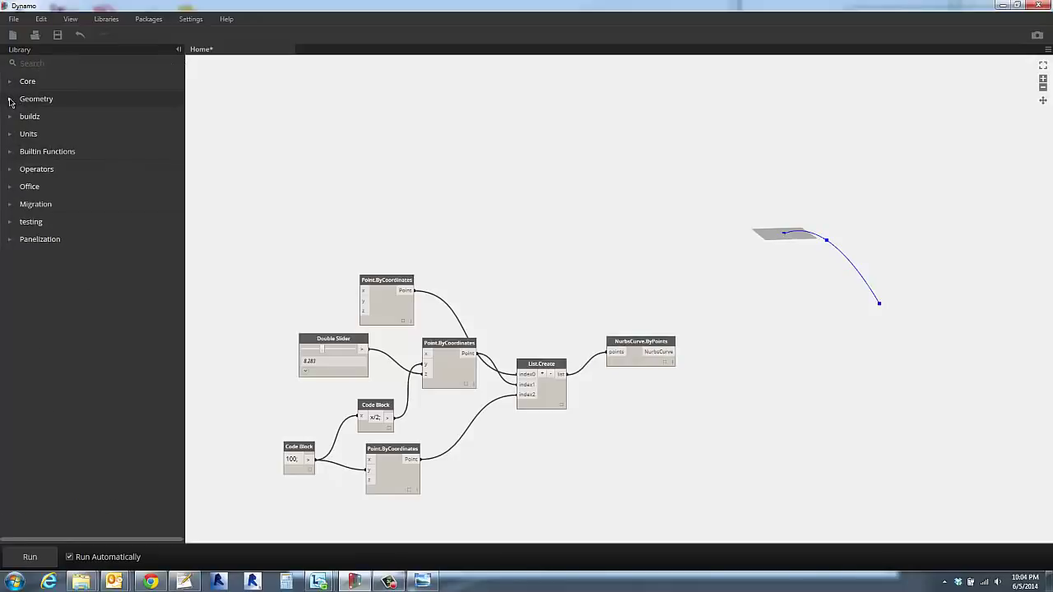
click(11, 99)
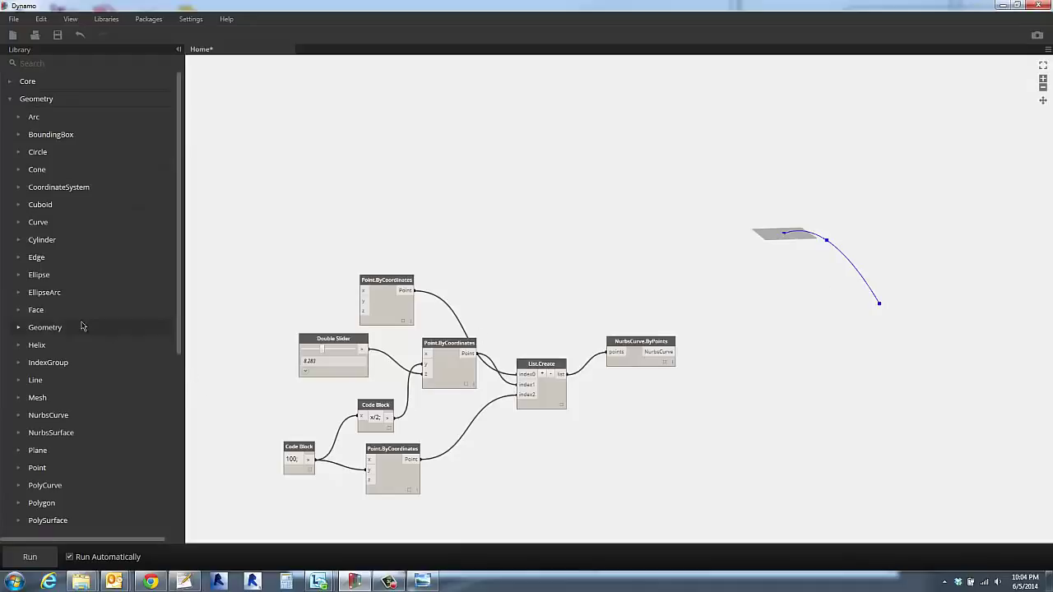
click(18, 330)
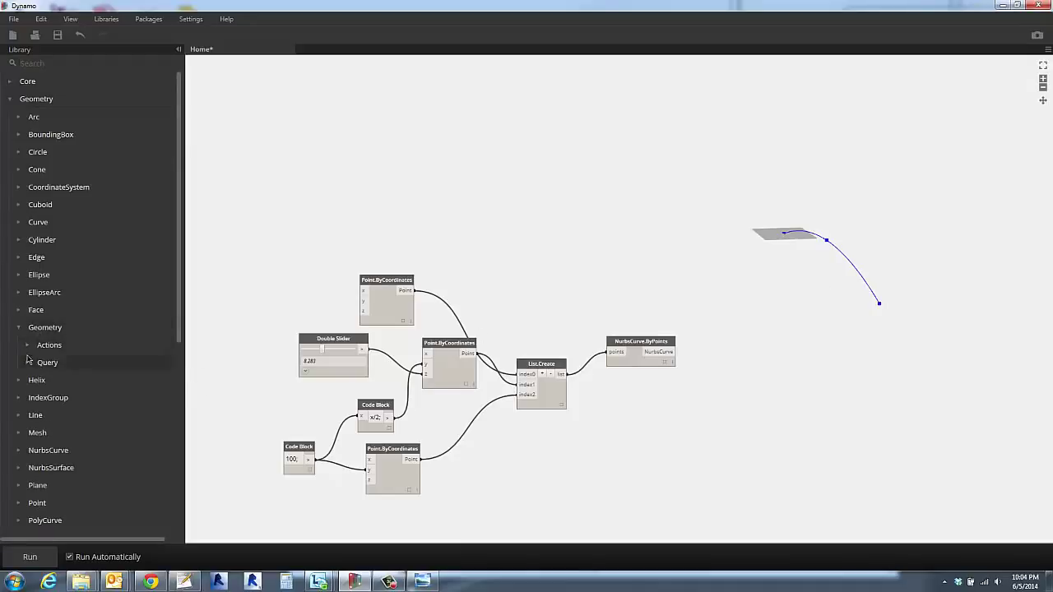
click(29, 348)
scroll(33, 362, down, 7)
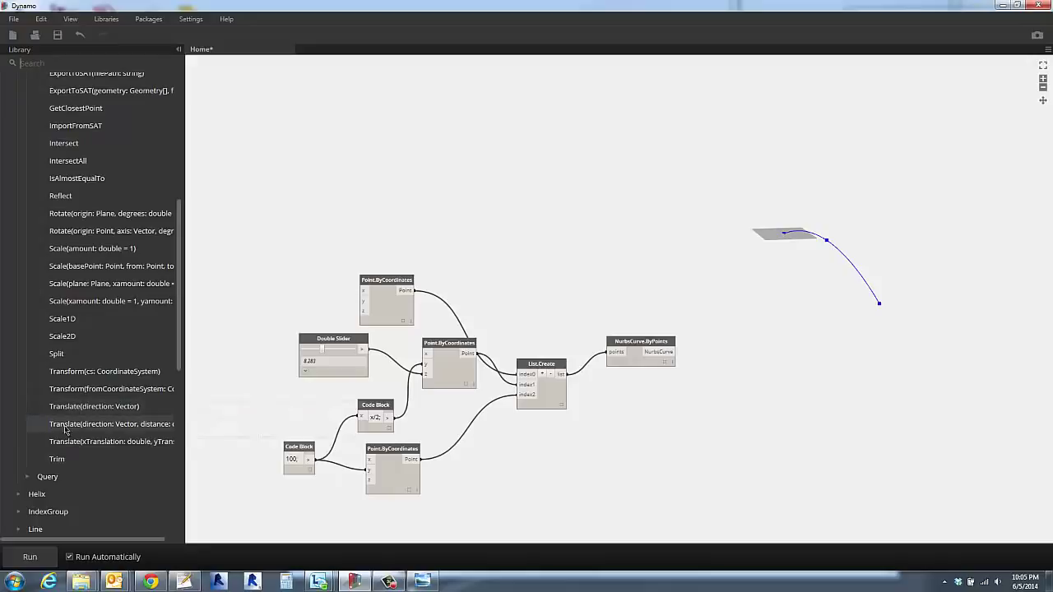
click(76, 408)
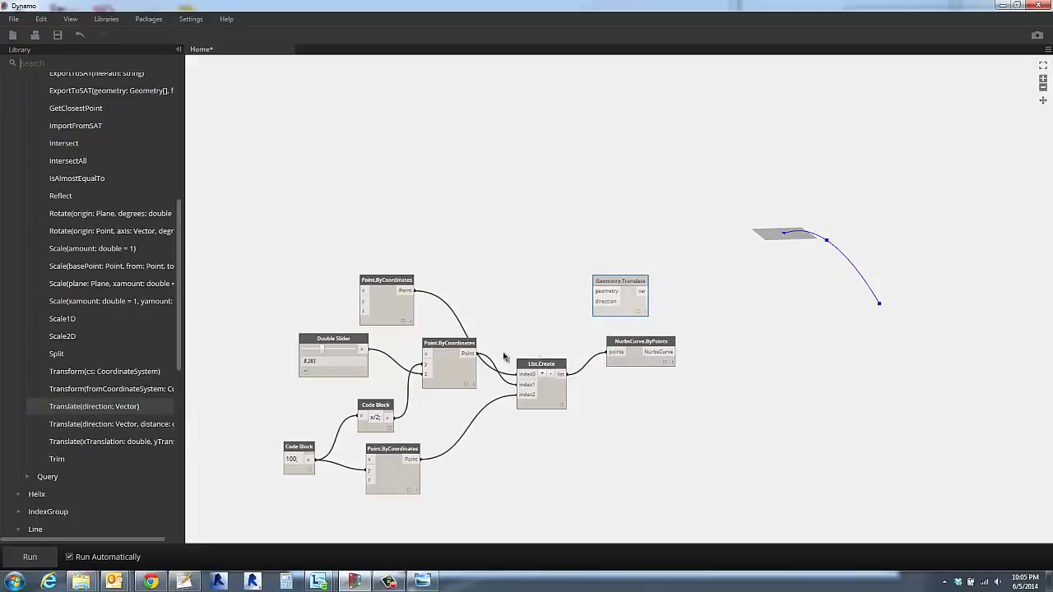
drag(609, 291, 747, 373)
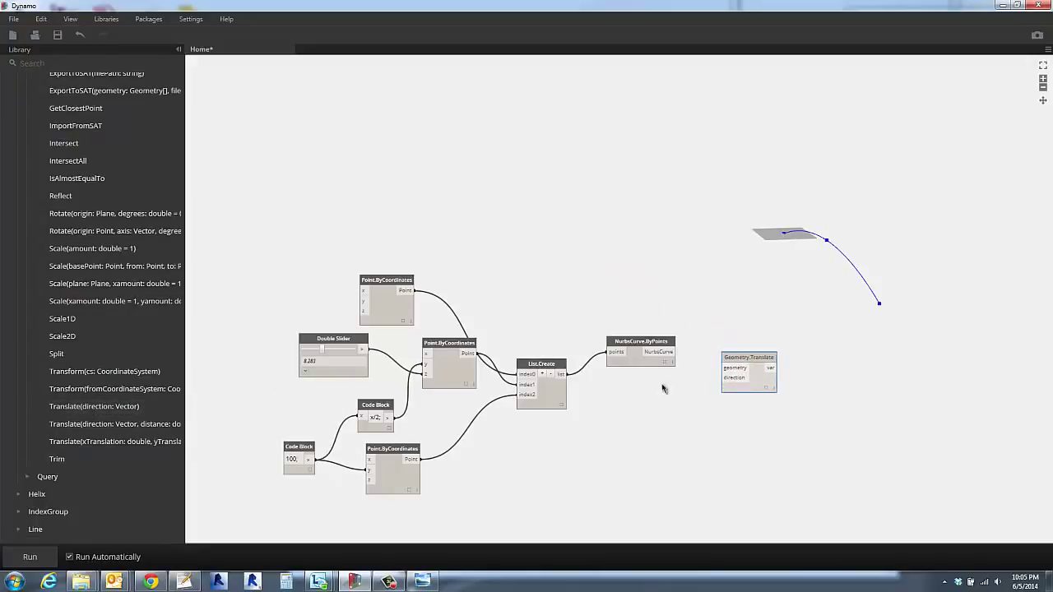
Connect the NurbsCurve output to Geometry.Translate's geometry input and move Geometry.Translate slightly lower.
click(663, 385)
click(669, 354)
click(729, 370)
scroll(734, 417, up, 3)
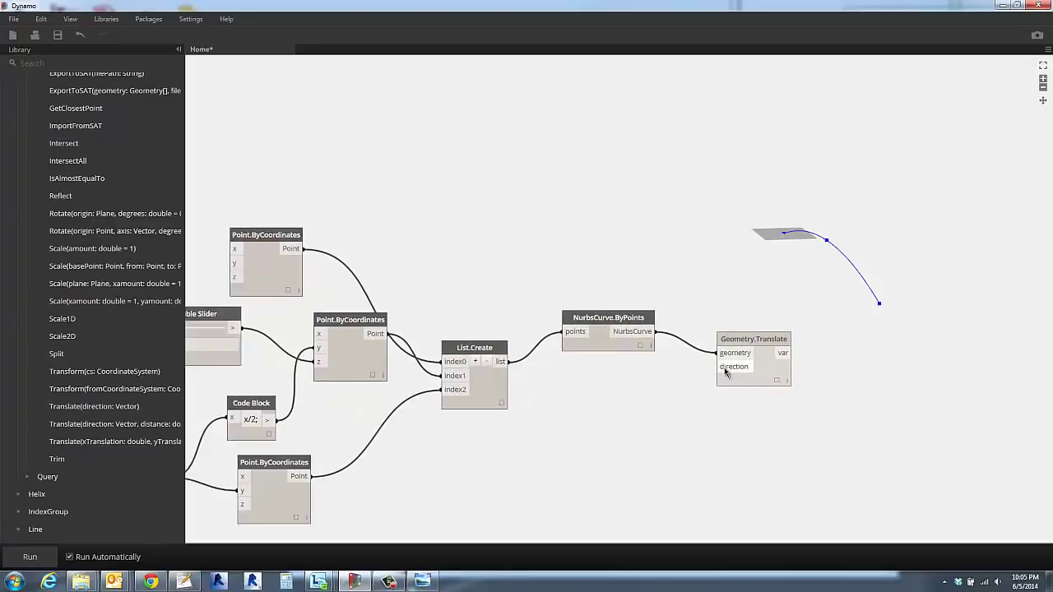
drag(748, 339, 760, 375)
click(685, 450)
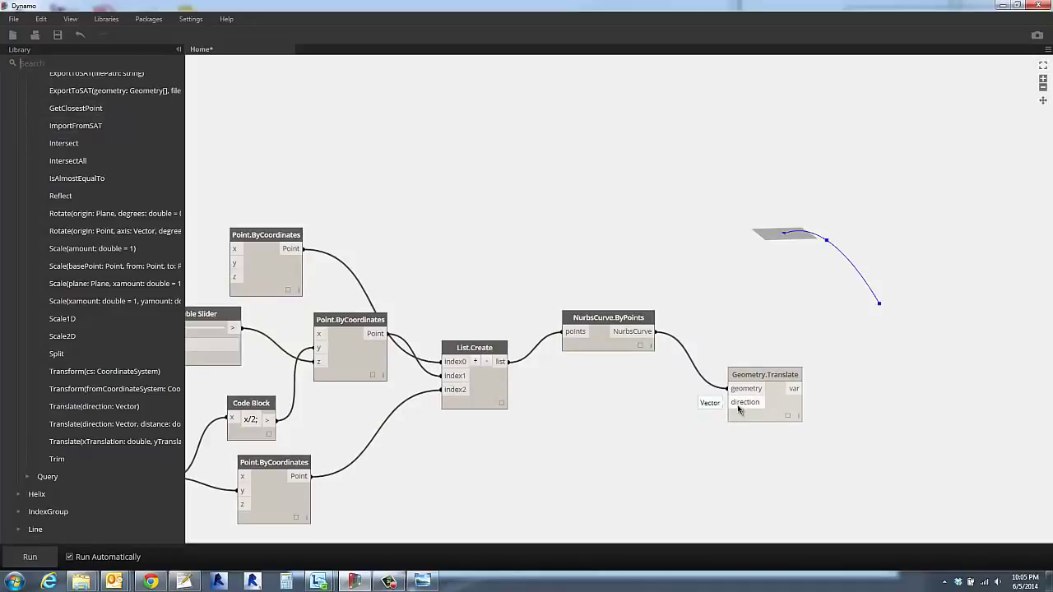
Add a code block below NurbsCurve.ByPoints containing Vector.ByCoordinates(-4..4..#2,0,0);.
double_click(637, 442)
text(Ve)
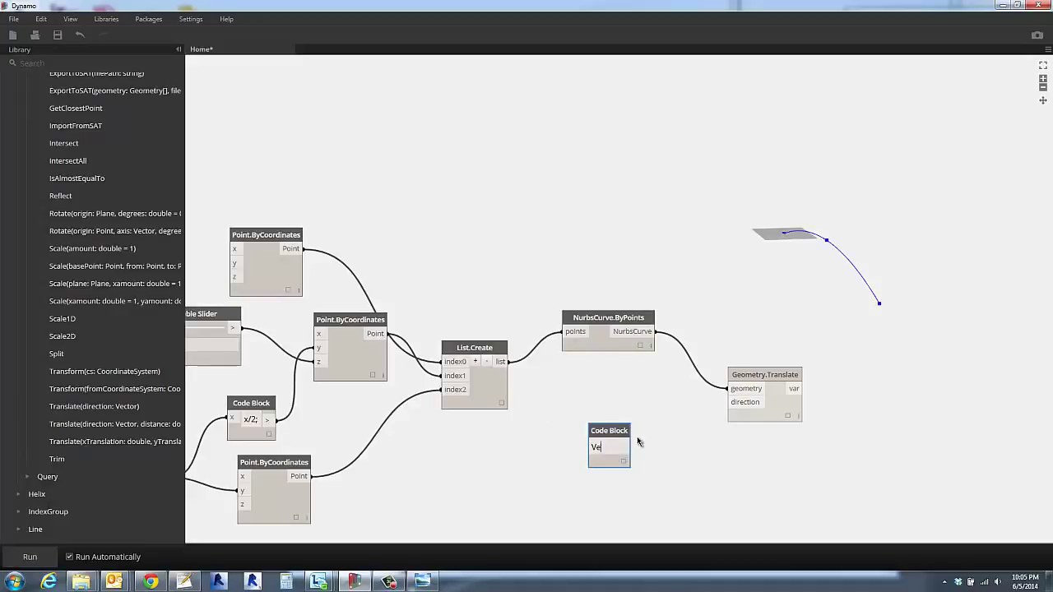
text(ctor.ByCoord)
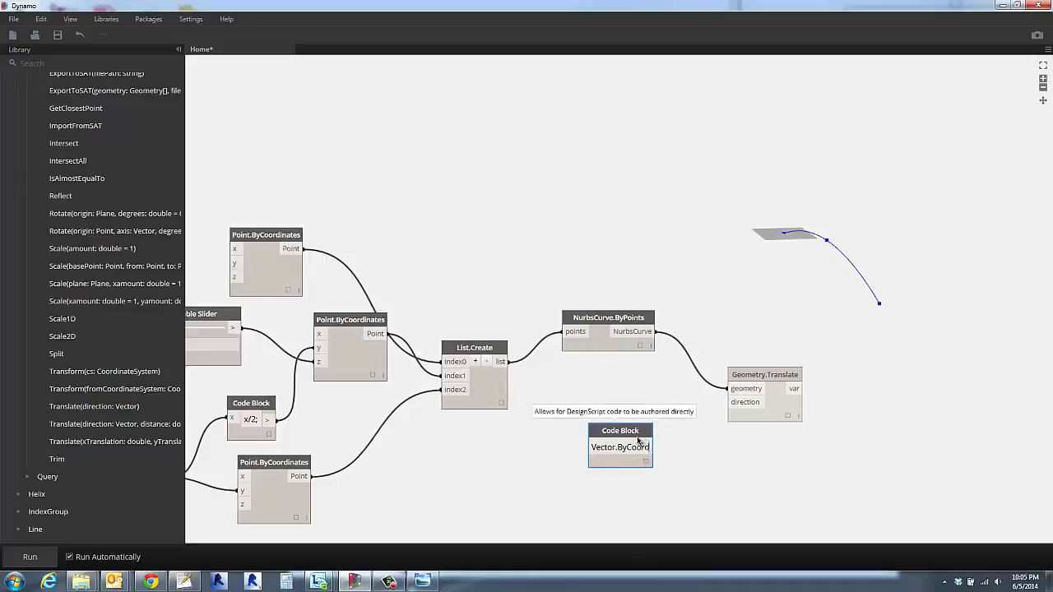
text(inates)
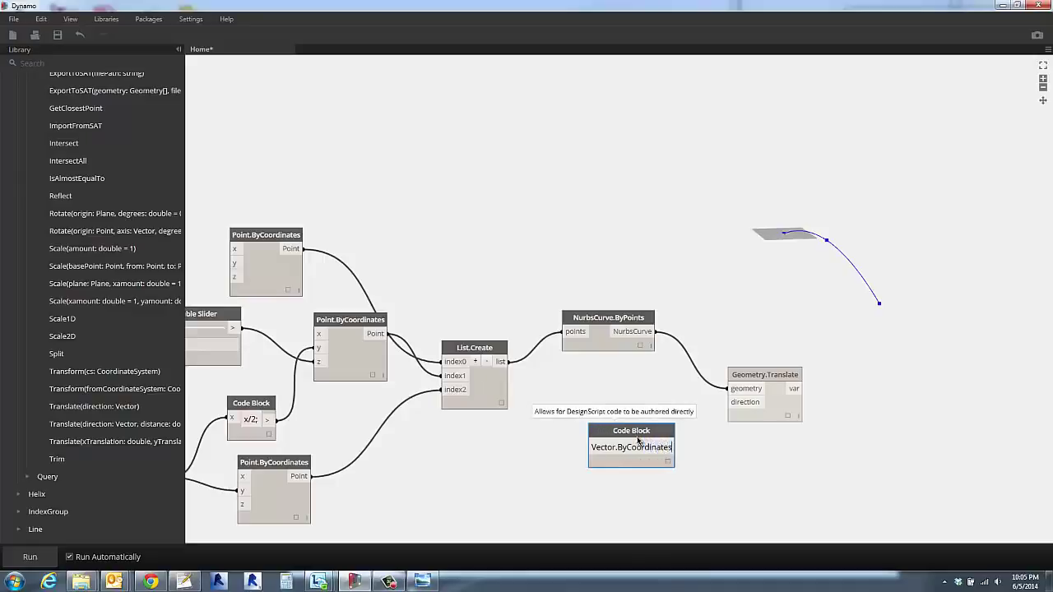
text(()
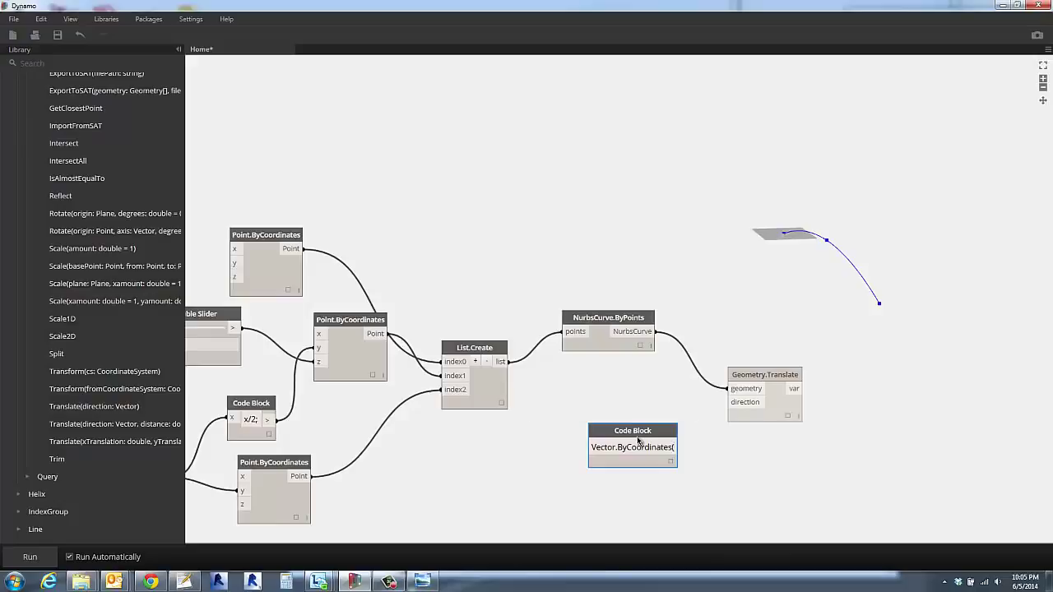
text(-4)
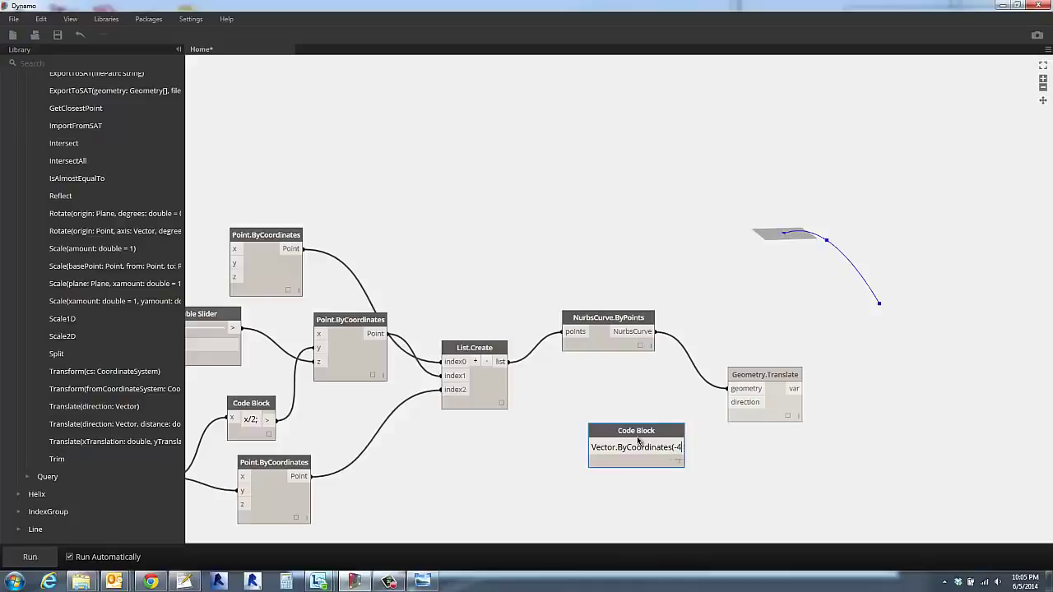
text(.)
text(4)
text(,)
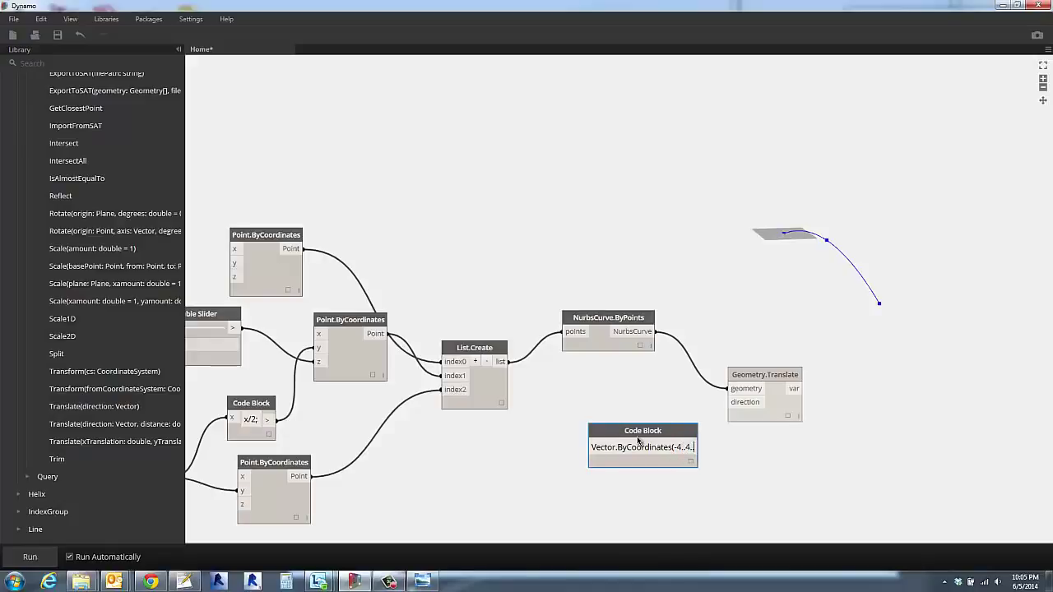
text(#2)
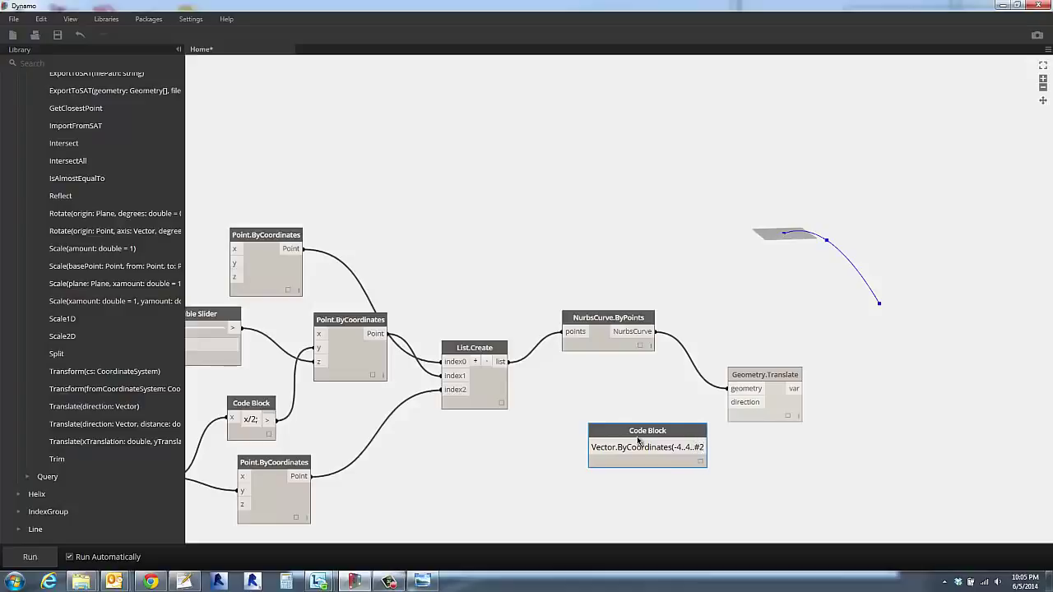
text(,0,0);)
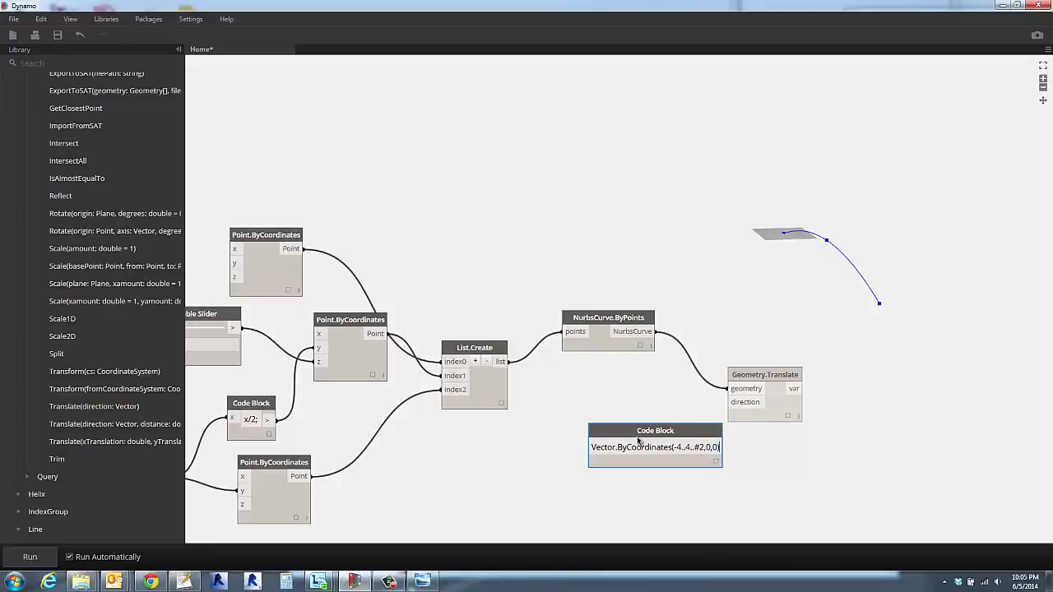
click(815, 477)
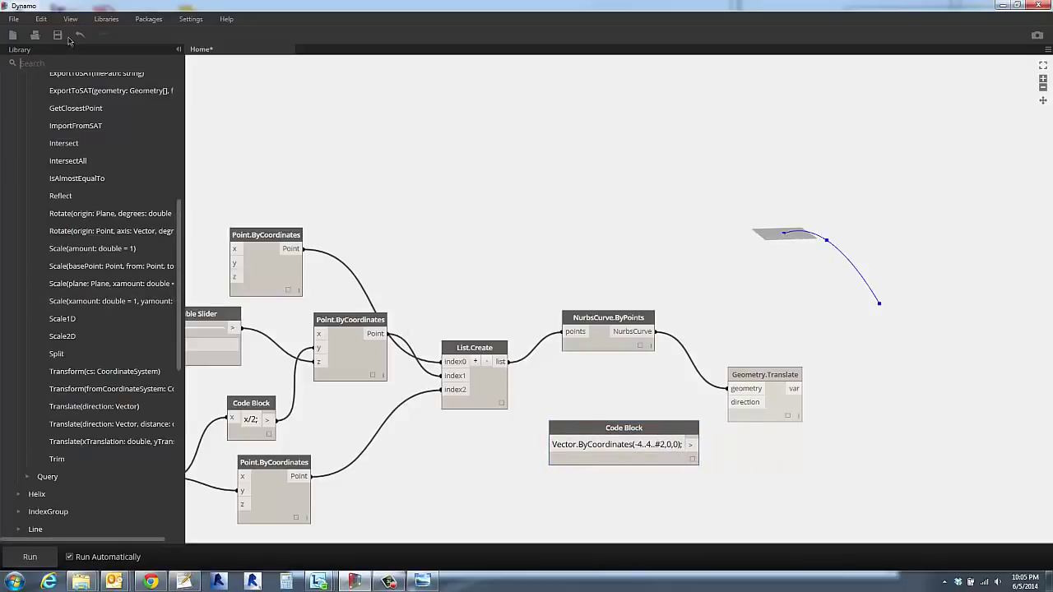
Search the library for vector and place a three-coordinate Vector.ByCoordinates node above the graph.
click(50, 65)
text(vecc)
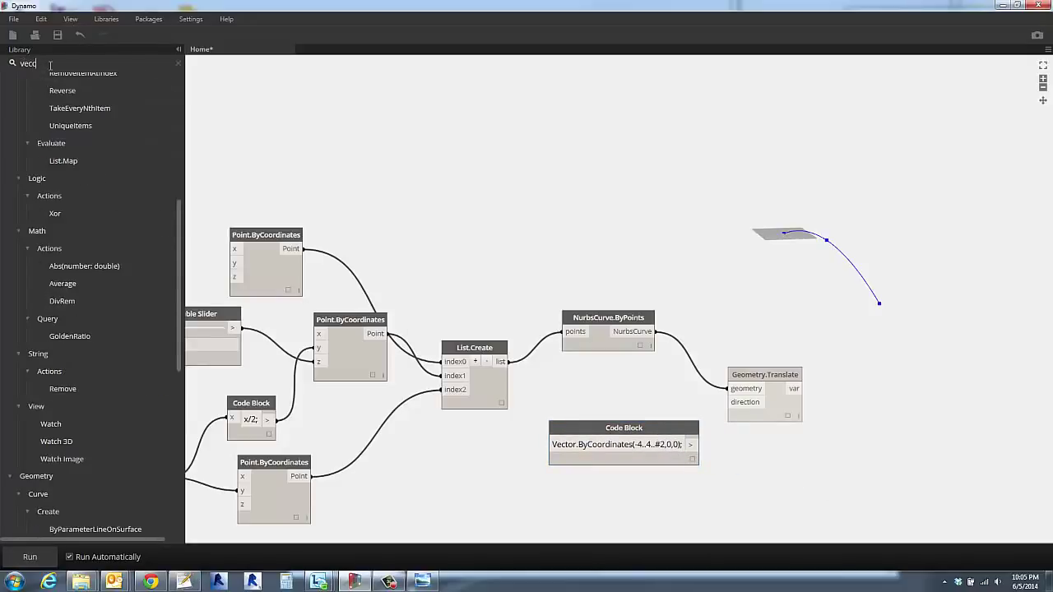
key(BackSpace)
text(tor)
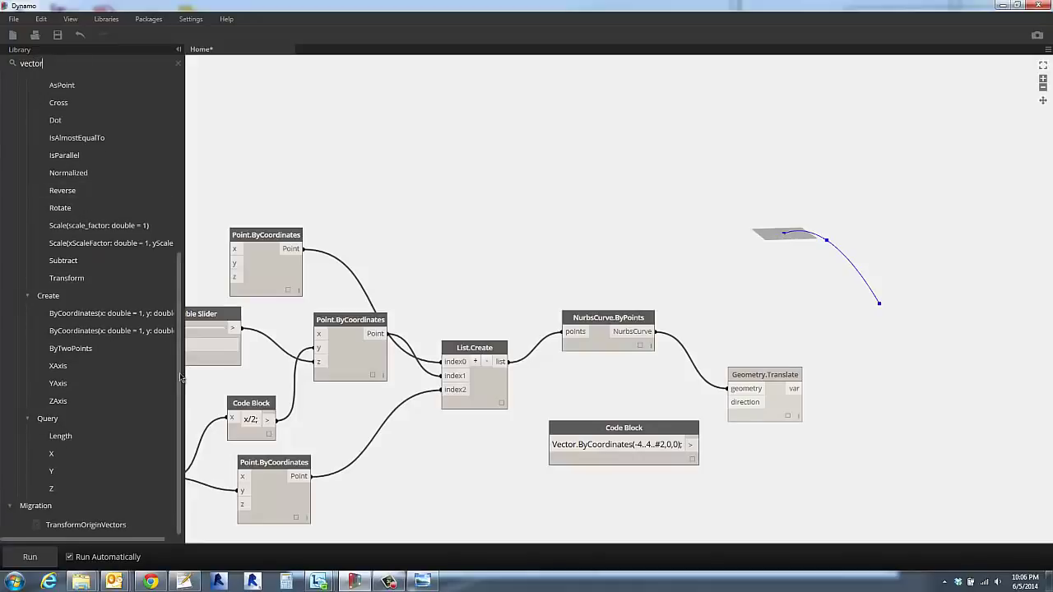
click(89, 318)
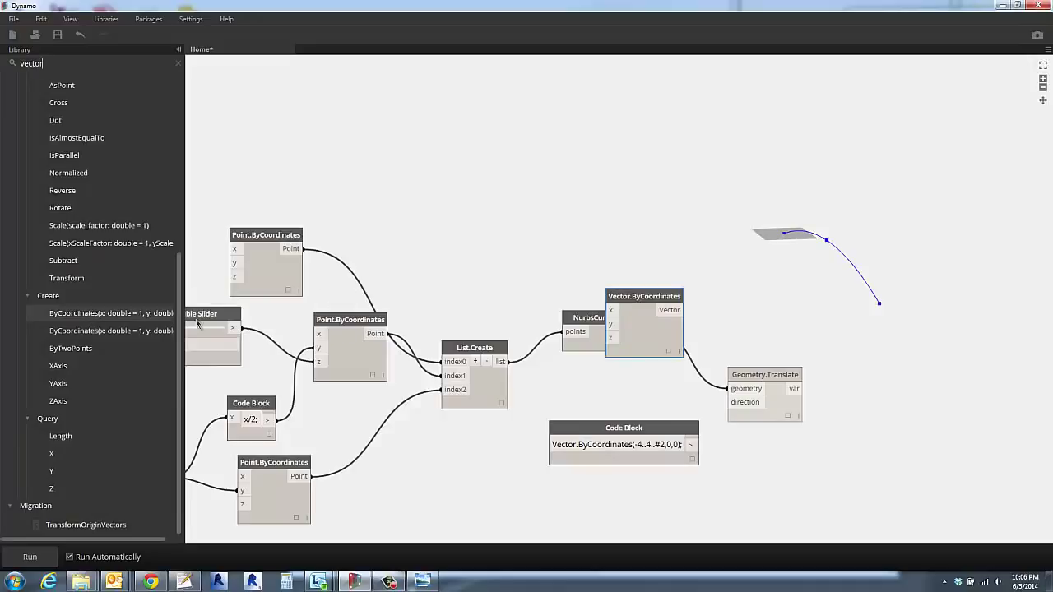
drag(663, 298, 564, 114)
Add a code block with -4; beside the Vector.ByCoordinates node and connect it to the y input.
double_click(438, 133)
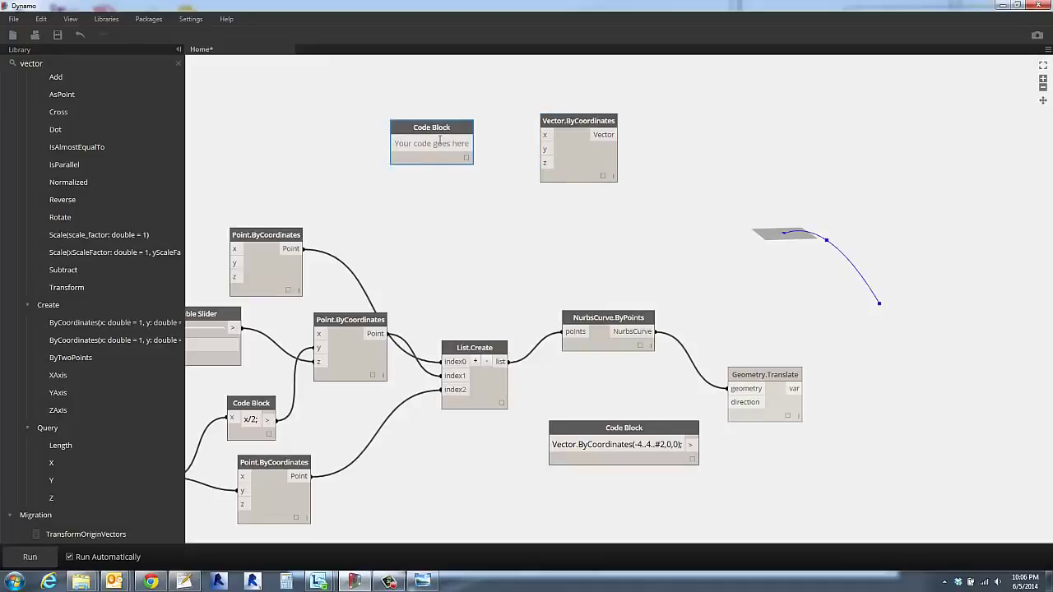
text(-4;)
click(477, 151)
drag(425, 145, 527, 158)
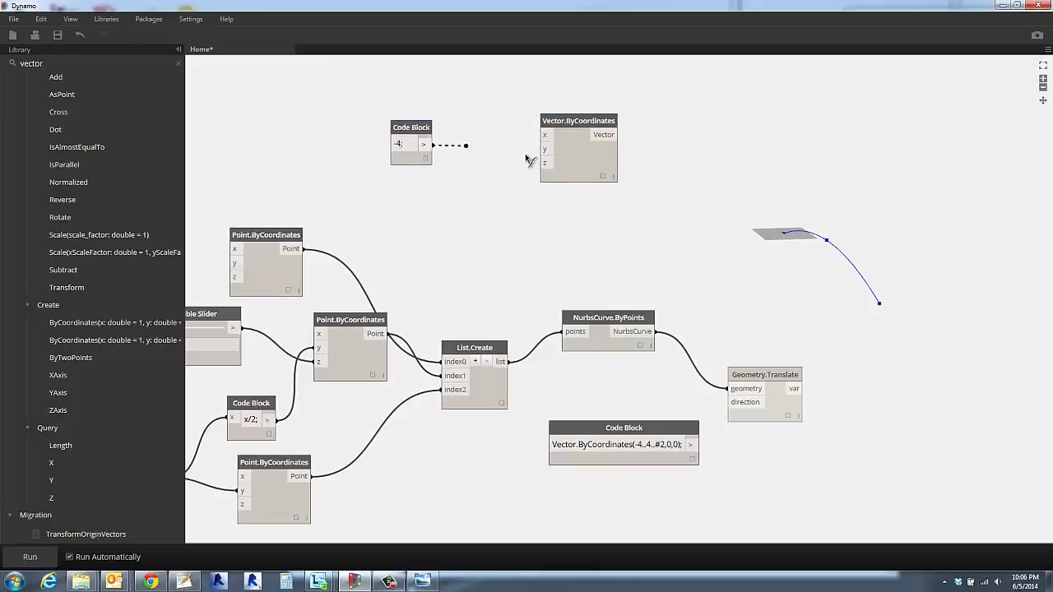
click(544, 149)
Add a 0; line above -4; in the code block, connecting -4 to the vector's y and 0 to its x and z.
key(Return)
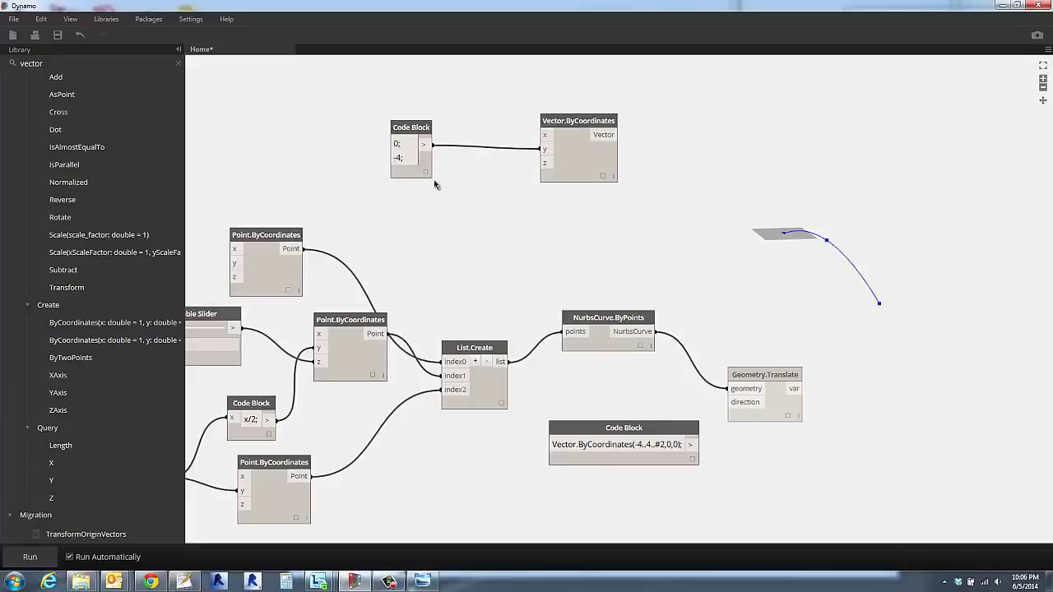
drag(424, 158, 547, 153)
click(548, 154)
drag(425, 144, 548, 138)
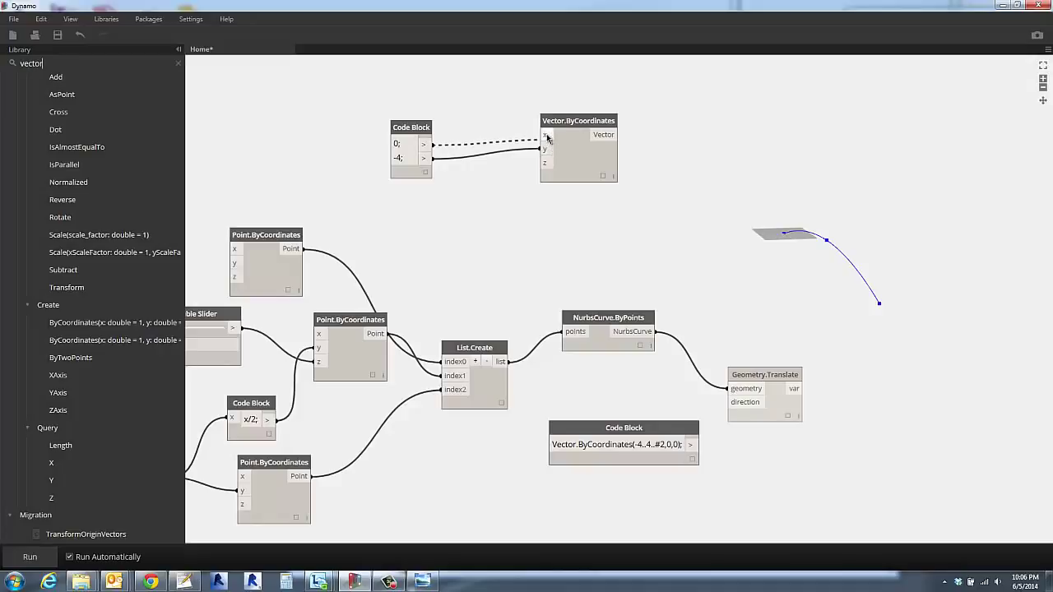
click(547, 138)
drag(425, 144, 542, 173)
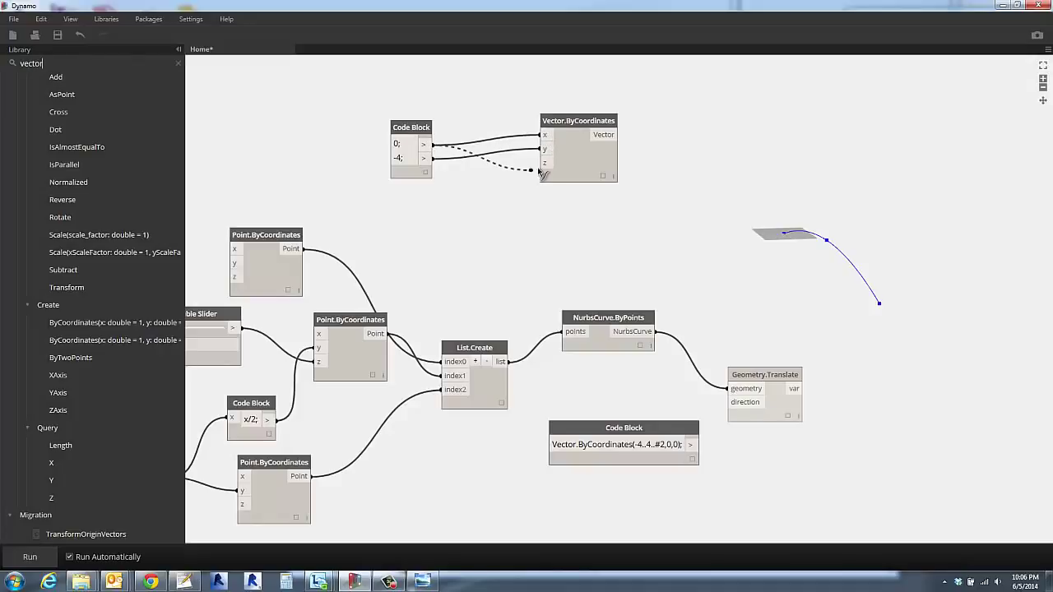
click(541, 172)
Duplicate the 0/-4 code block with its Vector.ByCoordinates node below the originals and change the copy's -4 to 4.
drag(423, 127, 505, 123)
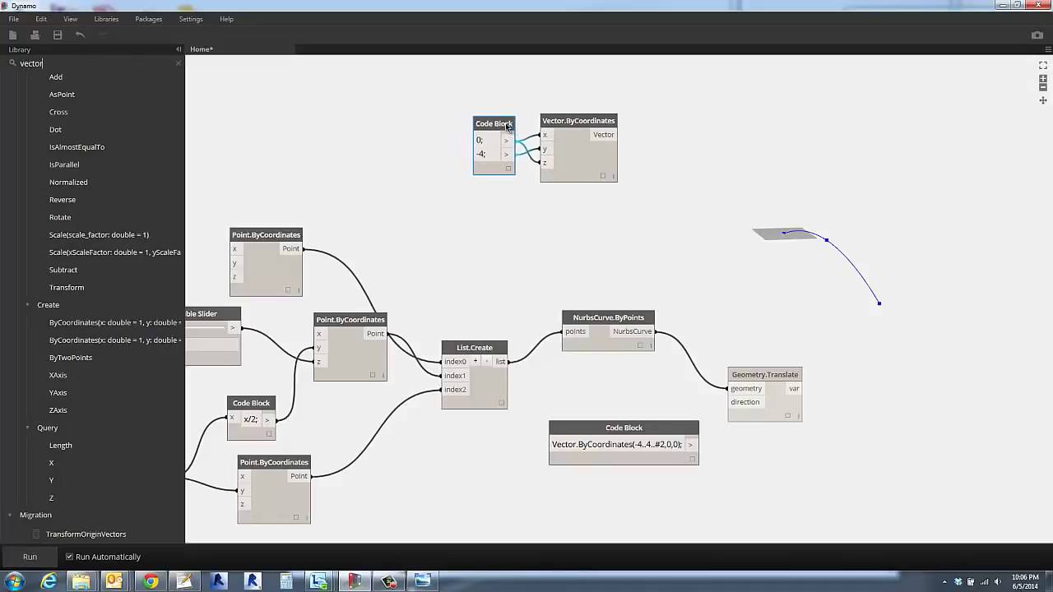
drag(432, 98, 644, 219)
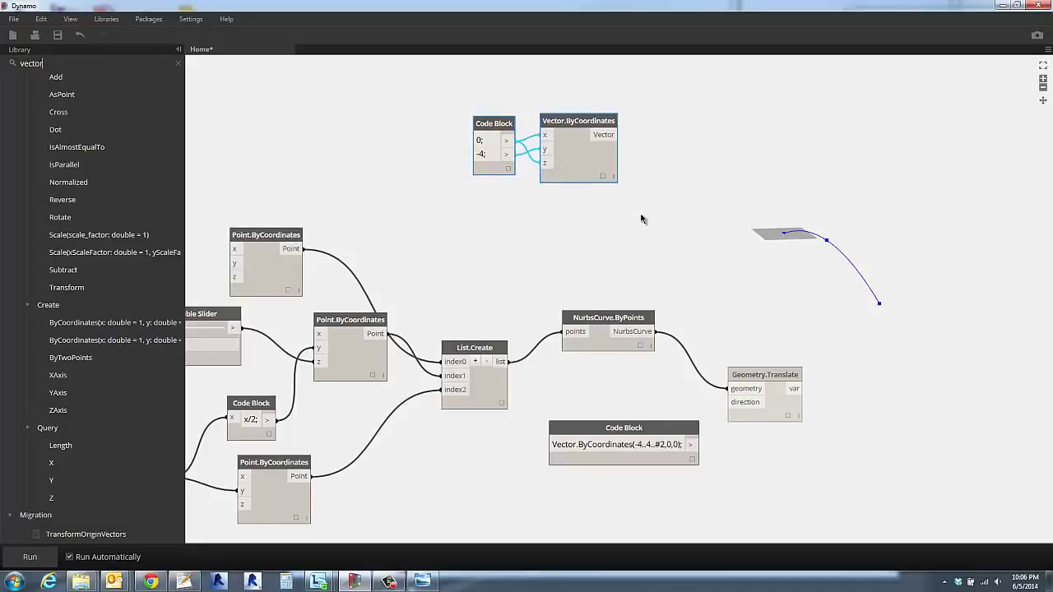
key(ctrl+c)
key(ctrl+v)
drag(531, 124, 584, 210)
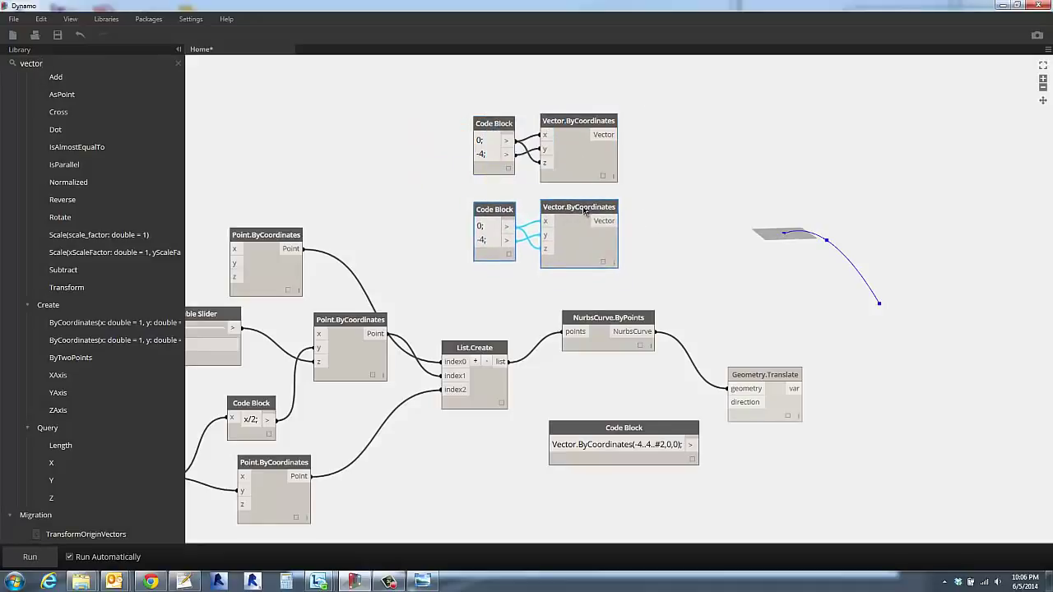
click(481, 239)
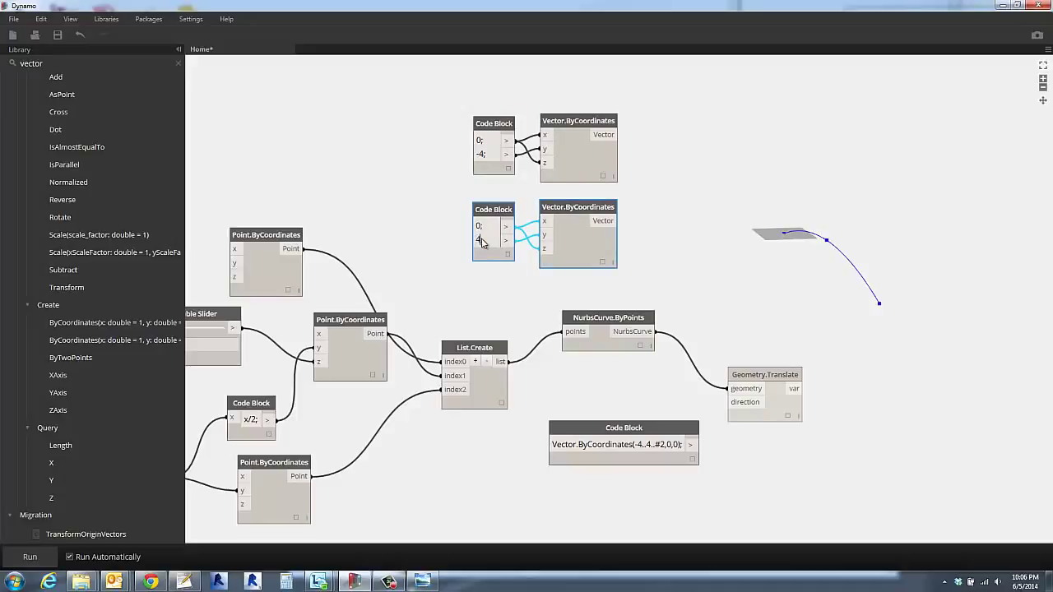
click(510, 315)
Connect the Vector.ByCoordinates(-4..4..#2,0,0) code block to the direction input of Geometry.Translate and inspect the translated curves.
drag(611, 429, 590, 465)
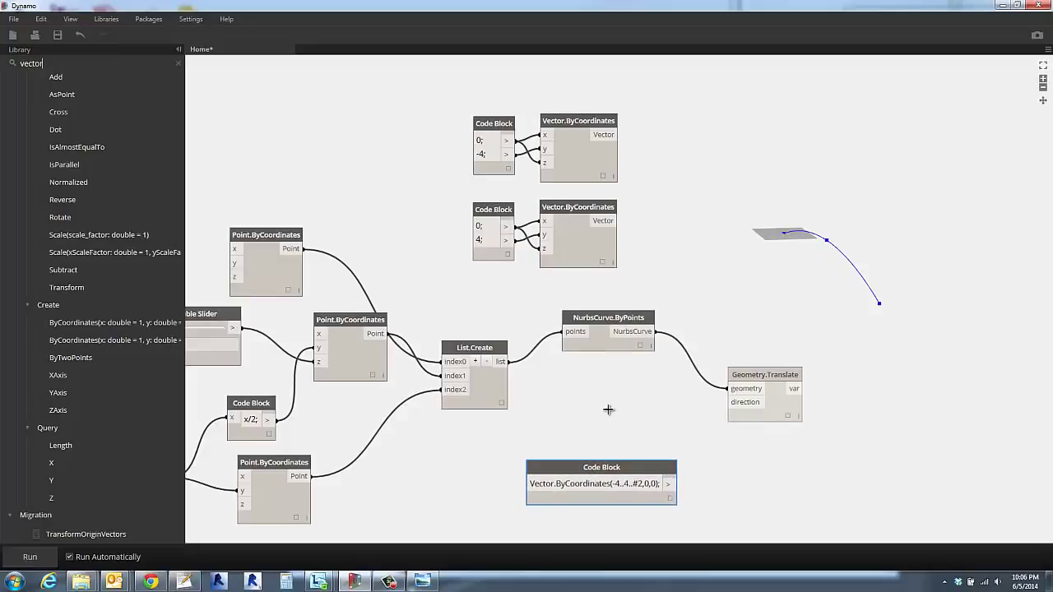
click(668, 484)
click(745, 405)
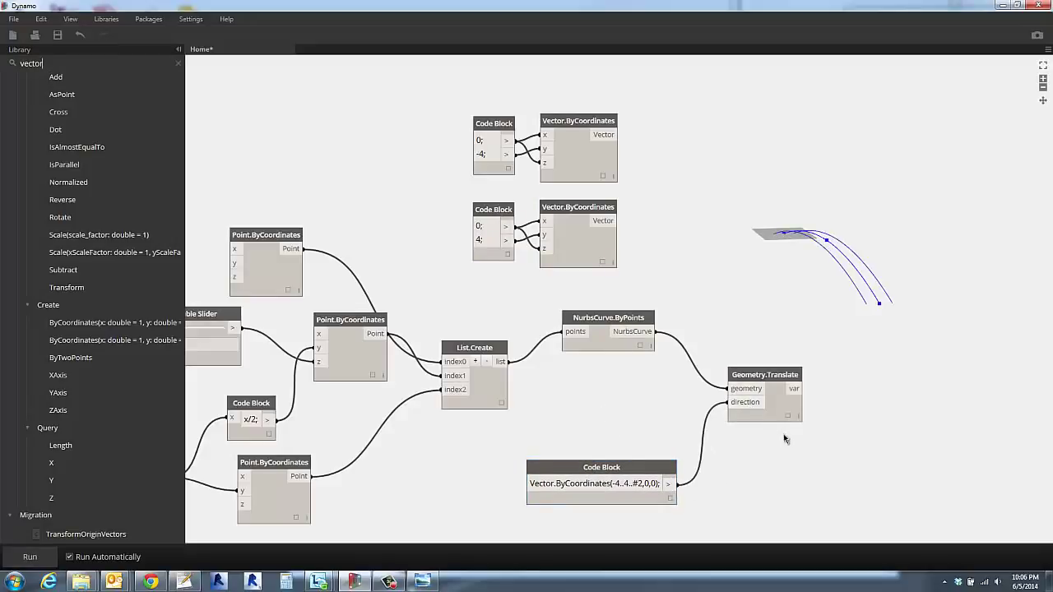
right_drag(907, 286, 908, 308)
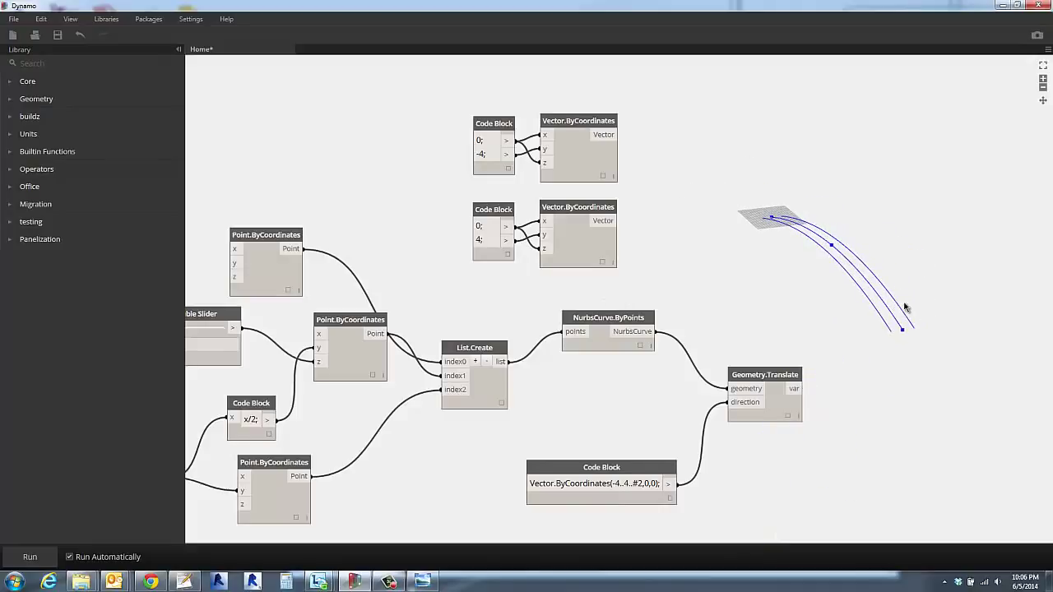
scroll(909, 308, up, 6)
middle_drag(898, 302, 730, 359)
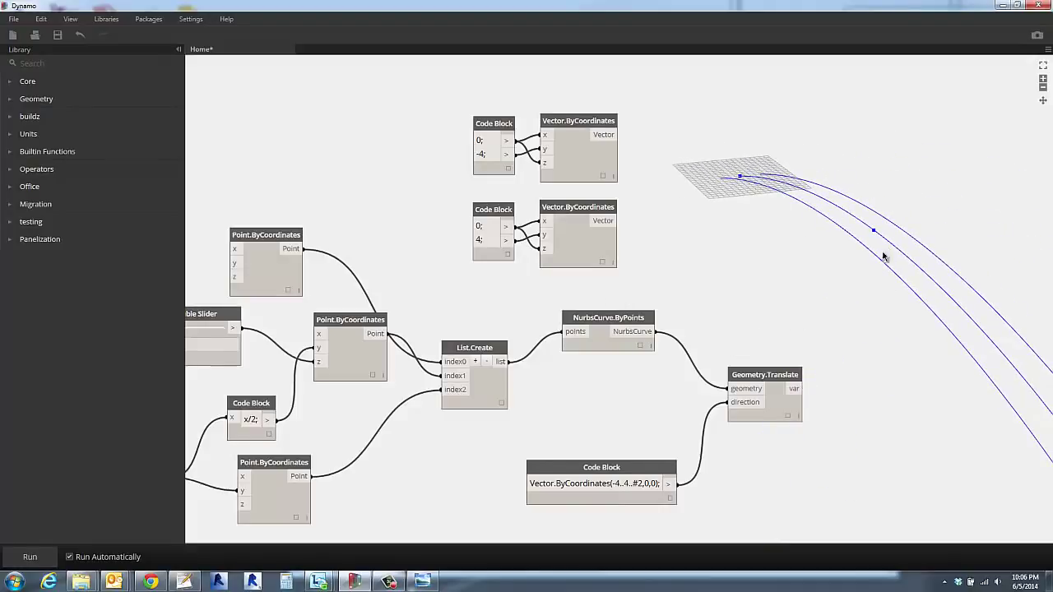
Delete the two separate Vector.ByCoordinates nodes above the graph together with their code blocks.
drag(437, 86, 704, 297)
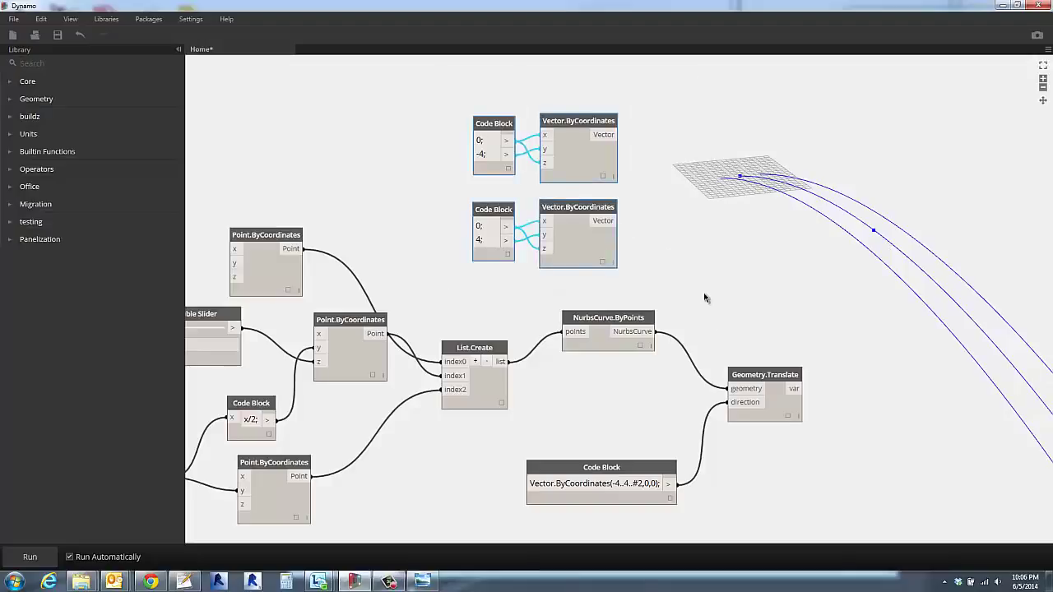
key(Delete)
scroll(709, 306, down, 5)
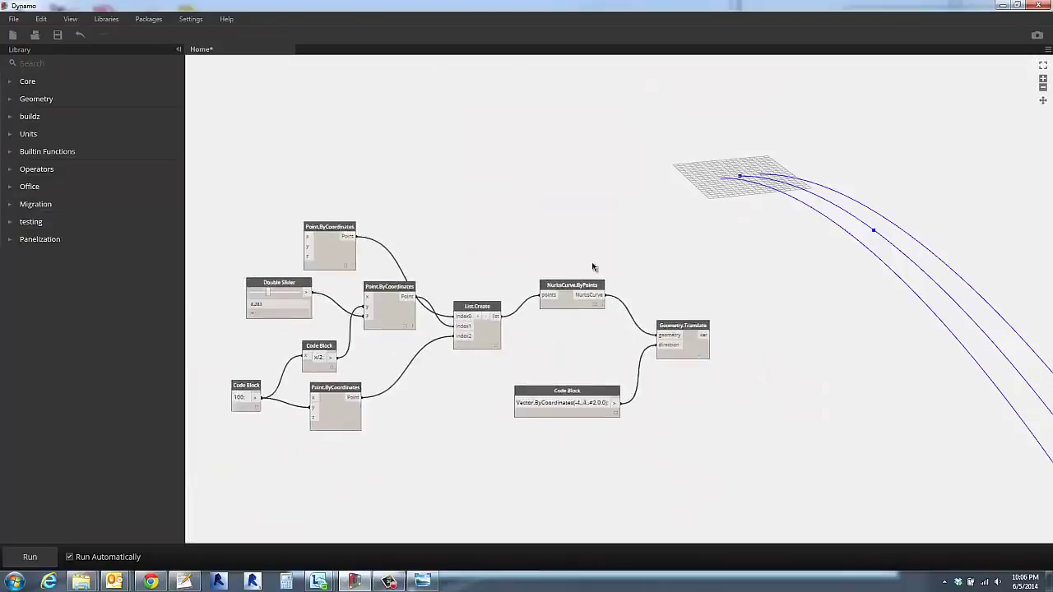
scroll(761, 356, down, 2)
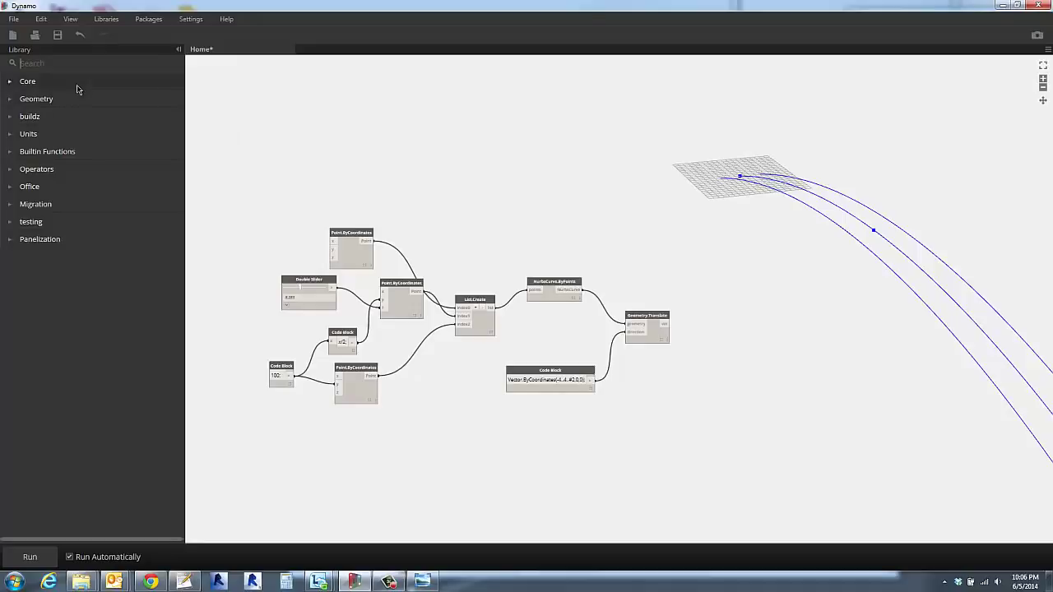
Search the library for surface and place the Surface.ByLoft node that takes only crossSections.
click(54, 64)
text(surface)
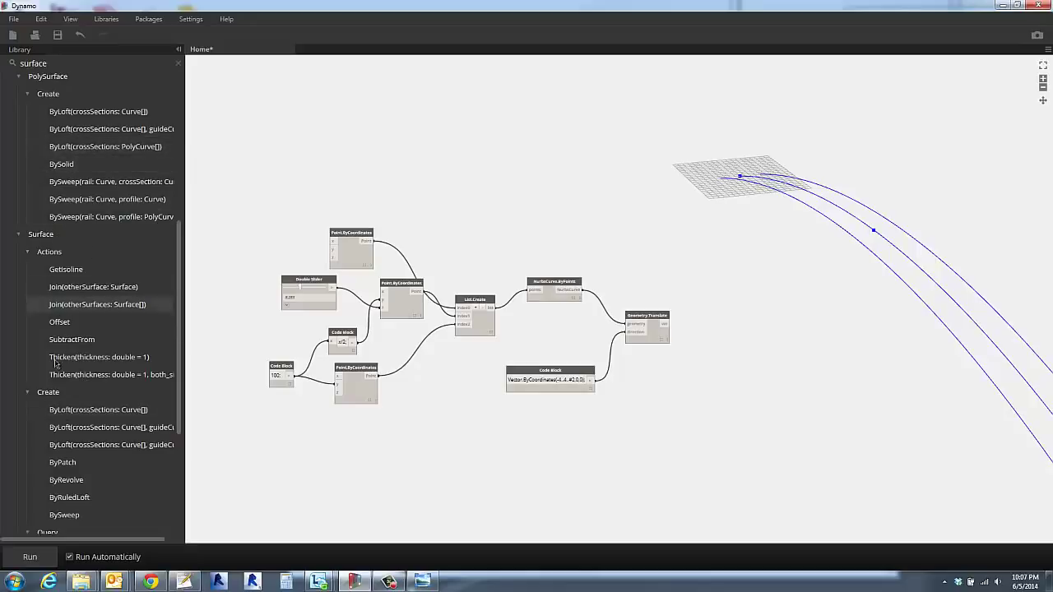
mouse_move(74, 515)
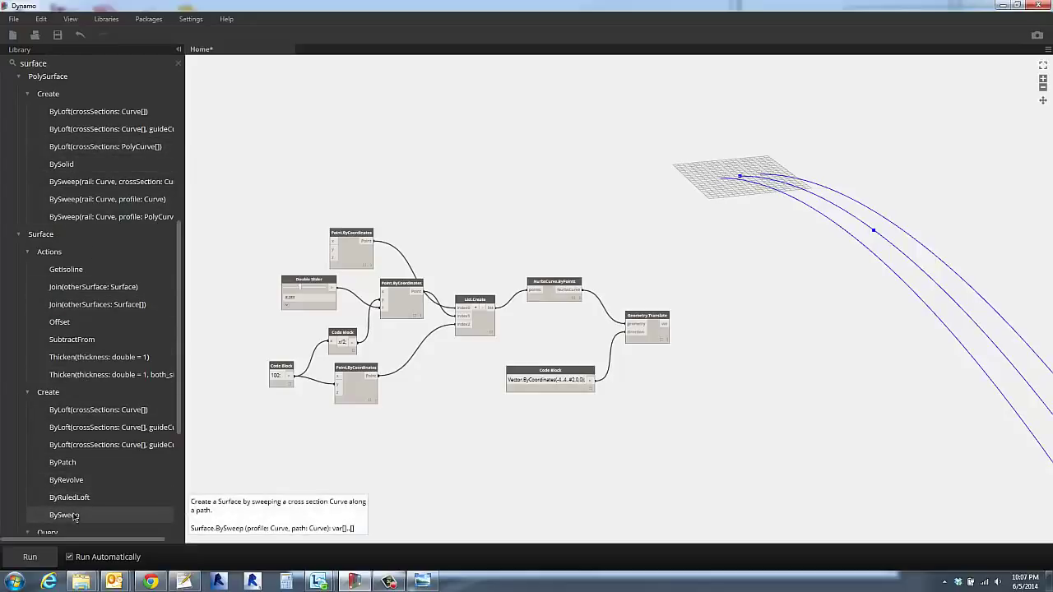
click(86, 410)
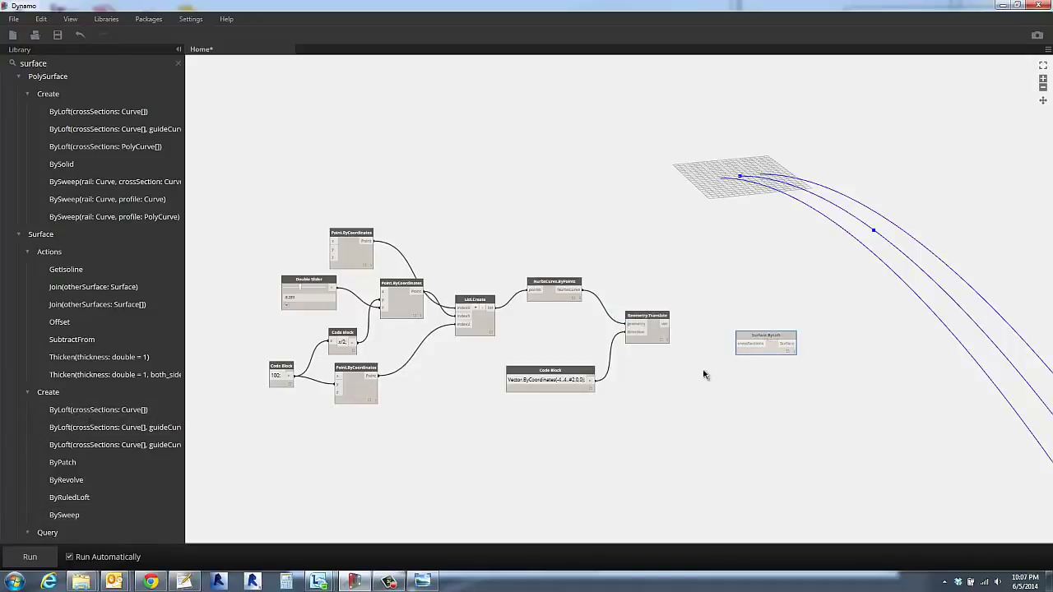
Check the output list of Geometry.Translate and connect it to the crossSections input of Surface.ByLoft.
scroll(746, 389, up, 5)
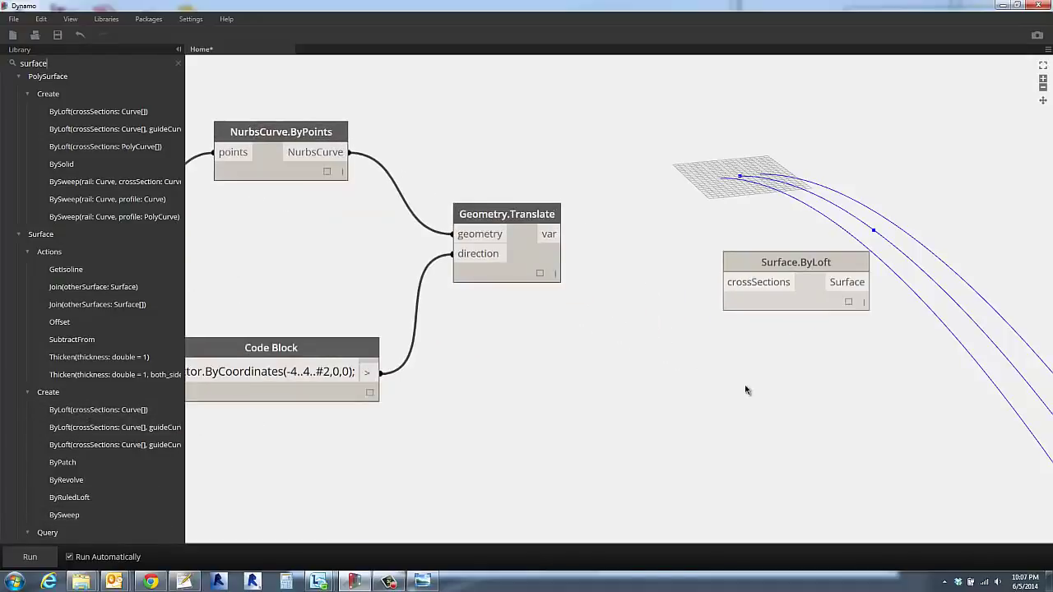
click(539, 276)
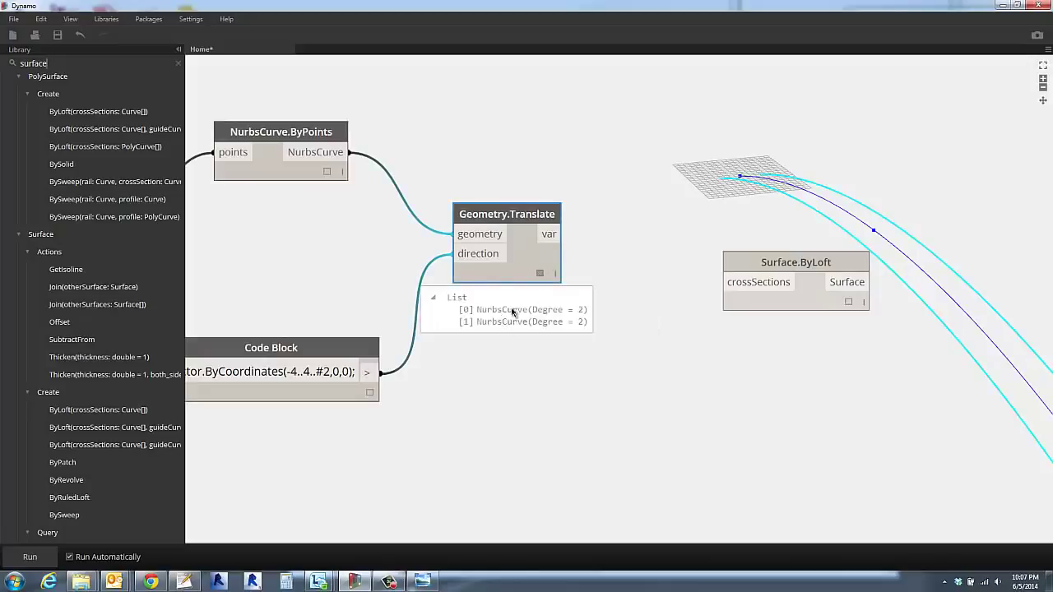
click(574, 367)
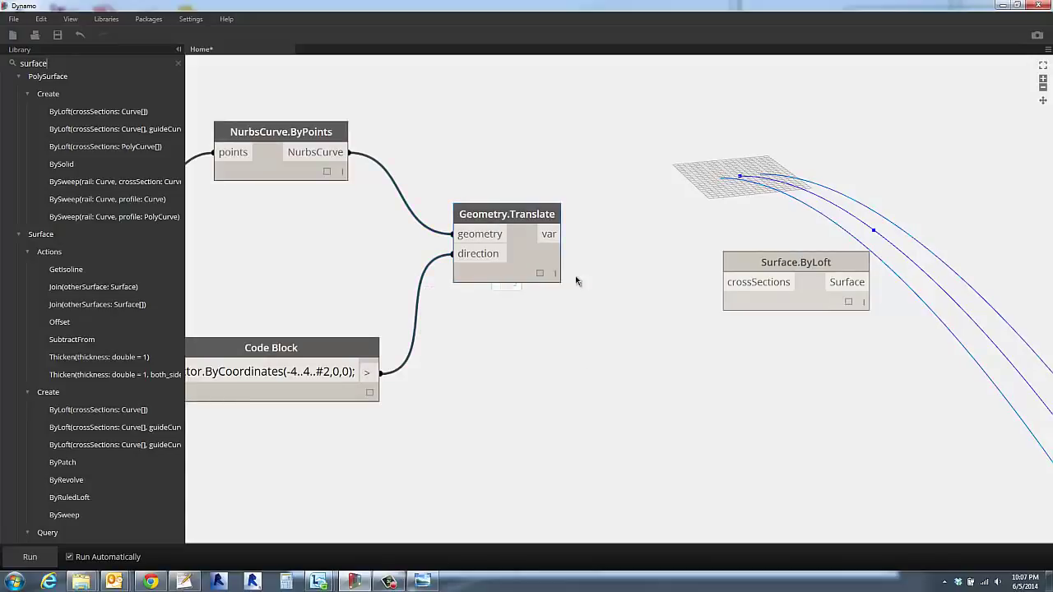
click(549, 235)
click(735, 283)
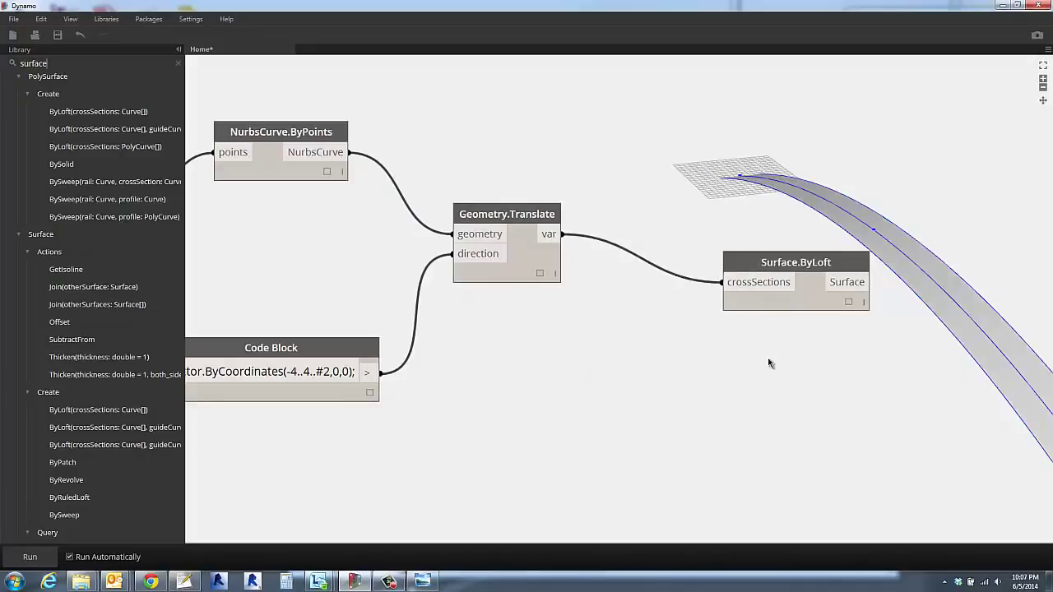
Reposition the geometry preview and move the Surface.ByLoft node up beside Geometry.Translate, clear of the lofted surface.
key(Escape)
scroll(677, 370, down, 5)
middle_drag(677, 370, 591, 363)
scroll(618, 369, down, 2)
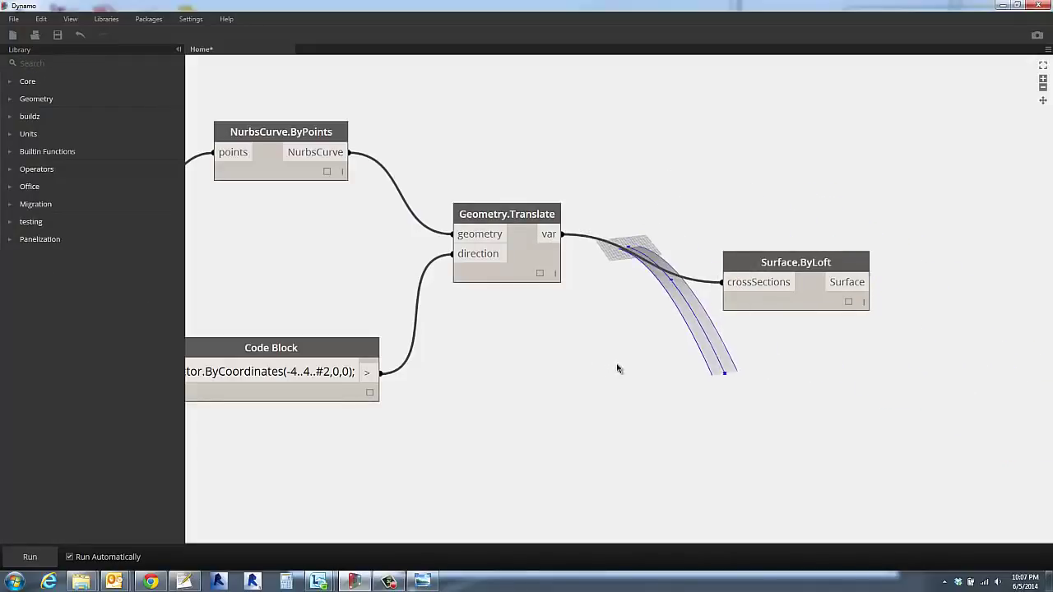
mouse_move(619, 369)
right_down()
mouse_move(620, 383)
mouse_move(617, 372)
right_up()
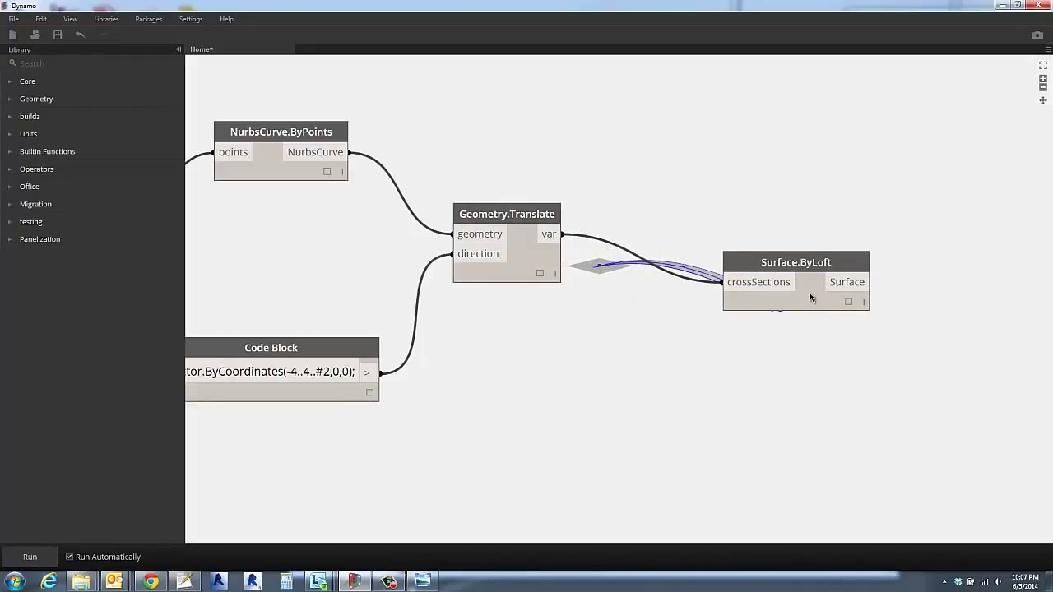
click(776, 300)
drag(797, 267, 689, 191)
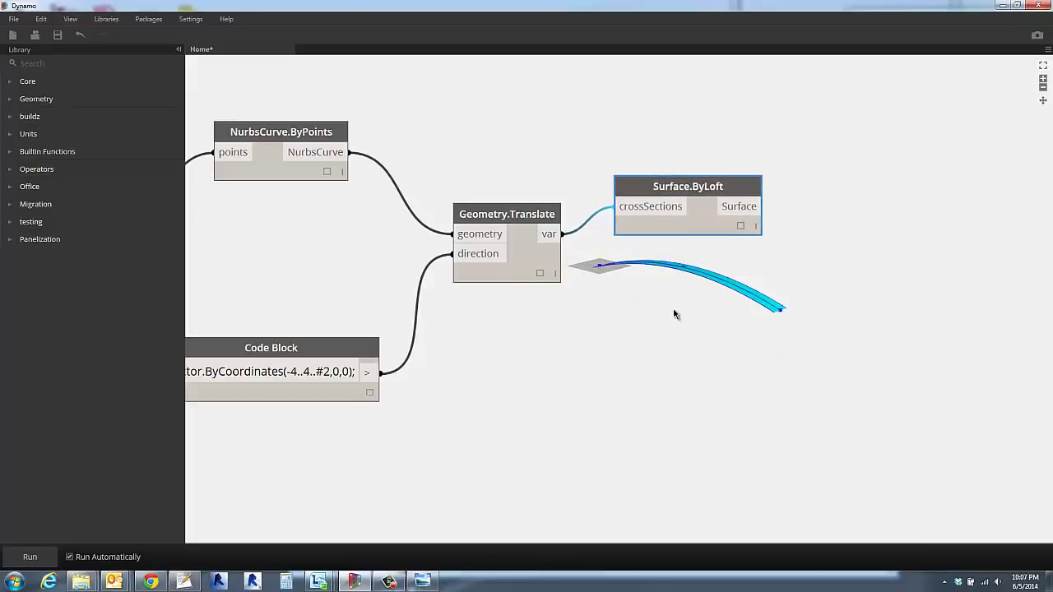
Raise the Double Slider that drives the middle point's z coordinate to about 16.6.
right_drag(675, 313, 678, 344)
scroll(510, 378, down, 3)
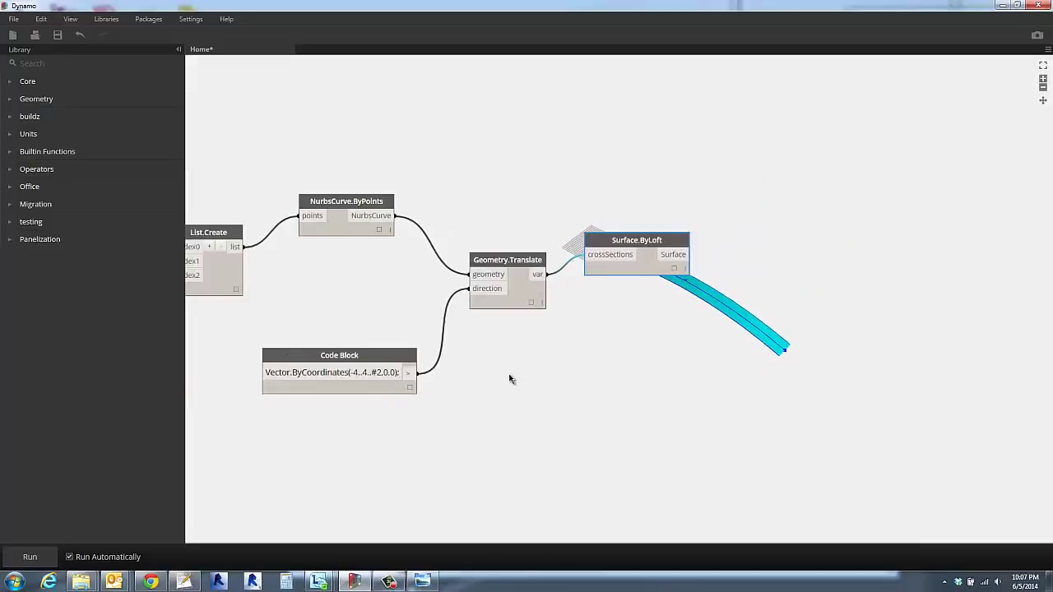
middle_drag(615, 375, 984, 408)
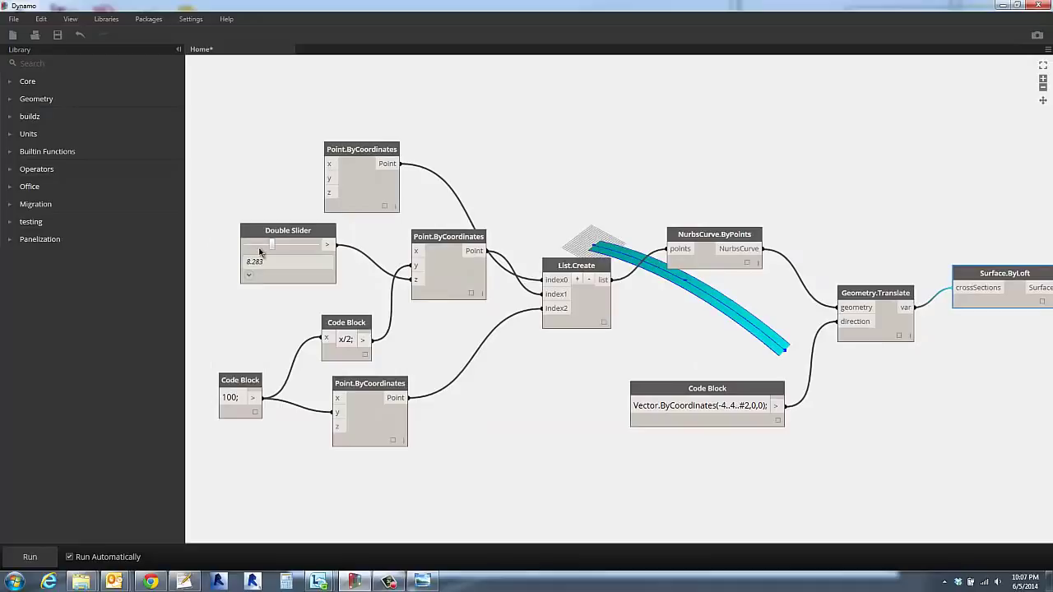
drag(272, 246, 305, 245)
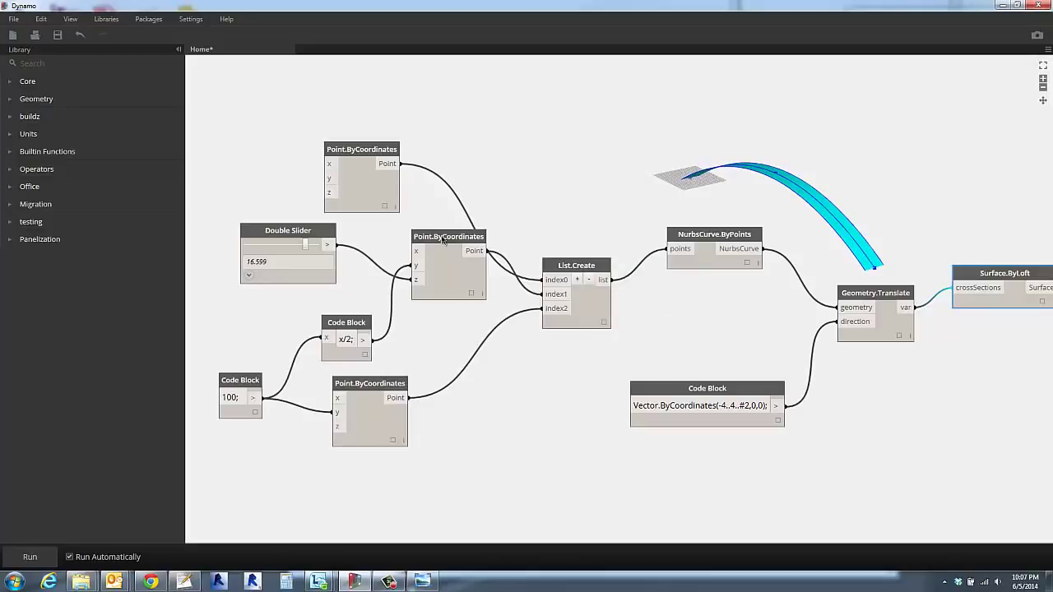
Rearrange the middle Point.ByCoordinates node, the x/2 code block and the Double Slider closer together.
drag(443, 240, 423, 283)
drag(336, 323, 292, 313)
drag(299, 237, 280, 250)
Rename the Double Slider node as WalkwayPeak.
double_click(281, 245)
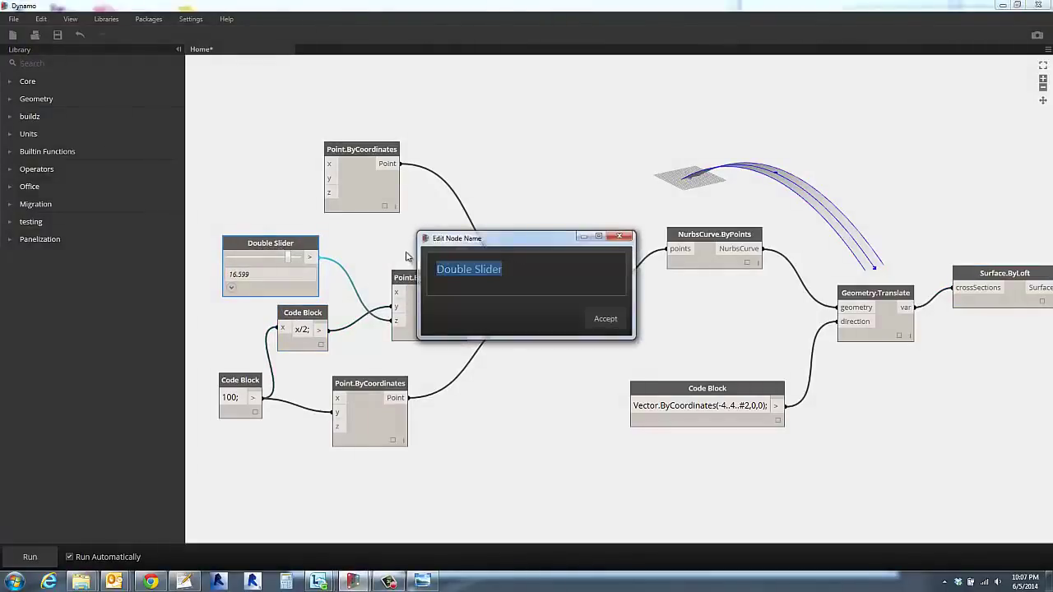
text(WalkwayPeak)
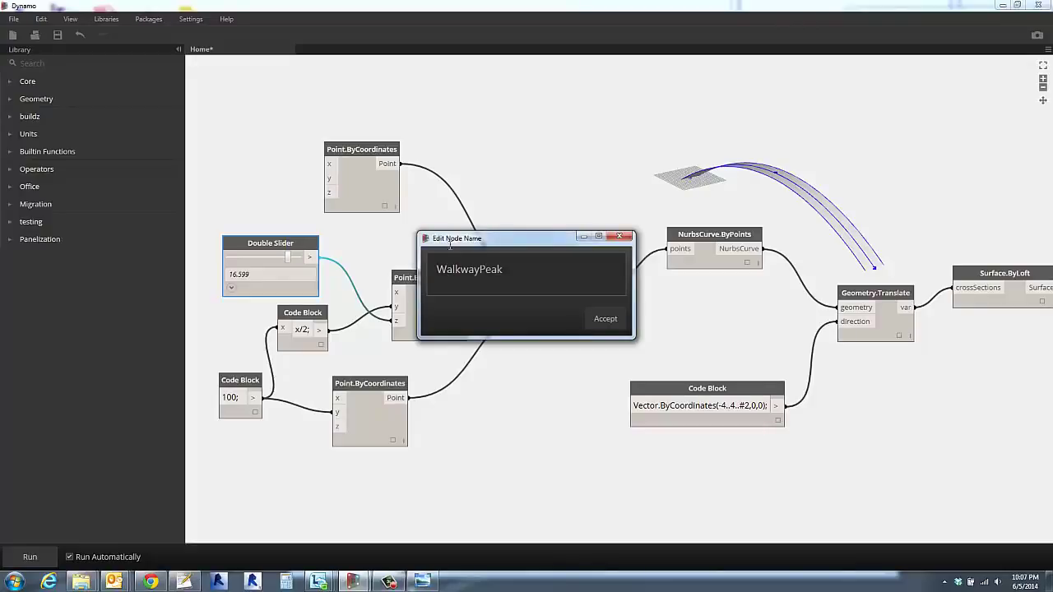
click(606, 318)
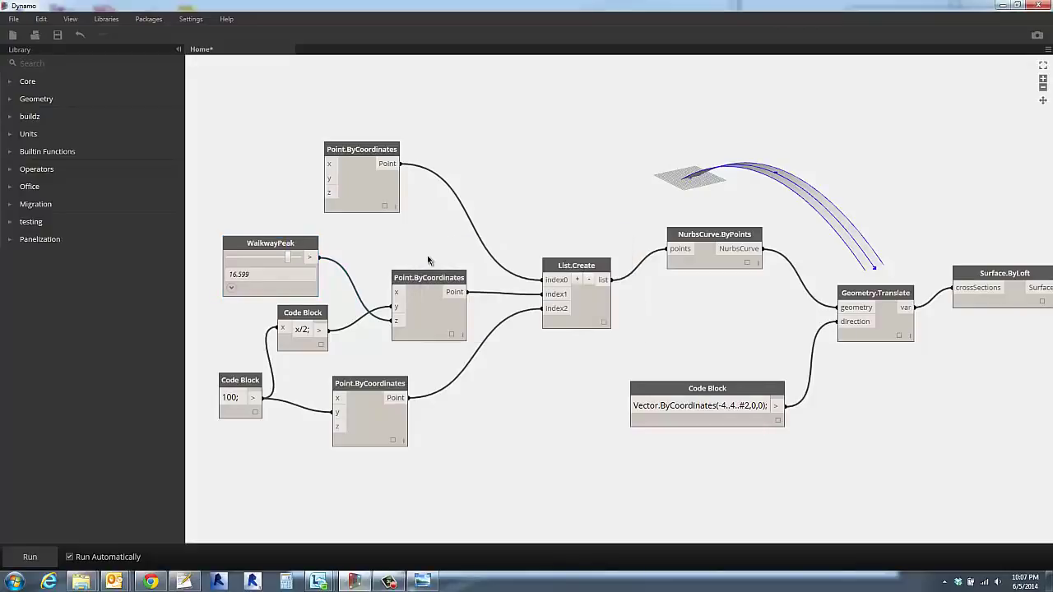
Spread out the start point node, the end point node with both length code blocks, and the WalkwayPeak slider to free space.
scroll(522, 332, down, 2)
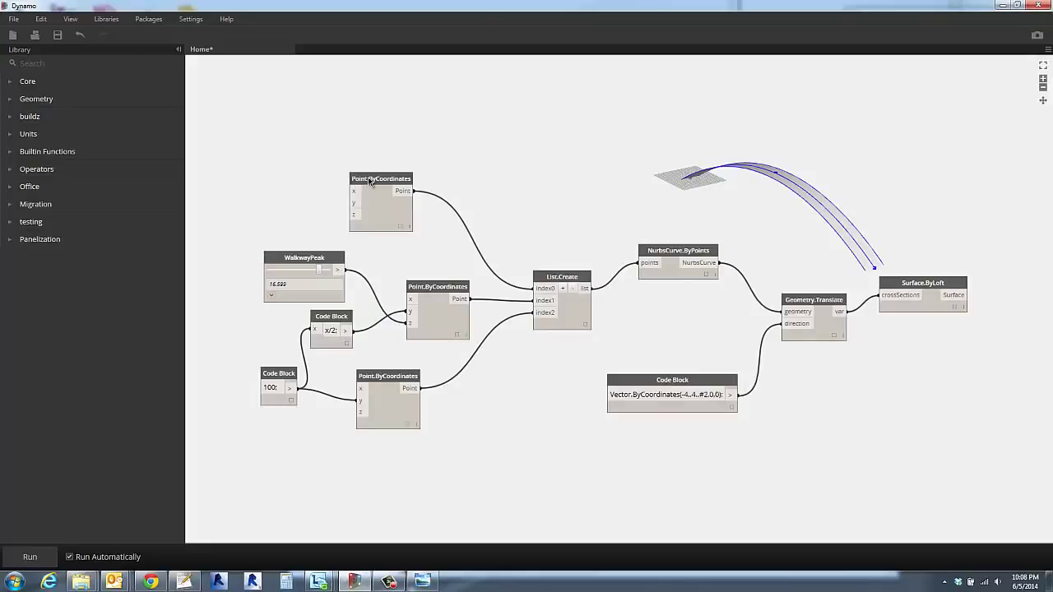
drag(377, 181, 460, 162)
click(458, 262)
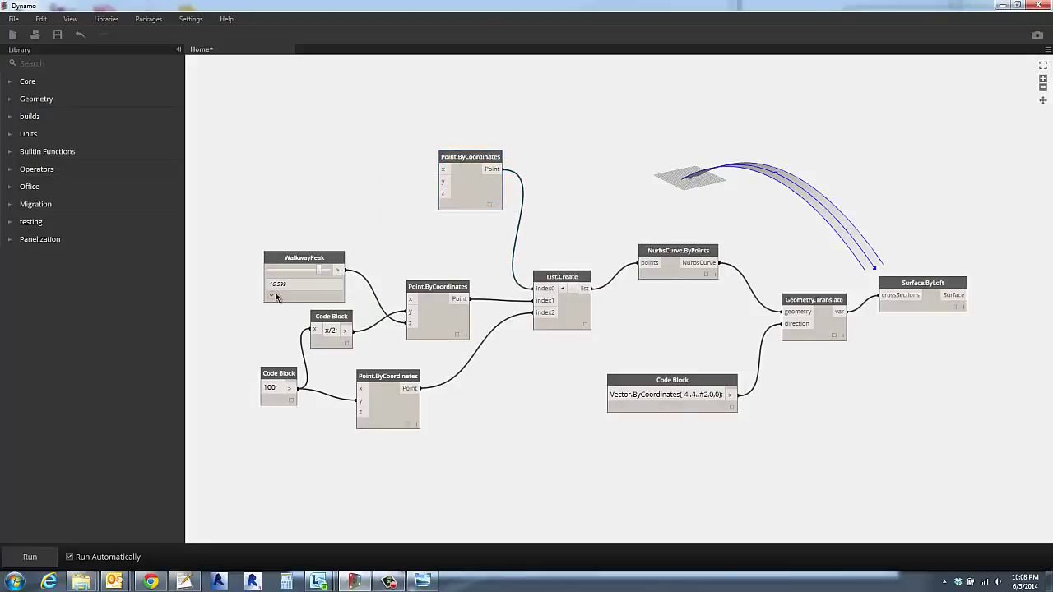
drag(227, 305, 455, 460)
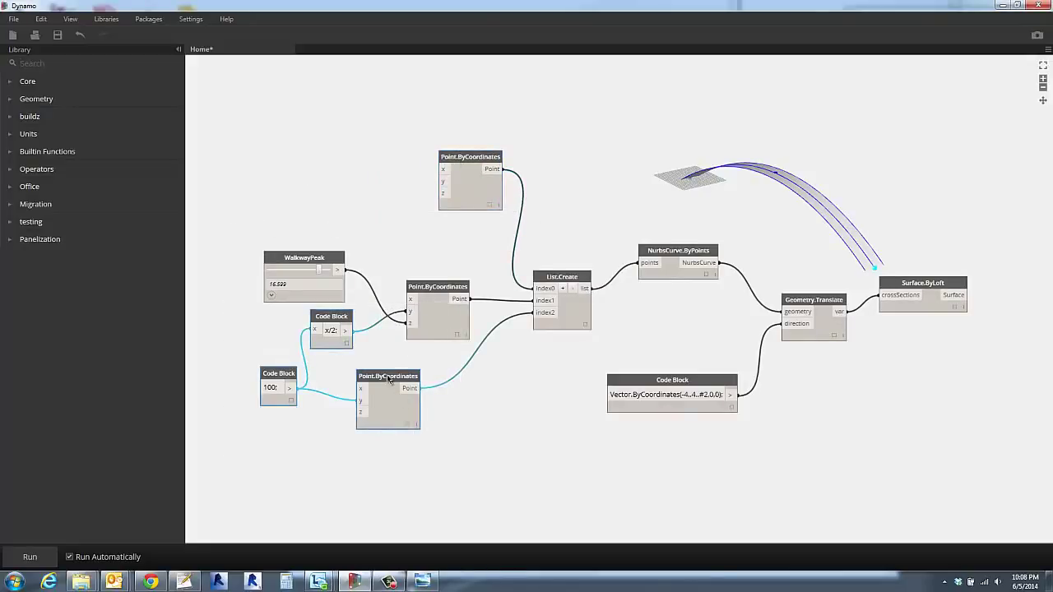
drag(386, 399, 396, 463)
click(385, 324)
drag(316, 262, 311, 315)
Duplicate the WalkwayPeak slider and place the copy directly above it.
click(306, 276)
click(286, 320)
key(ctrl+c)
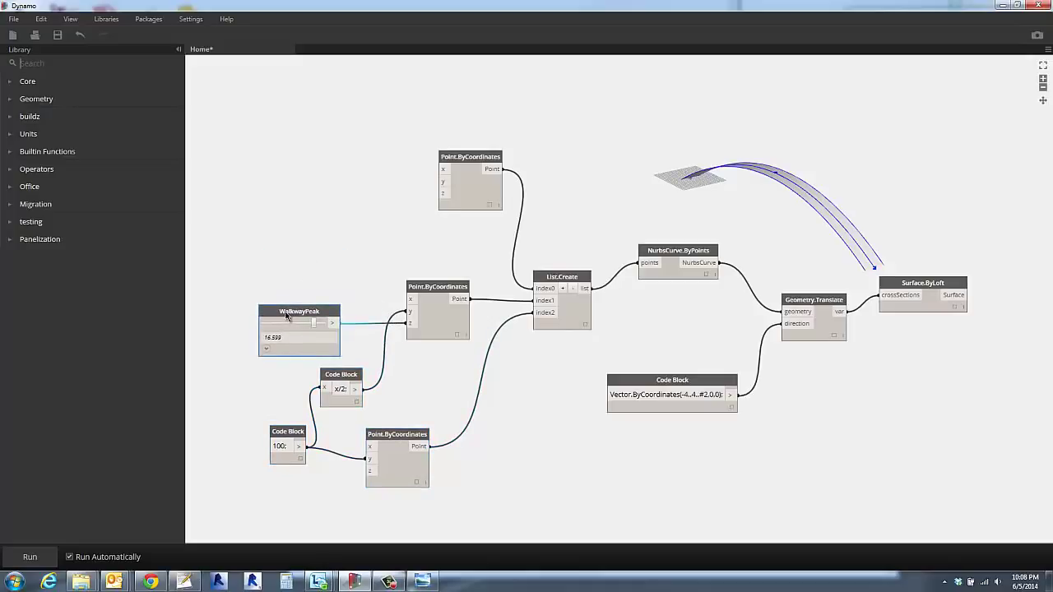
key(ctrl+v)
drag(271, 307, 308, 245)
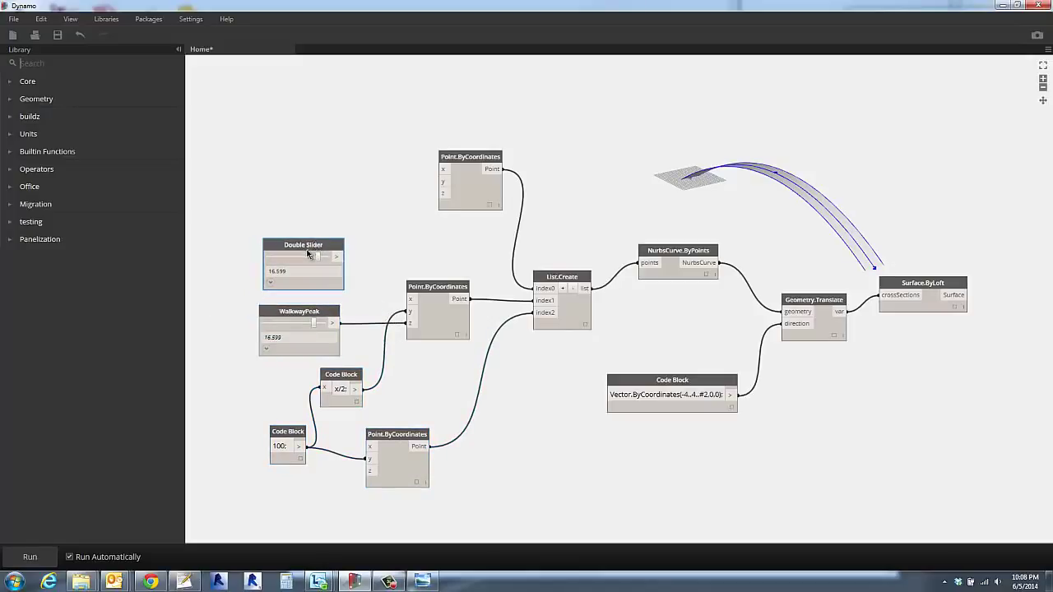
Rename the copied slider as WalkwaySchwing.
double_click(308, 245)
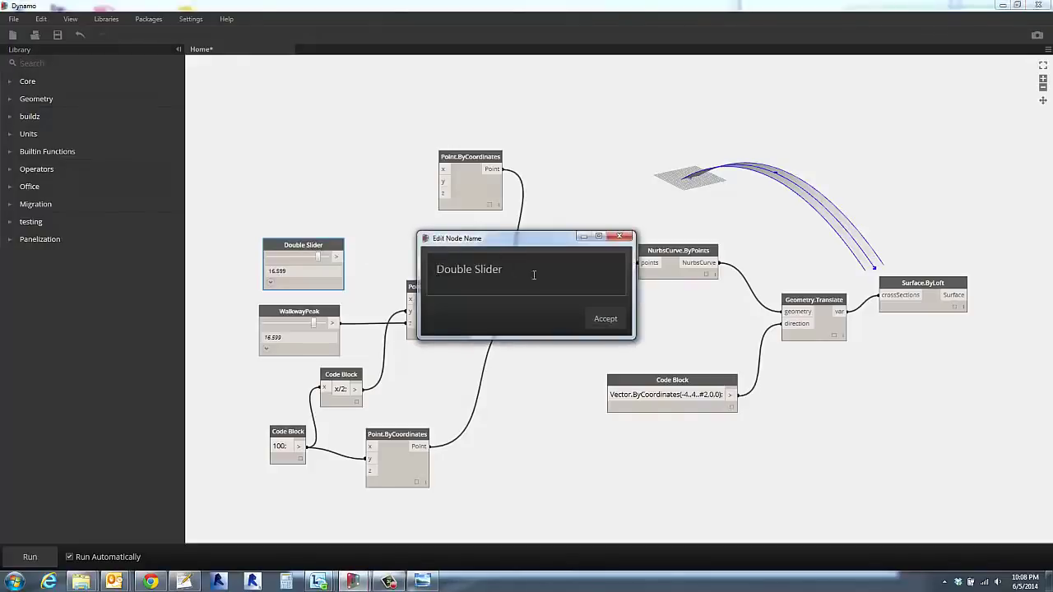
key(ctrl+a)
text(Wal)
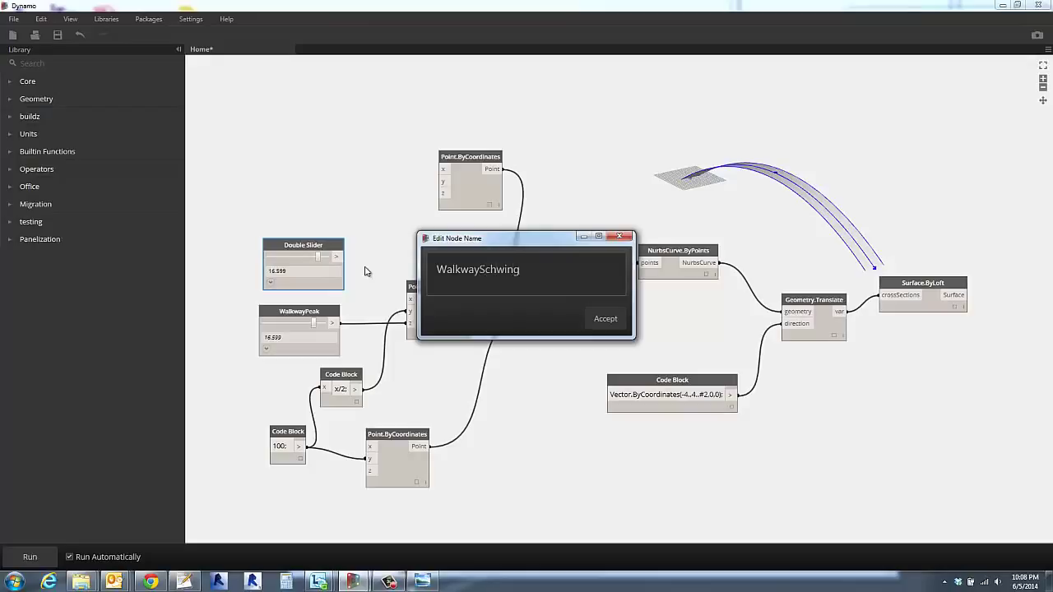
text(kwaySchwing)
click(593, 320)
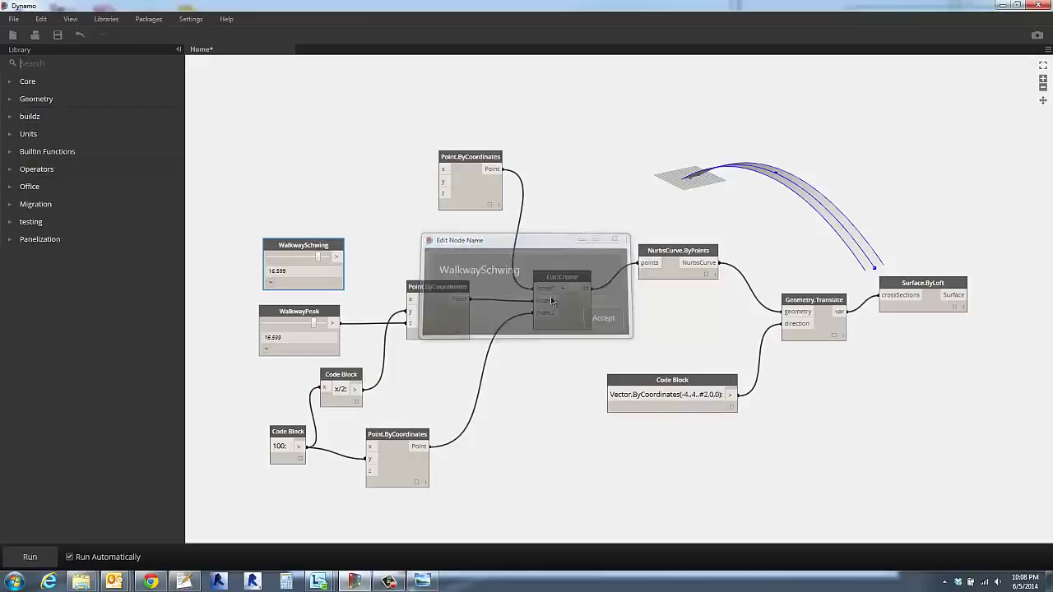
Set the WalkwaySchwing slider's range to a minimum of -10 and a maximum of 10, then collapse its range settings.
click(270, 283)
click(304, 294)
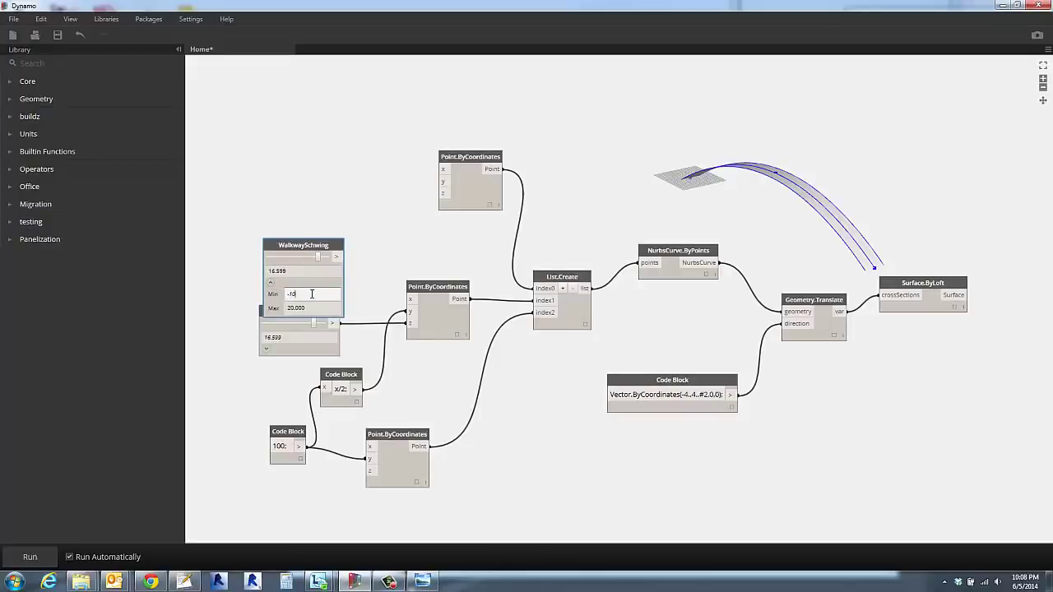
click(320, 309)
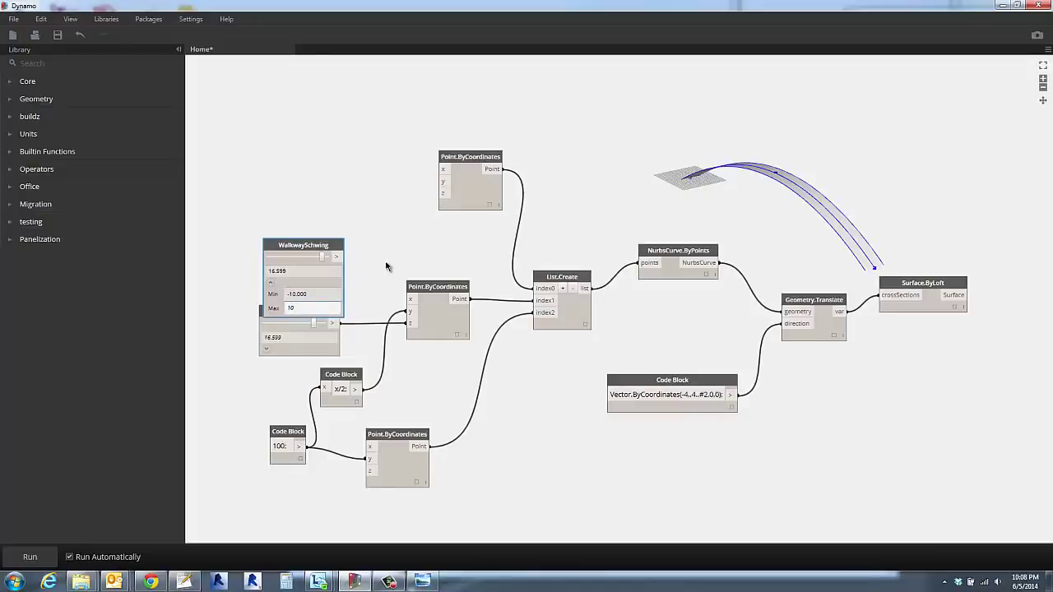
text(10)
key(Return)
scroll(353, 301, up, 5)
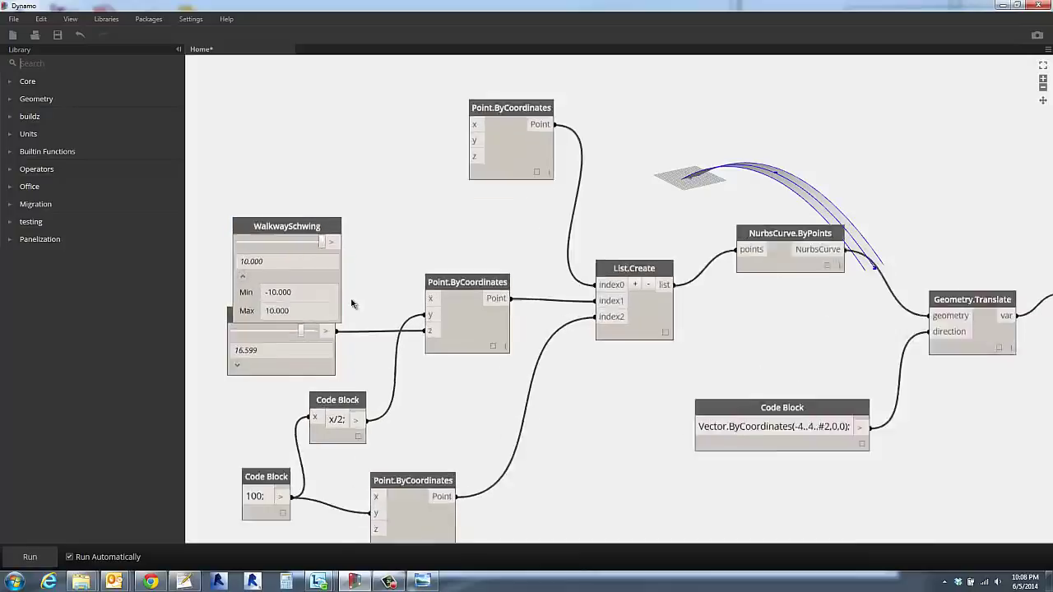
click(253, 265)
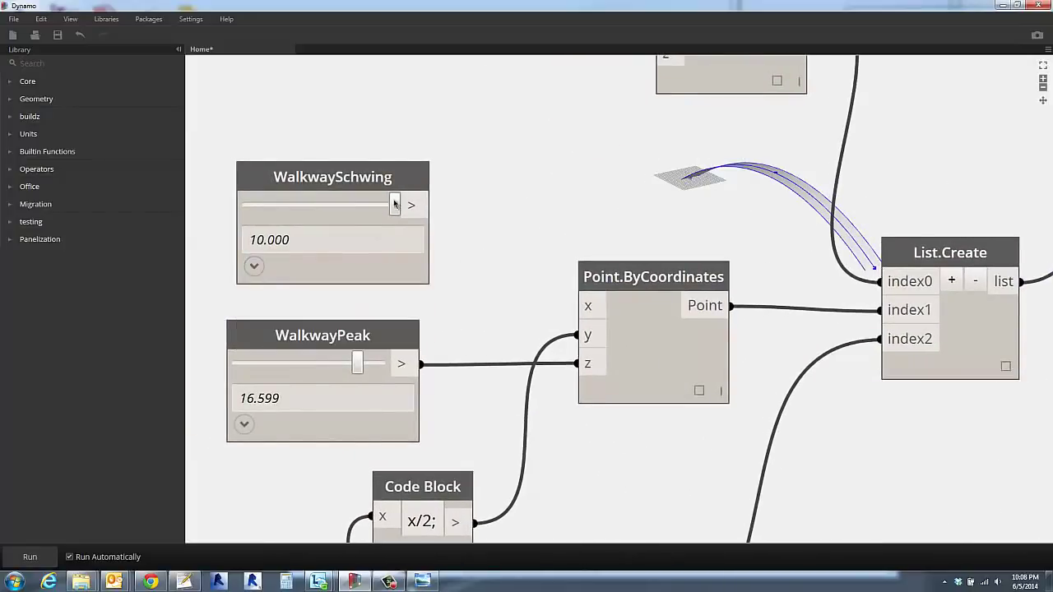
Connect WalkwaySchwing to the x input of the middle Point.ByCoordinates node and shift that node slightly lower.
click(431, 205)
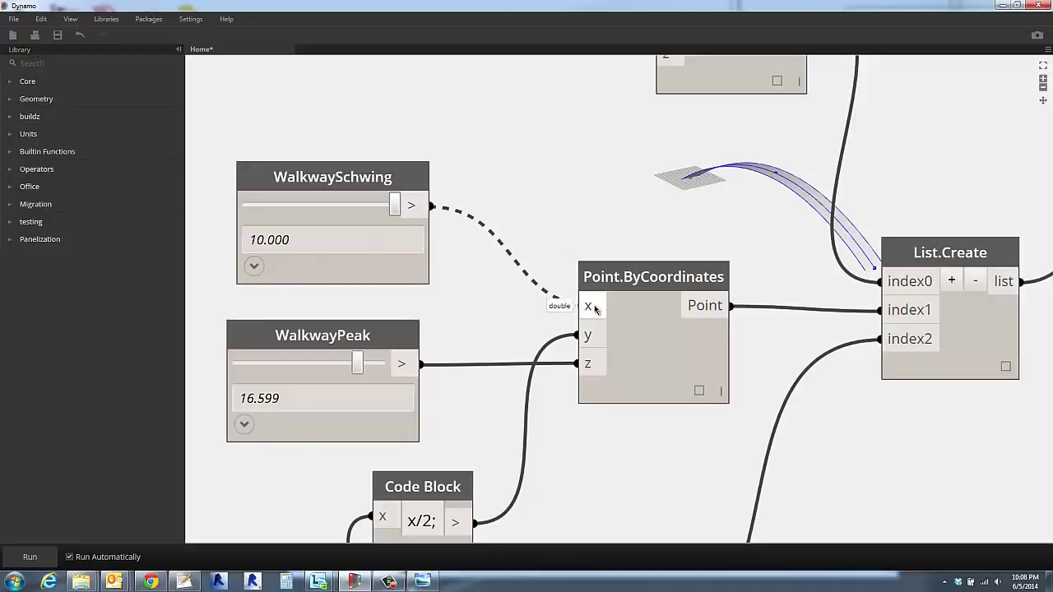
click(590, 306)
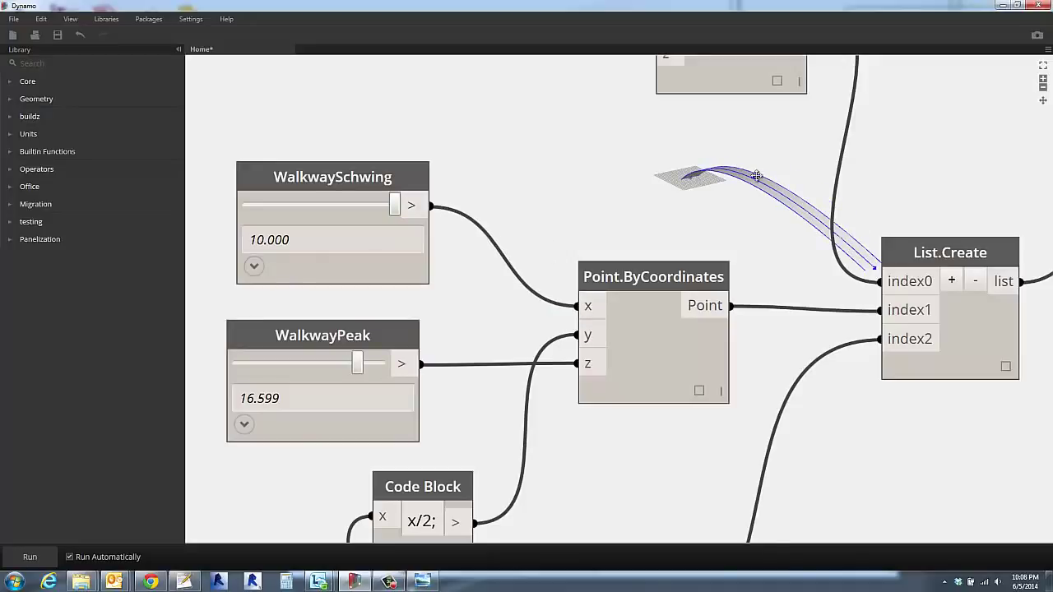
drag(625, 275, 597, 331)
click(595, 256)
Lower the WalkwaySchwing slider to about 1.218.
drag(381, 208, 324, 229)
ctrl+right_drag(523, 268, 544, 281)
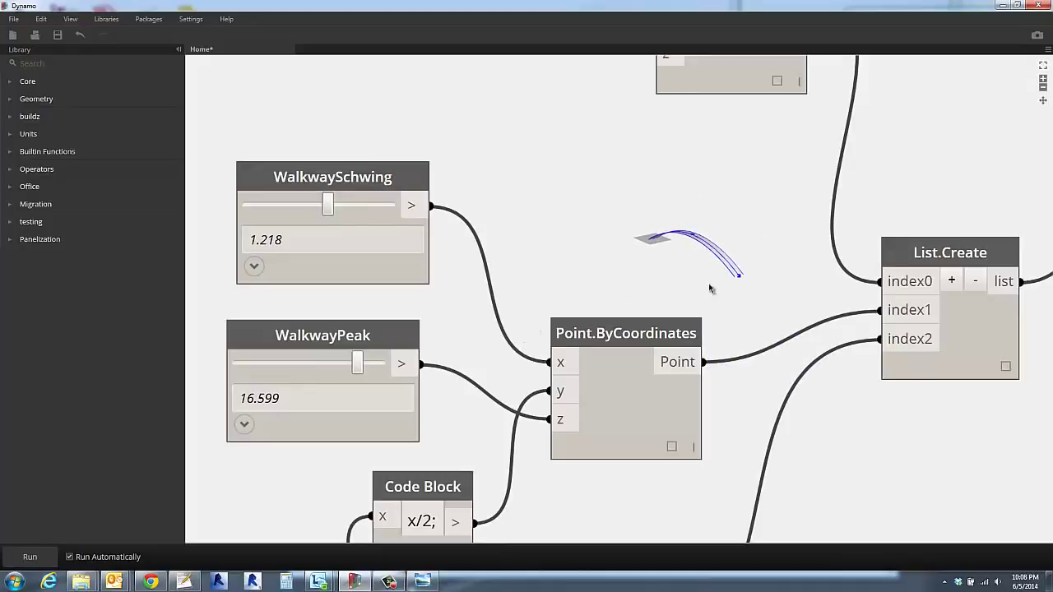
scroll(770, 264, up, 3)
middle_drag(757, 270, 710, 288)
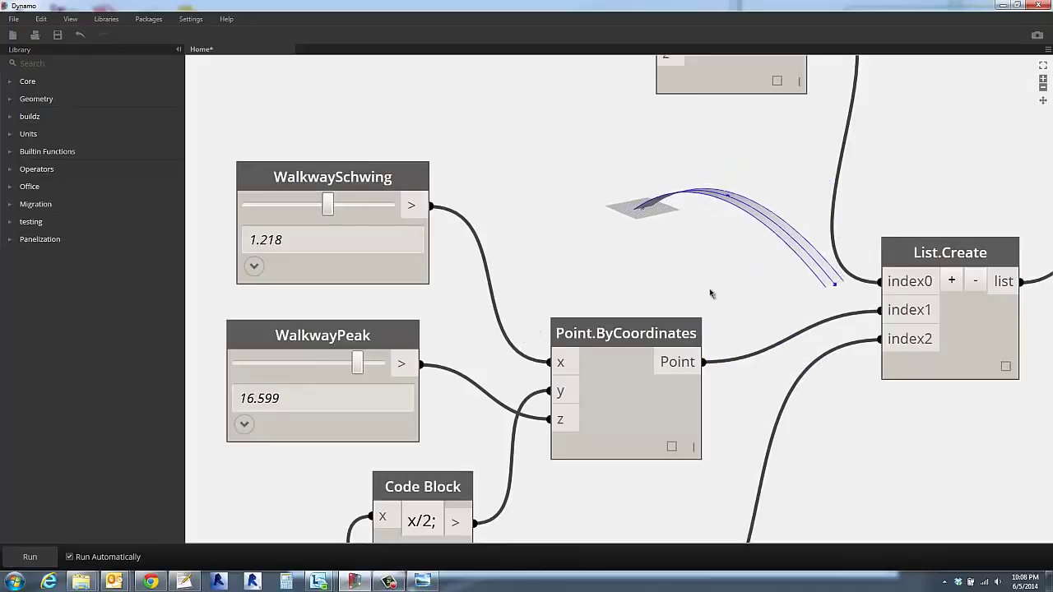
Move the x/2 and 100 code blocks closer to the point nodes they feed.
scroll(708, 288, down, 1)
scroll(638, 274, down, 3)
scroll(654, 294, down, 1)
scroll(745, 387, down, 2)
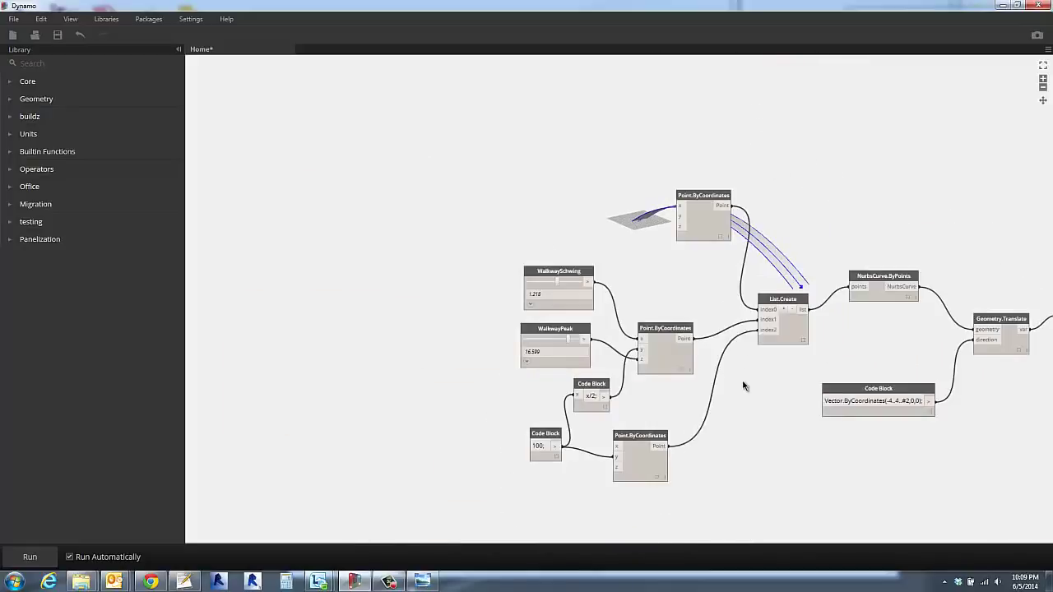
middle_drag(745, 387, 623, 313)
drag(483, 316, 519, 323)
drag(430, 363, 438, 342)
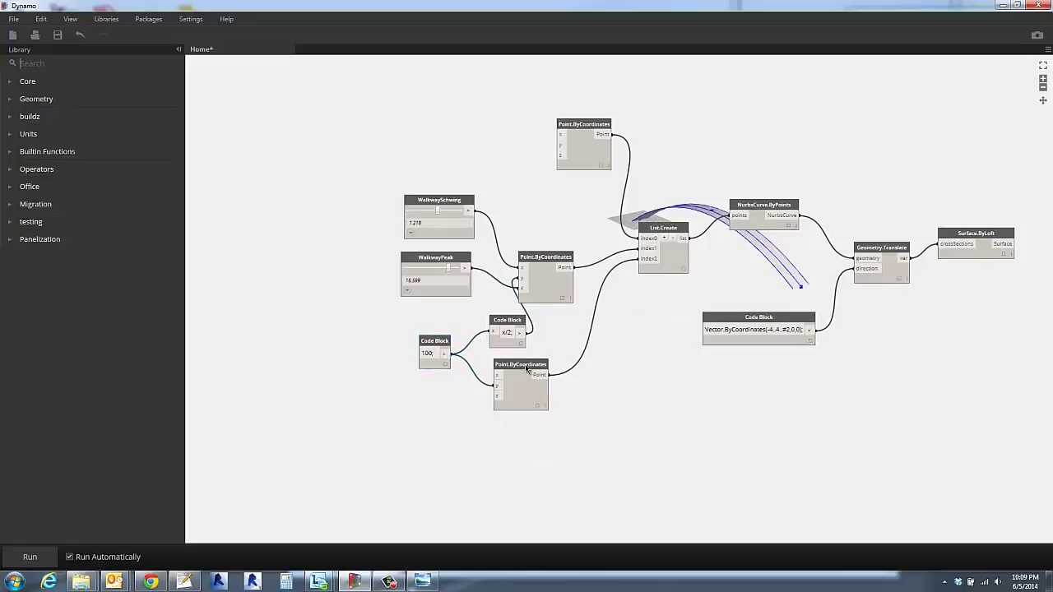
Stack the end, middle and start Point.ByCoordinates nodes in a compact column beside List.Create.
drag(525, 365, 583, 327)
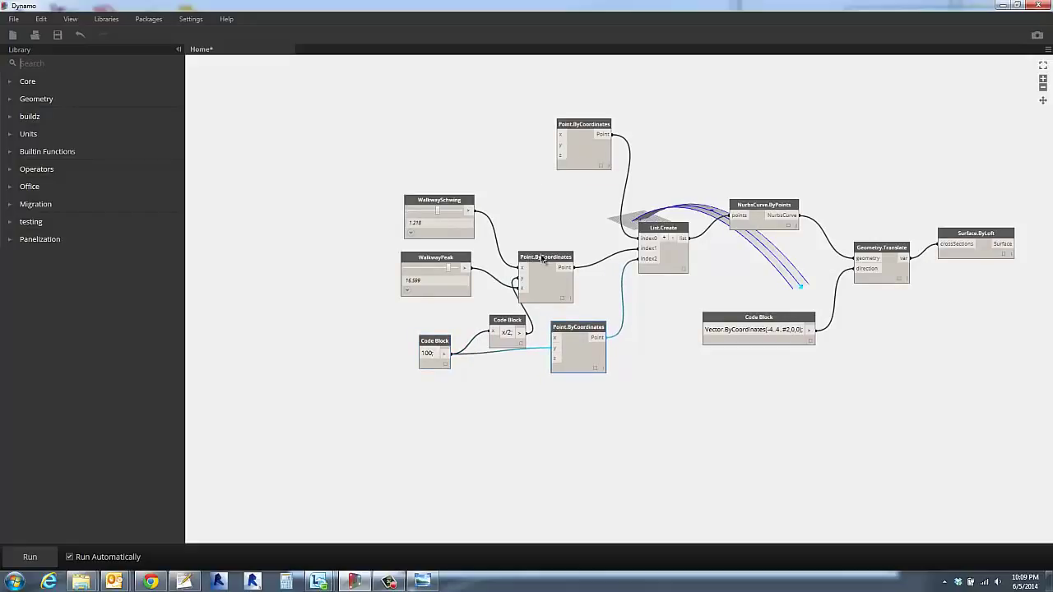
drag(525, 252, 555, 244)
click(568, 126)
drag(568, 126, 557, 183)
Left-align the three Point.ByCoordinates nodes, shift them slightly upward as a group, and raise the x/2 code block between them.
drag(506, 137, 633, 404)
right_click(581, 138)
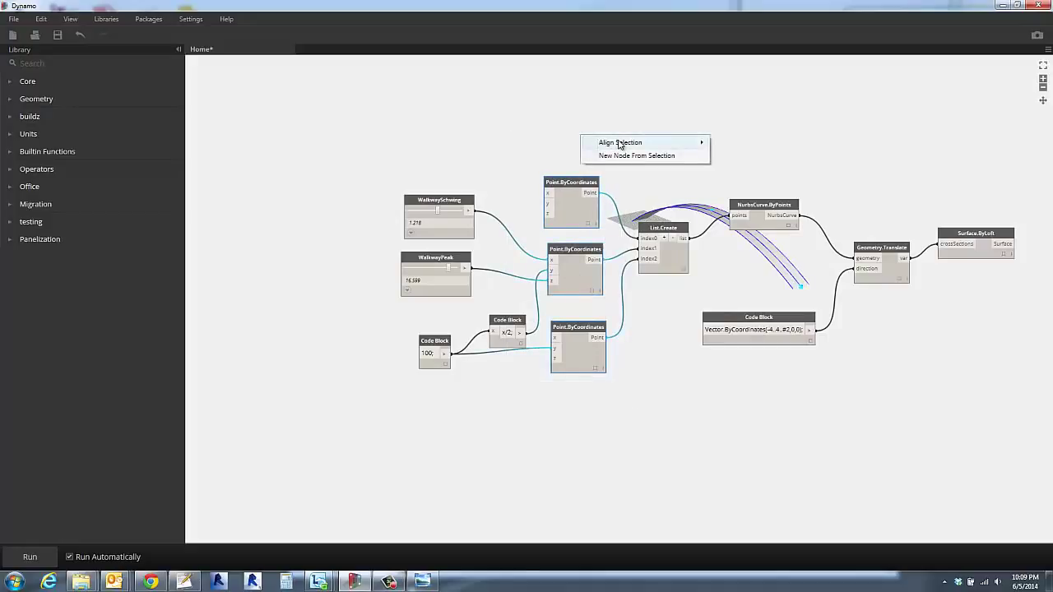
mouse_move(655, 144)
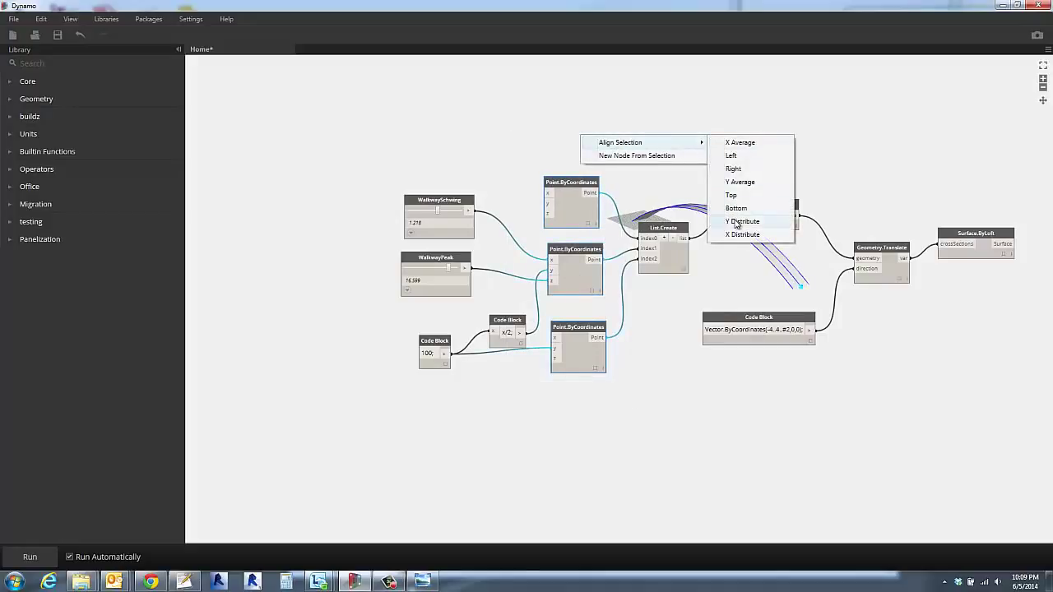
click(731, 156)
drag(567, 183, 575, 169)
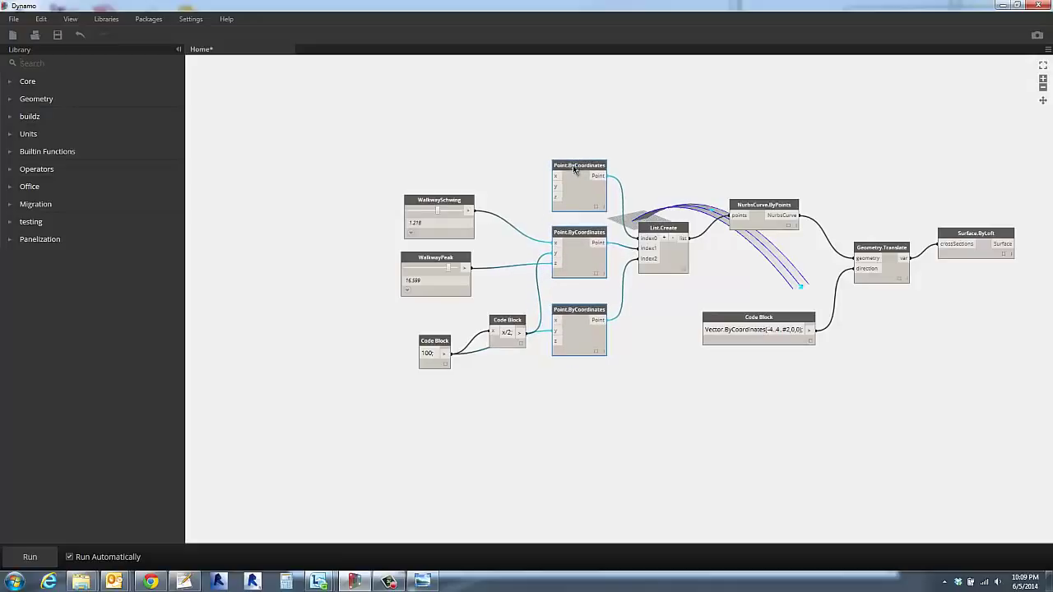
drag(509, 319, 513, 292)
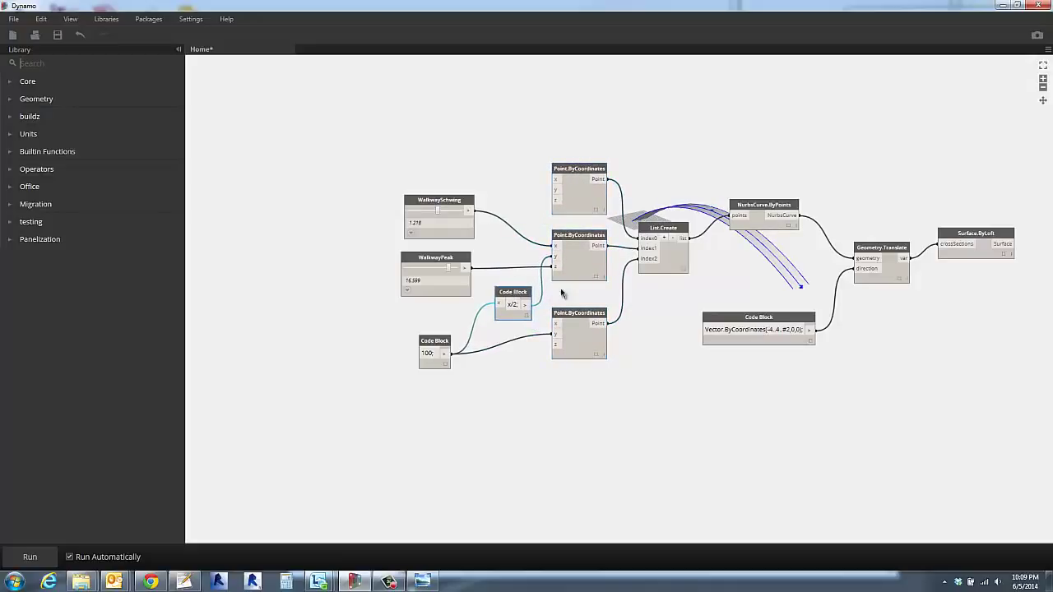
Pull NurbsCurve.ByPoints, Geometry.Translate, Surface.ByLoft and the vector code block closer together after List.Create.
click(643, 327)
middle_drag(642, 326, 596, 373)
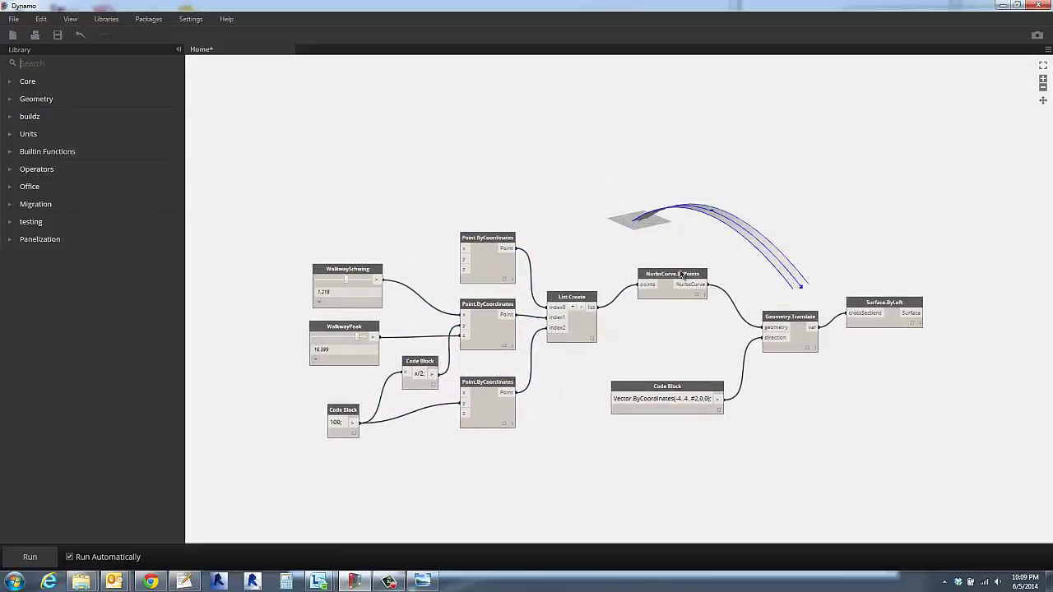
drag(681, 274, 651, 296)
click(769, 311)
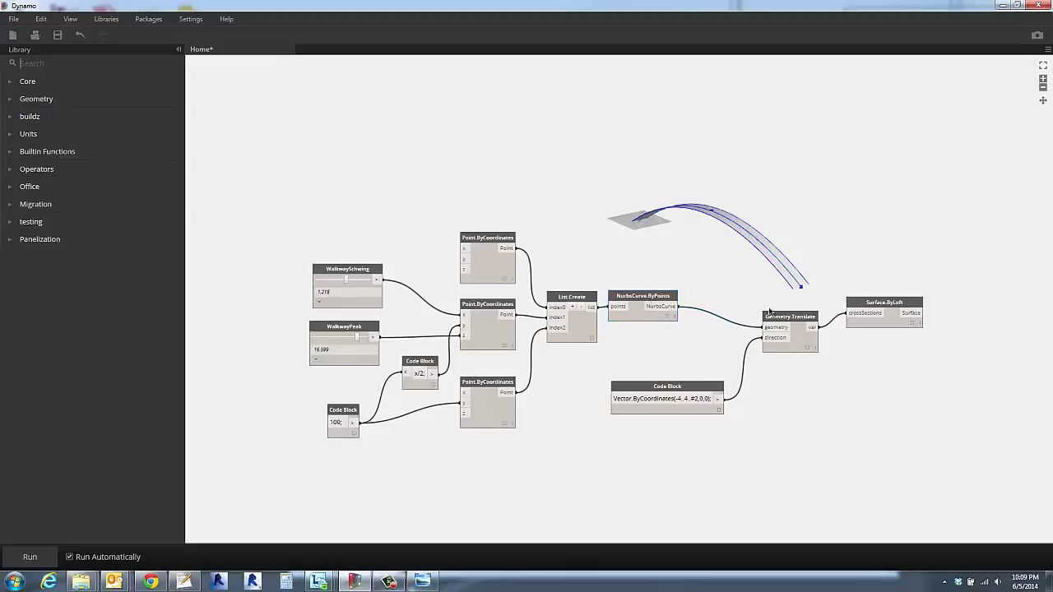
drag(769, 311, 718, 293)
drag(853, 302, 790, 302)
drag(707, 384, 693, 361)
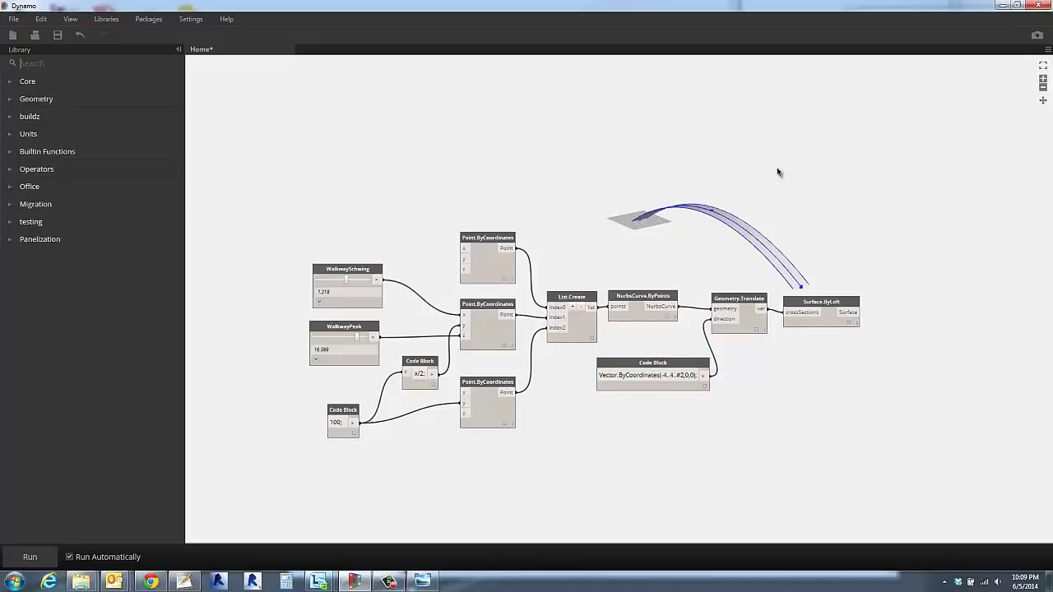
Duplicate the walkway curve nodes, from the sliders and length code blocks through NurbsCurve.ByPoints, and place the copy above the original.
scroll(607, 261, down, 2)
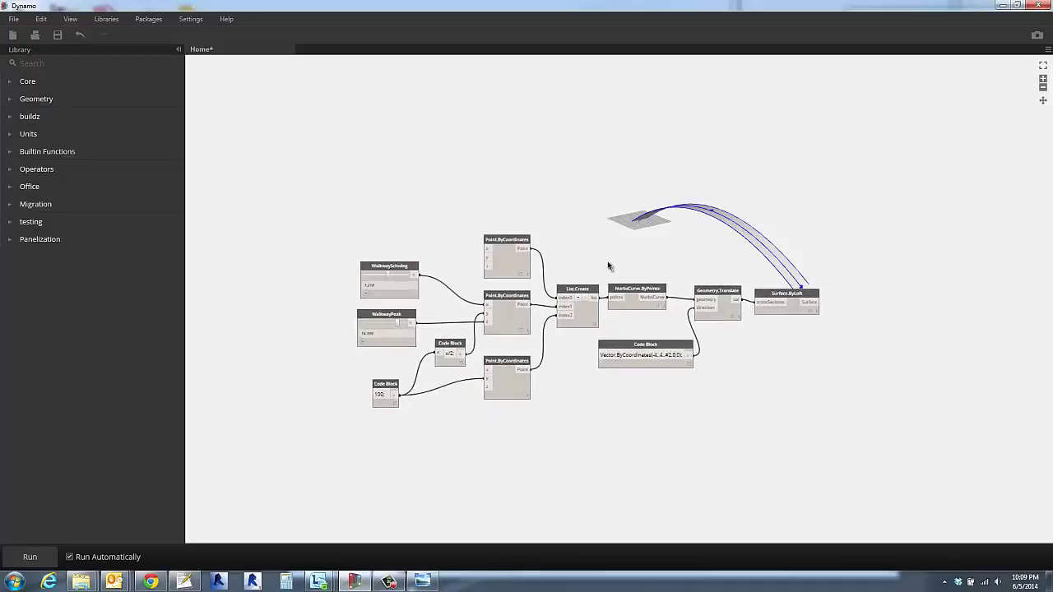
drag(321, 242, 678, 487)
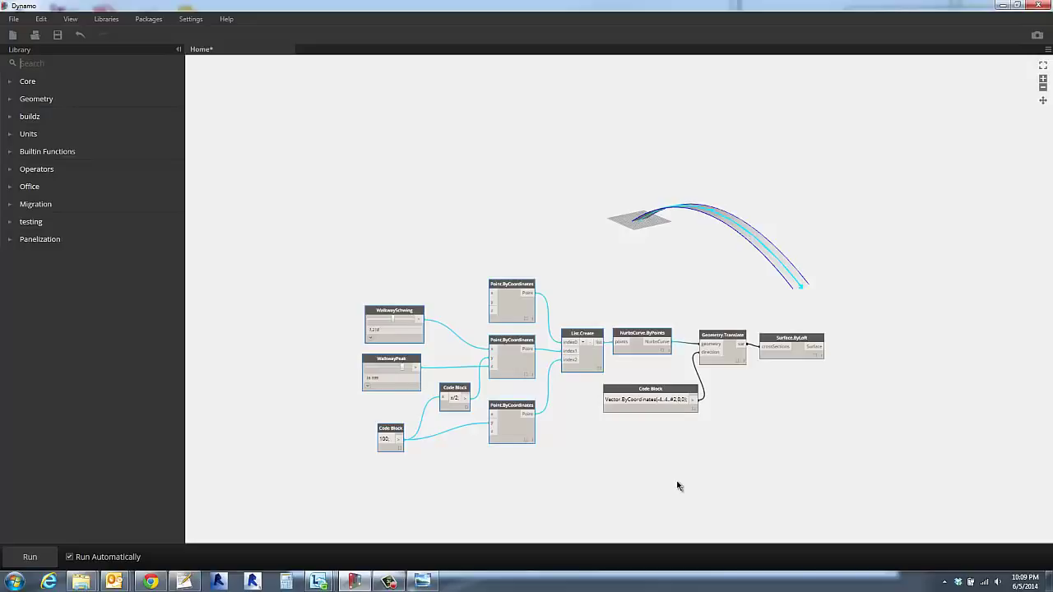
key(ctrl+c)
key(ctrl+v)
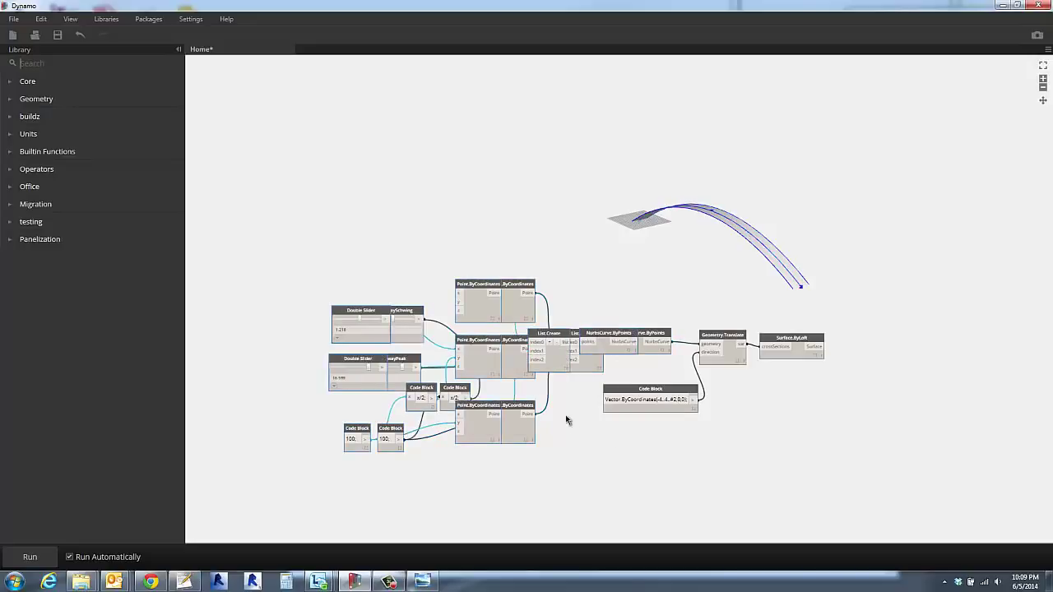
drag(491, 359, 519, 149)
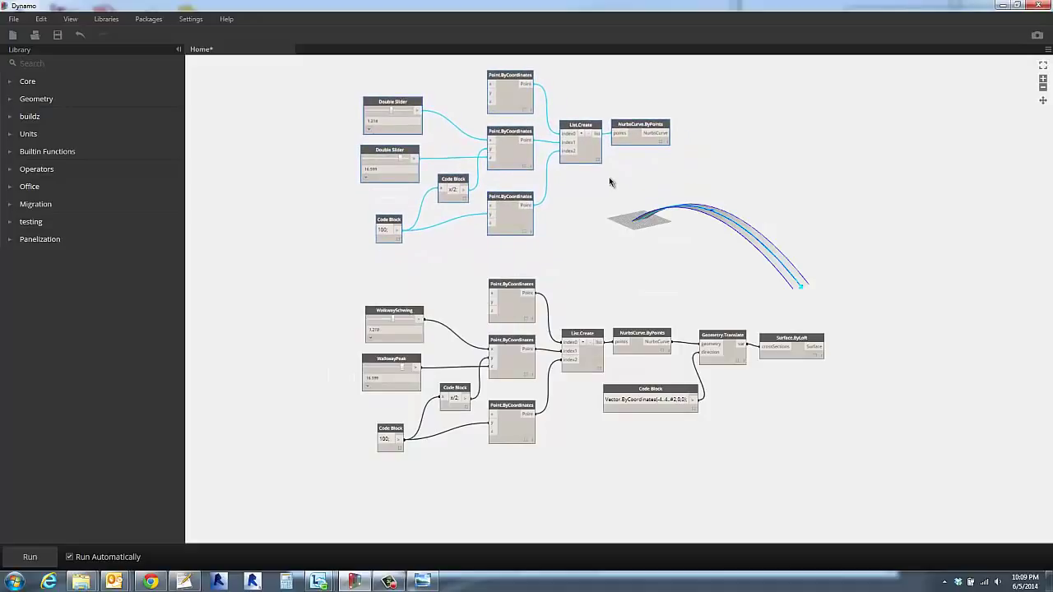
scroll(583, 235, up, 2)
middle_drag(583, 235, 583, 287)
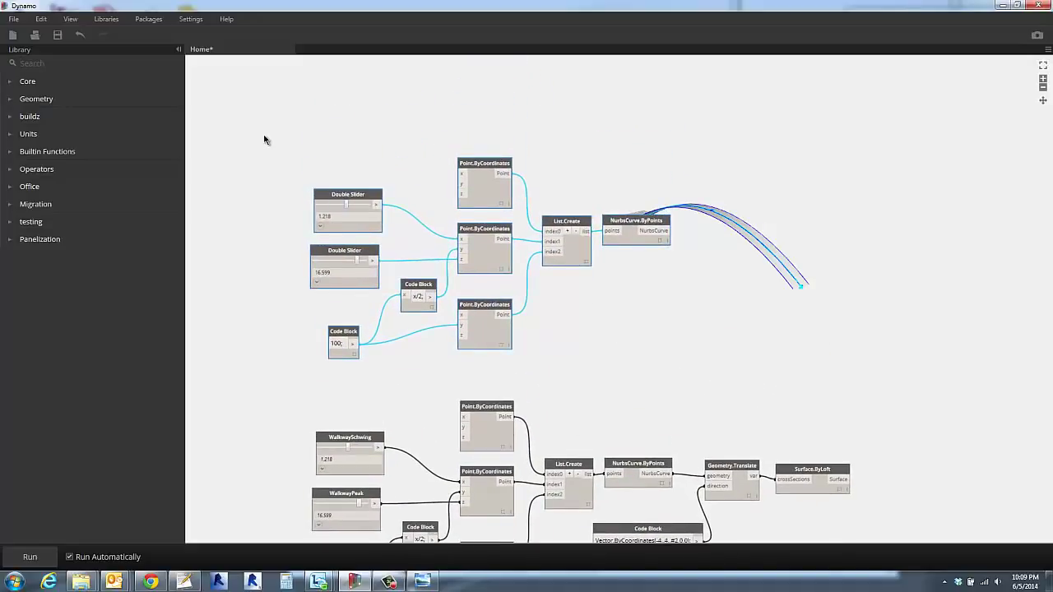
drag(267, 115, 719, 373)
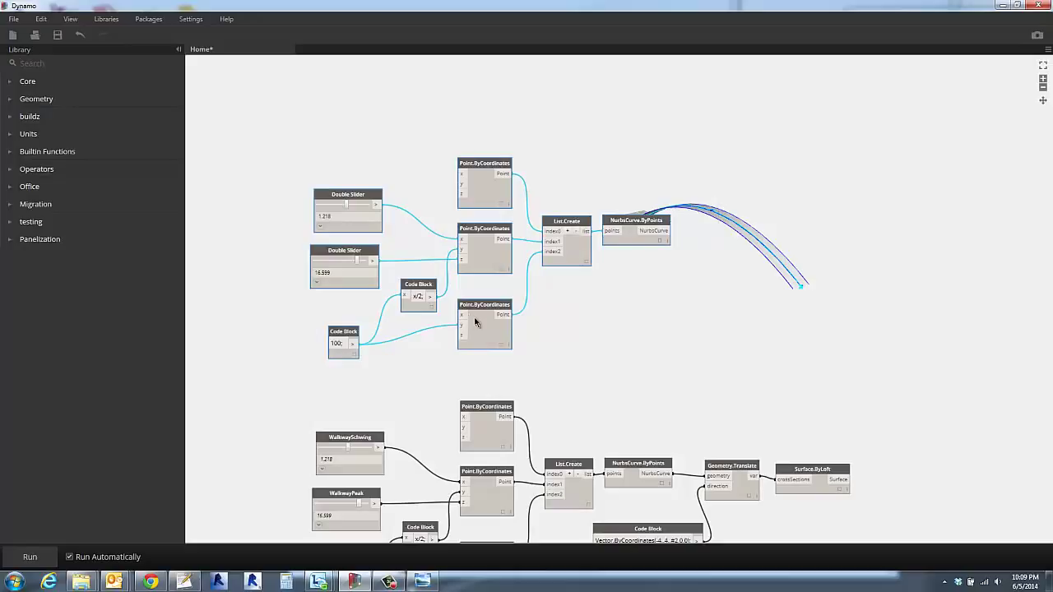
drag(477, 322, 473, 293)
click(580, 330)
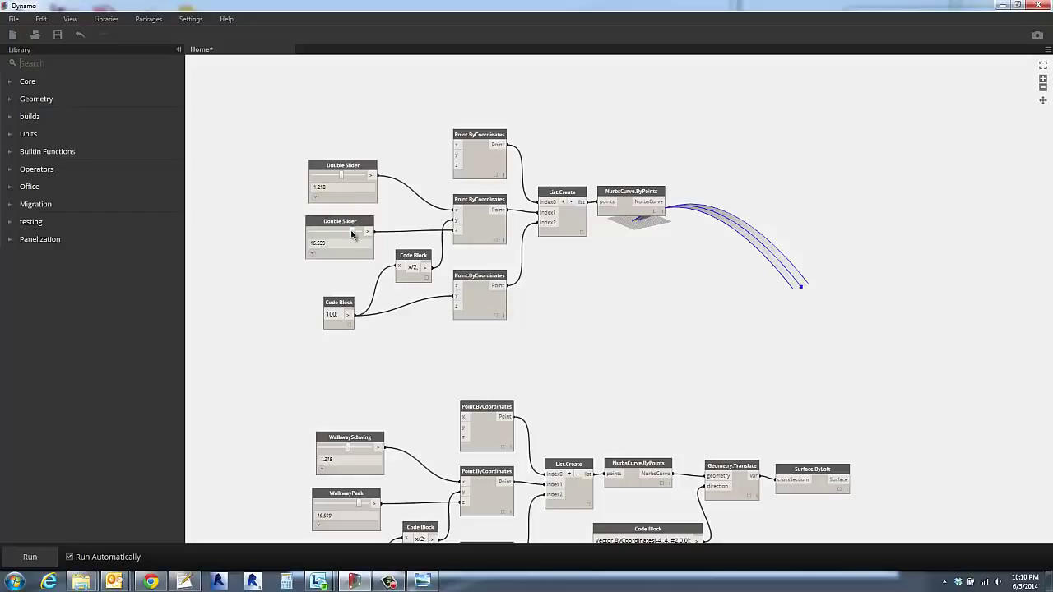
Raise the copied peak slider to 20 and highlight the copied NurbsCurve.ByPoints curve in the preview.
drag(357, 233, 365, 232)
click(584, 223)
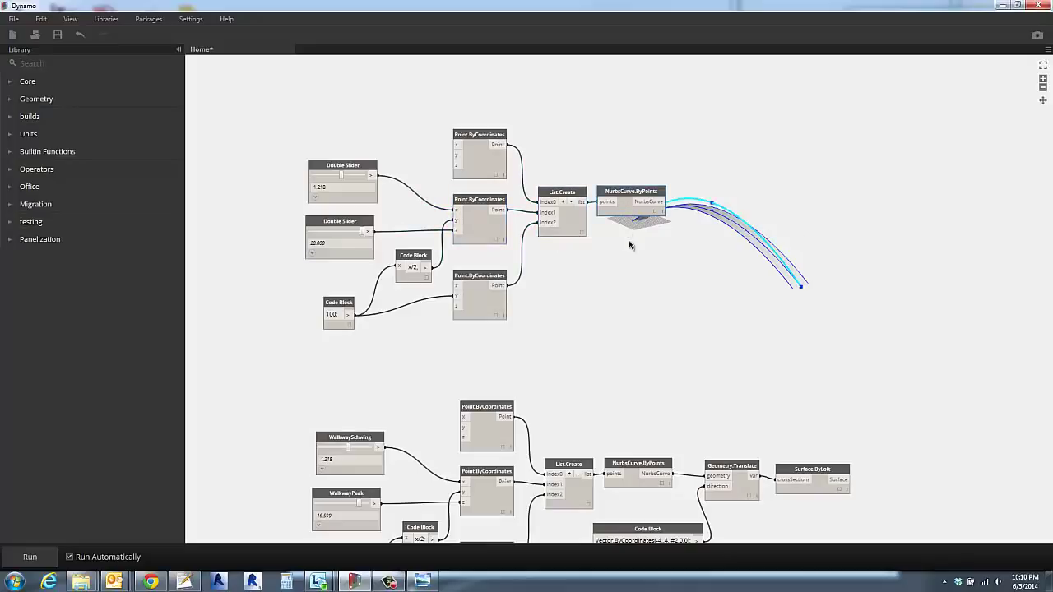
click(552, 263)
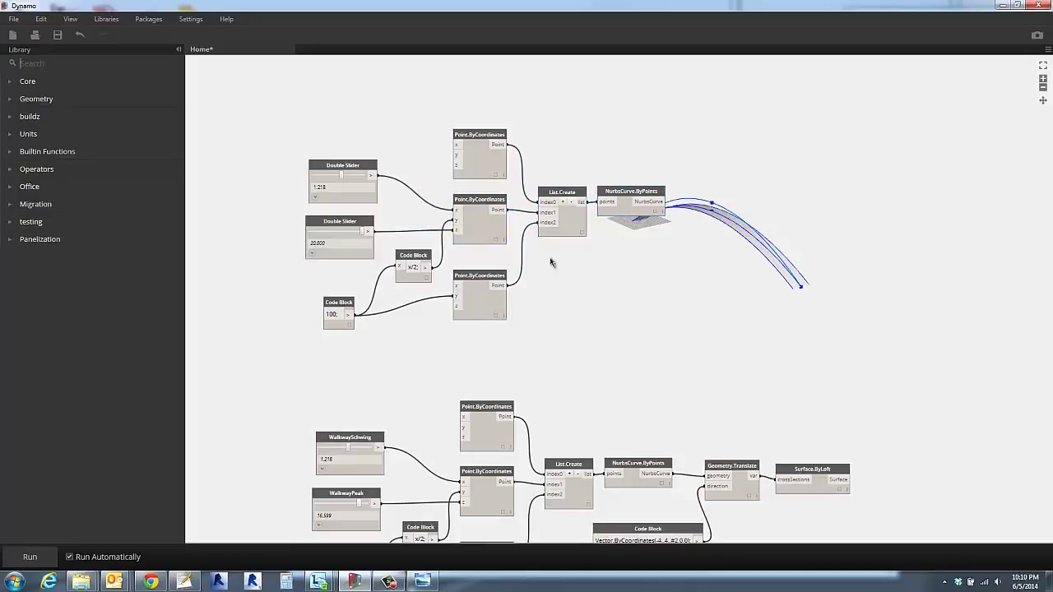
Set the copied peak slider's range to a minimum of 10 and a maximum of 100, then collapse its range settings.
click(312, 255)
scroll(284, 277, up, 3)
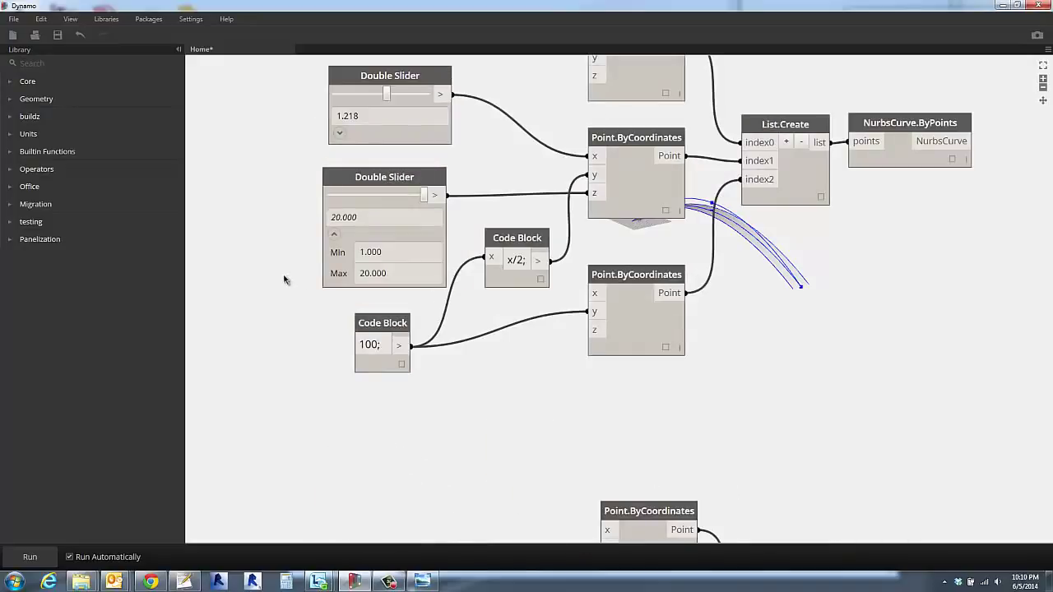
click(401, 252)
text(1)
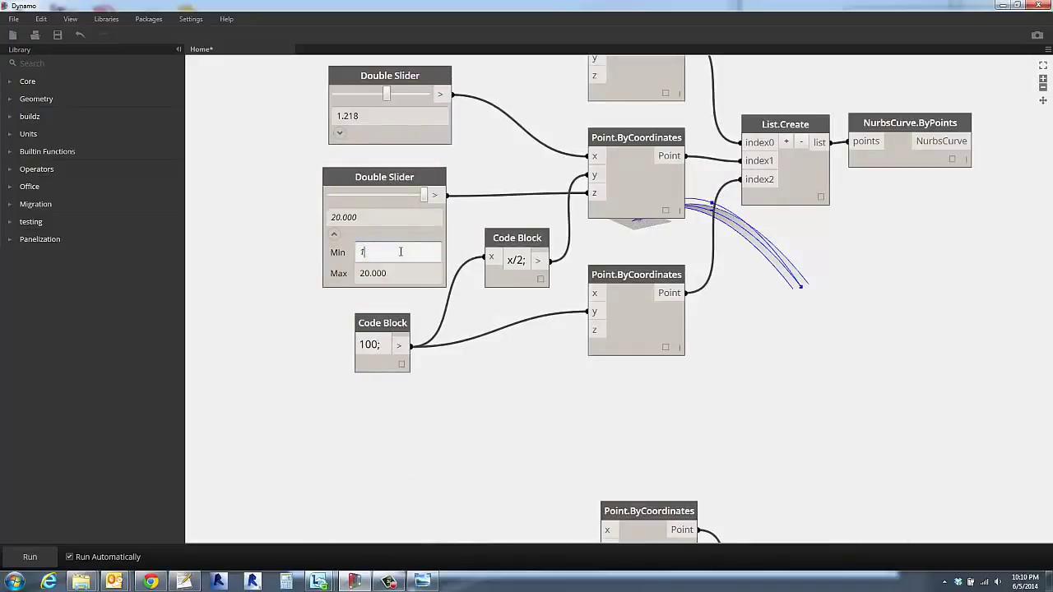
text(0)
click(404, 273)
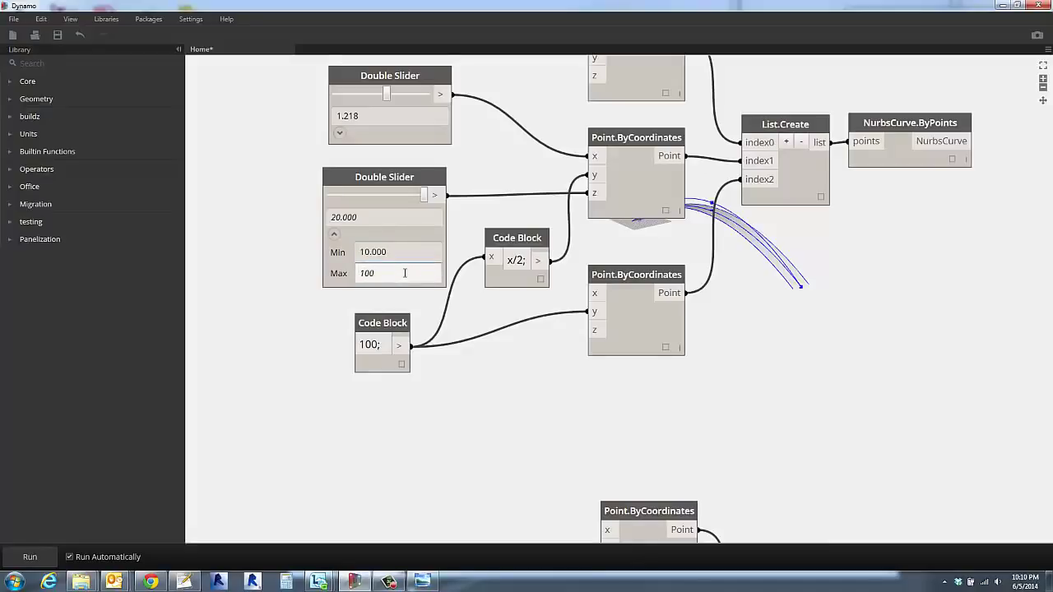
click(274, 228)
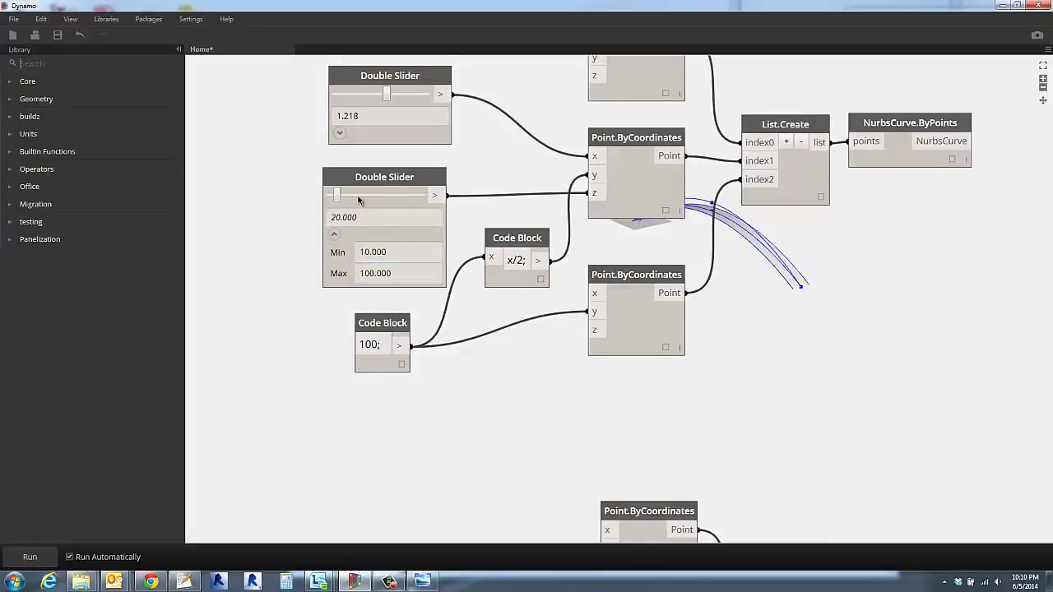
click(334, 235)
scroll(325, 246, down, 5)
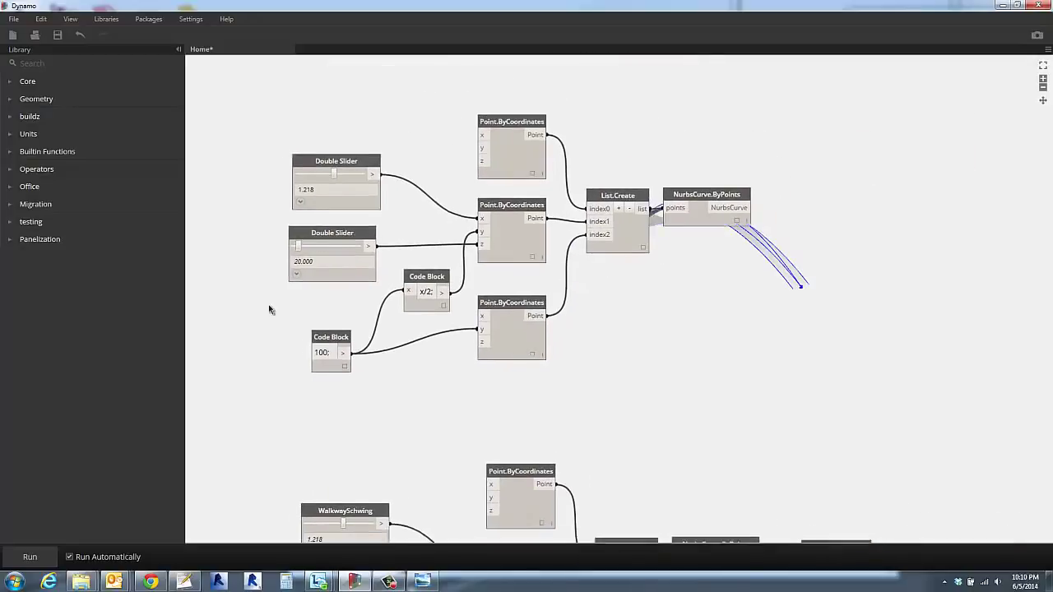
Set the copied peak slider to about 62.334 and the copied swing slider to about 0.810, highlighting the new arch and walkway surface.
drag(277, 282, 305, 280)
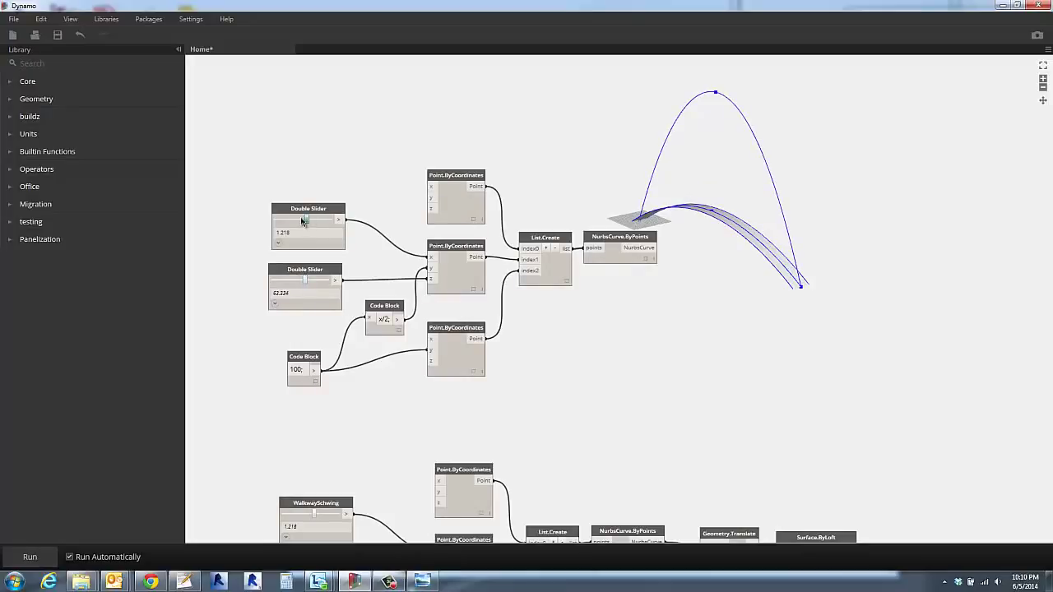
mouse_move(289, 217)
mouse_down()
mouse_move(327, 219)
mouse_move(304, 220)
mouse_up()
click(613, 247)
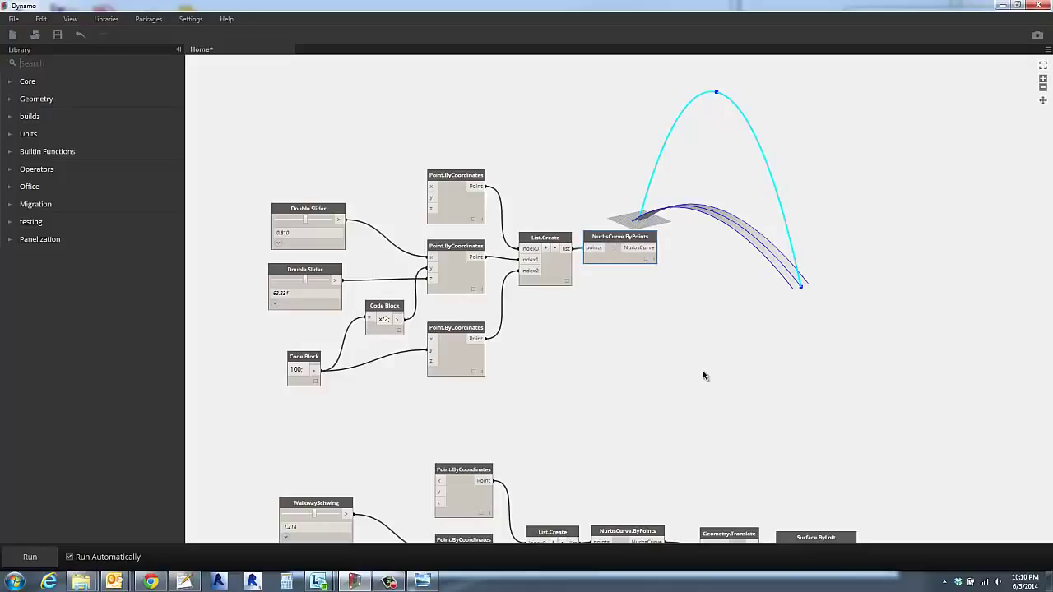
scroll(702, 376, down, 4)
click(718, 432)
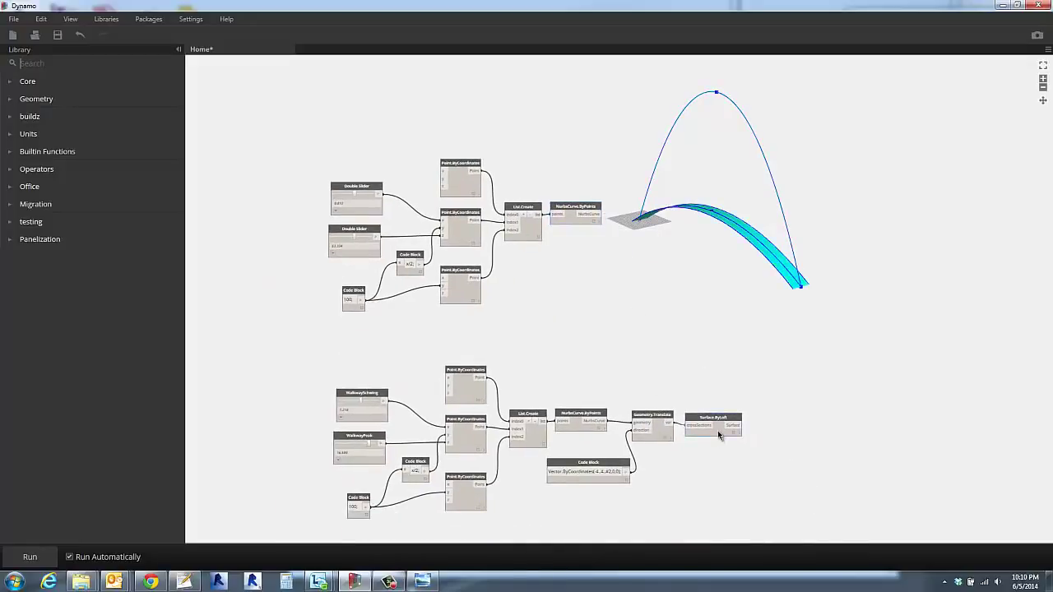
Examine the walkway surface and the taller arch up close in the 3D preview.
click(701, 334)
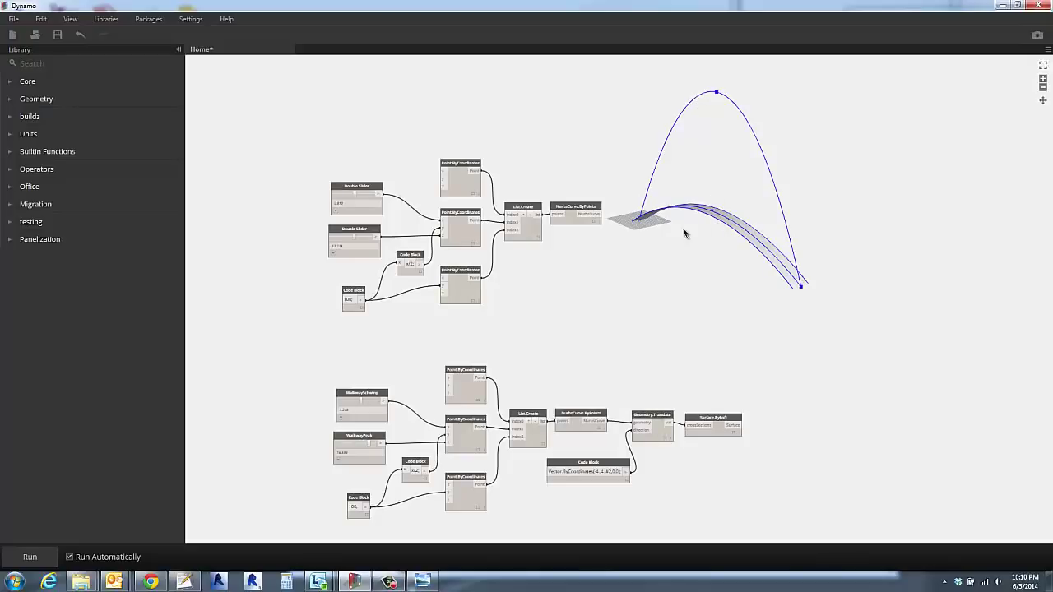
scroll(718, 221, up, 4)
scroll(718, 221, down, 5)
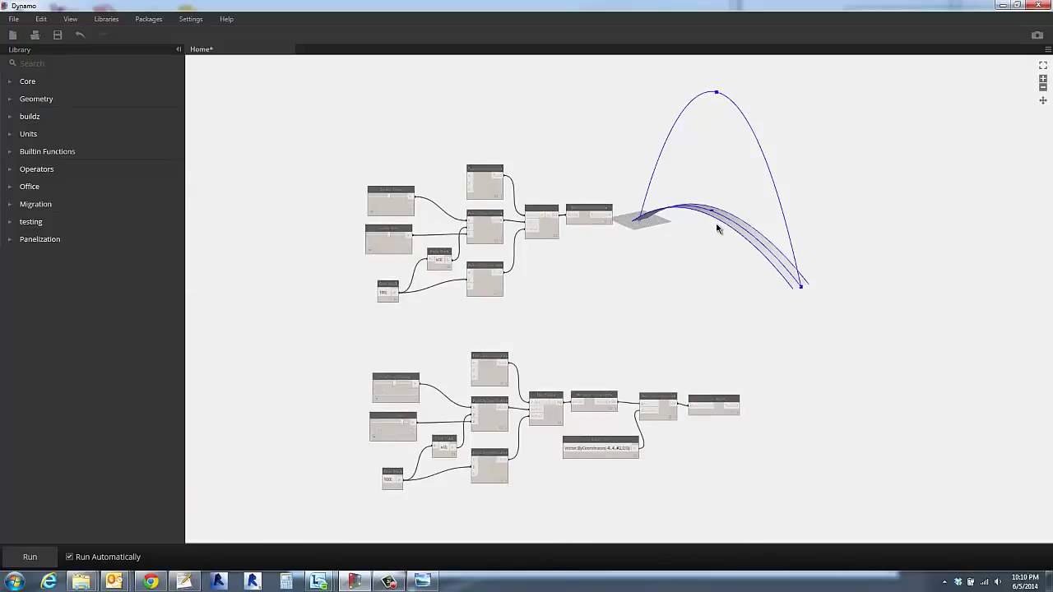
key(ctrl+g)
scroll(724, 216, up, 2)
scroll(726, 219, up, 3)
middle_drag(743, 209, 631, 395)
middle_drag(803, 240, 702, 273)
scroll(705, 273, down, 4)
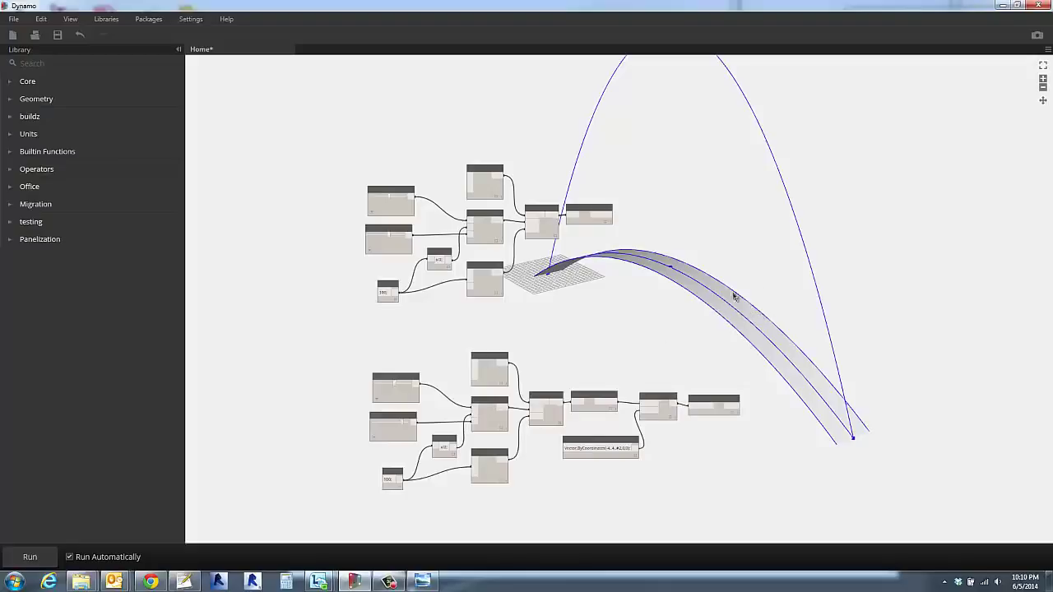
Switch to the browser to study the reference image of the cable-stayed arch bridge, and return to Dynamo.
click(159, 585)
click(349, 426)
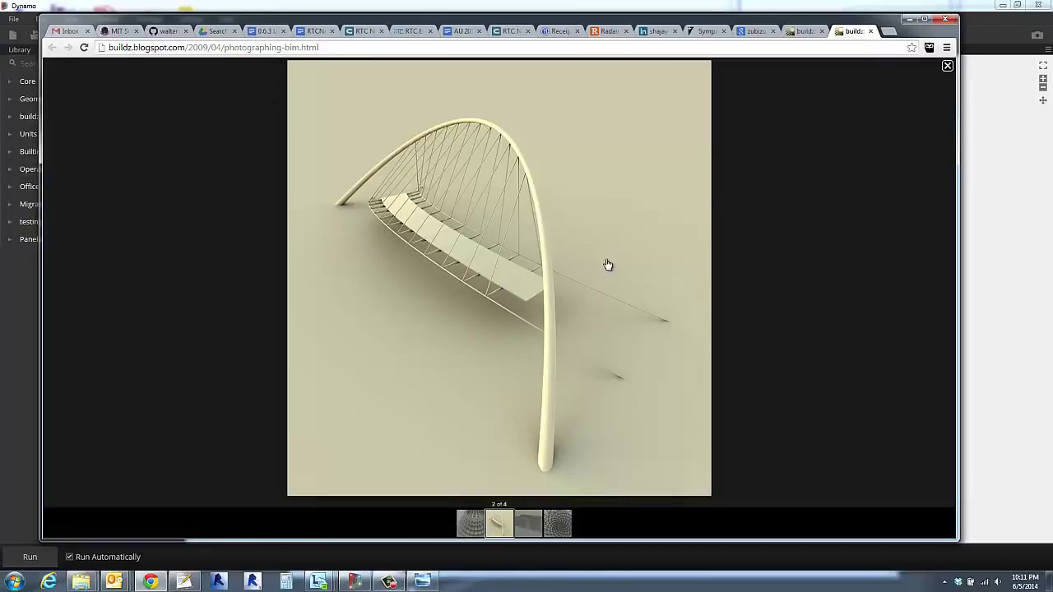
click(910, 18)
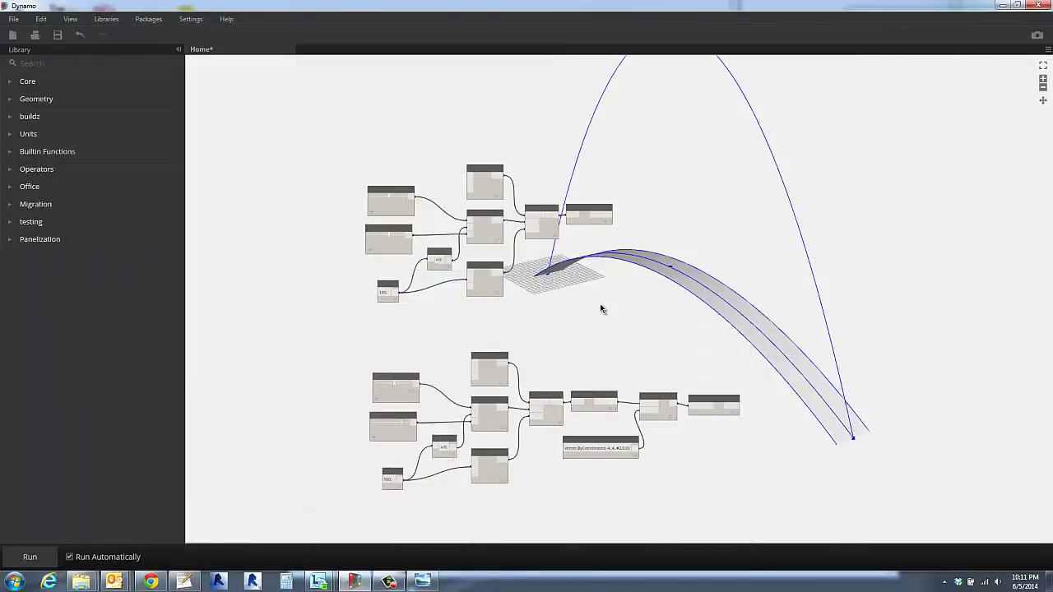
Rearrange the Vector.ByCoordinates code block, Geometry.Translate and Surface.ByLoft nodes so they sit closer together.
click(624, 447)
click(693, 459)
scroll(693, 459, up, 5)
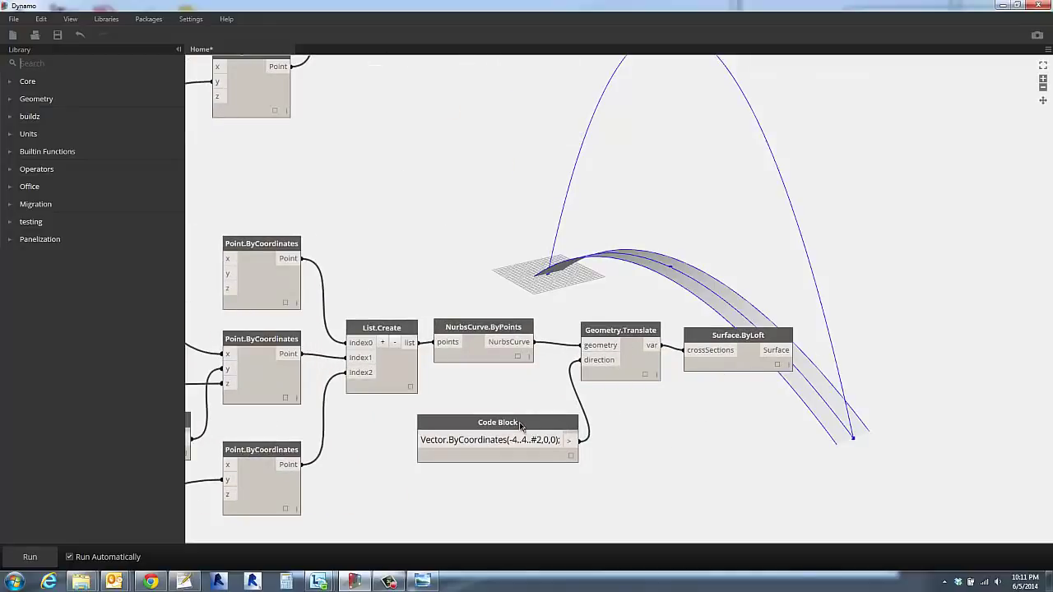
drag(520, 426, 570, 430)
click(639, 373)
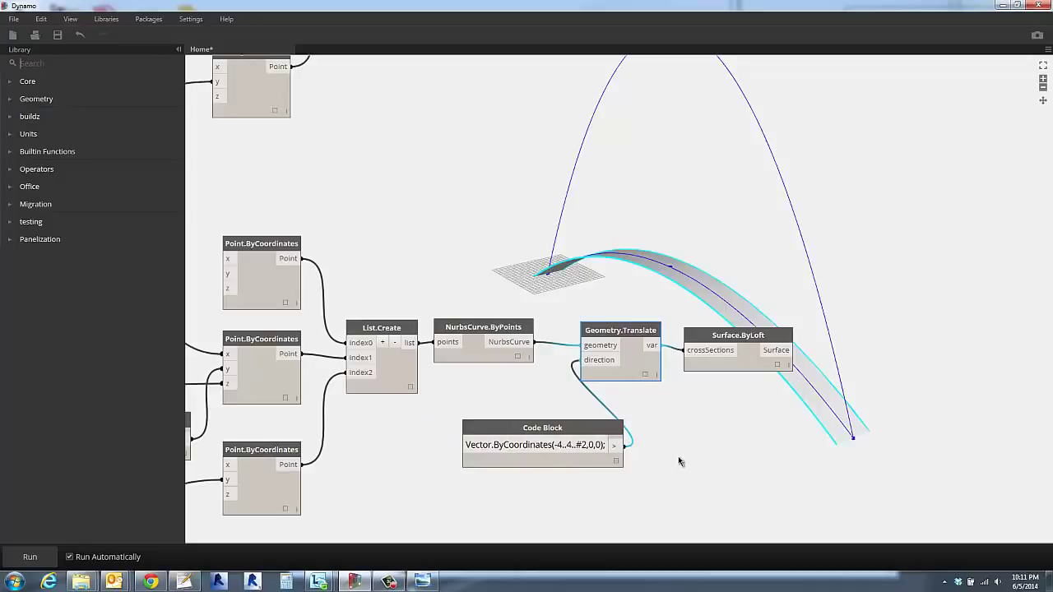
scroll(678, 458, down, 3)
drag(538, 410, 558, 422)
drag(588, 359, 598, 367)
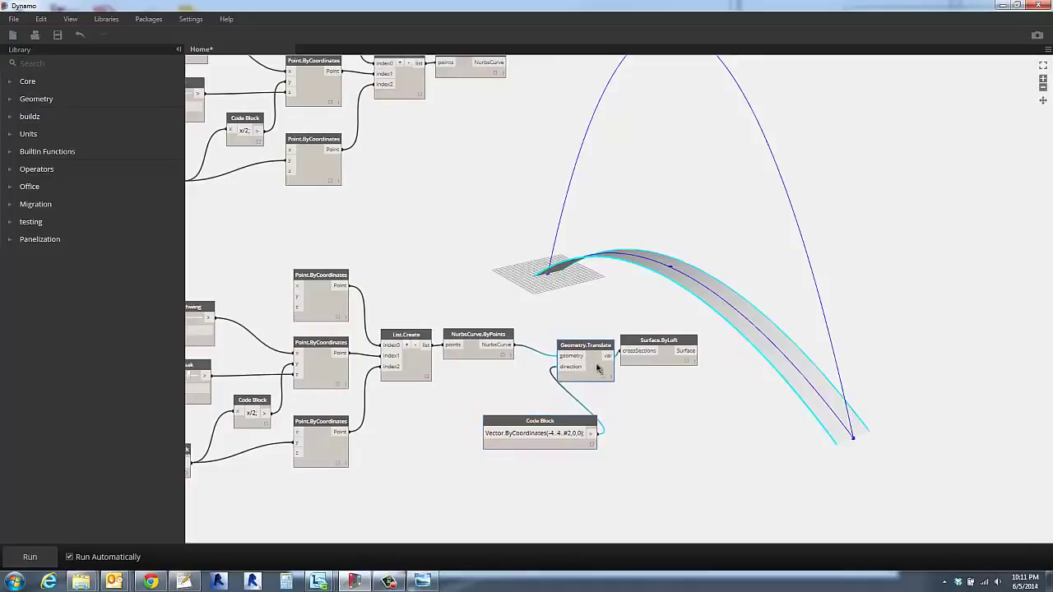
click(667, 429)
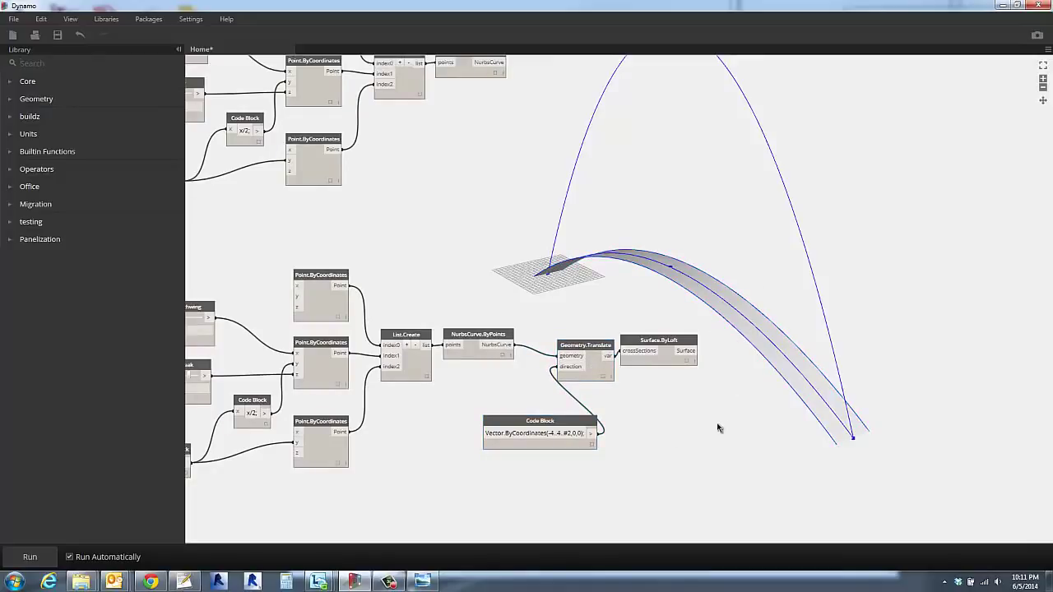
Move Geometry.Translate and Surface.ByLoft farther from NurbsCurve.ByPoints, and place the vector code block just before the direction input.
scroll(716, 428, down, 2)
middle_drag(750, 387, 730, 395)
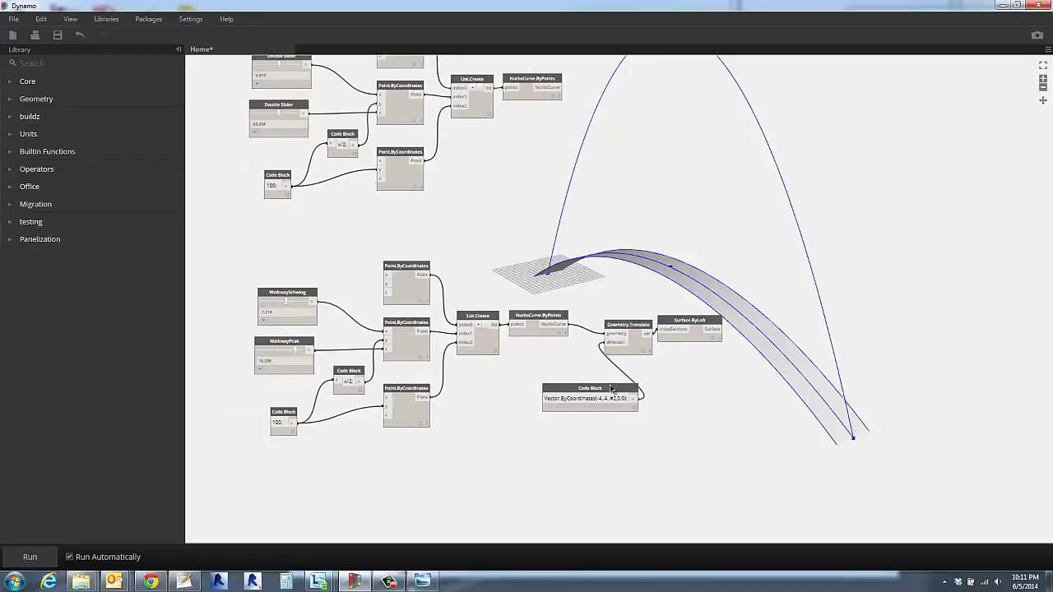
drag(532, 275, 685, 338)
click(736, 433)
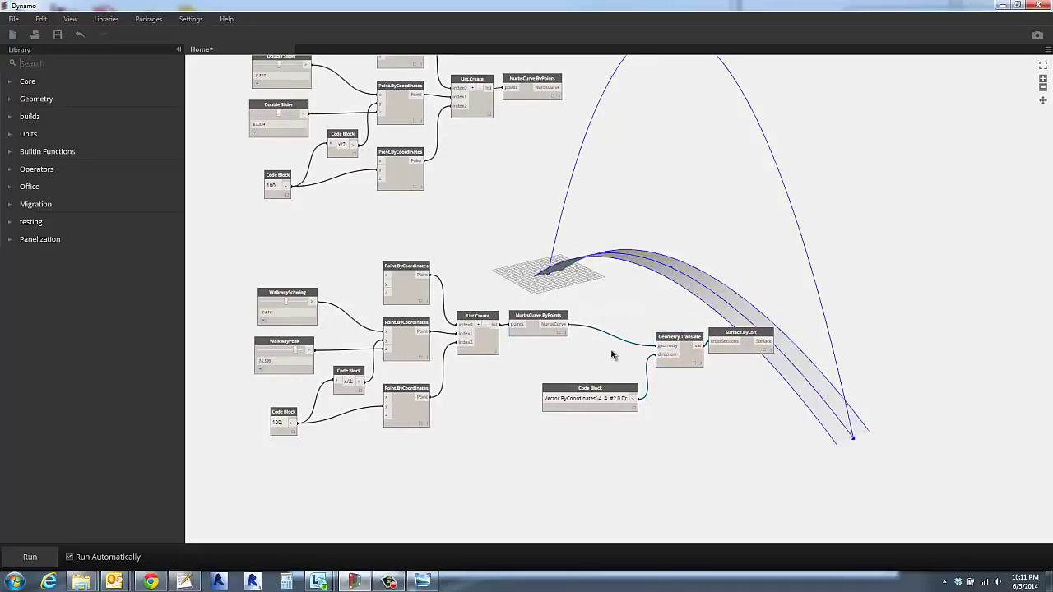
drag(576, 384, 588, 368)
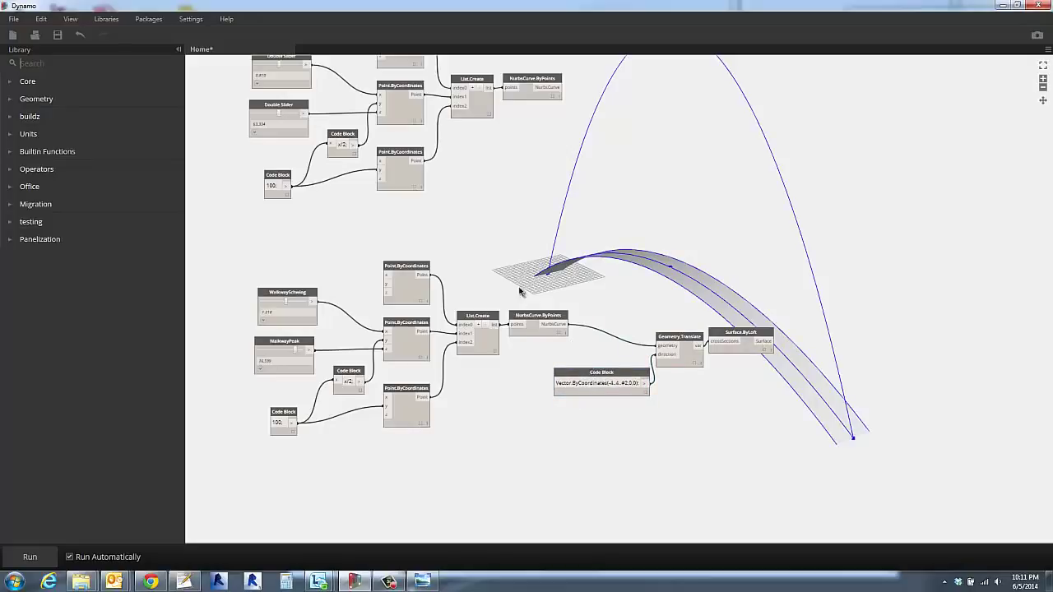
Duplicate the vector code block and Geometry.Translate node, and place the copies below the originals.
drag(519, 287, 718, 440)
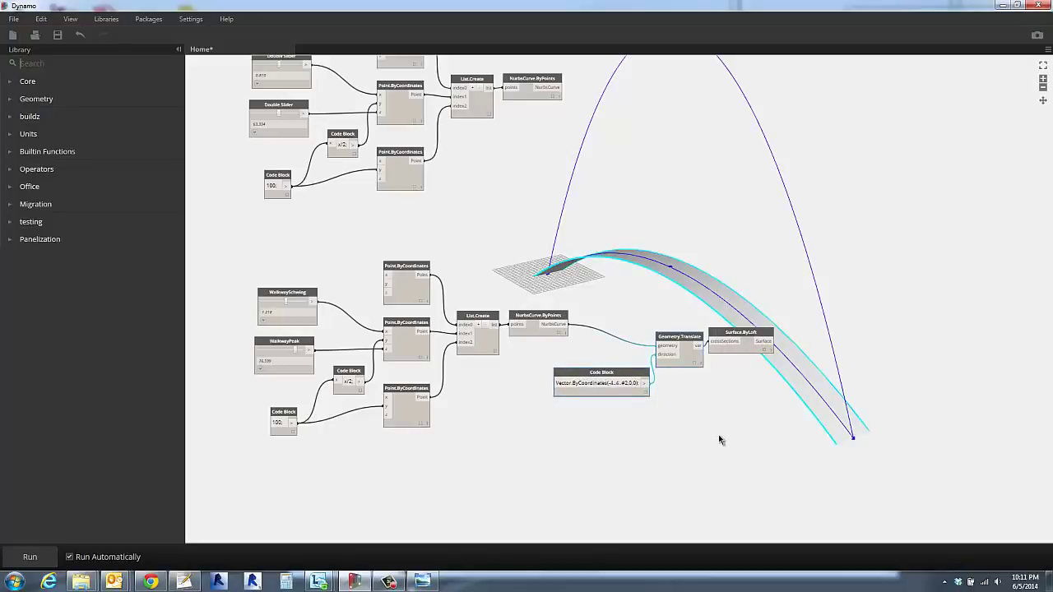
key(ctrl+c)
key(ctrl+v)
drag(668, 393, 683, 500)
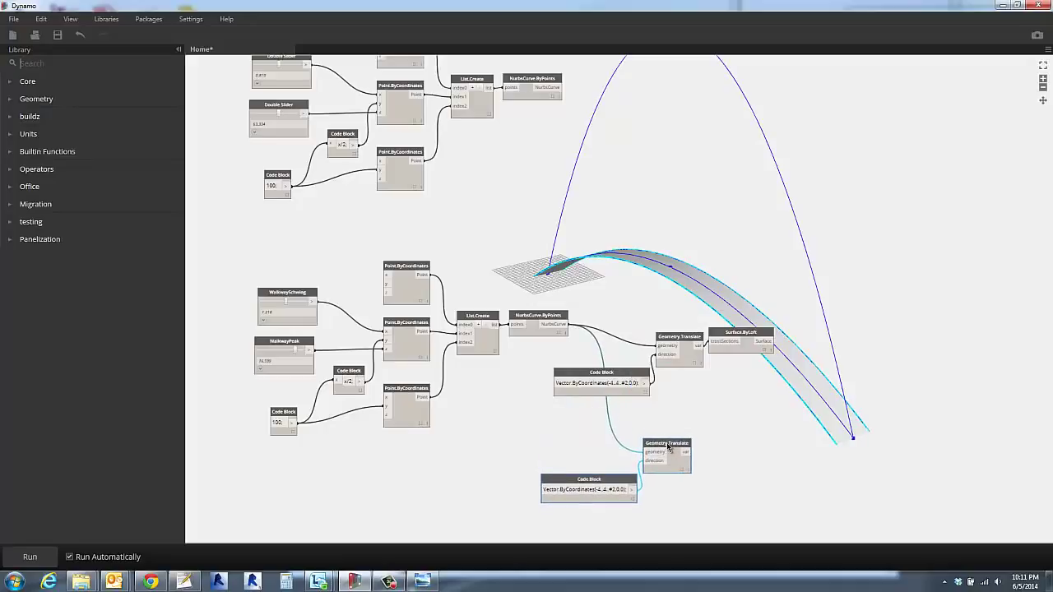
click(675, 423)
Change the copied code block to Vector.ByCoordinates(-a..a..#2,0,0); so its offset is driven by an input a.
scroll(666, 514, up, 3)
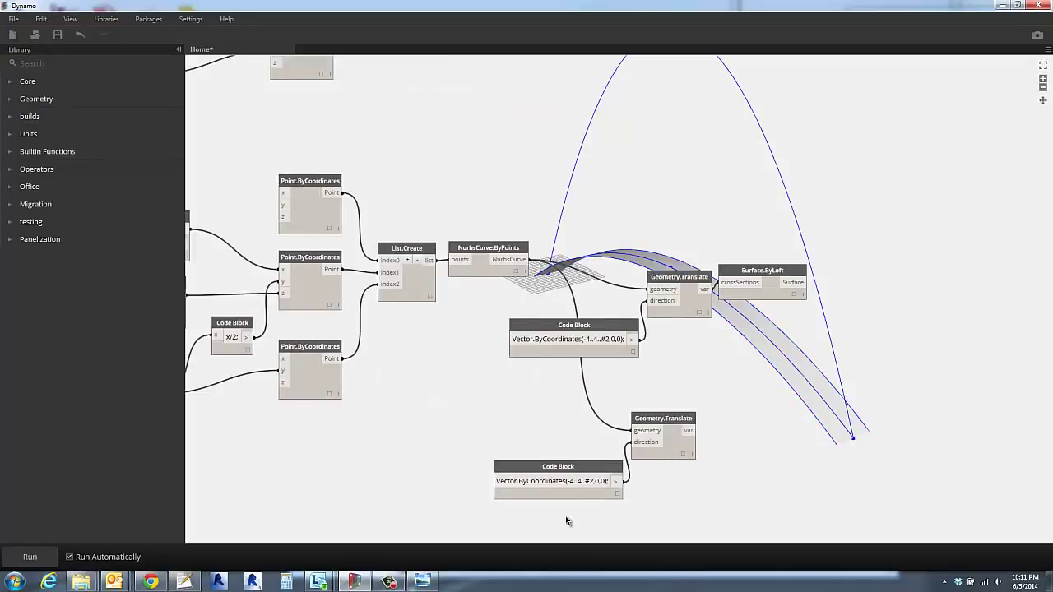
scroll(566, 520, up, 2)
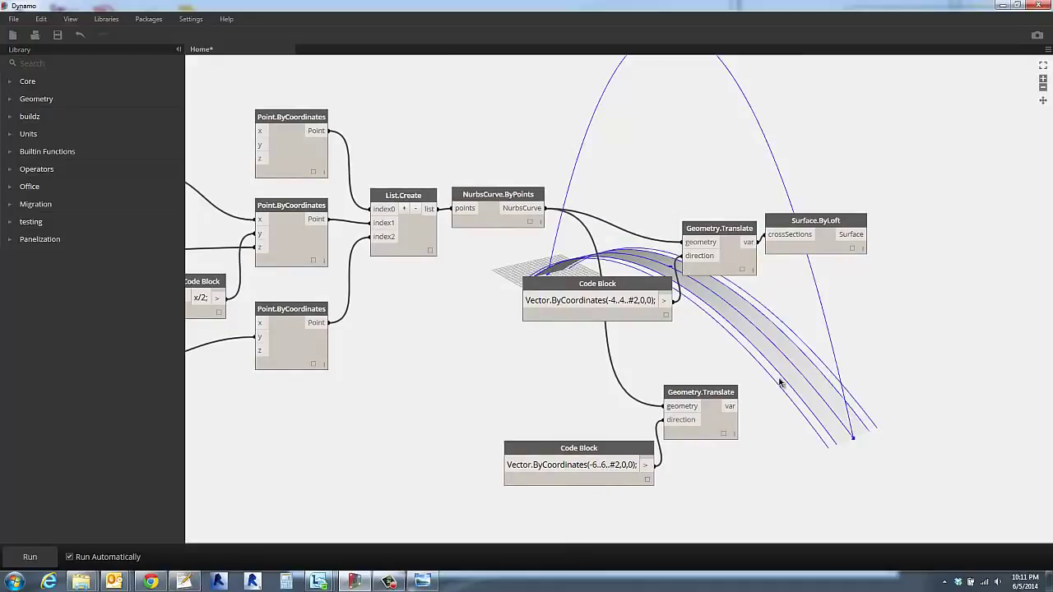
click(714, 423)
click(442, 472)
key(Right)
key(Right)
key(Delete)
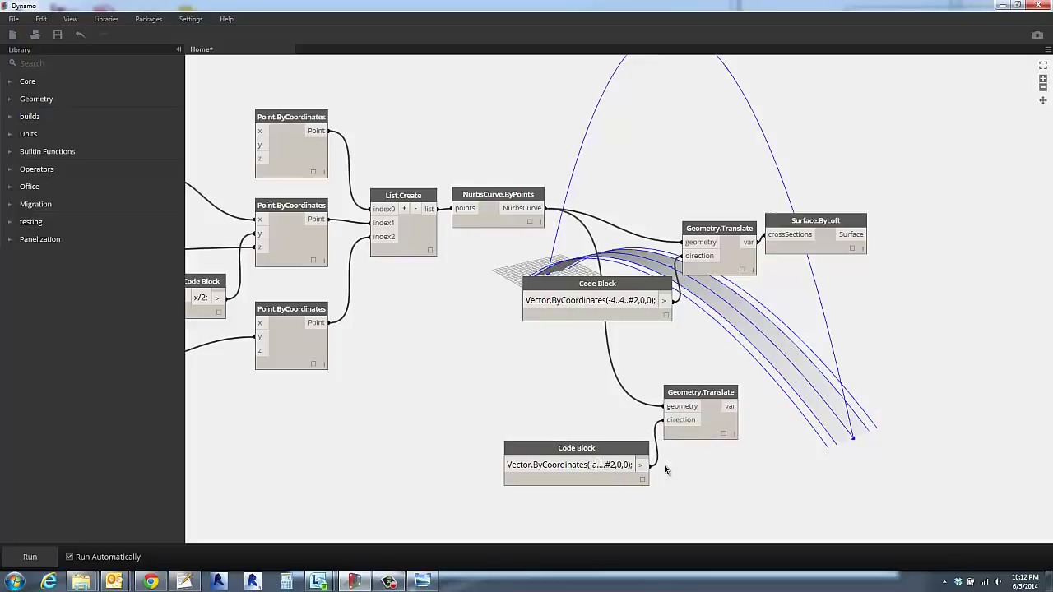
text(a)
click(553, 376)
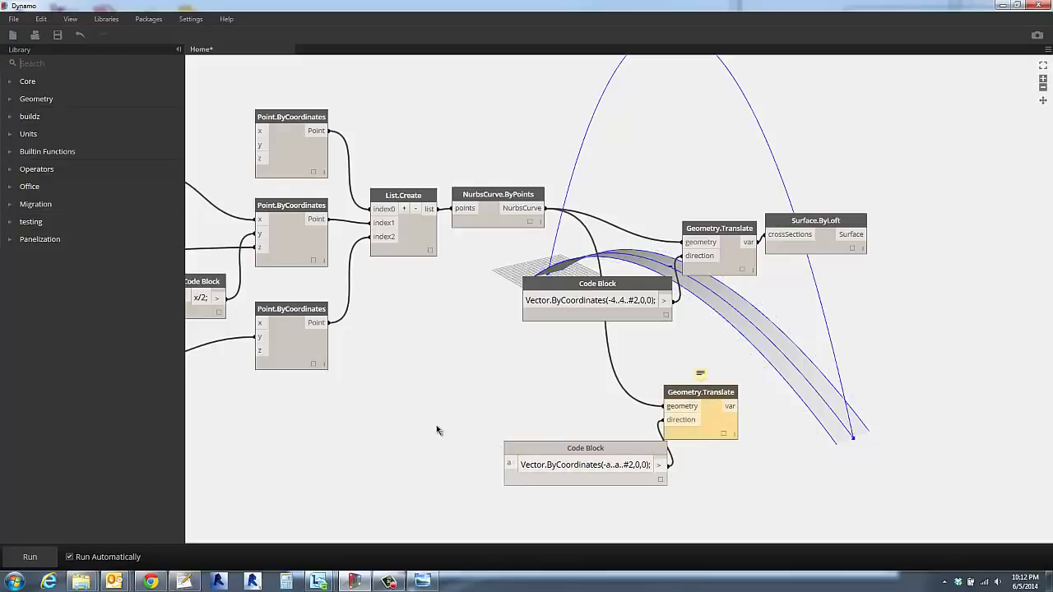
Duplicate the WalkwaySchwing slider, wire the copy to input a of the new vector code block, and place it below the 100 code block.
middle_drag(437, 425, 736, 371)
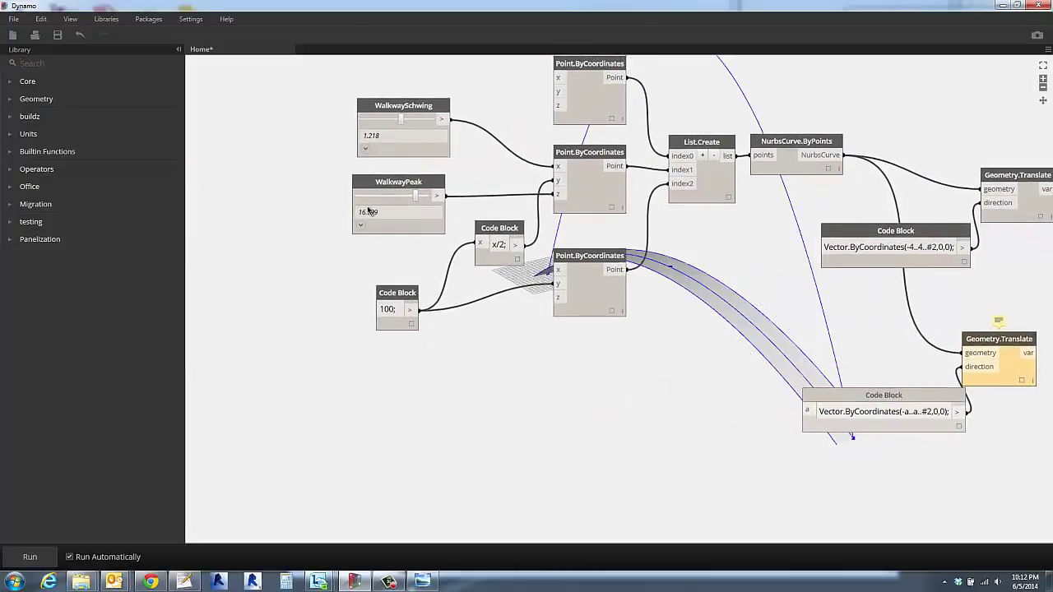
click(403, 113)
key(ctrl+c)
key(ctrl+v)
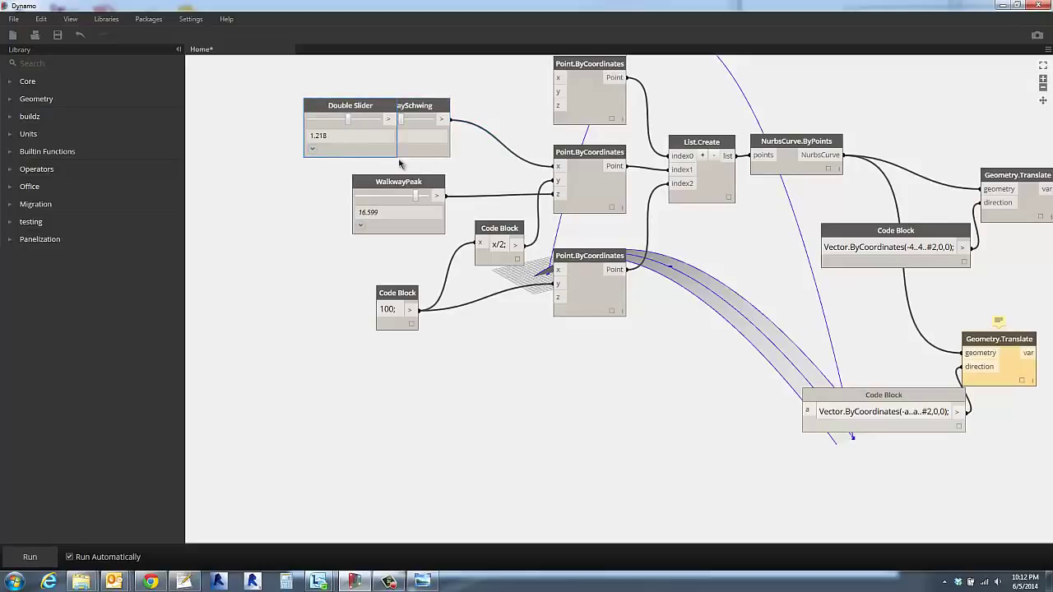
drag(334, 109, 807, 418)
click(473, 439)
click(387, 445)
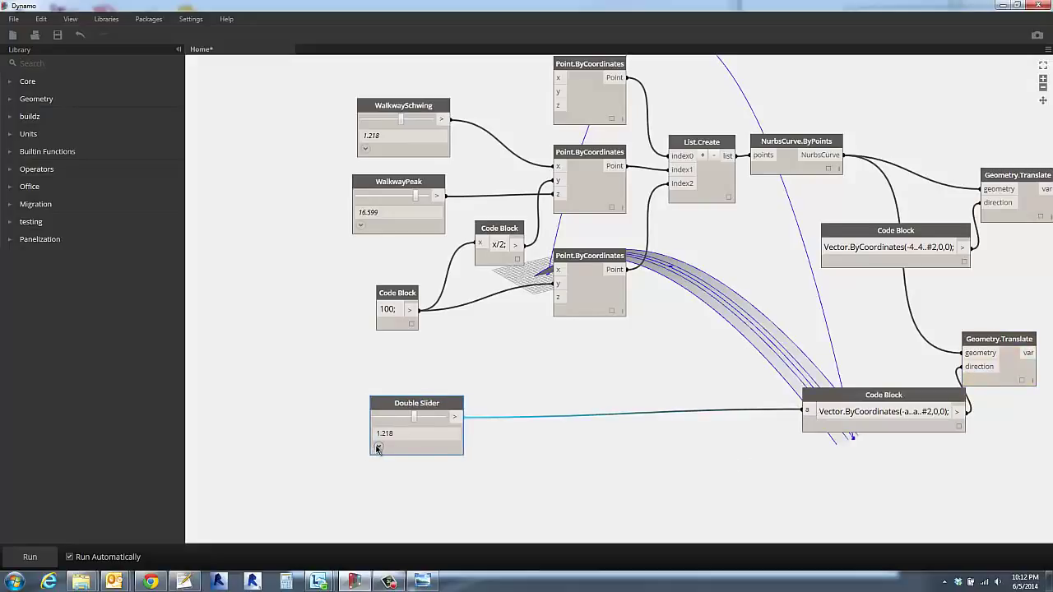
click(377, 446)
drag(372, 453, 393, 439)
click(453, 470)
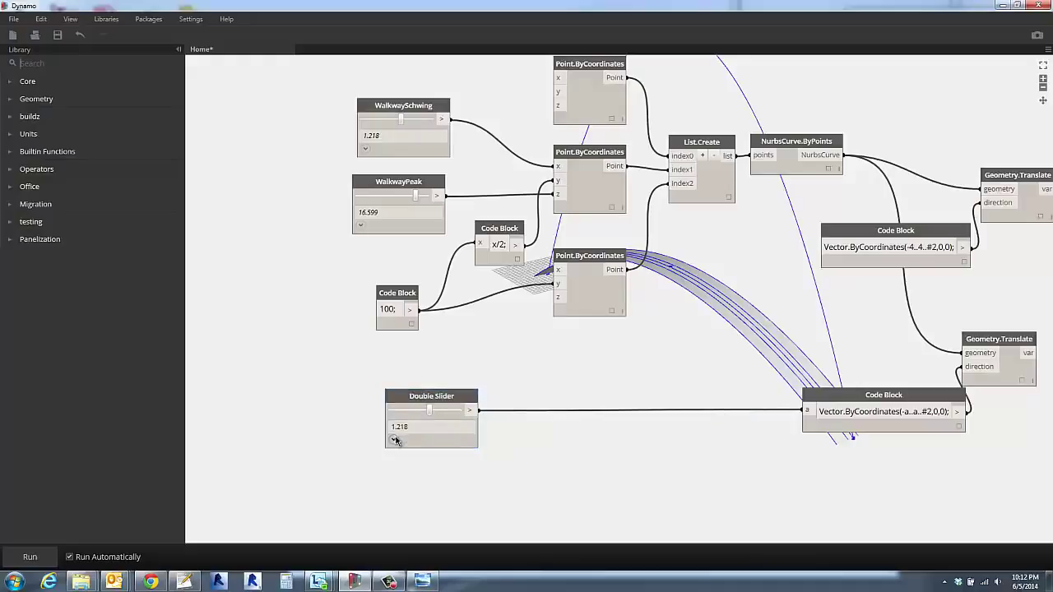
Set the new offset slider's range to a minimum of 1 and a maximum of 20, and its value to about 12.218.
click(393, 439)
click(445, 453)
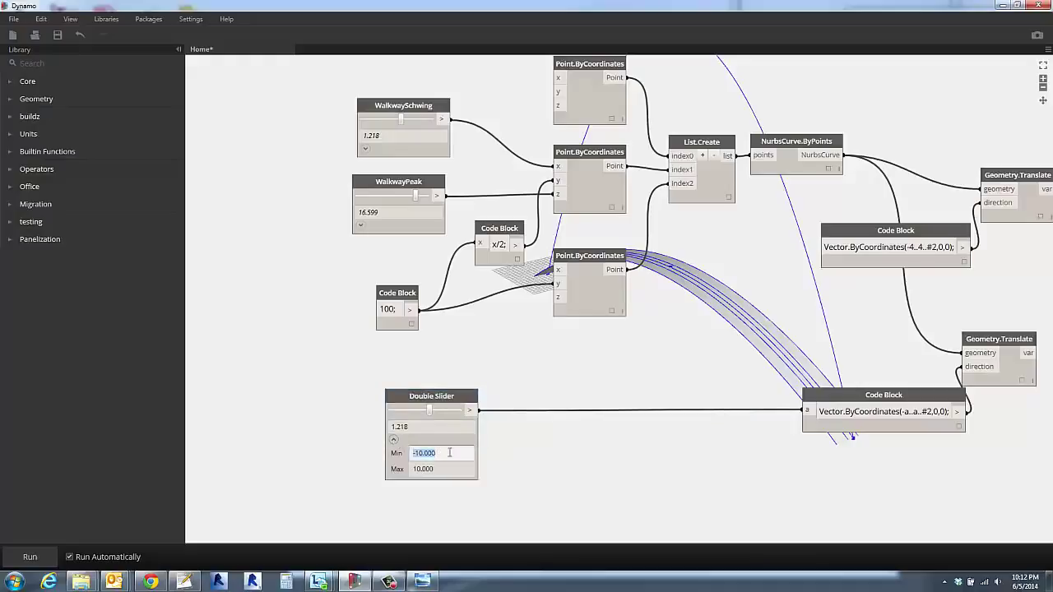
text(0)
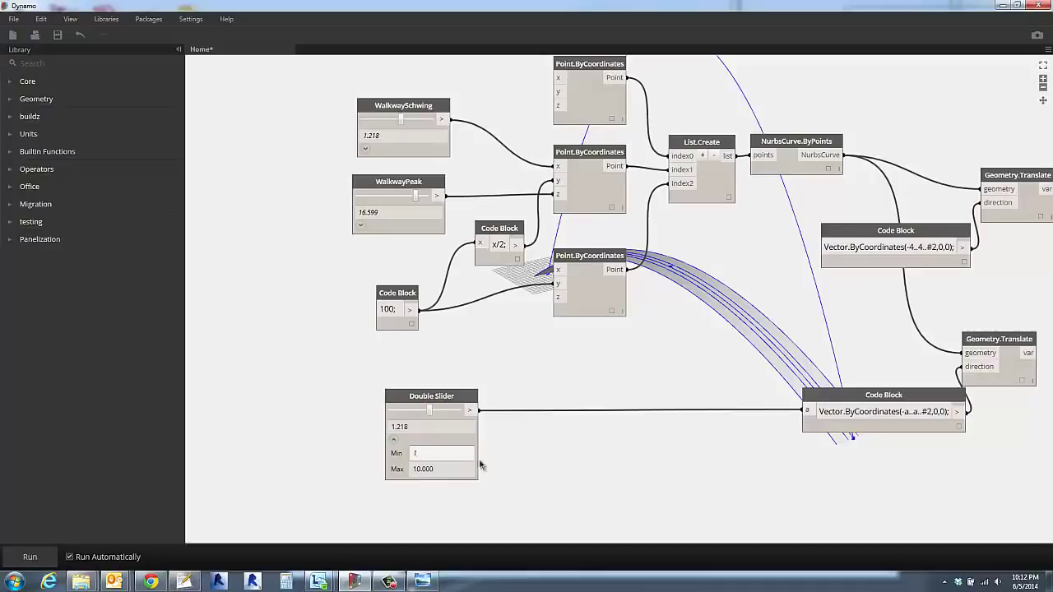
click(452, 469)
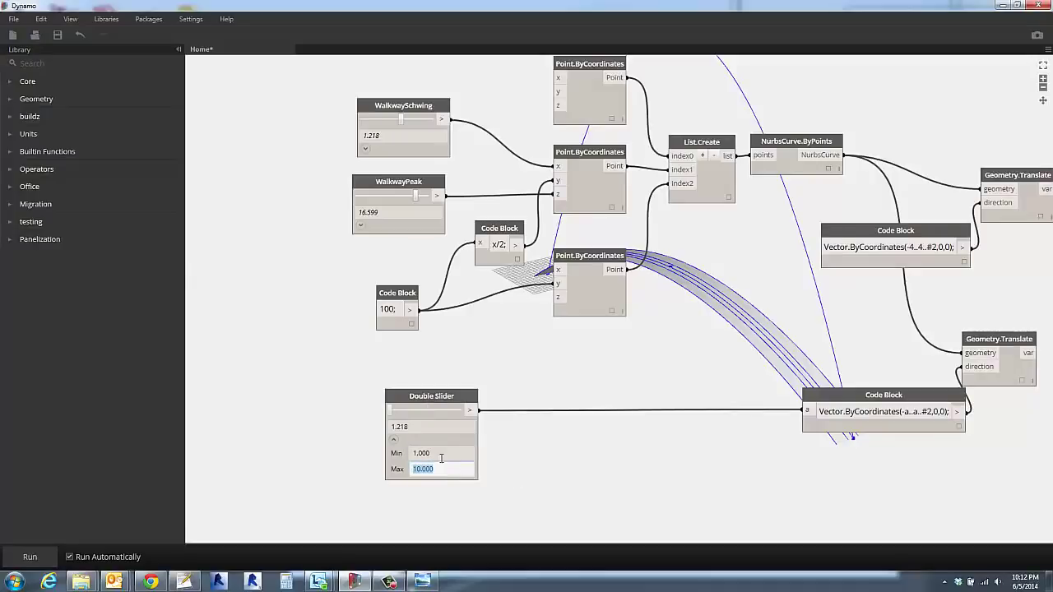
click(441, 456)
click(441, 469)
text(20)
key(Return)
drag(392, 411, 434, 416)
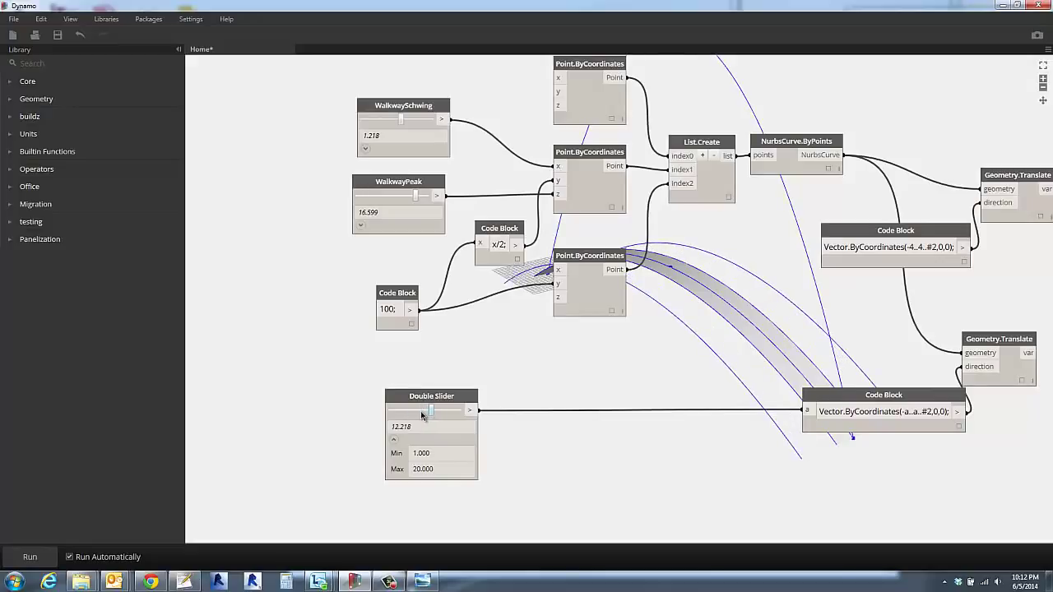
Check the bridge reference image in the browser and examine the arch, walkway and outer curves in the preview from several angles.
click(150, 581)
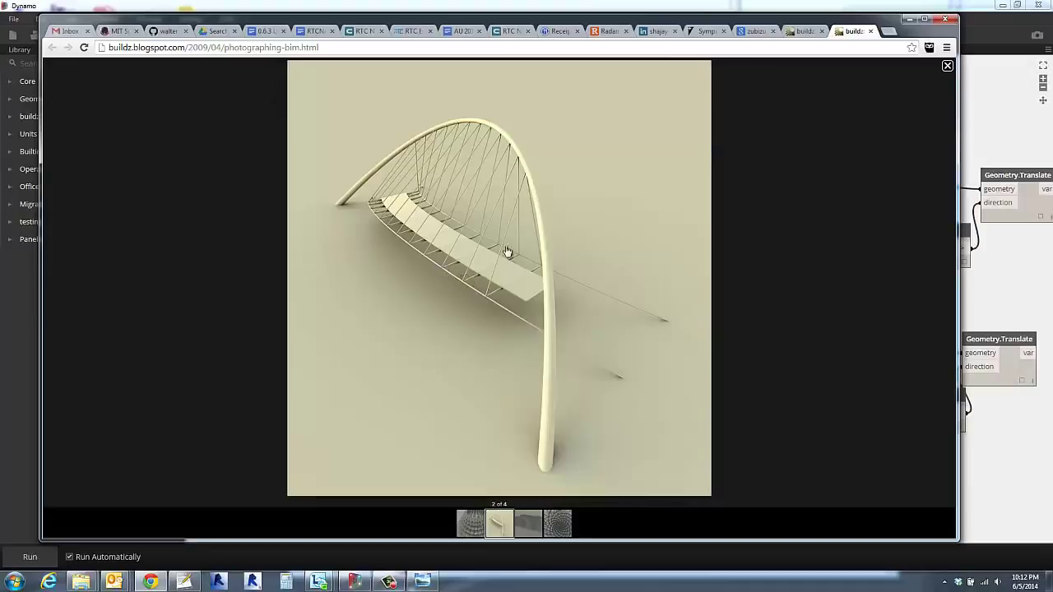
click(909, 18)
scroll(617, 377, down, 1)
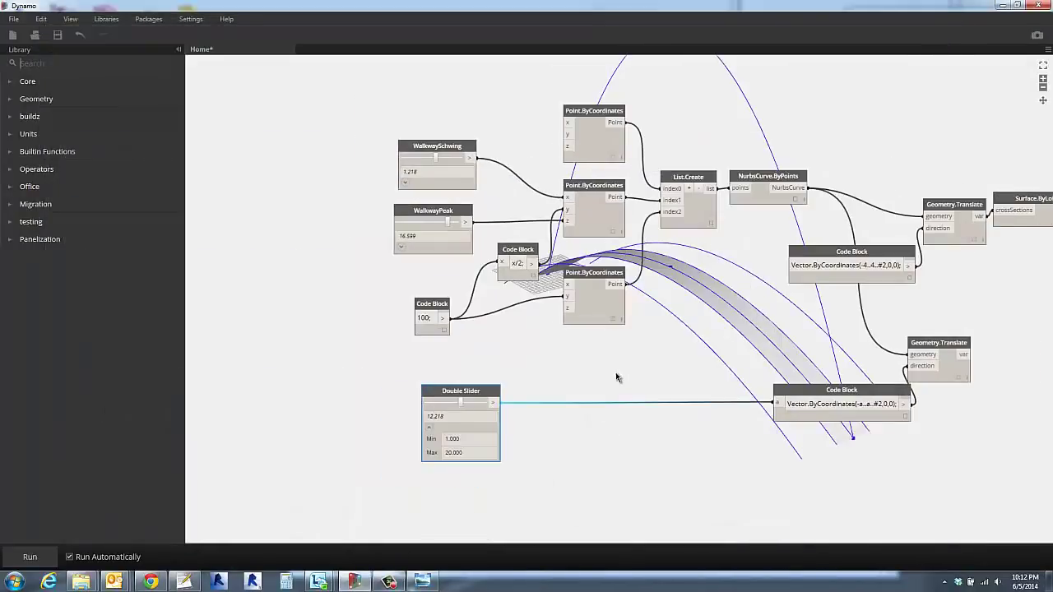
middle_drag(617, 376, 478, 420)
scroll(576, 396, down, 5)
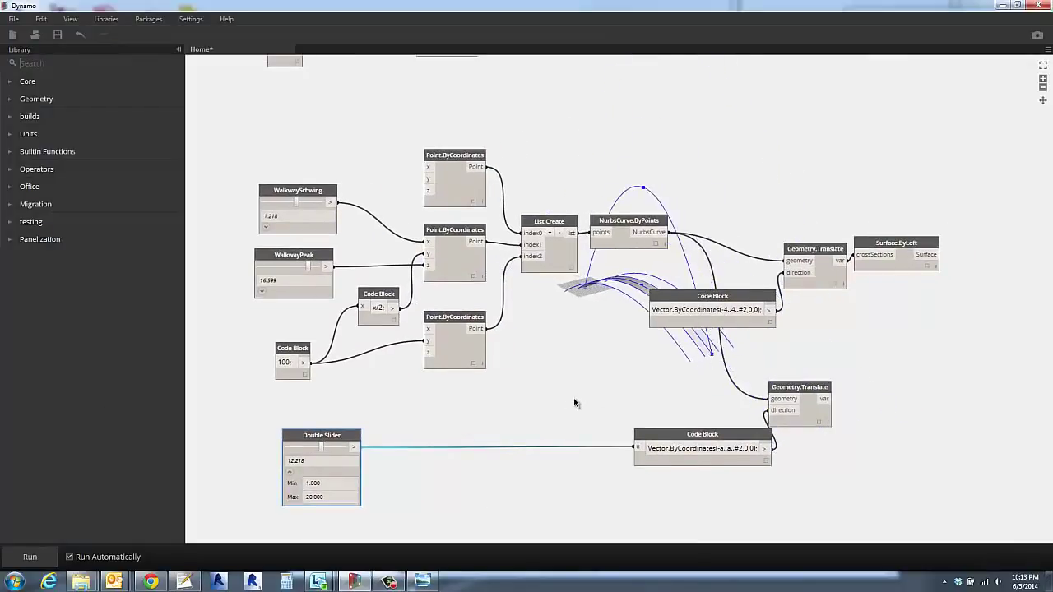
middle_drag(576, 397, 694, 359)
right_drag(622, 367, 635, 322)
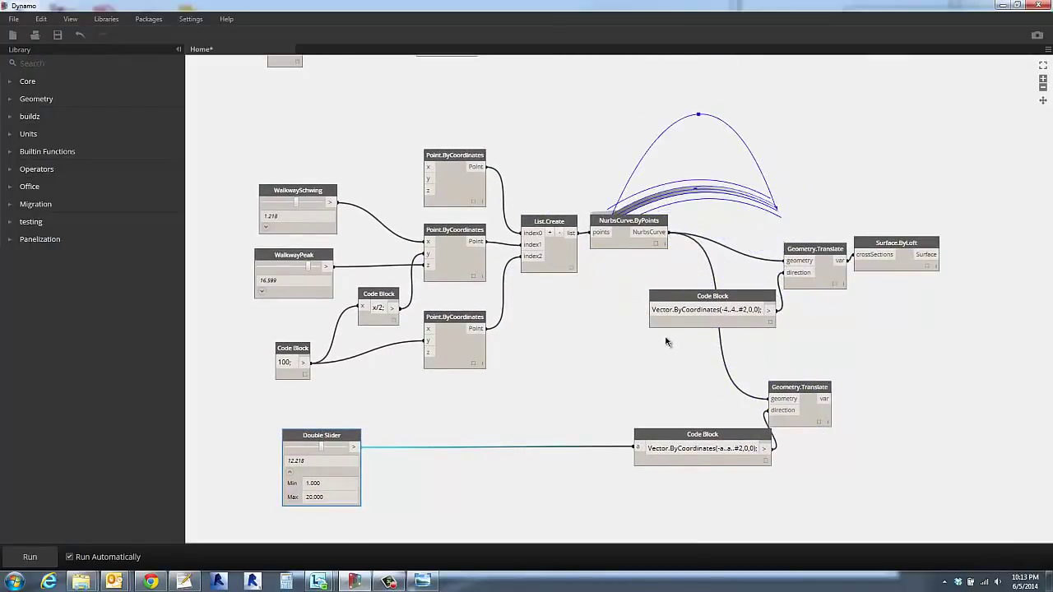
scroll(634, 320, up, 3)
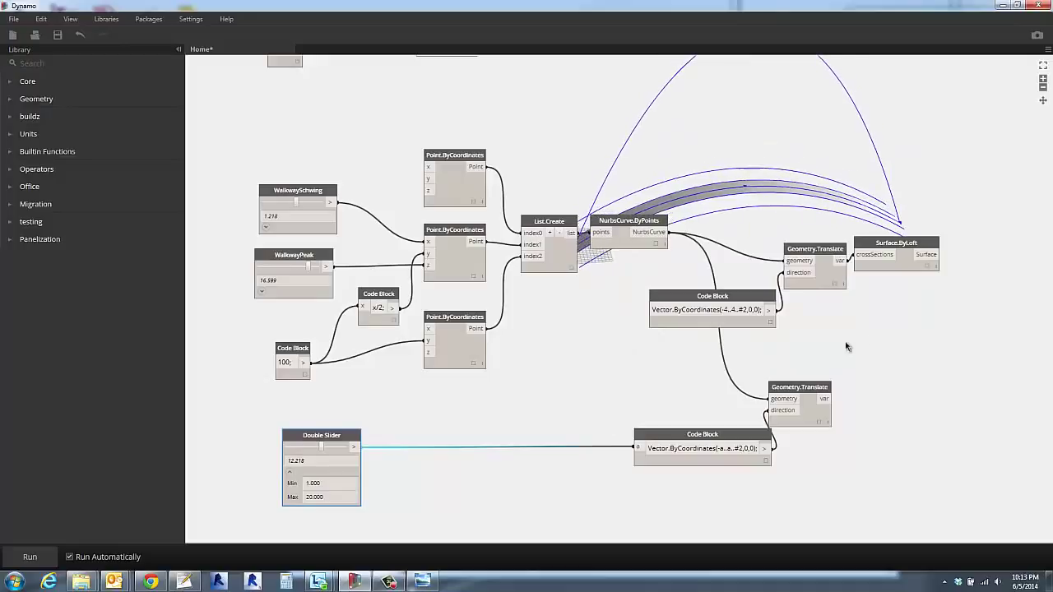
right_drag(847, 348, 826, 334)
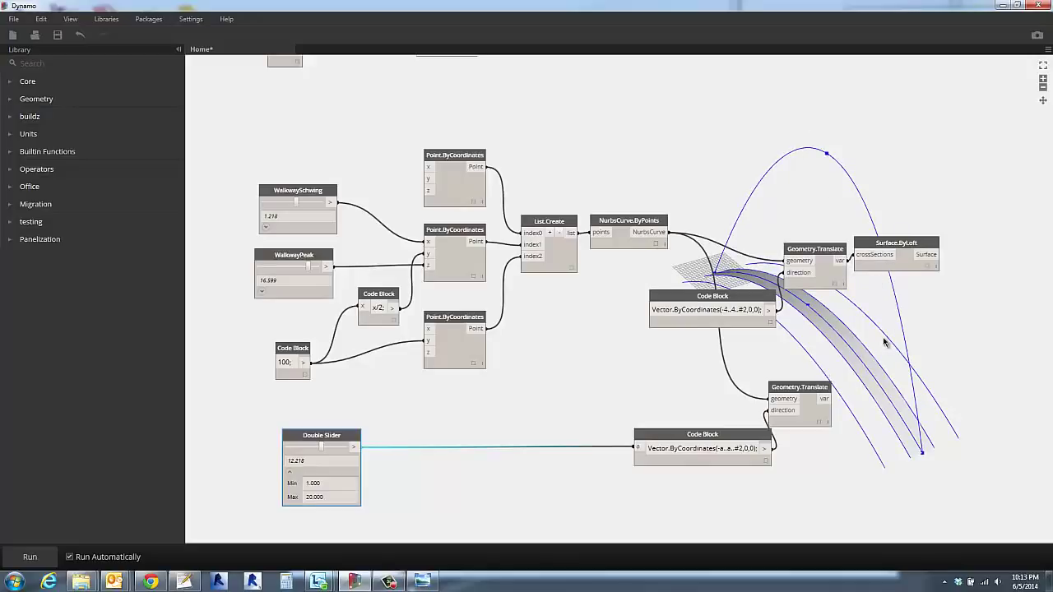
scroll(667, 392, down, 2)
Highlight the outer curves of the copied Geometry.Translate, and place the offset slider just before the copied vector code block.
middle_drag(675, 388, 374, 374)
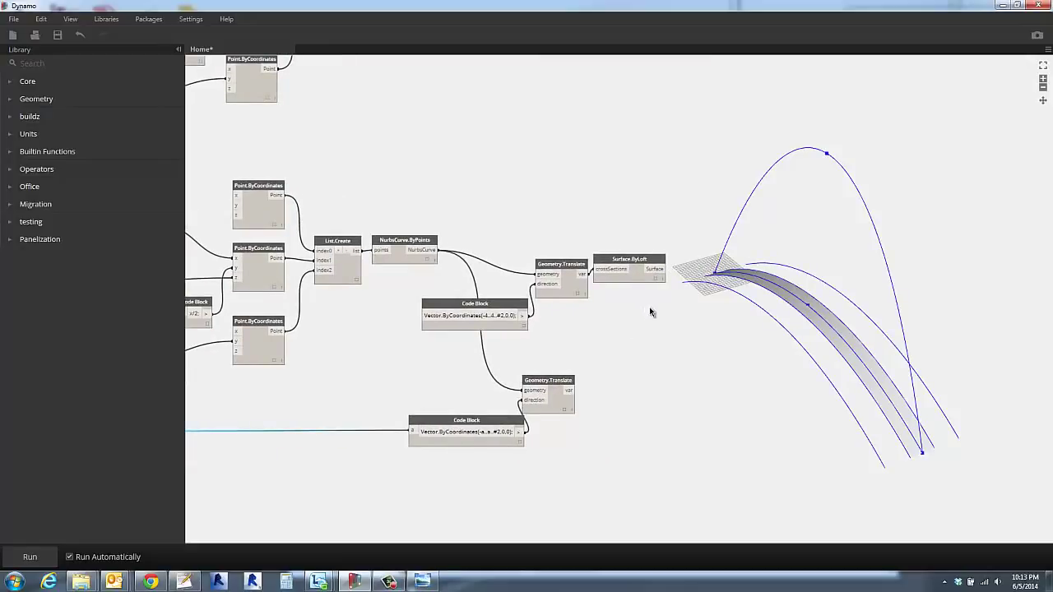
click(558, 408)
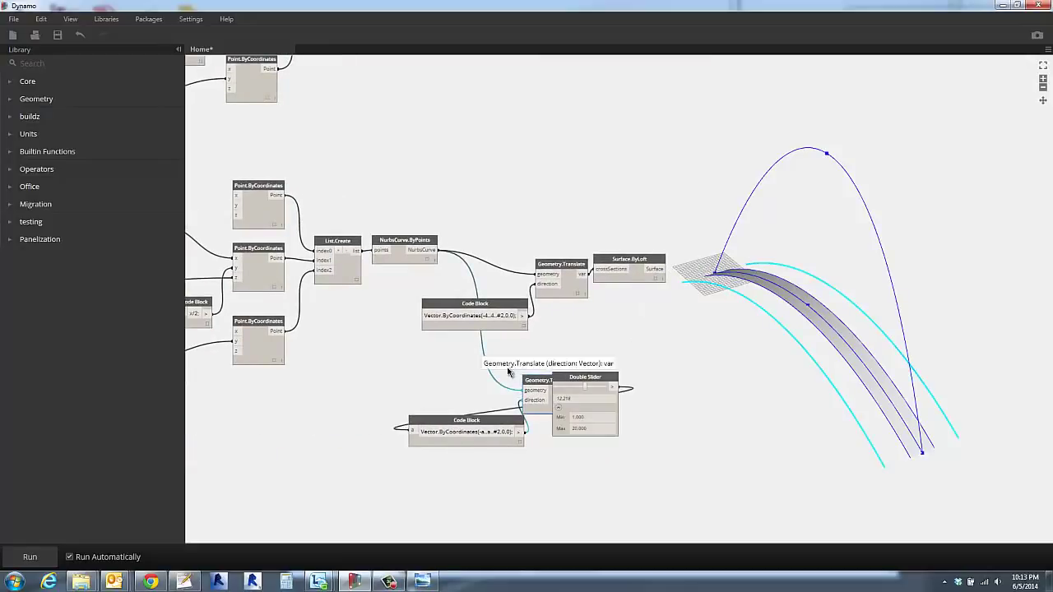
click(466, 382)
drag(596, 376, 260, 390)
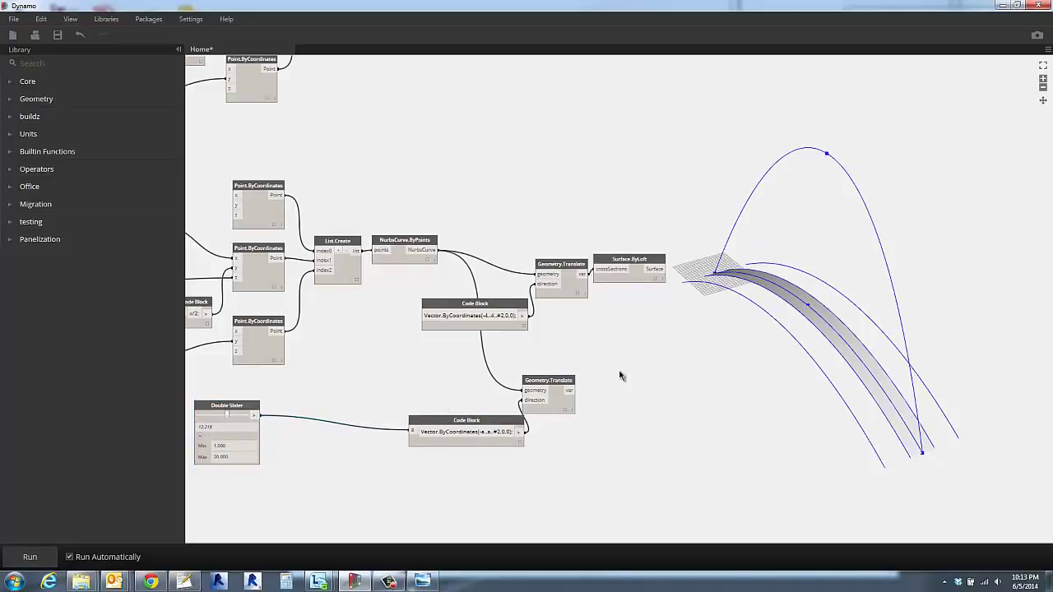
Add a Curve.PointAtParameter node after the copied Geometry.Translate and wire the translated outer curves into its curve input.
click(61, 62)
text(pointat)
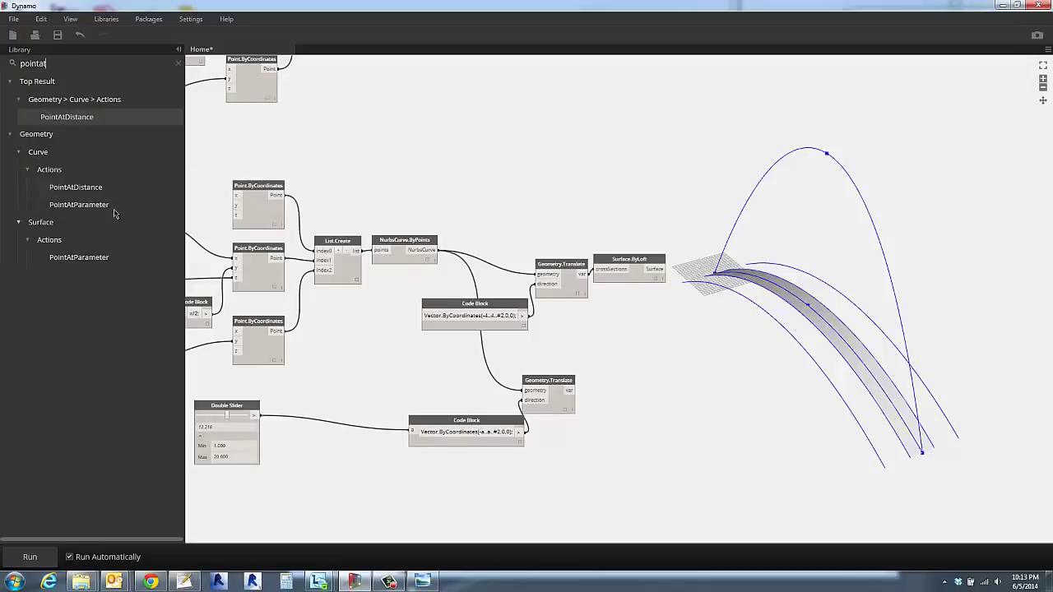
mouse_move(70, 211)
click(79, 204)
drag(628, 298, 738, 388)
drag(574, 390, 722, 396)
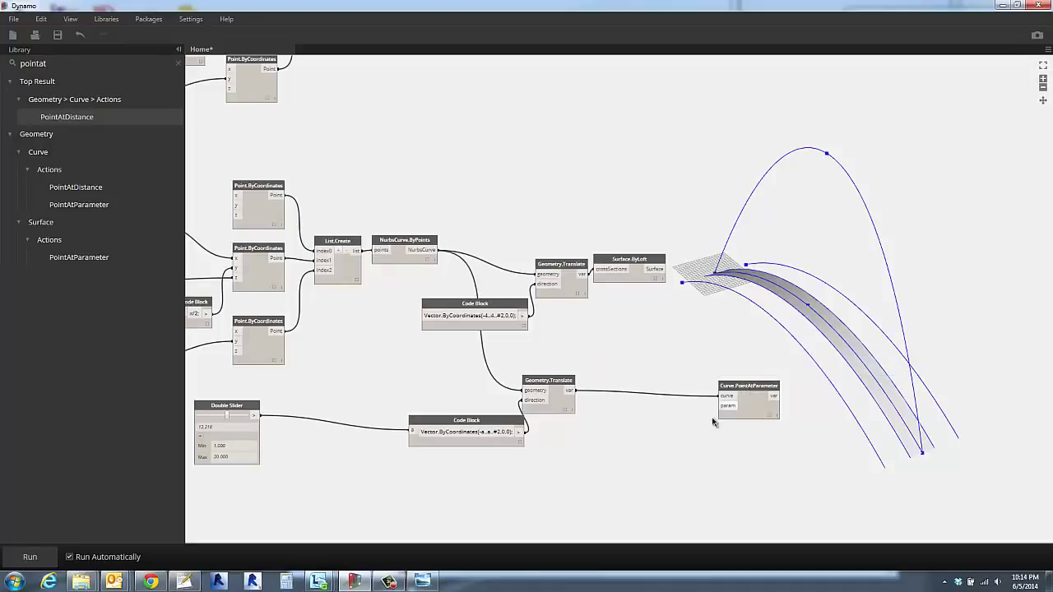
Examine the output list of the copied Geometry.Translate in its preview, then close the preview.
mouse_move(724, 412)
click(564, 409)
mouse_move(566, 428)
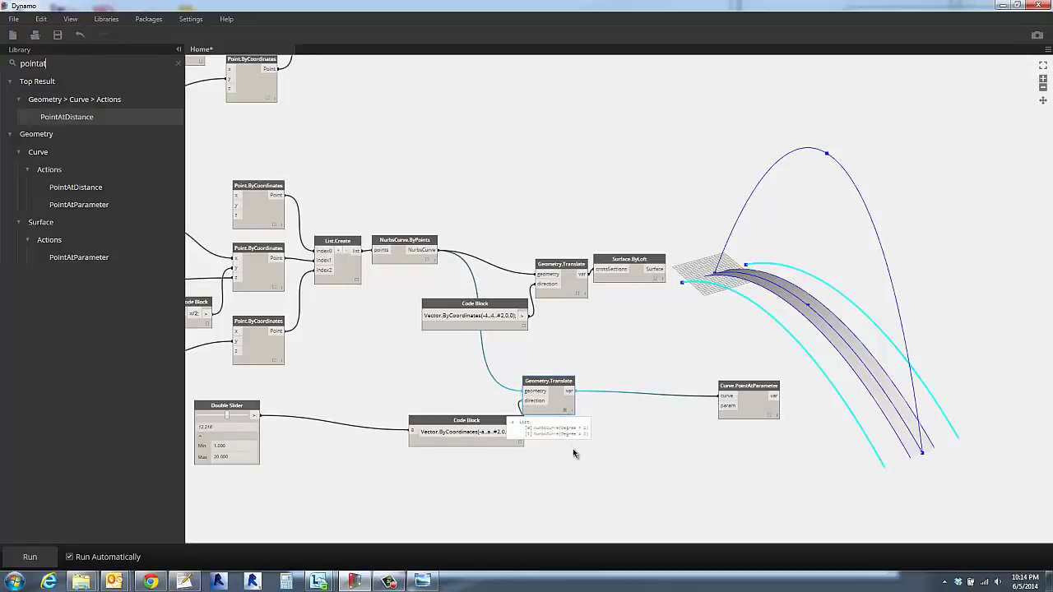
click(573, 450)
scroll(565, 443, up, 5)
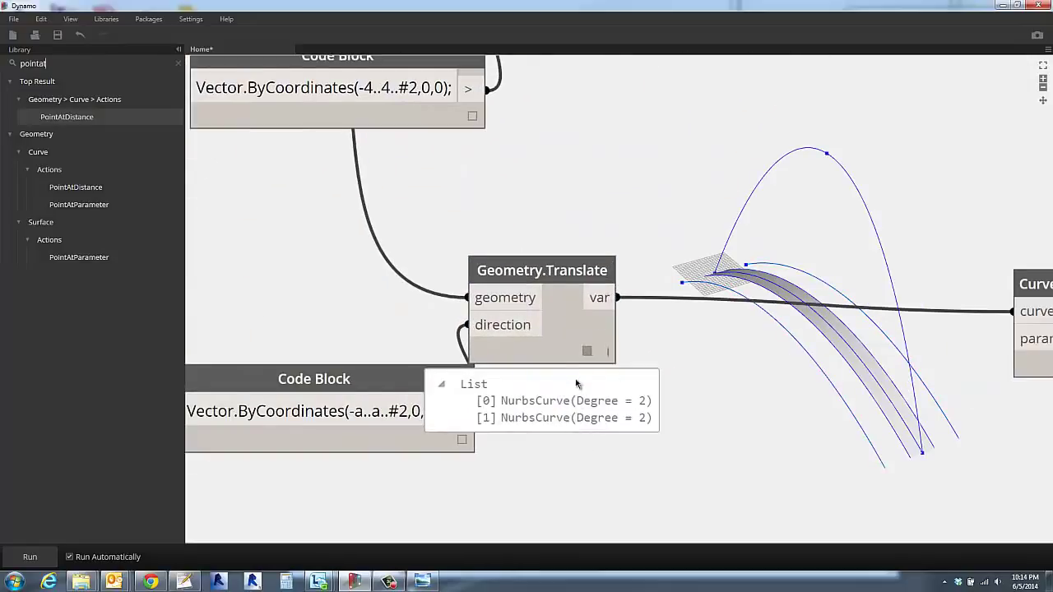
click(585, 348)
click(671, 413)
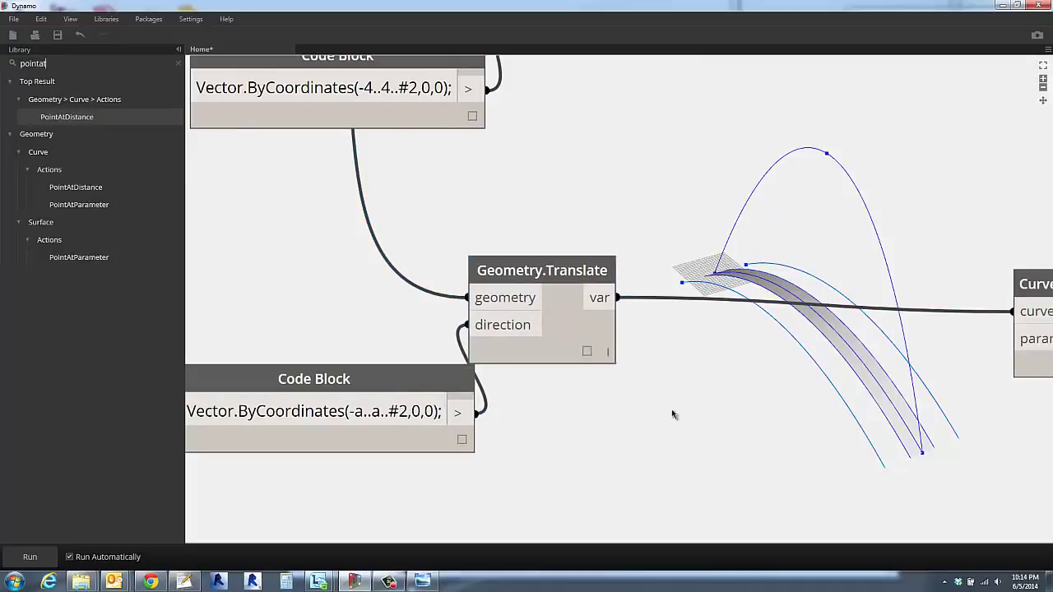
scroll(672, 414, down, 5)
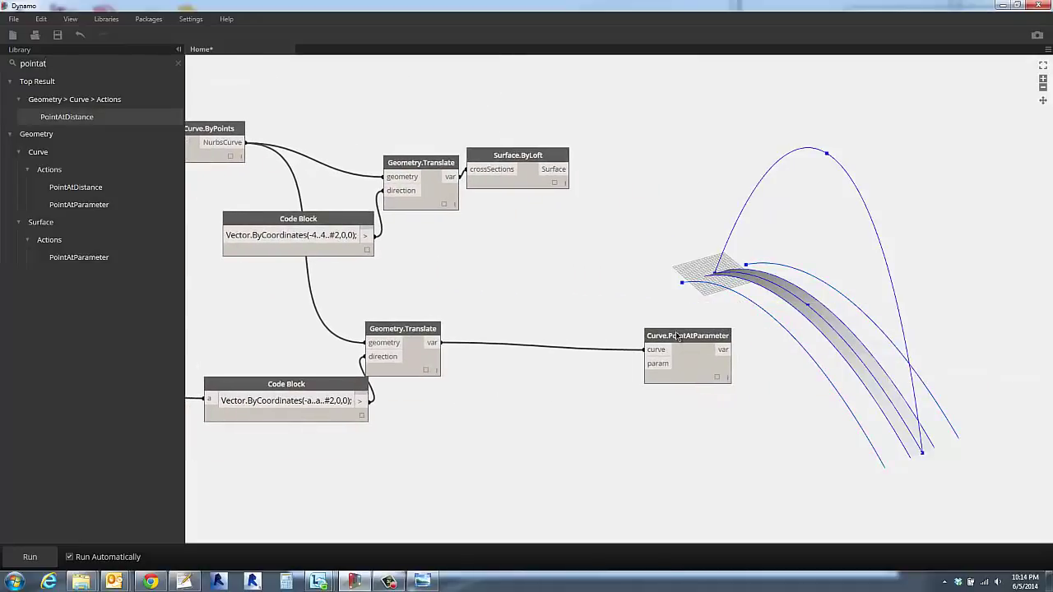
Move Curve.PointAtParameter slightly farther from the copied Geometry.Translate to leave room for its parameter nodes.
drag(676, 336, 708, 331)
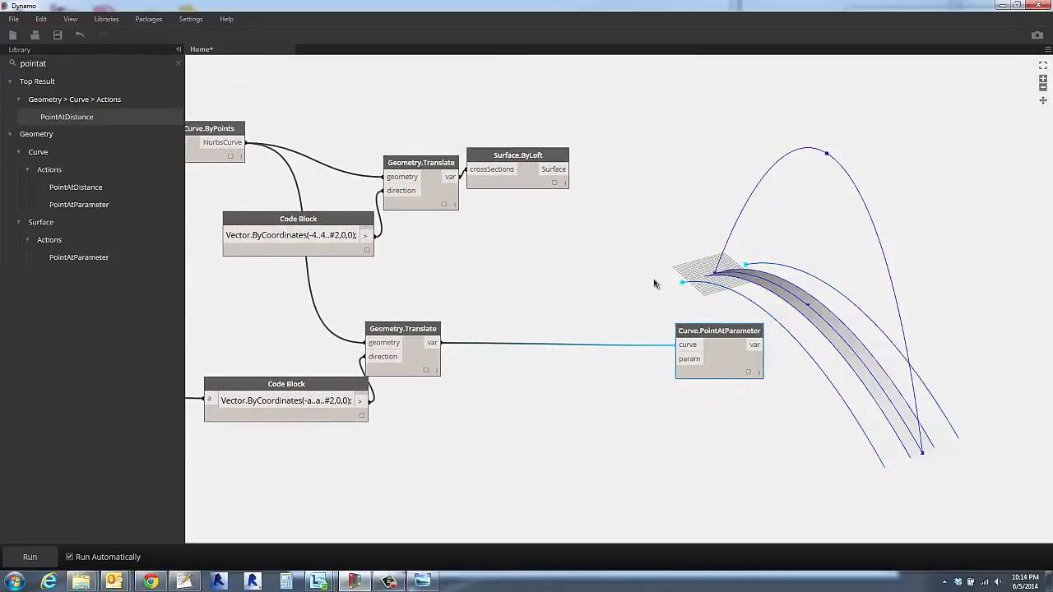
click(559, 255)
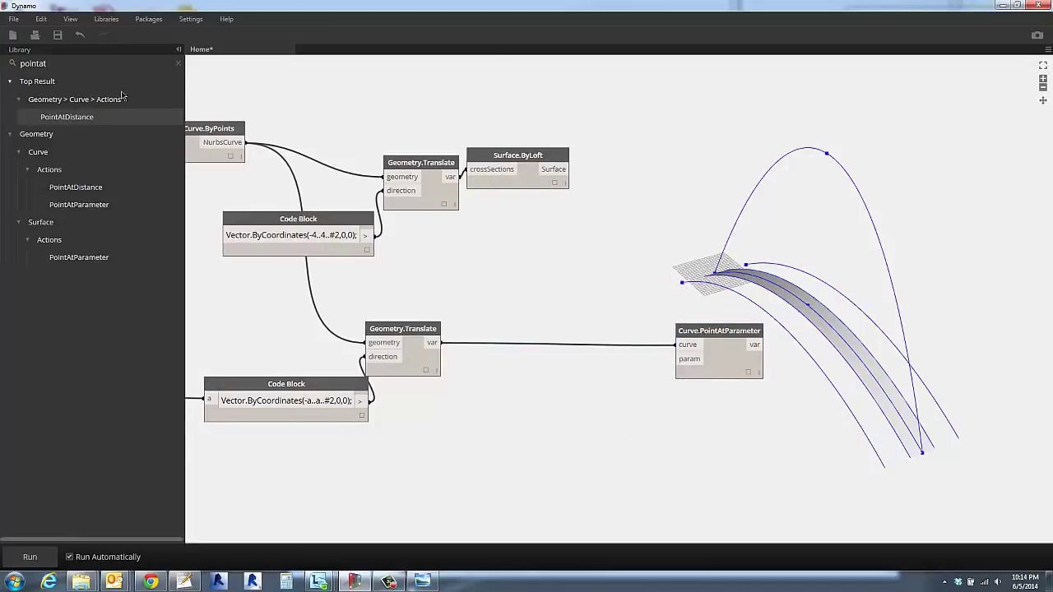
double_click(553, 398)
click(601, 445)
Add a Number Range node and place it just below Curve.PointAtParameter.
double_click(23, 63)
text(range)
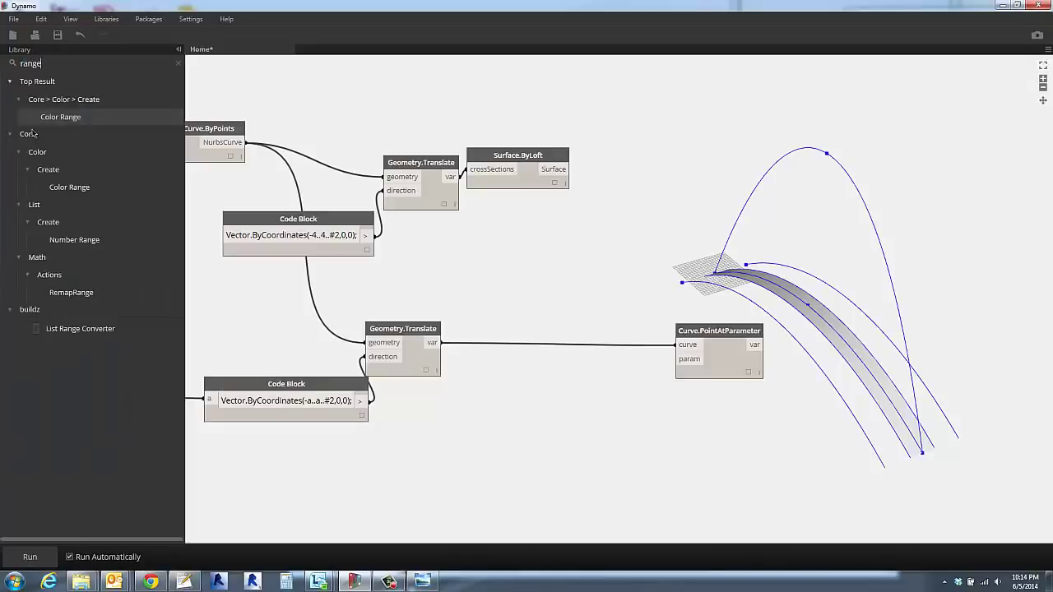
click(74, 240)
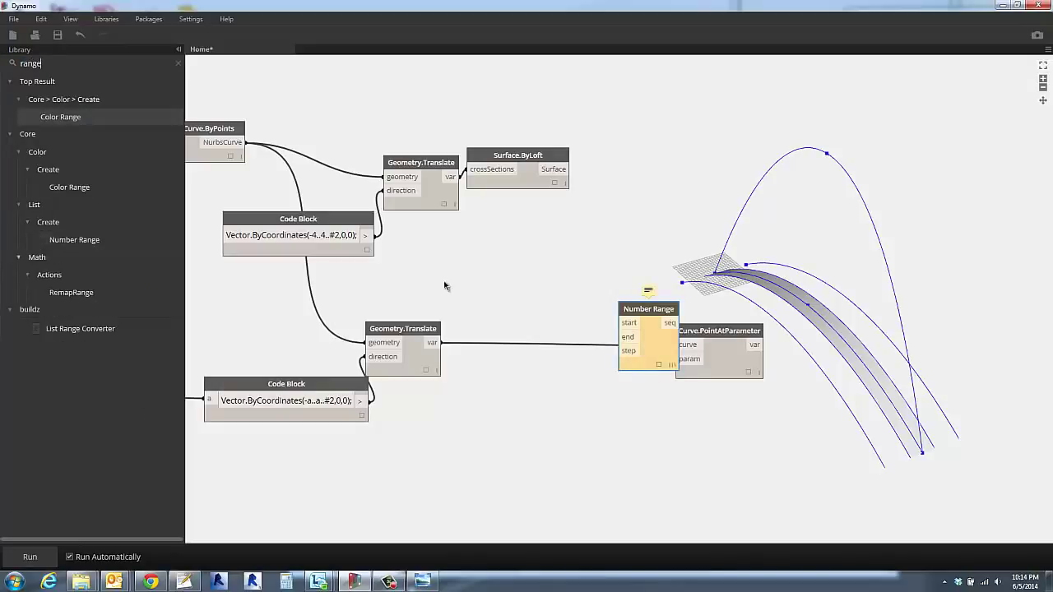
drag(631, 335, 632, 428)
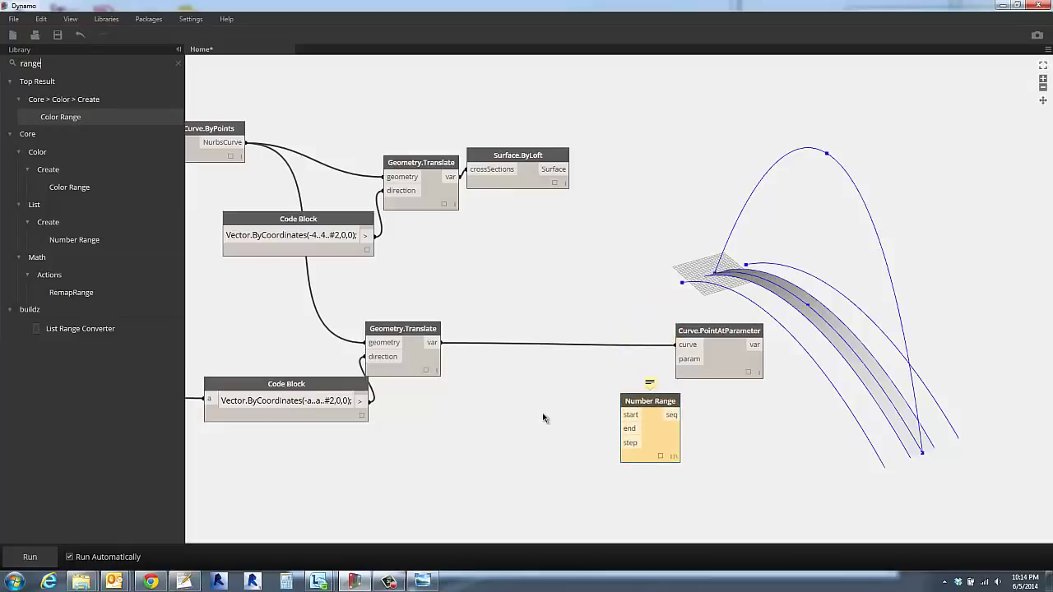
Create a code block before the Number Range node with the values 0, 1 and 2 on separate lines.
double_click(515, 416)
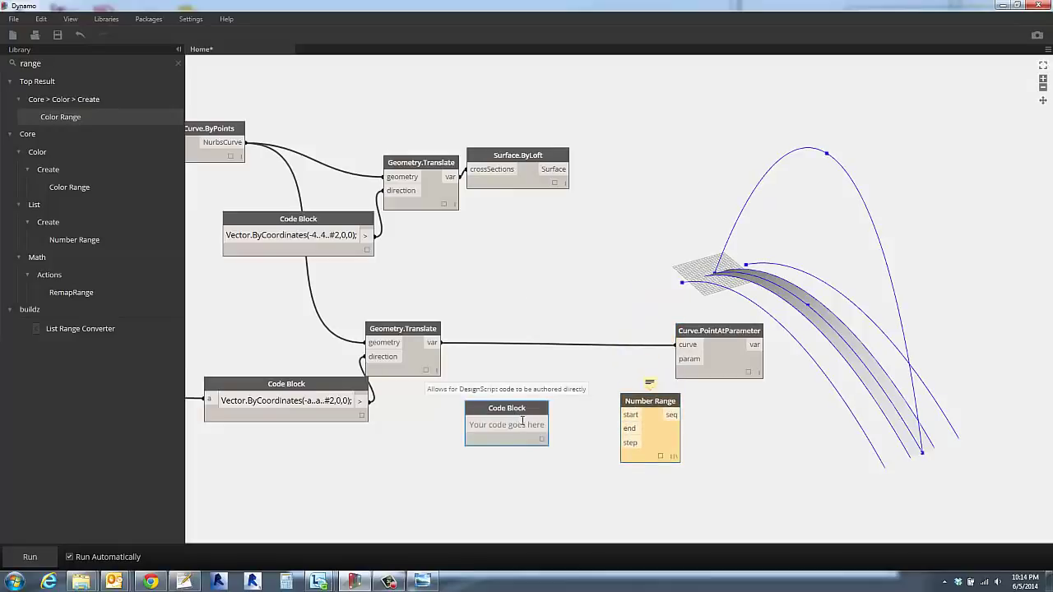
text(0)
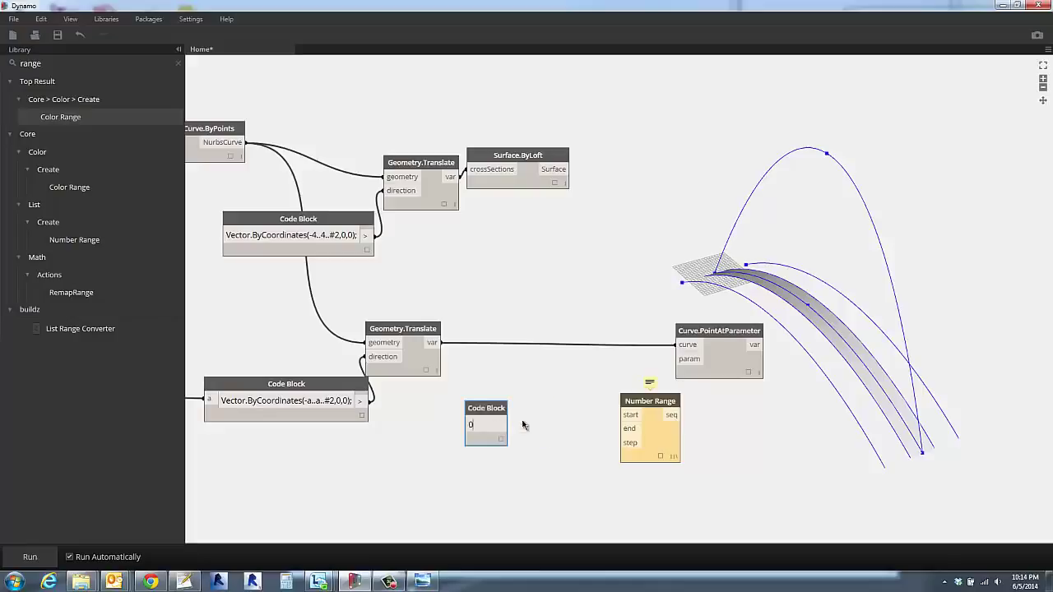
text(;)
key(Return)
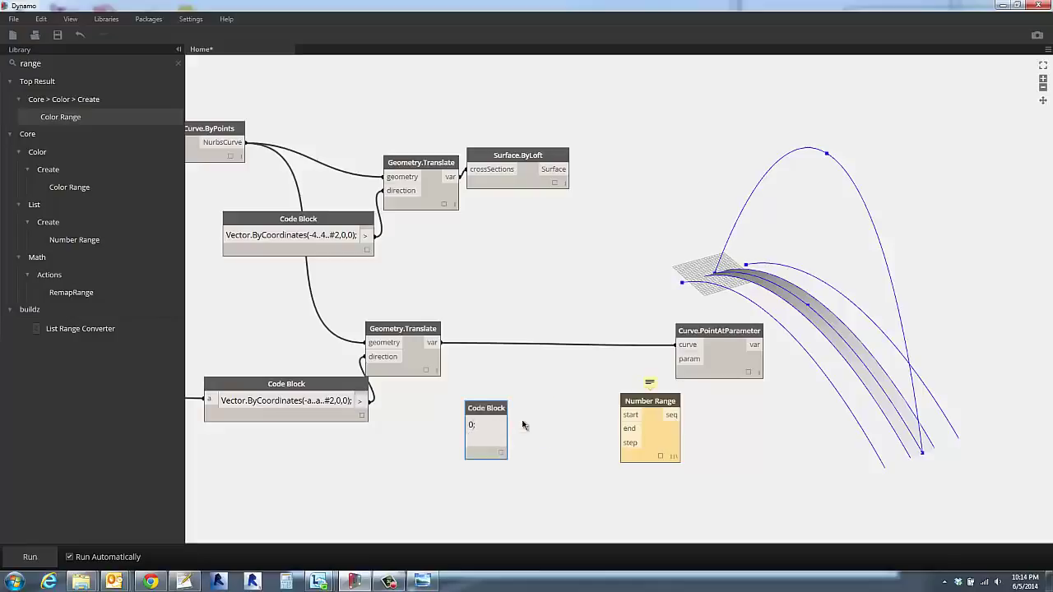
text(1;)
key(Return)
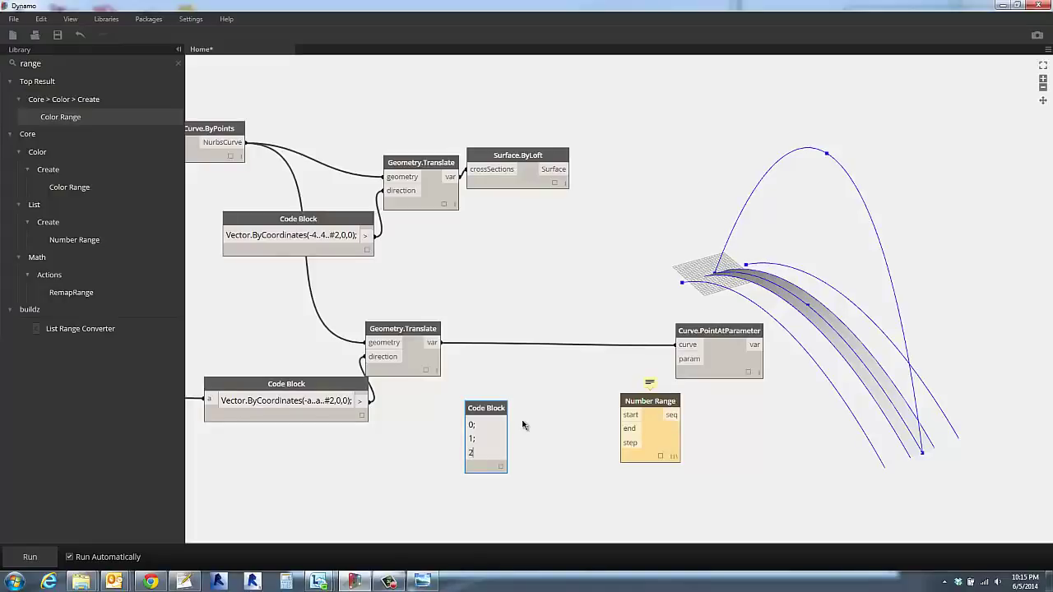
text(2)
click(516, 434)
Wire the code block's three outputs in order to Number Range's start, end and step inputs, and move Number Range closer to it.
drag(498, 454, 630, 443)
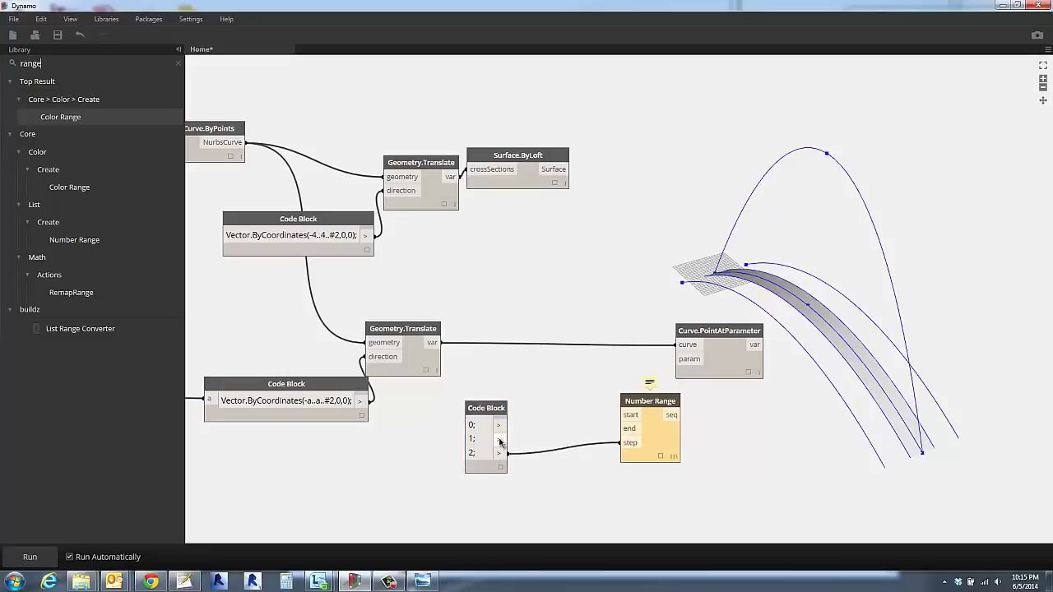
drag(498, 439, 628, 430)
drag(498, 426, 604, 398)
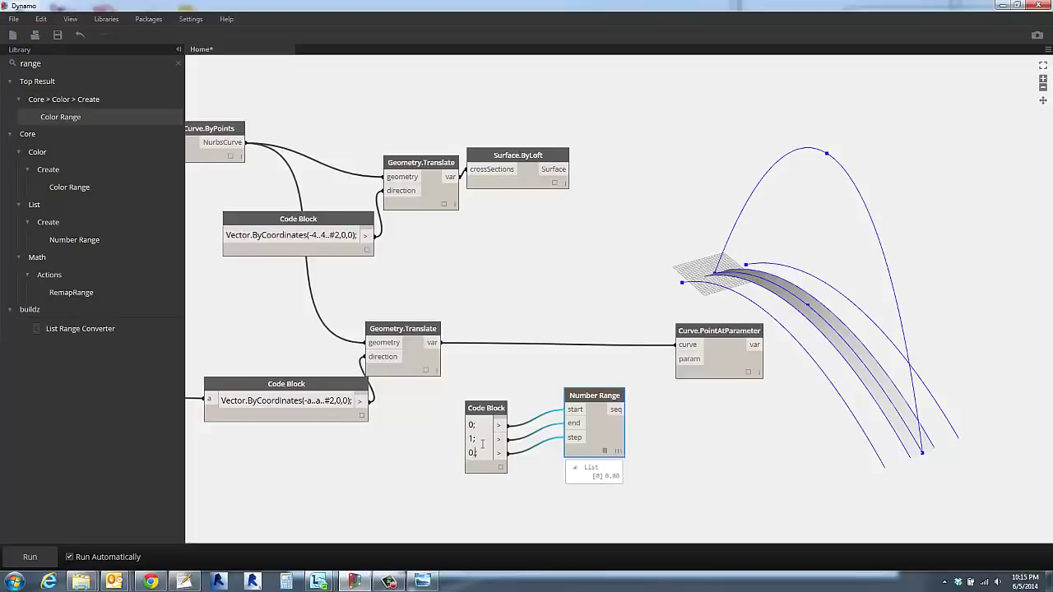
Set the third code block value to 0.1 and connect the Number Range output to the param input of Curve.PointAtParameter.
click(516, 491)
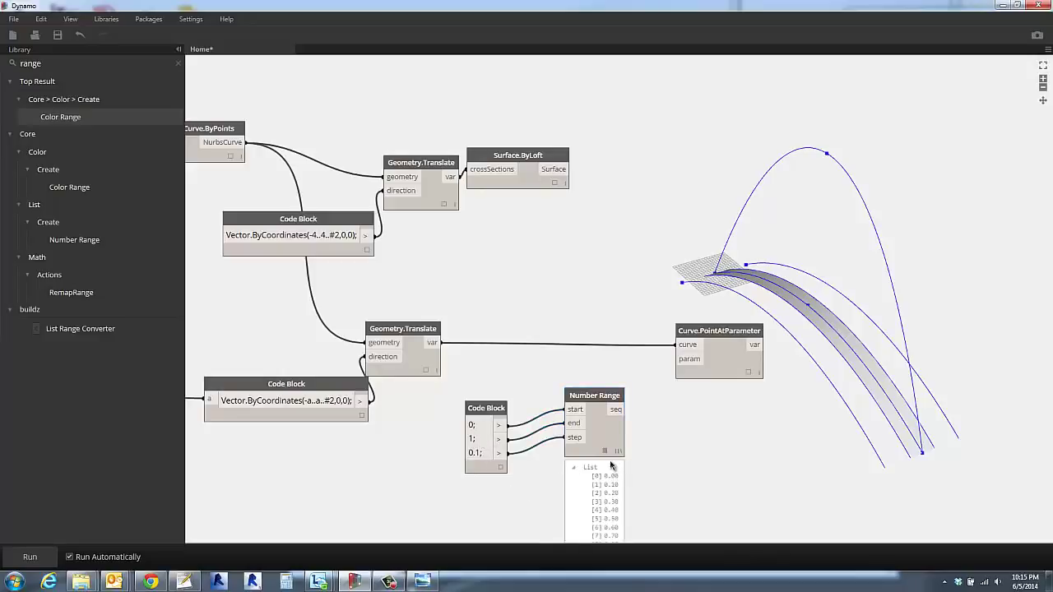
drag(607, 402, 586, 351)
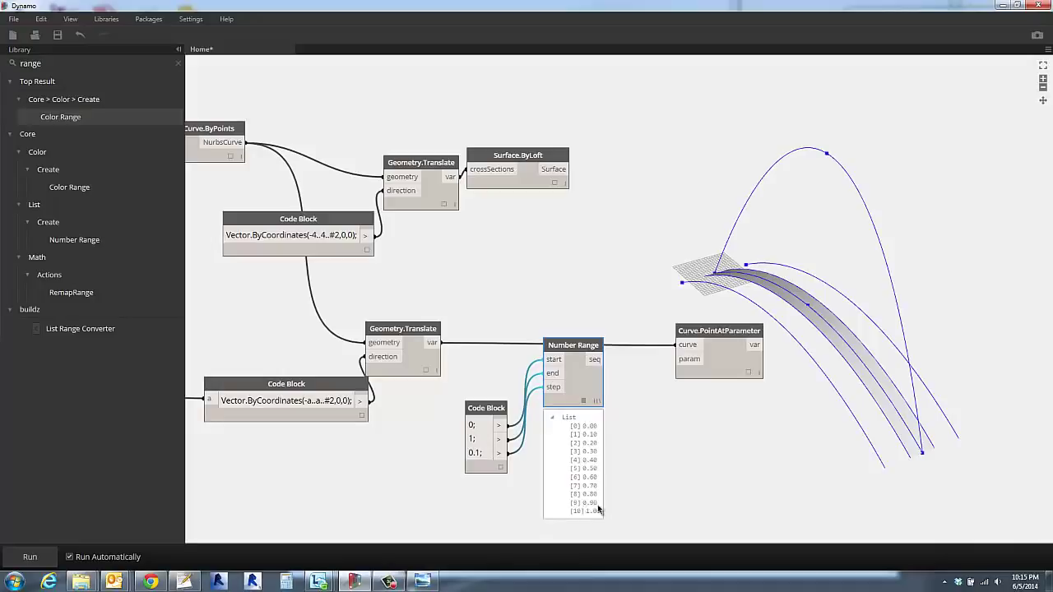
click(598, 359)
click(690, 360)
Check the lacing options of Curve.PointAtParameter and compare the output lists of the lower Geometry.Translate and Number Range nodes.
right_click(750, 367)
mouse_move(775, 387)
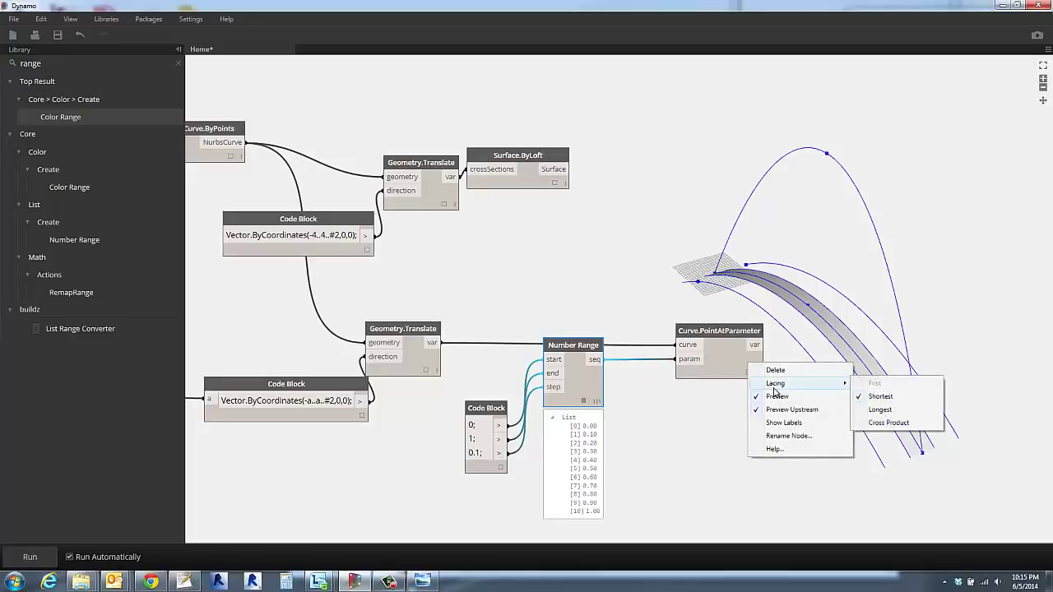
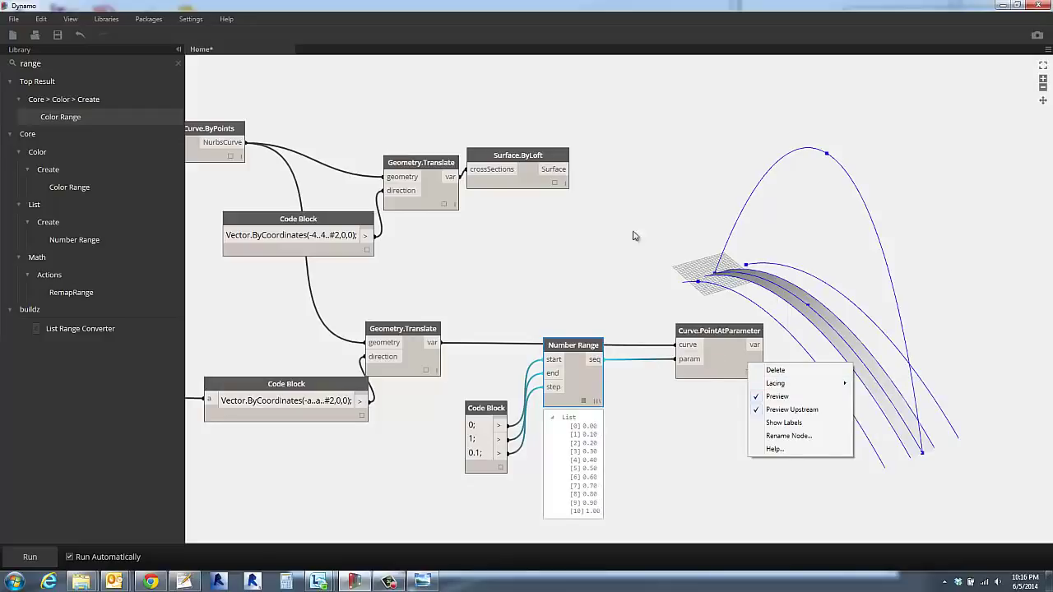
click(427, 375)
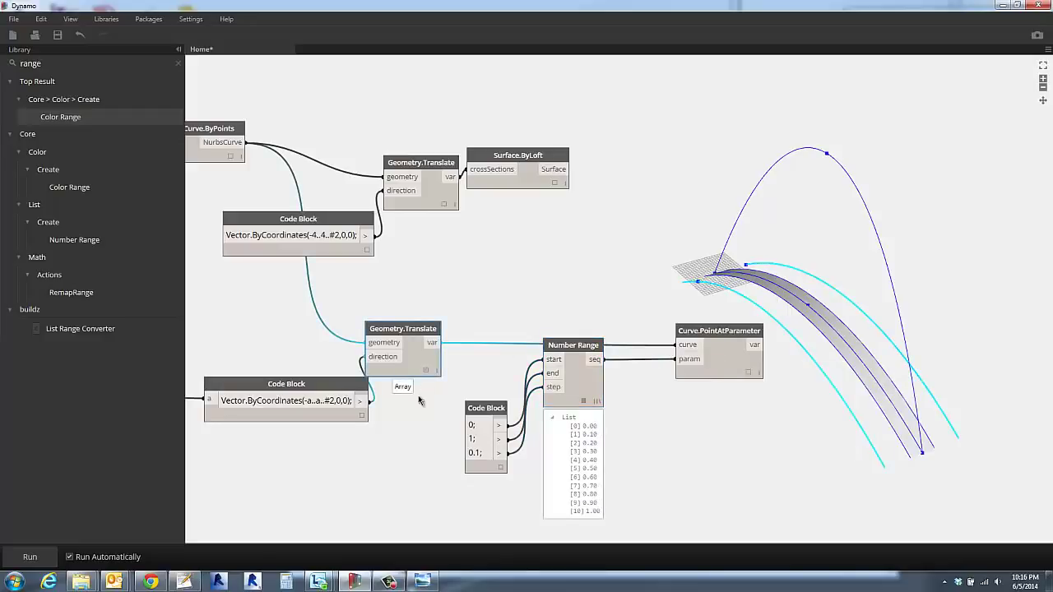
mouse_move(409, 401)
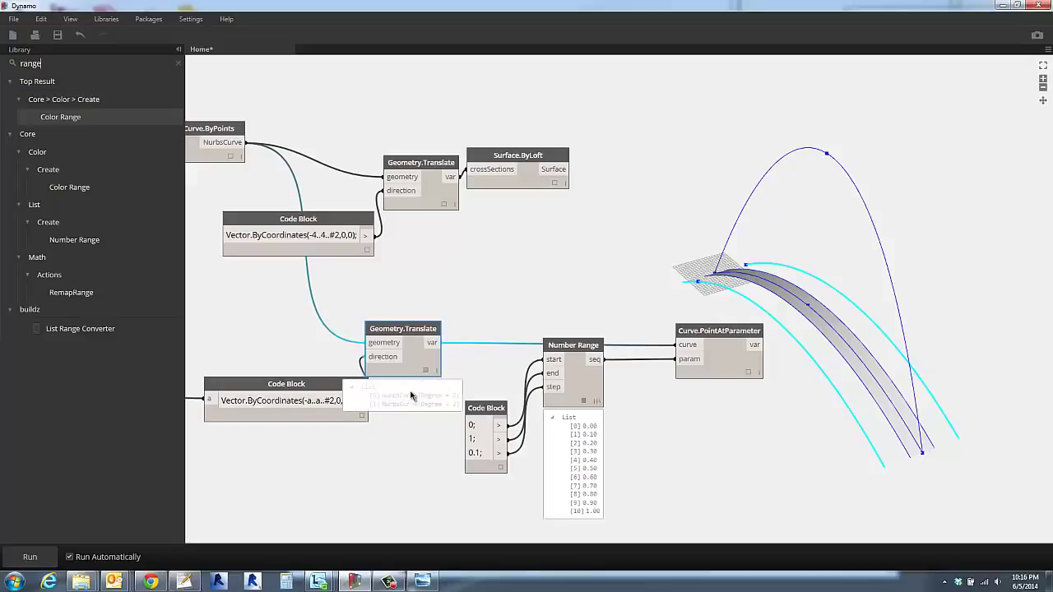
click(489, 369)
click(577, 399)
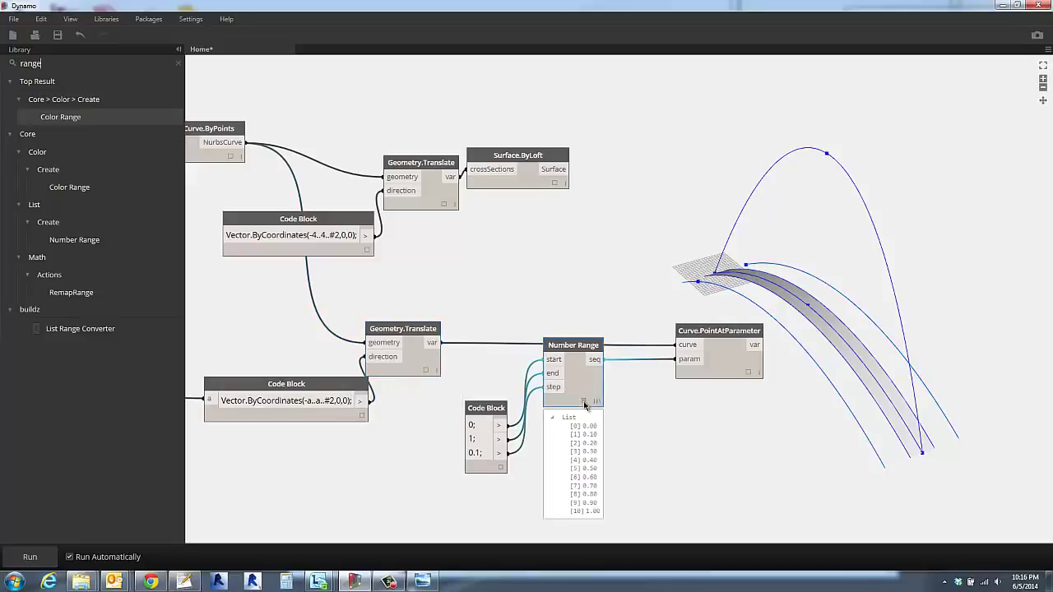
click(751, 375)
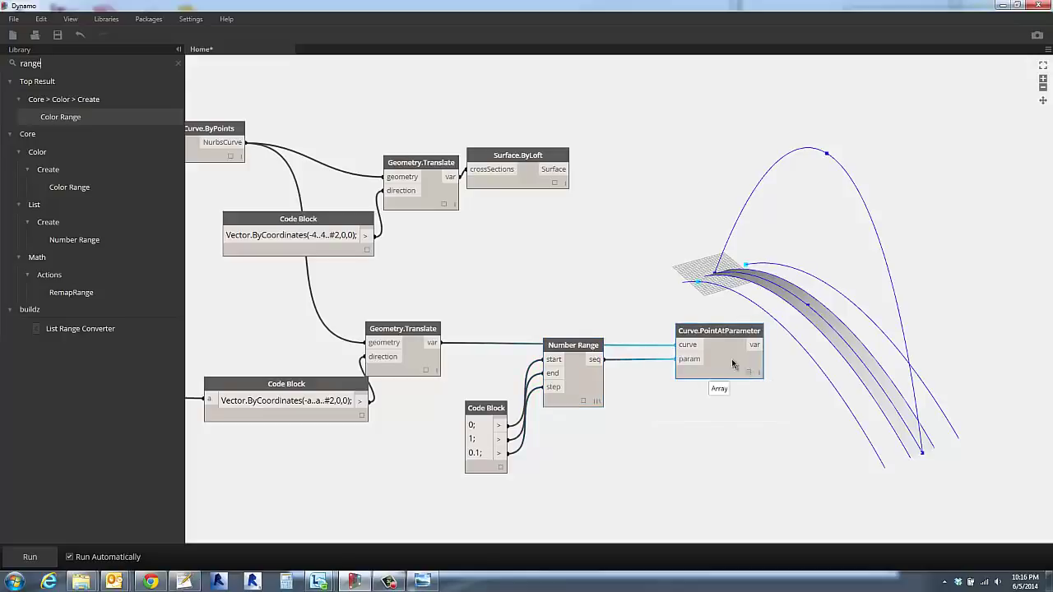
Set the lacing of Curve.PointAtParameter to Cross Product and place the Number Range node back beside its code block.
right_click(730, 362)
mouse_move(765, 381)
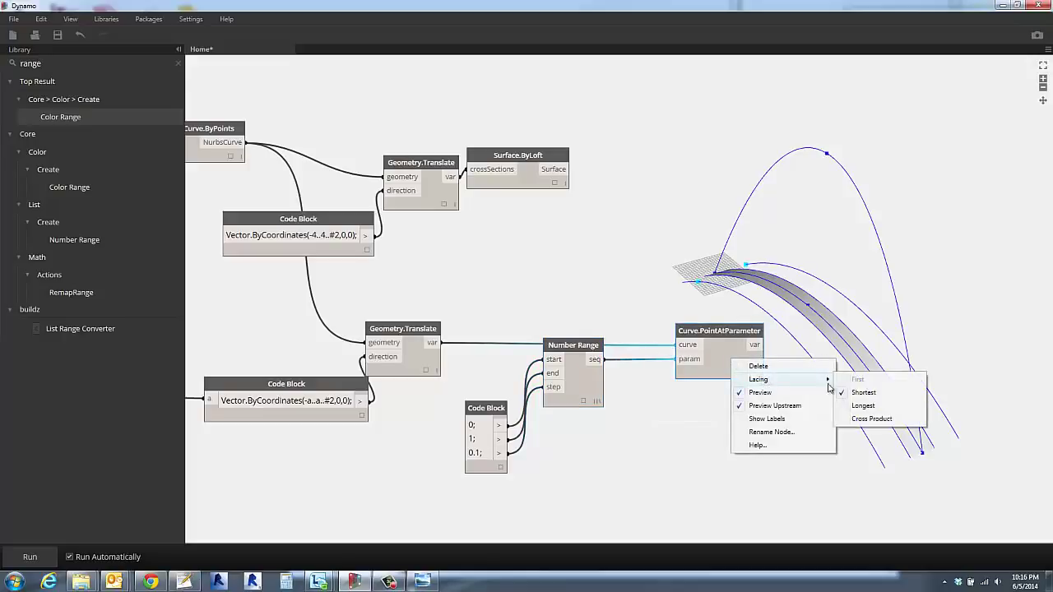
click(861, 419)
click(817, 411)
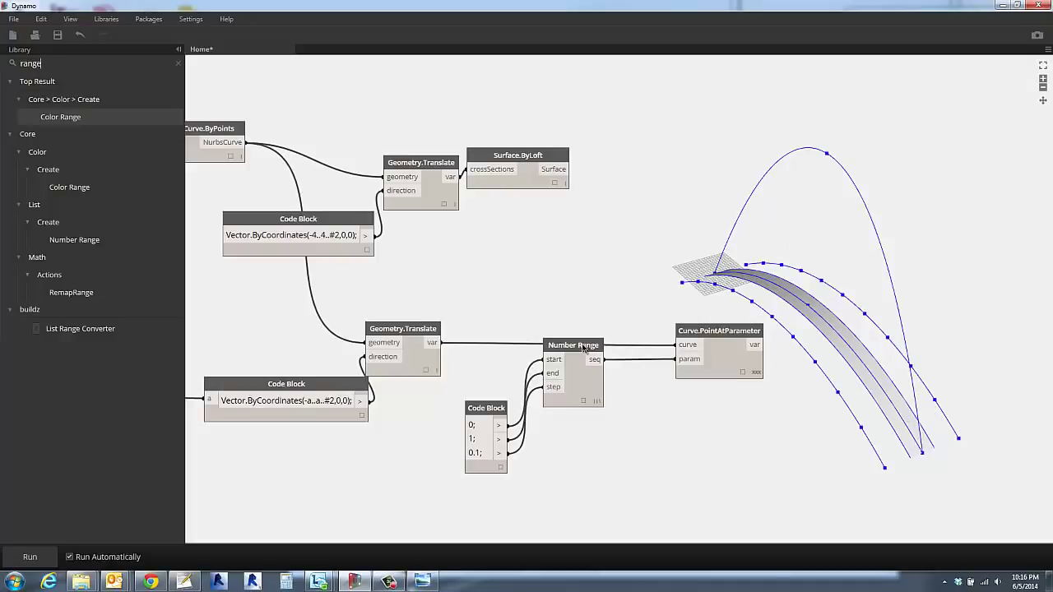
drag(582, 347, 559, 411)
click(556, 383)
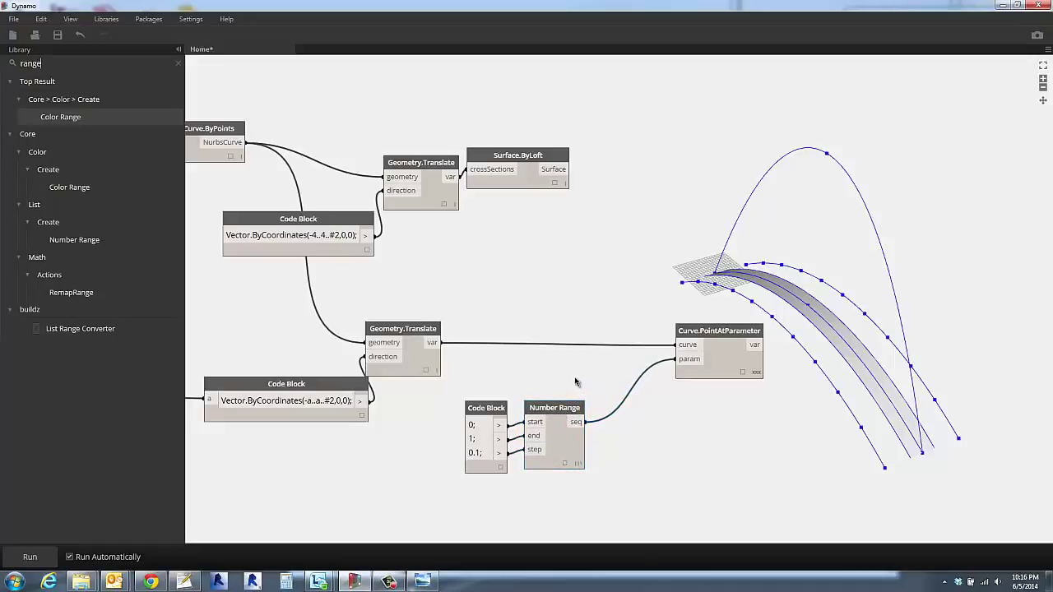
Add a code block with the range 0..1..#10 above the Number Range node and show its output list.
double_click(550, 320)
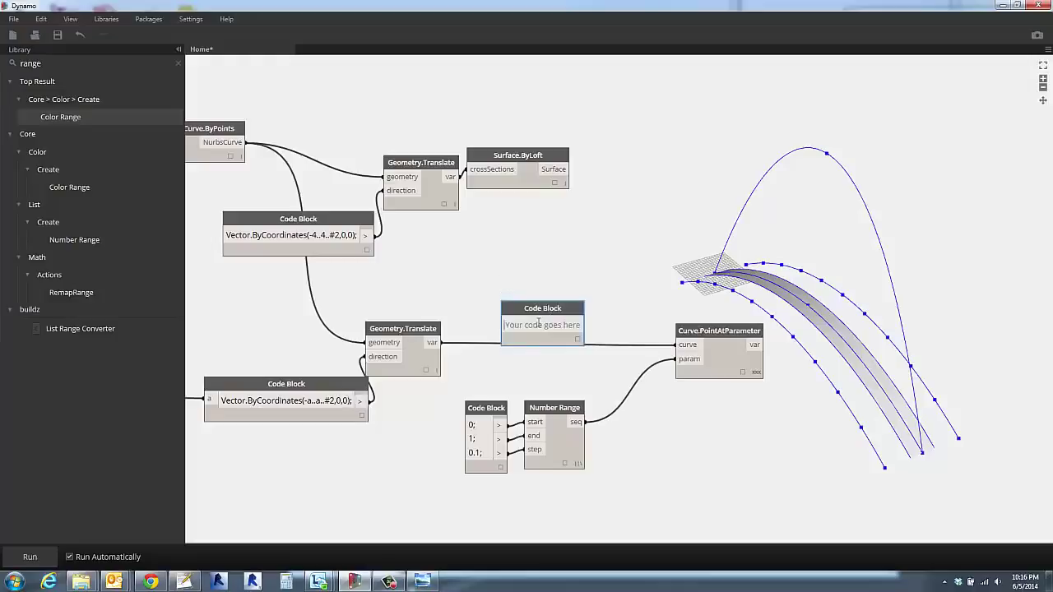
text(0)
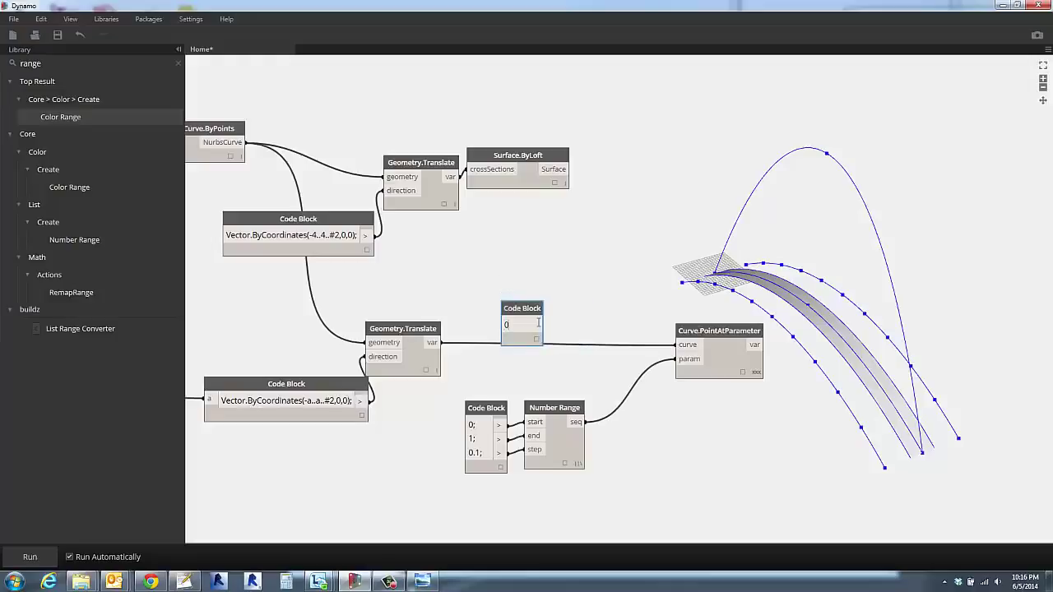
text(..1)
scroll(538, 323, up, 5)
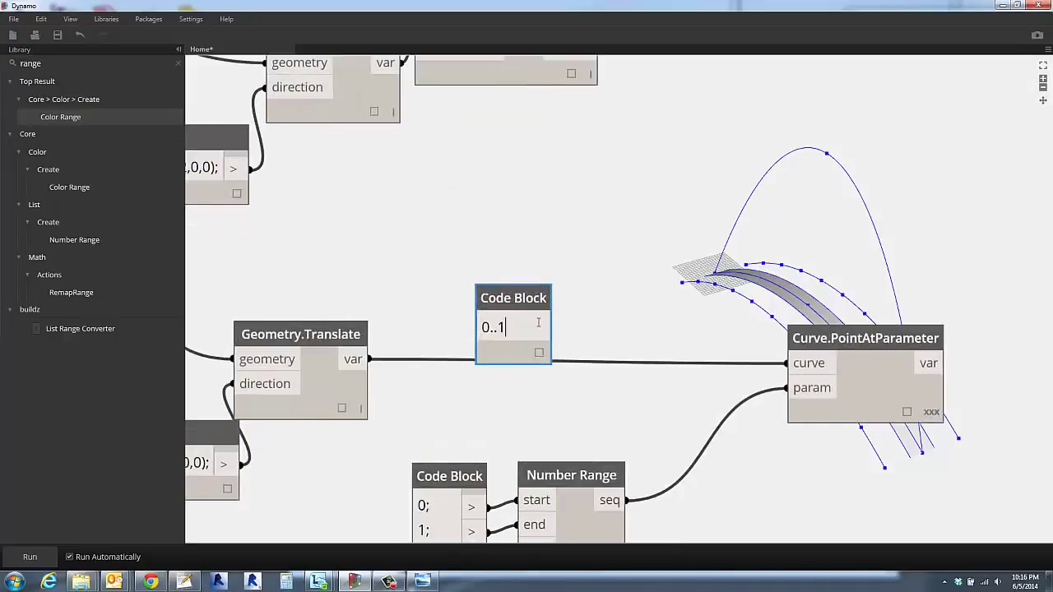
text(.1)
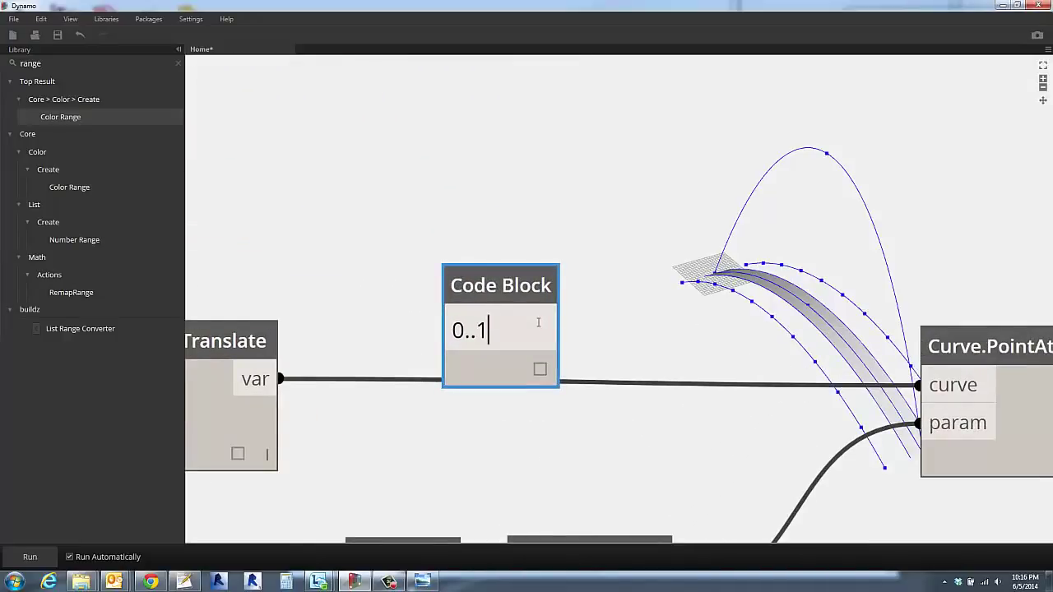
text(..#10)
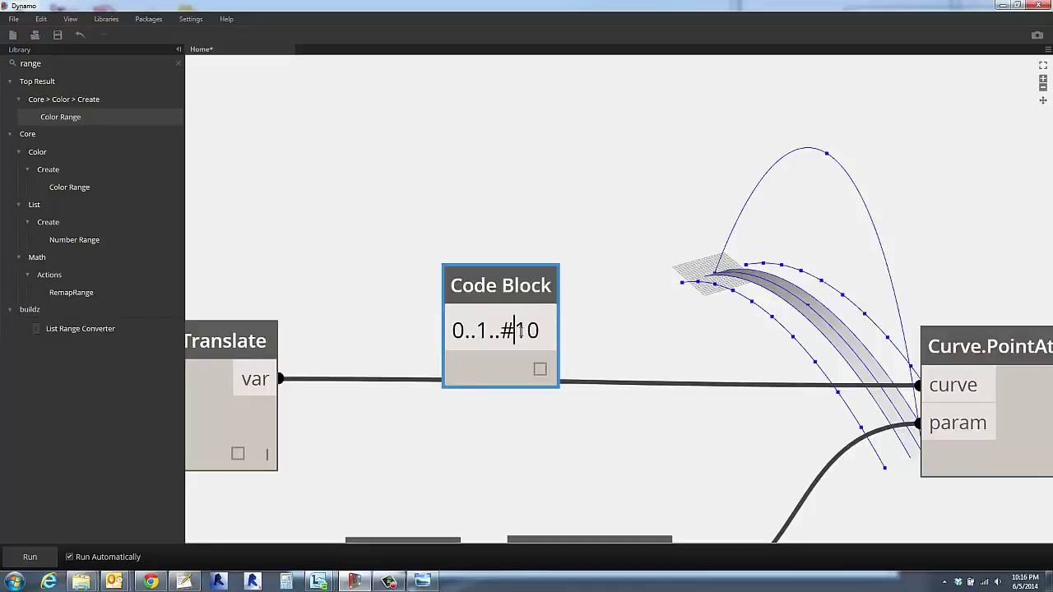
click(598, 329)
mouse_move(574, 372)
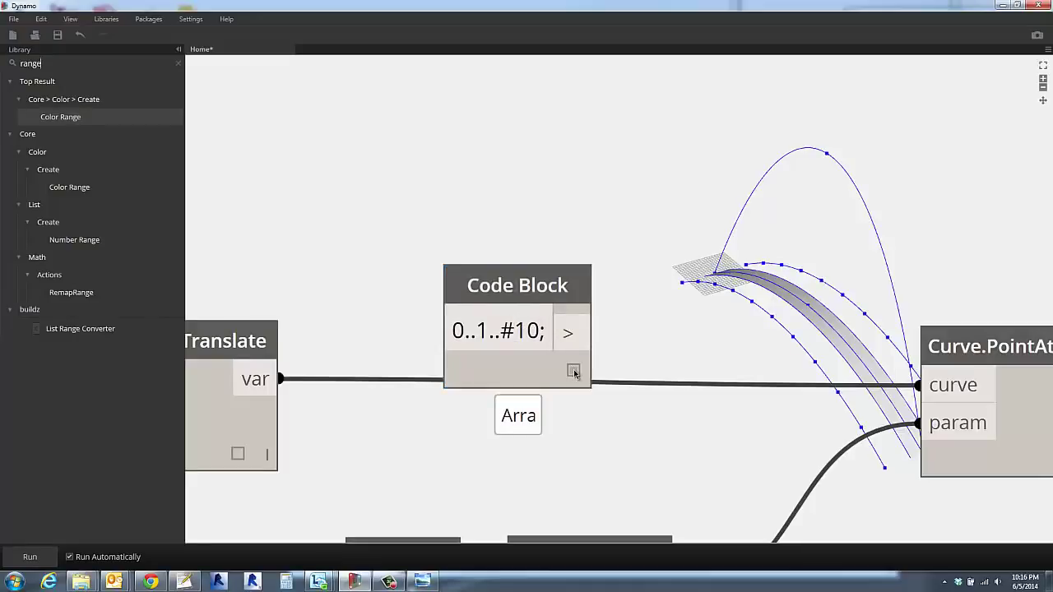
scroll(618, 370, down, 4)
middle_drag(618, 370, 600, 281)
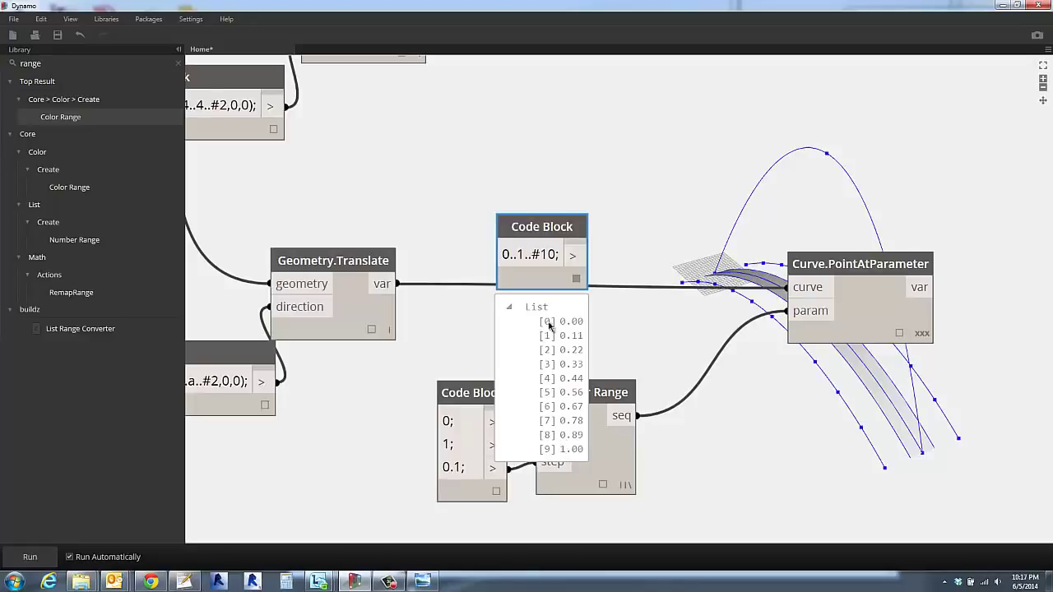
Change the new code block's range to 0..1..#9.
click(547, 254)
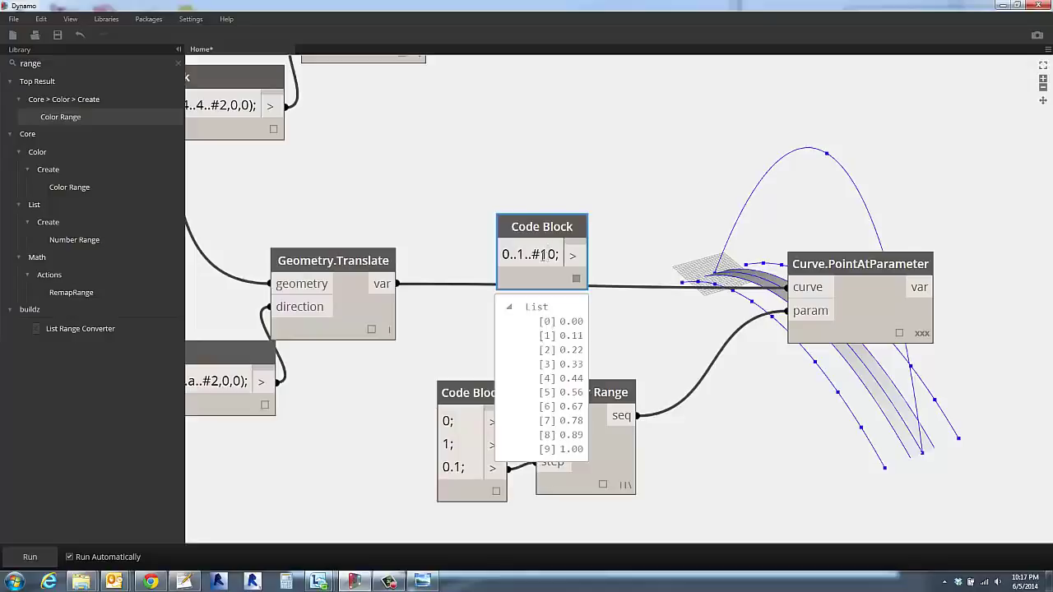
double_click(546, 254)
text(9)
click(589, 246)
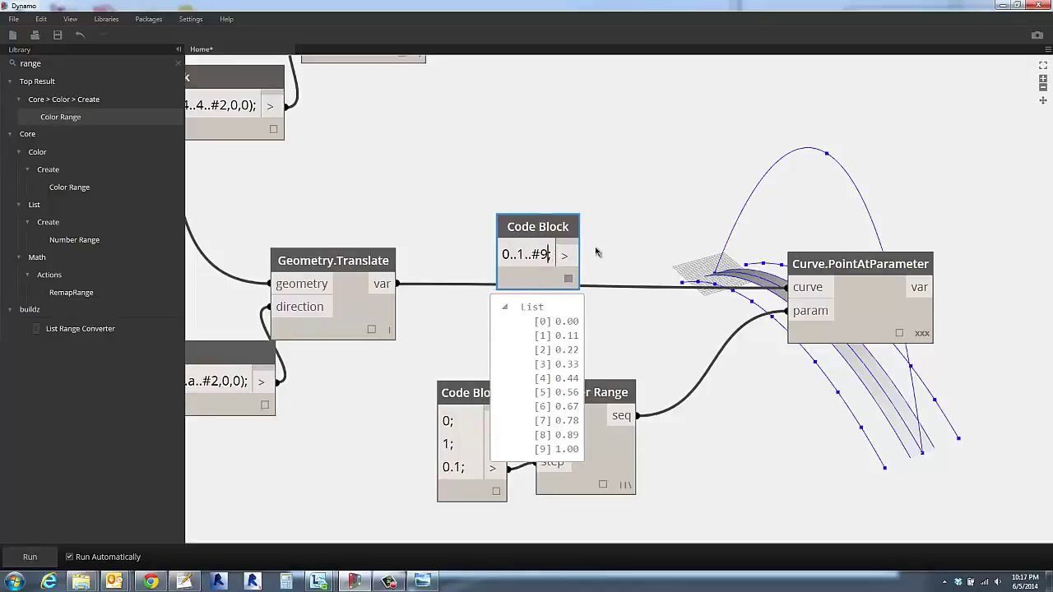
Change the code block's range to 0..1..#11 and collapse its output list.
click(551, 256)
click(550, 256)
key(BackSpace)
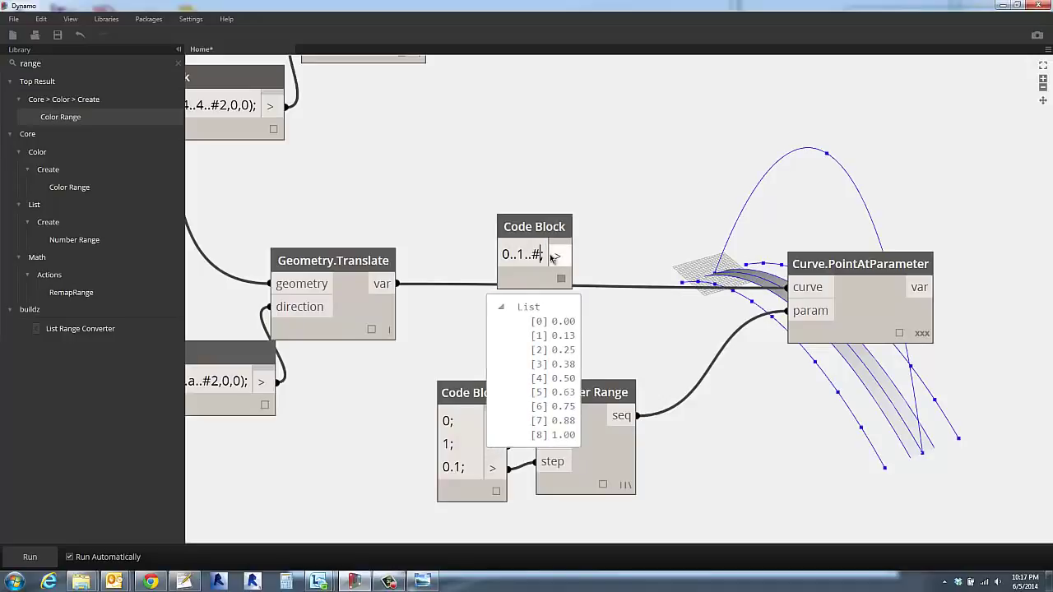
text(11)
click(616, 244)
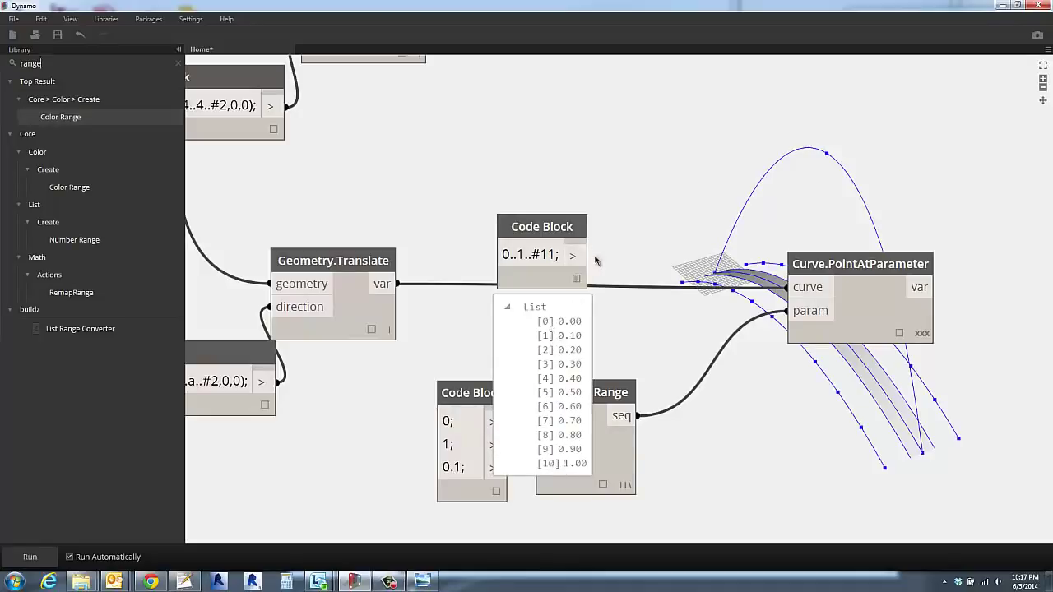
click(507, 309)
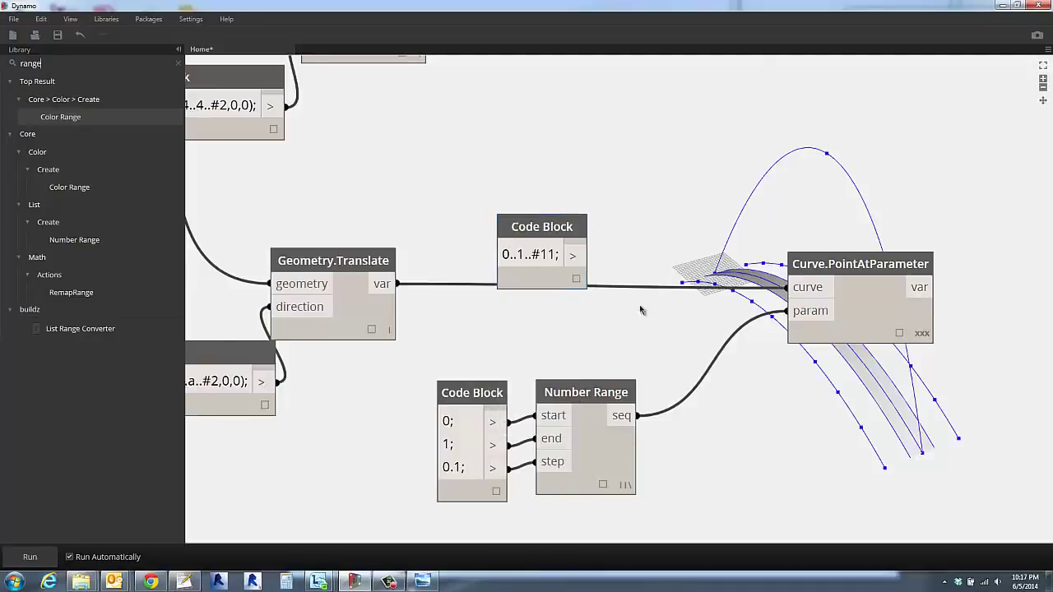
Feed the 0..1..#11 code block into the param input of Curve.PointAtParameter, then delete the old three-value code block and Number Range node.
drag(589, 255, 790, 311)
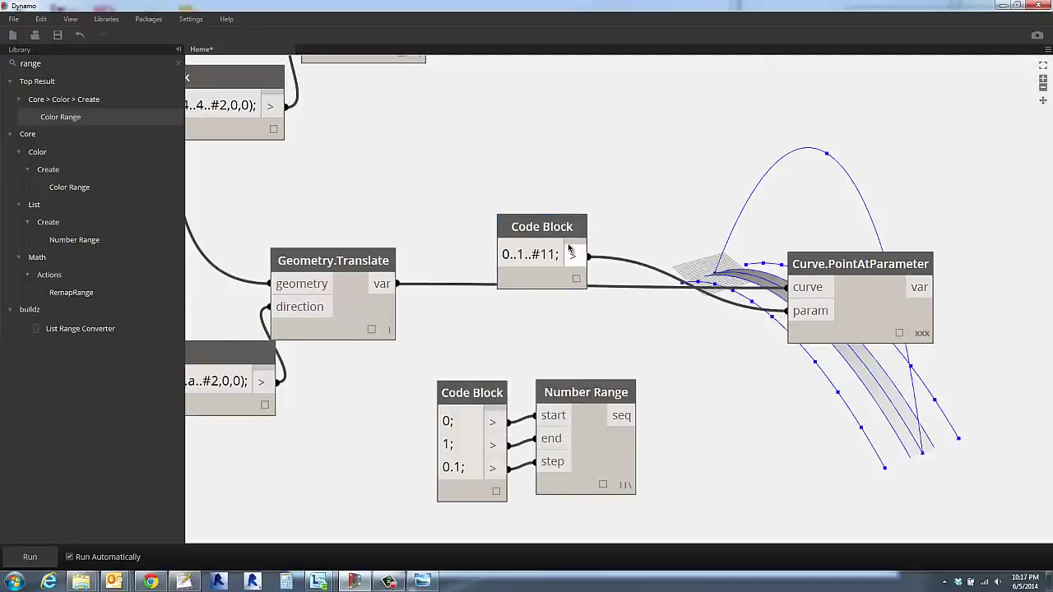
drag(555, 231, 628, 317)
drag(393, 362, 704, 484)
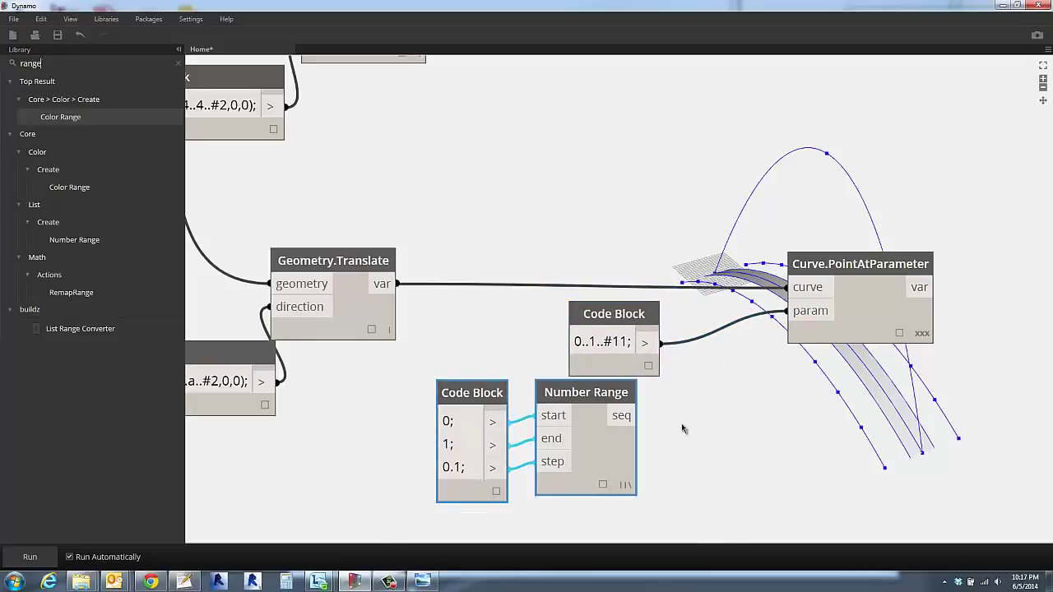
drag(572, 391, 650, 396)
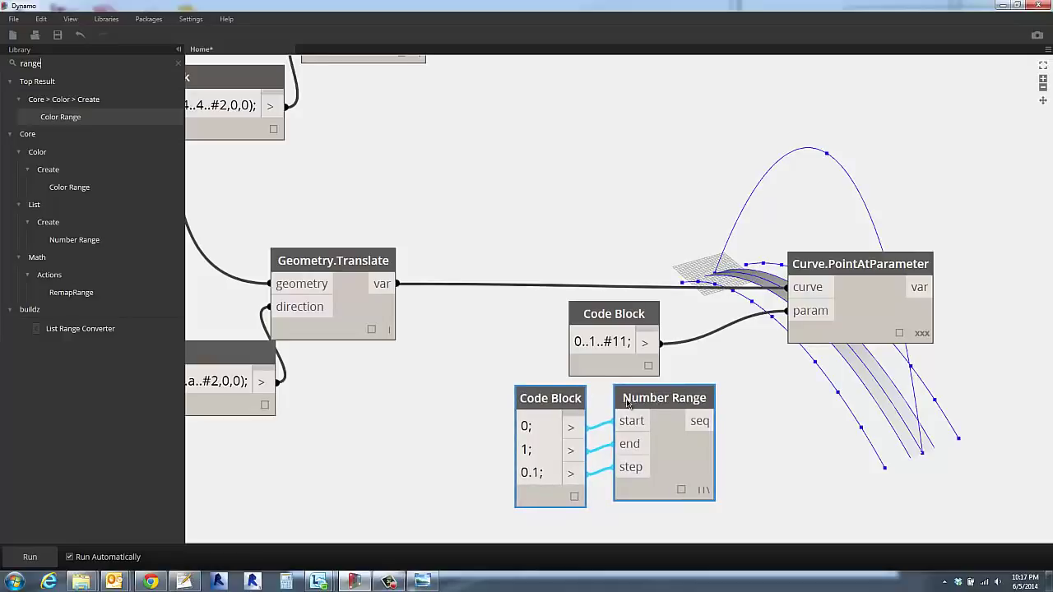
key(Delete)
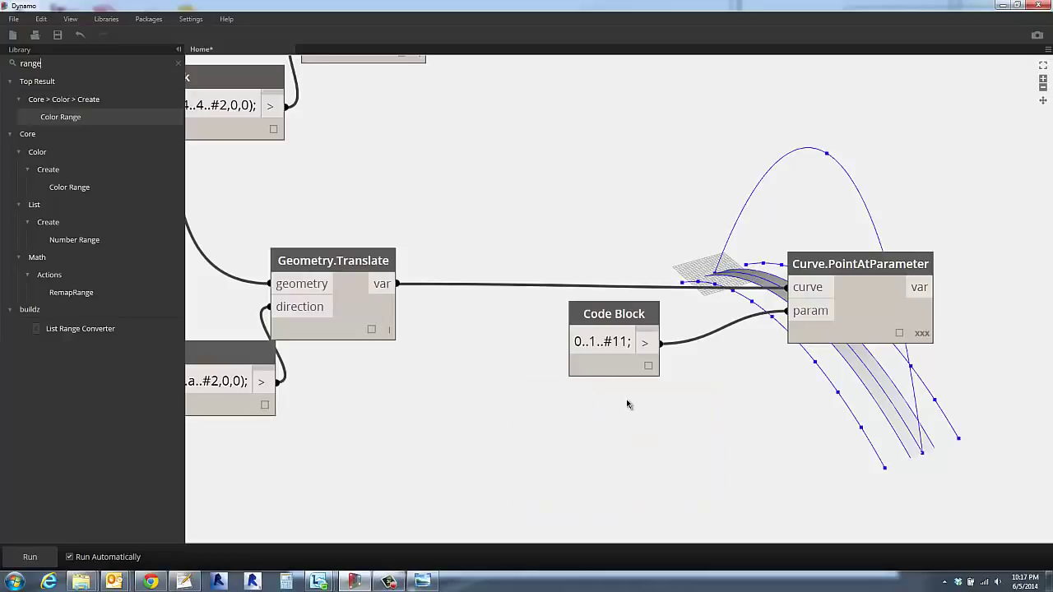
Tidy the graph by arranging the 0..1..#11 code block below the curve wire, just before the Curve.PointAtParameter node.
drag(608, 321, 549, 399)
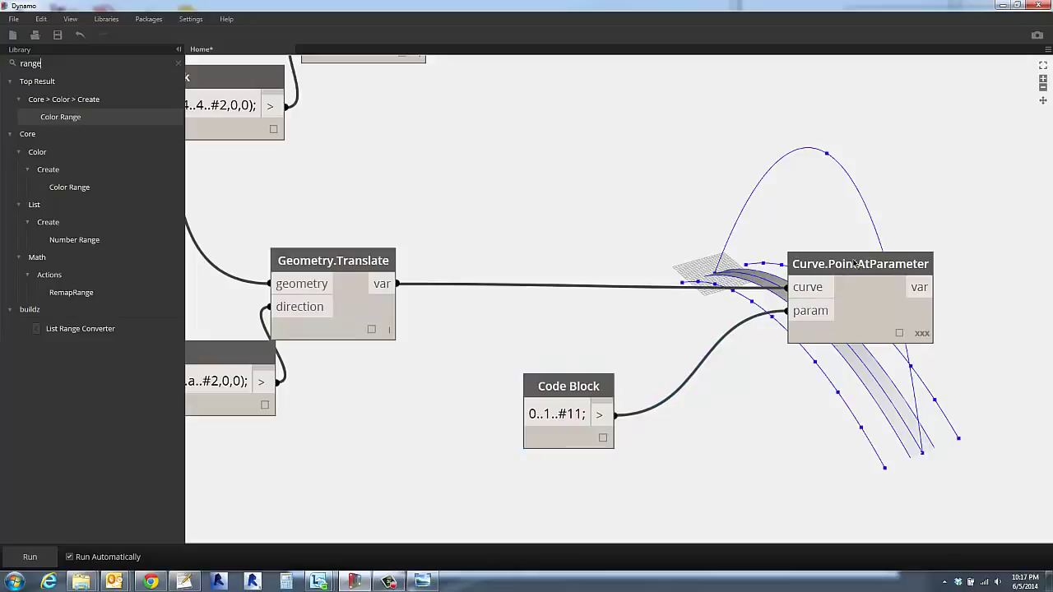
drag(852, 263, 743, 267)
scroll(802, 400, down, 4)
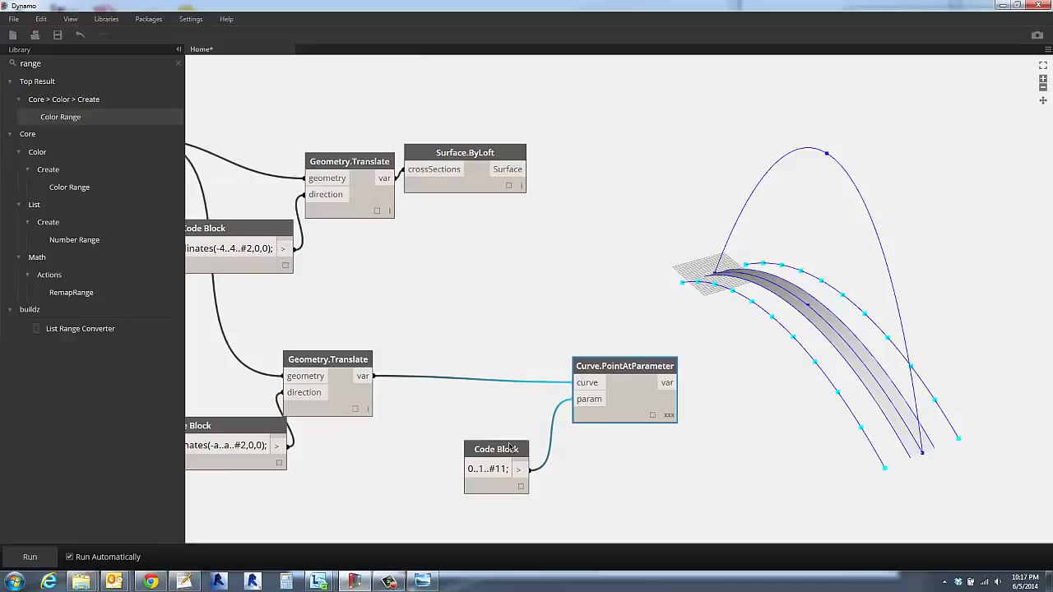
drag(512, 442, 523, 417)
drag(617, 367, 656, 369)
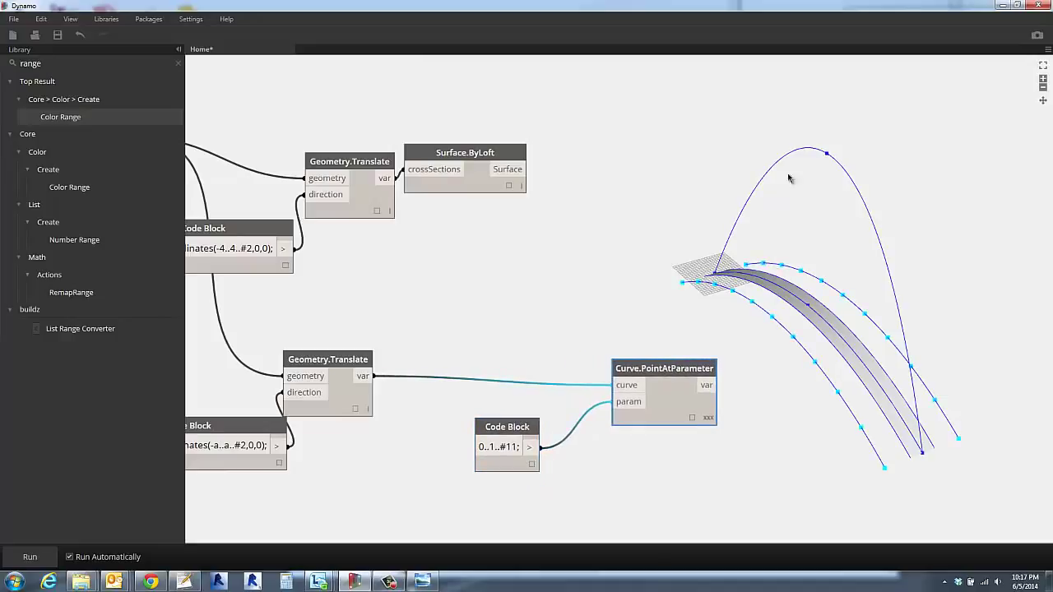
click(805, 149)
Examine the overall graph, comparing the upper NurbsCurve.ByPoints chain for the arch with the lower walkway chain.
scroll(696, 243, down, 2)
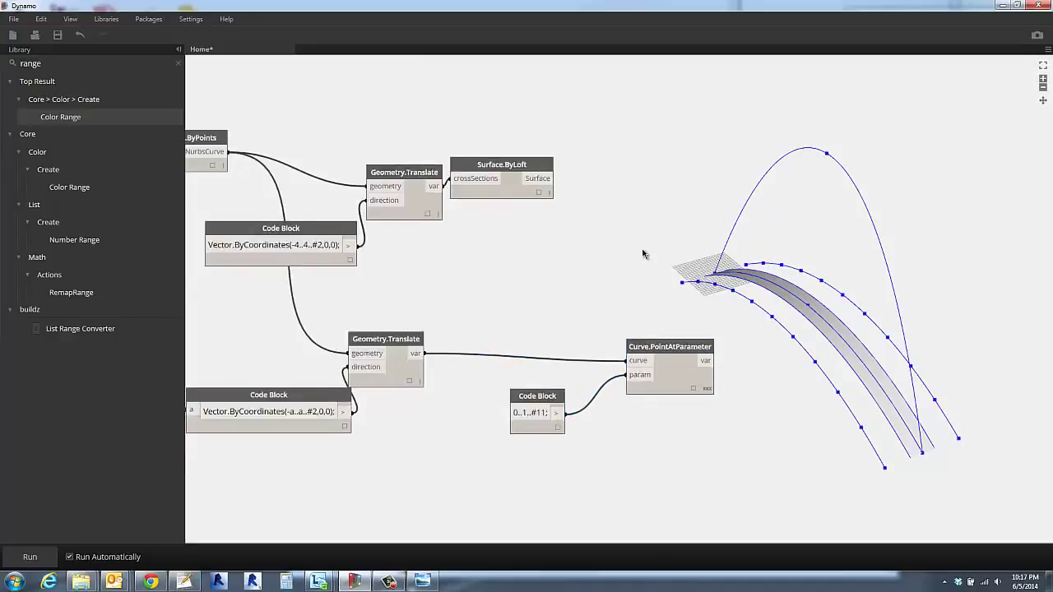
middle_drag(664, 321, 642, 434)
scroll(625, 358, down, 3)
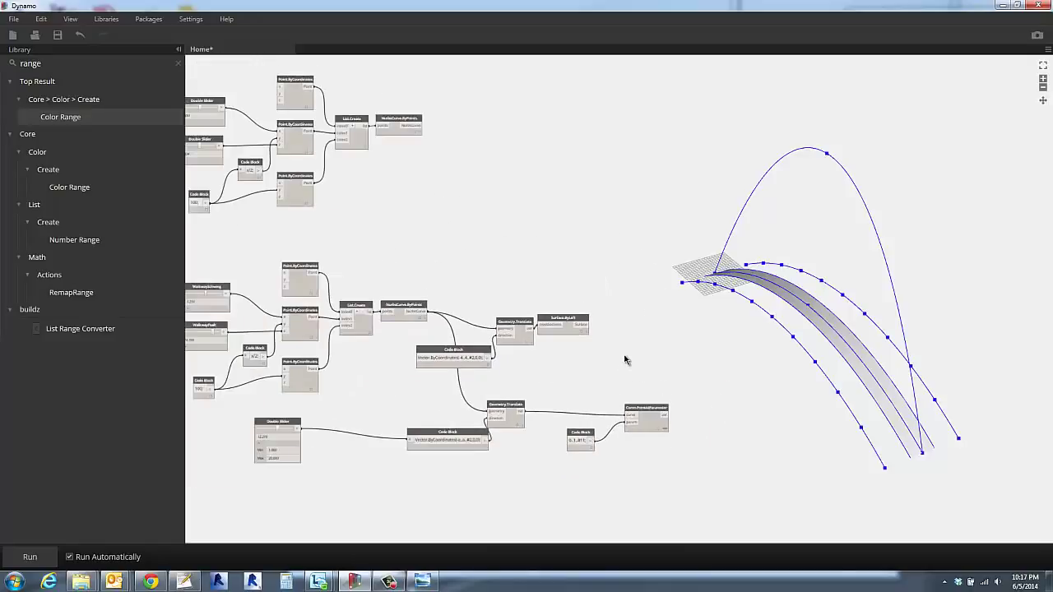
middle_drag(625, 358, 621, 380)
scroll(400, 120, up, 5)
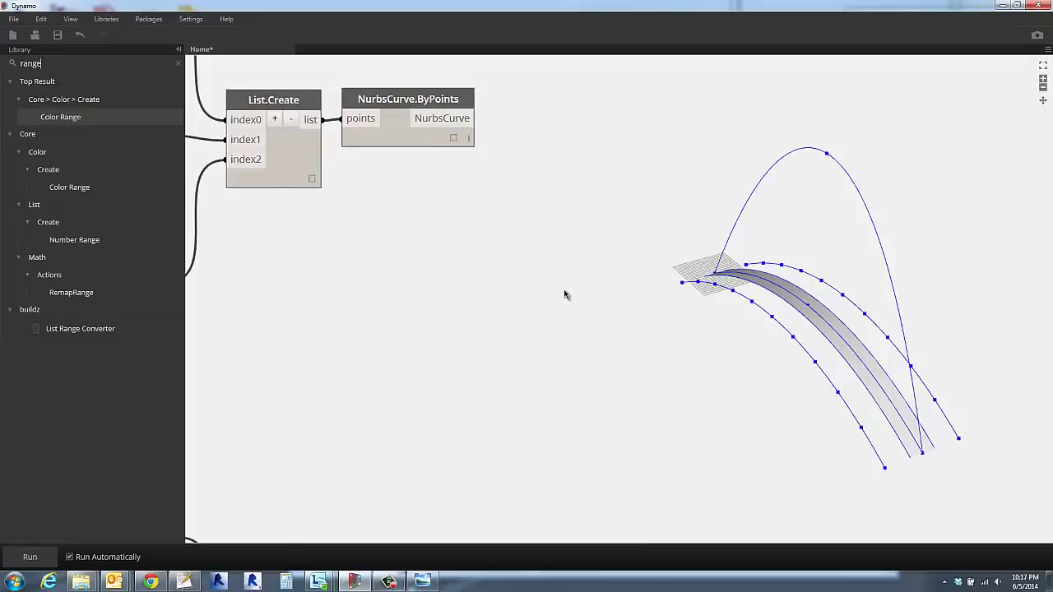
scroll(565, 292, down, 4)
middle_drag(564, 292, 530, 179)
scroll(534, 183, up, 1)
scroll(598, 280, down, 3)
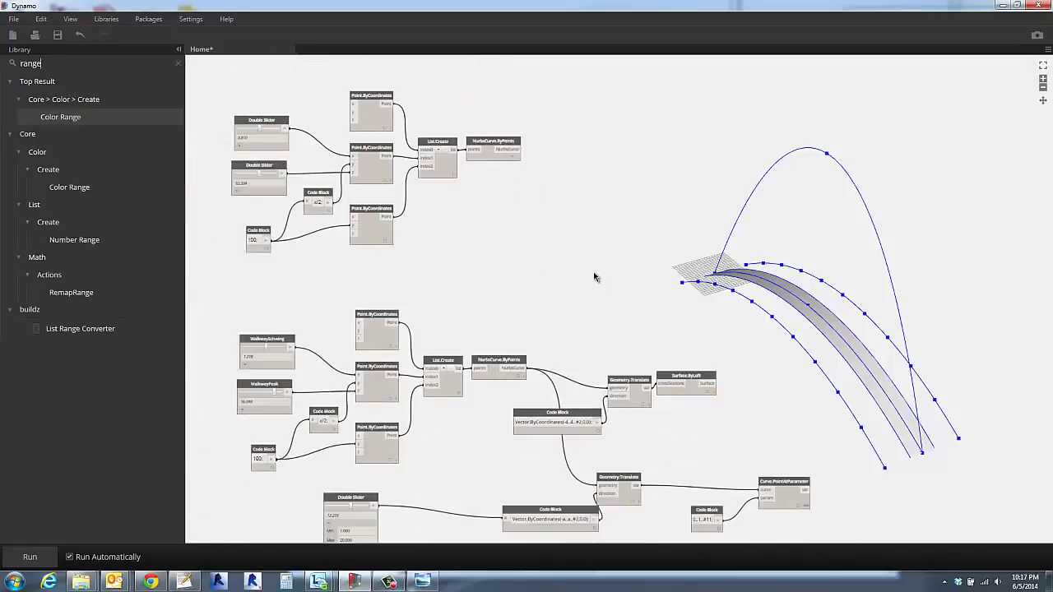
middle_drag(595, 275, 552, 235)
scroll(552, 238, down, 1)
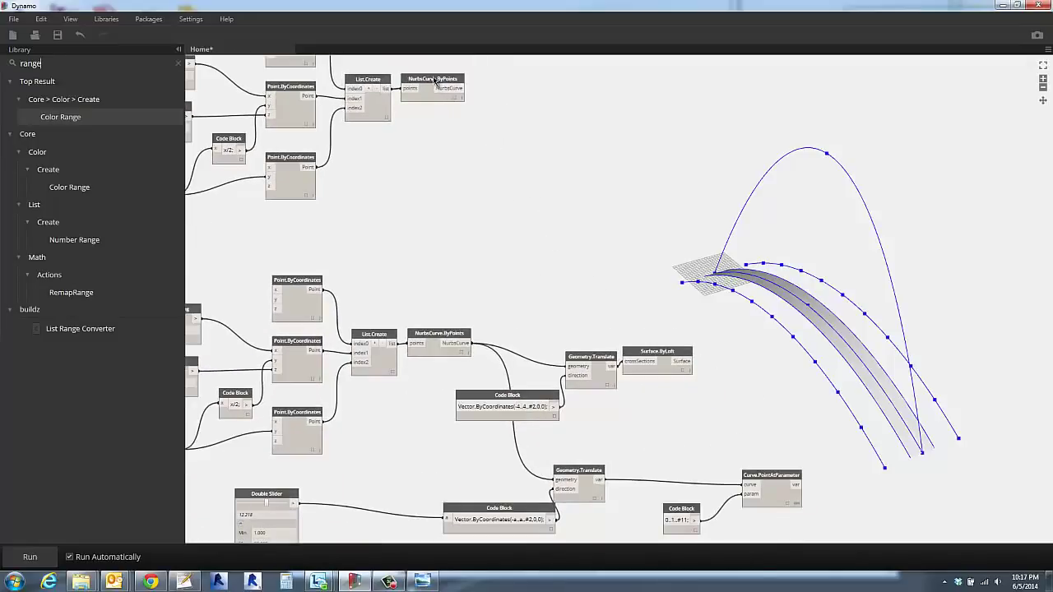
Spread out the graph: move the upper NurbsCurve.ByPoints, Curve.PointAtParameter and its Geometry.Translate further along, with the 0..1..#11 code block above Geometry.Translate.
drag(453, 101, 759, 265)
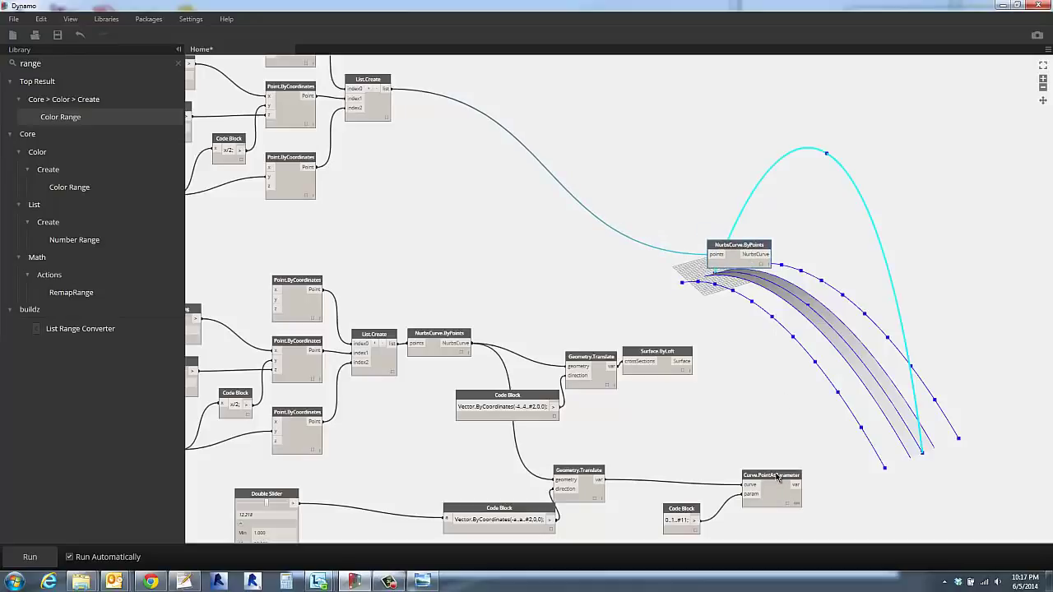
drag(779, 478, 817, 460)
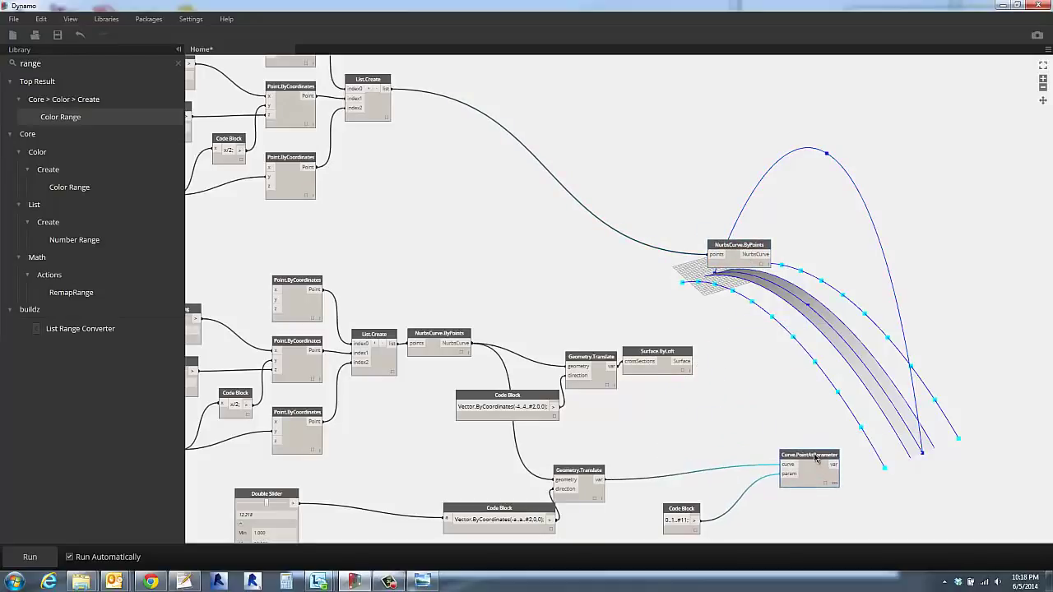
drag(581, 475, 921, 456)
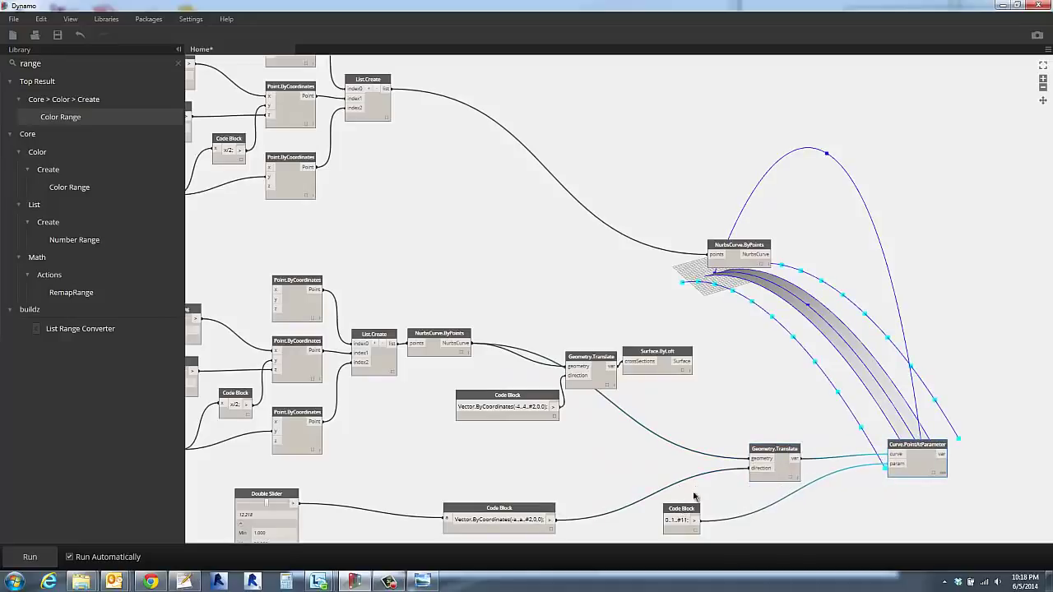
drag(696, 497, 736, 383)
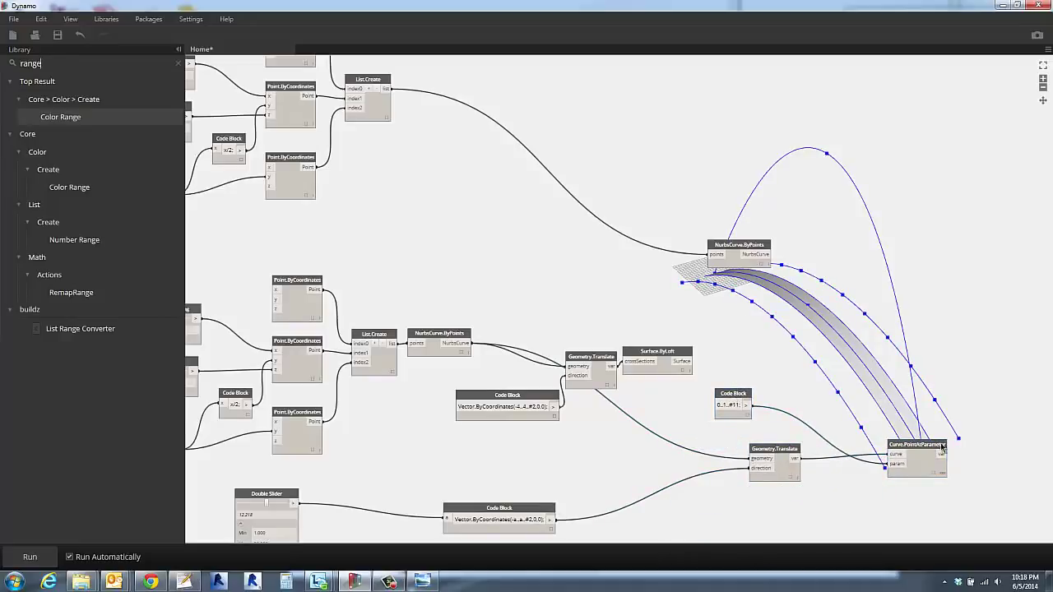
Duplicate the Curve.PointAtParameter node beside the upper NurbsCurve.ByPoints and feed that arch curve into the copy's curve input.
click(927, 448)
key(ctrl+c)
key(ctrl+v)
drag(879, 451, 862, 265)
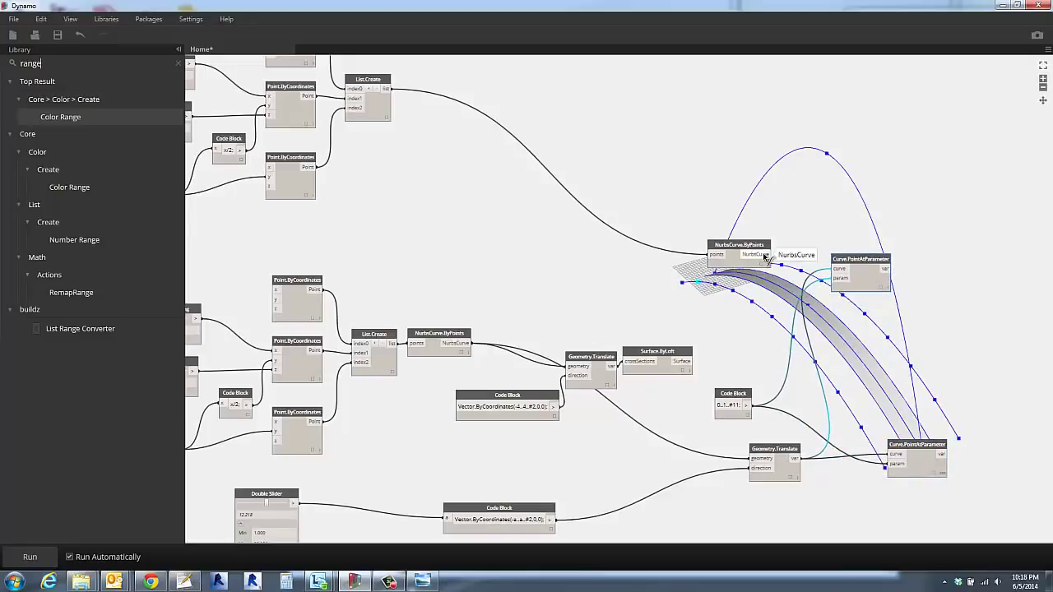
click(766, 256)
click(840, 270)
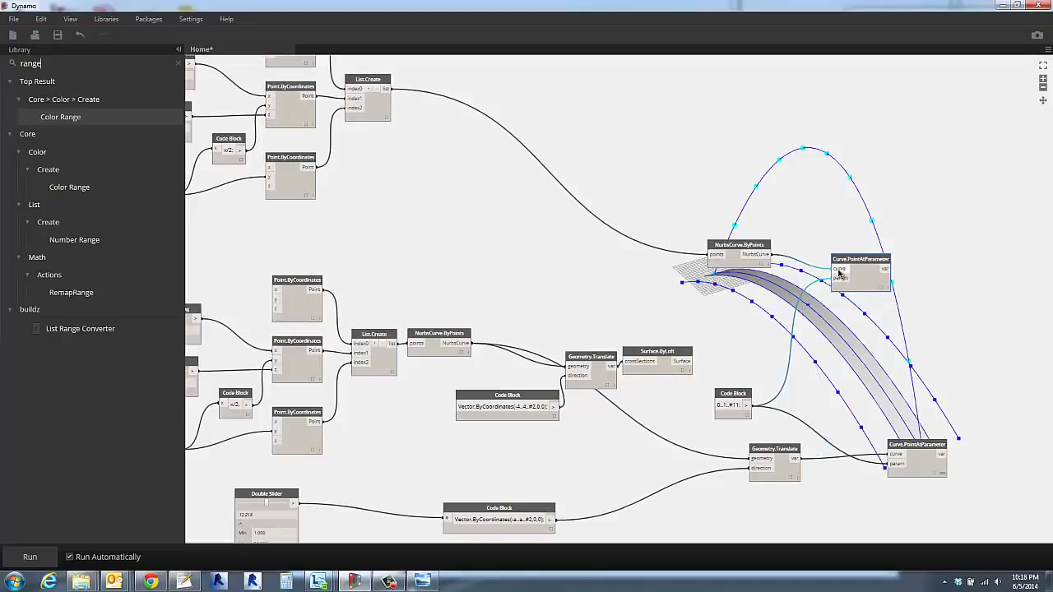
Examine the divided arch and side curves in the 3D preview, highlighting the points from each Curve.PointAtParameter node.
key(Escape)
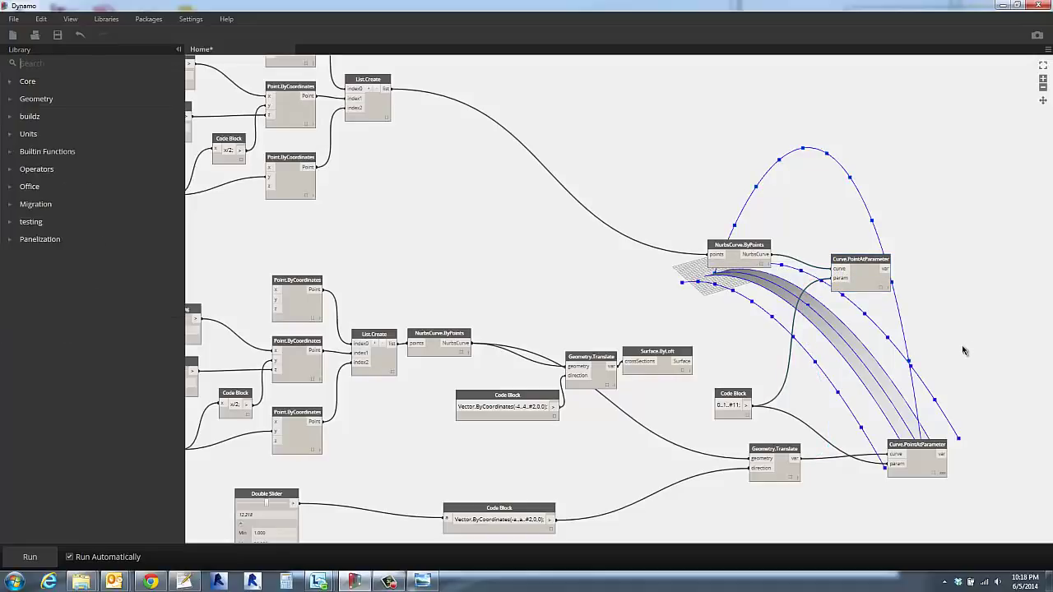
scroll(964, 354, down, 3)
middle_drag(964, 354, 953, 314)
right_drag(953, 314, 881, 357)
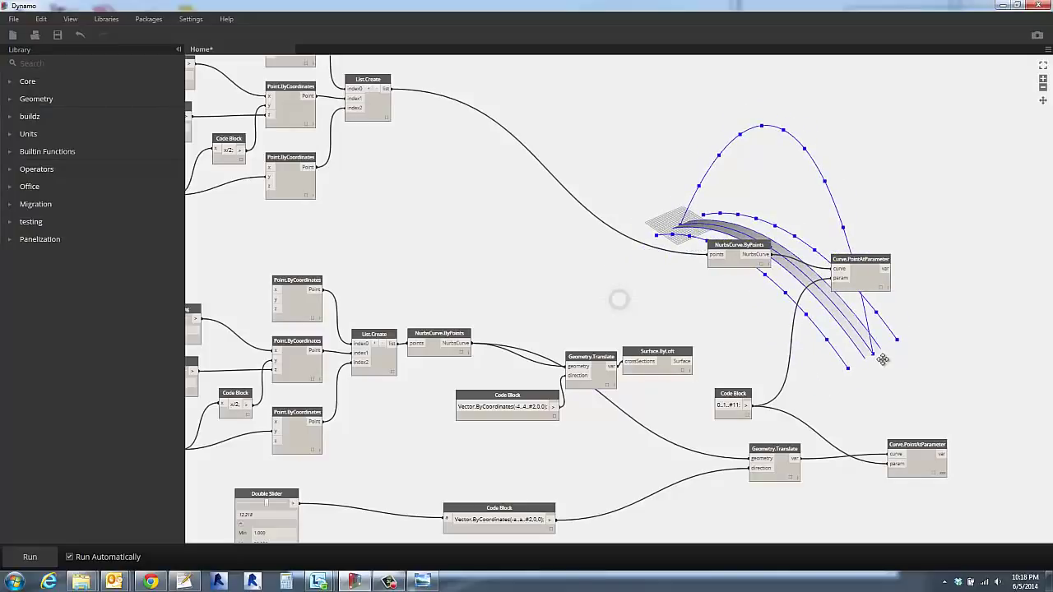
click(866, 285)
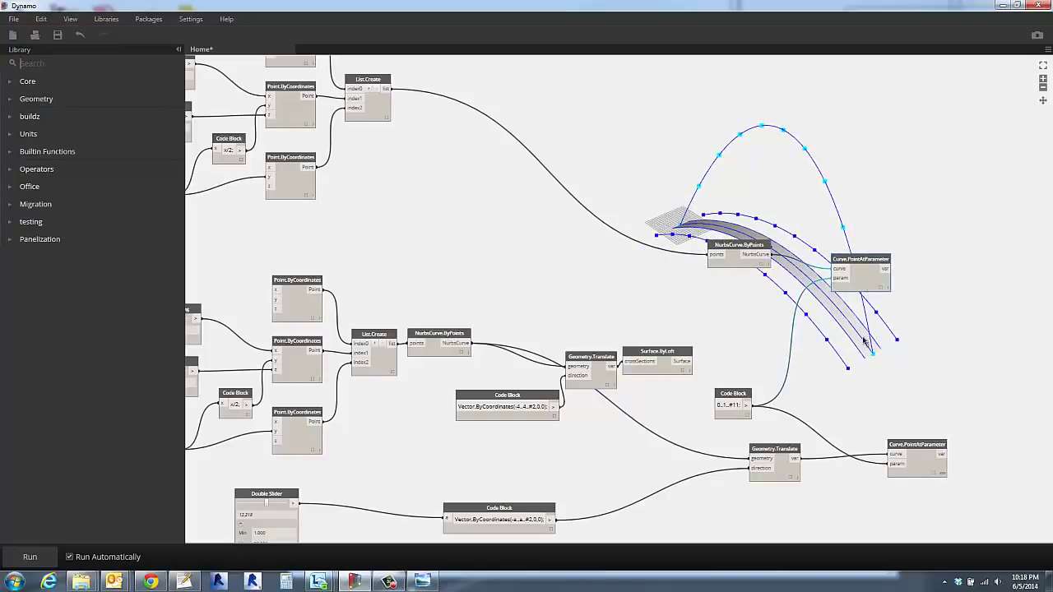
click(925, 462)
scroll(657, 358, down, 4)
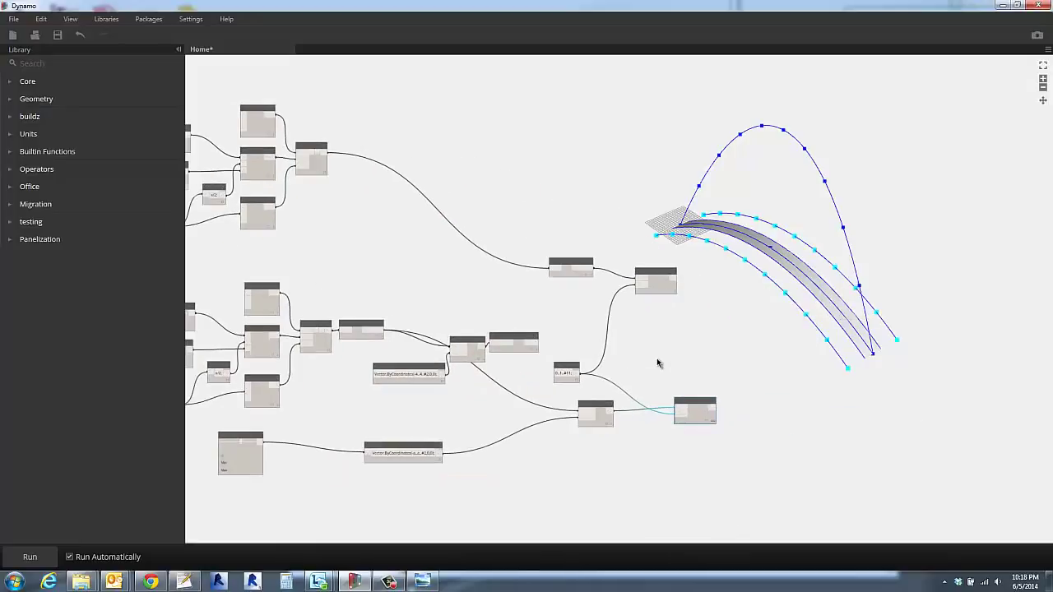
click(731, 377)
Search the library for line and place a Line.ByStartPointEndPoint node beyond the two Curve.PointAtParameter nodes.
scroll(734, 318, up, 5)
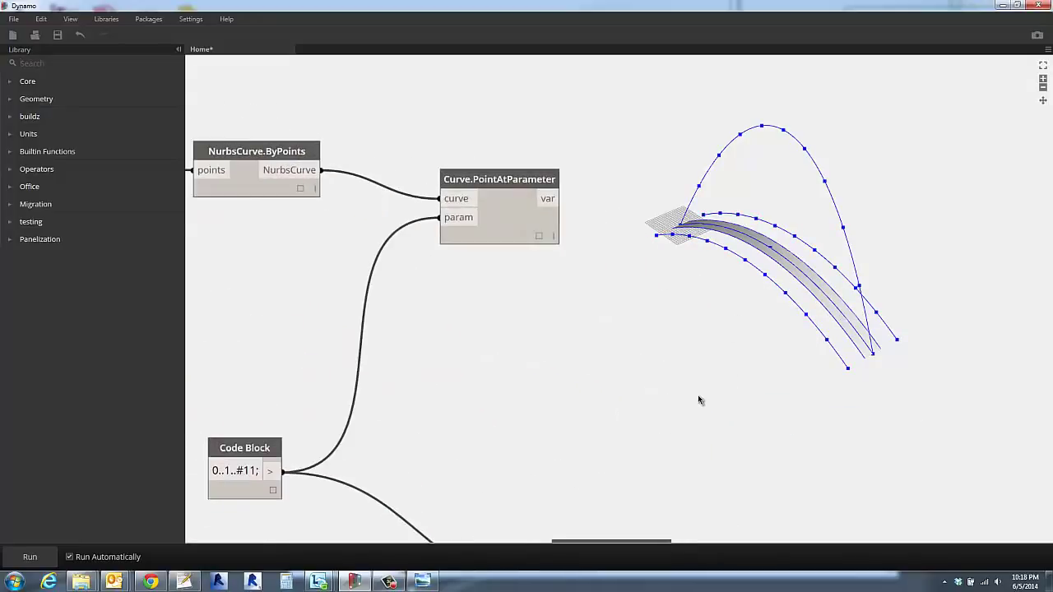
scroll(650, 357, down, 3)
middle_drag(684, 381, 635, 337)
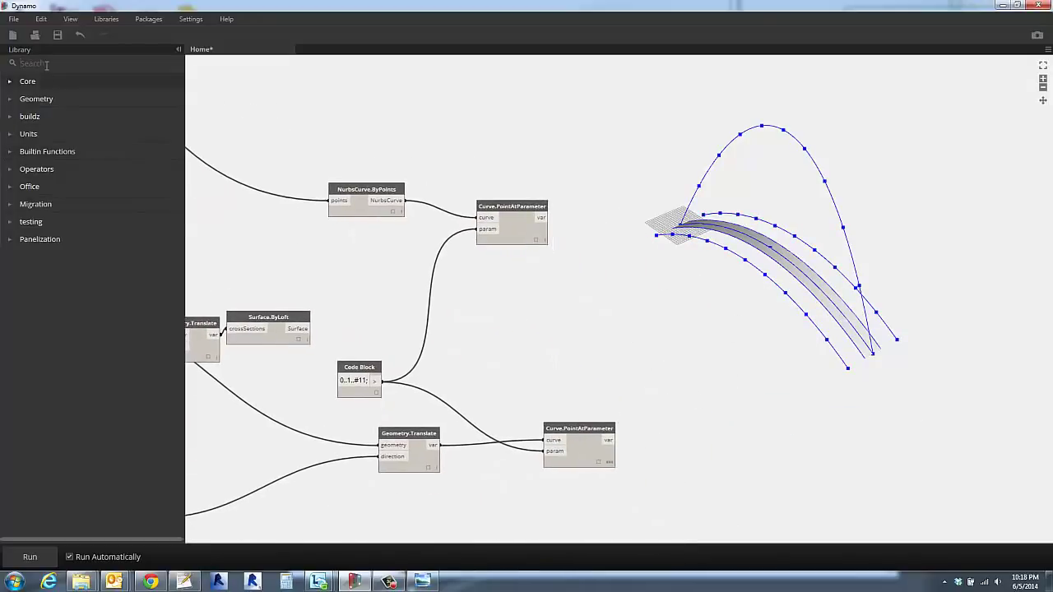
text(line)
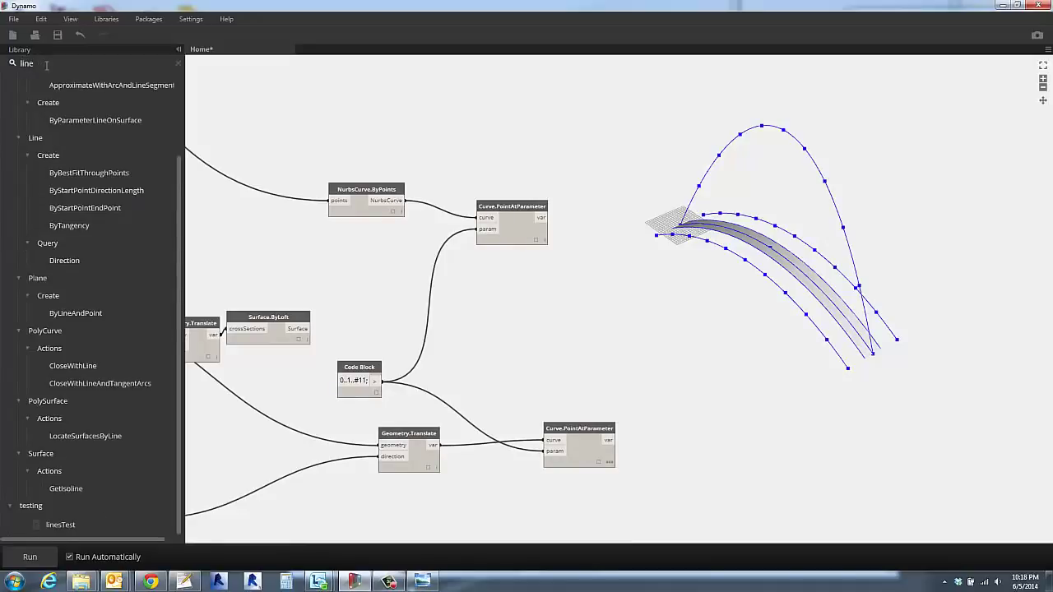
drag(179, 173, 181, 72)
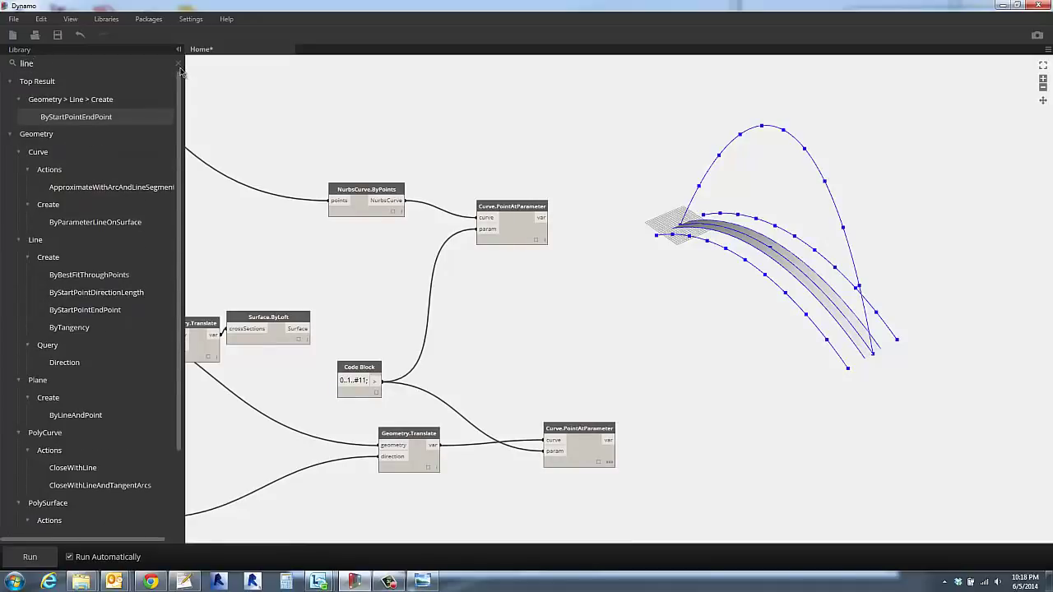
click(74, 116)
drag(625, 304, 704, 305)
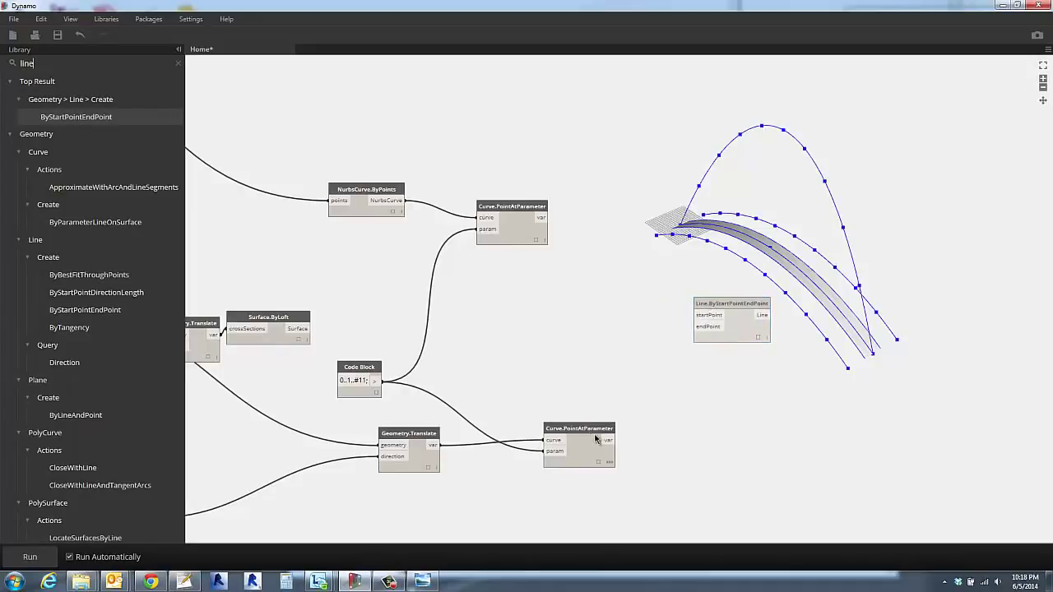
Move the lower Curve.PointAtParameter node level with the 0..1..#11 code block and the upper one level with NurbsCurve.ByPoints.
drag(579, 423, 558, 350)
click(578, 311)
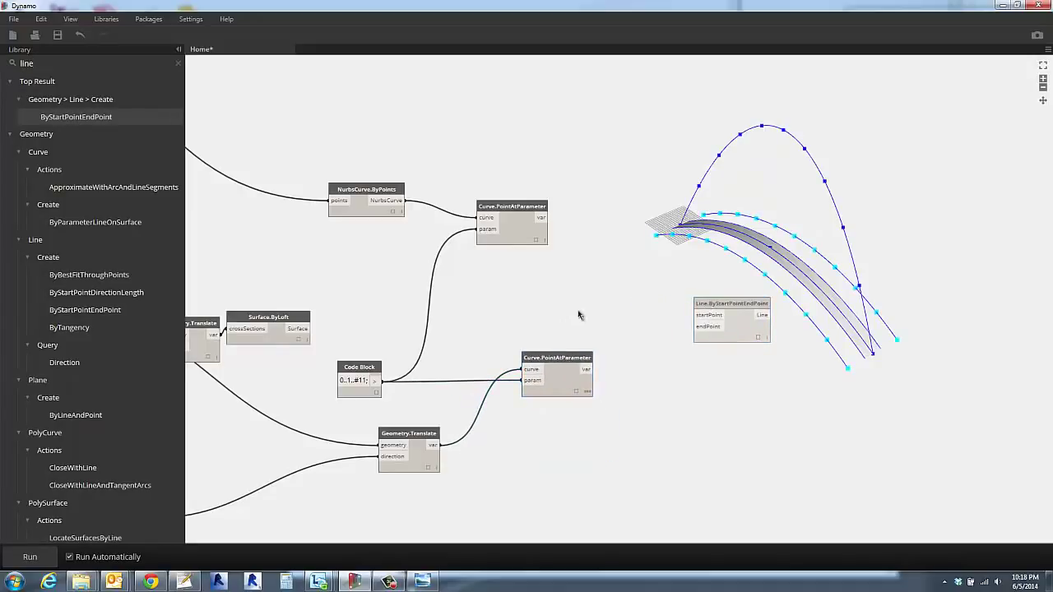
drag(520, 211, 555, 185)
click(617, 286)
Expand the output previews of both Curve.PointAtParameter nodes and compare the structure of their point lists.
click(571, 243)
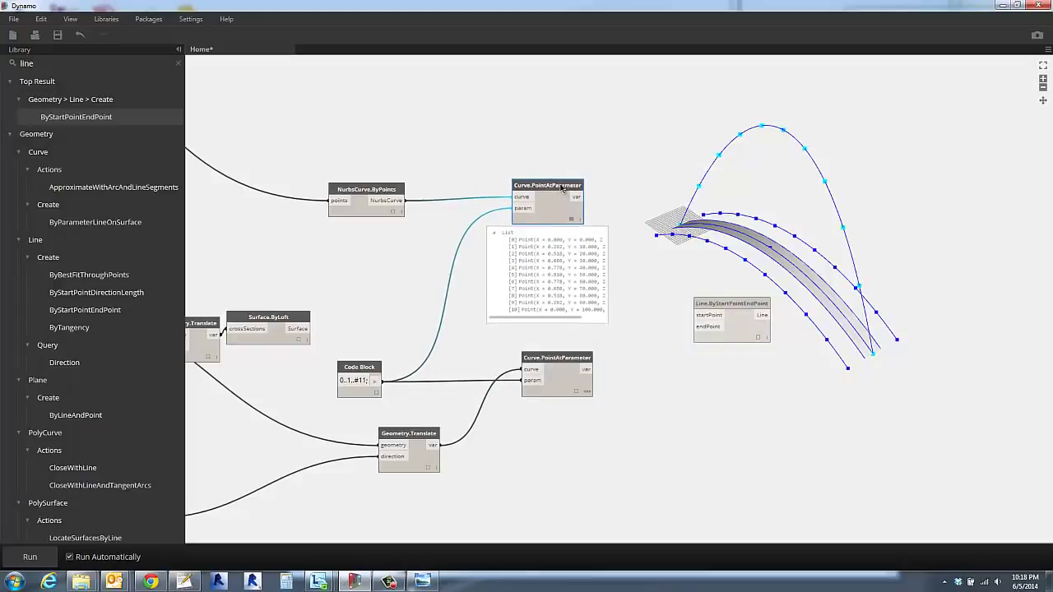
click(647, 397)
scroll(627, 409, up, 4)
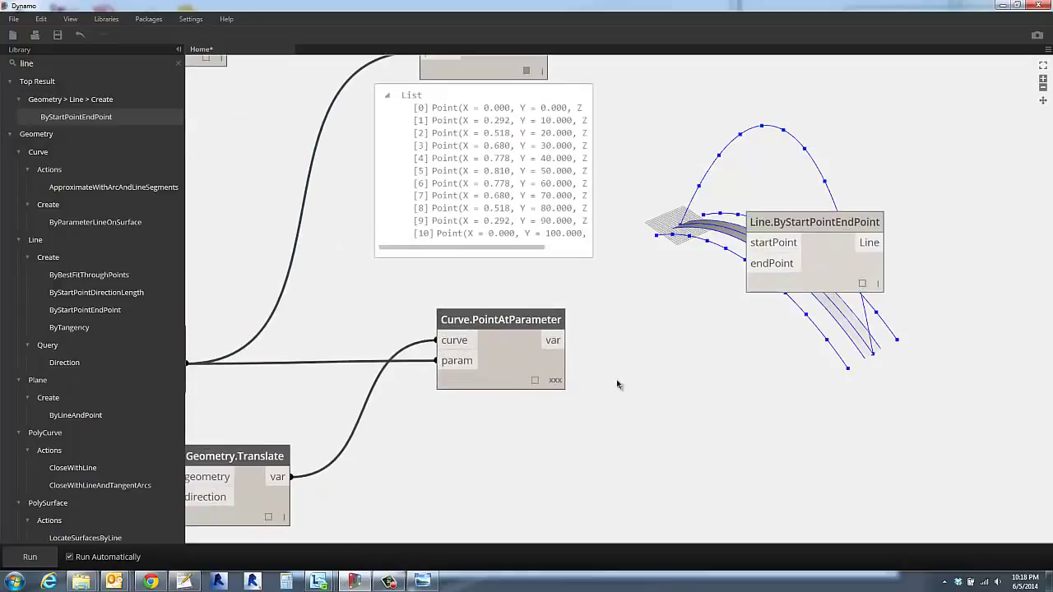
click(478, 72)
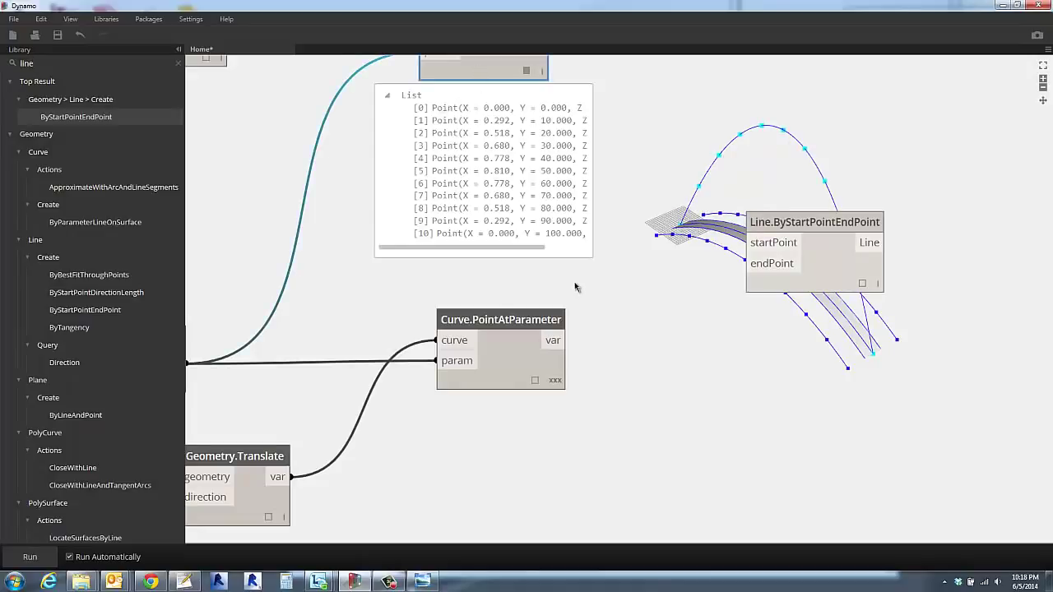
click(524, 345)
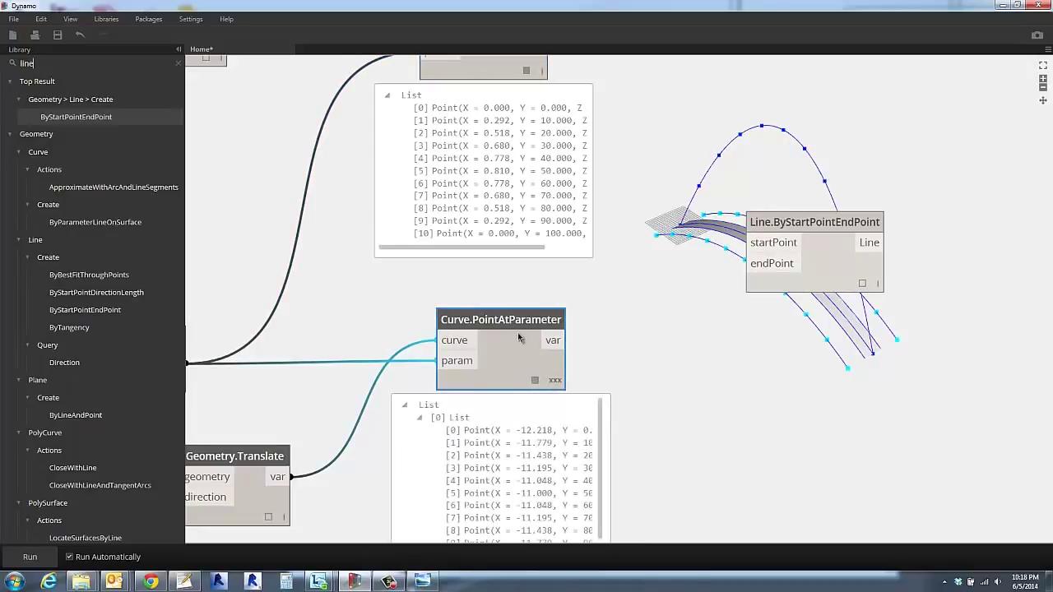
middle_drag(664, 390, 531, 288)
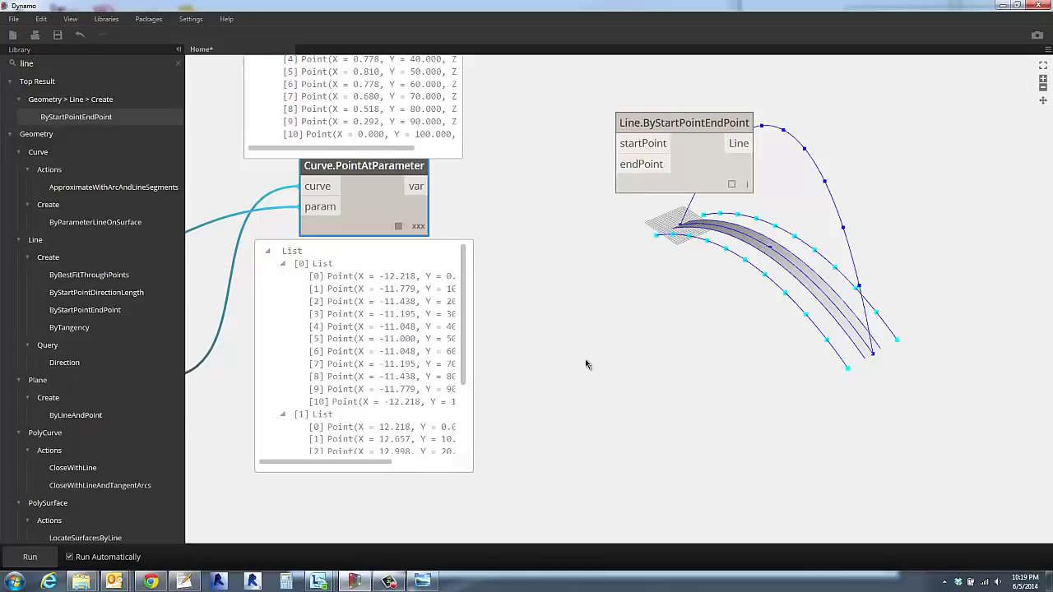
scroll(586, 359, down, 2)
middle_drag(586, 360, 566, 434)
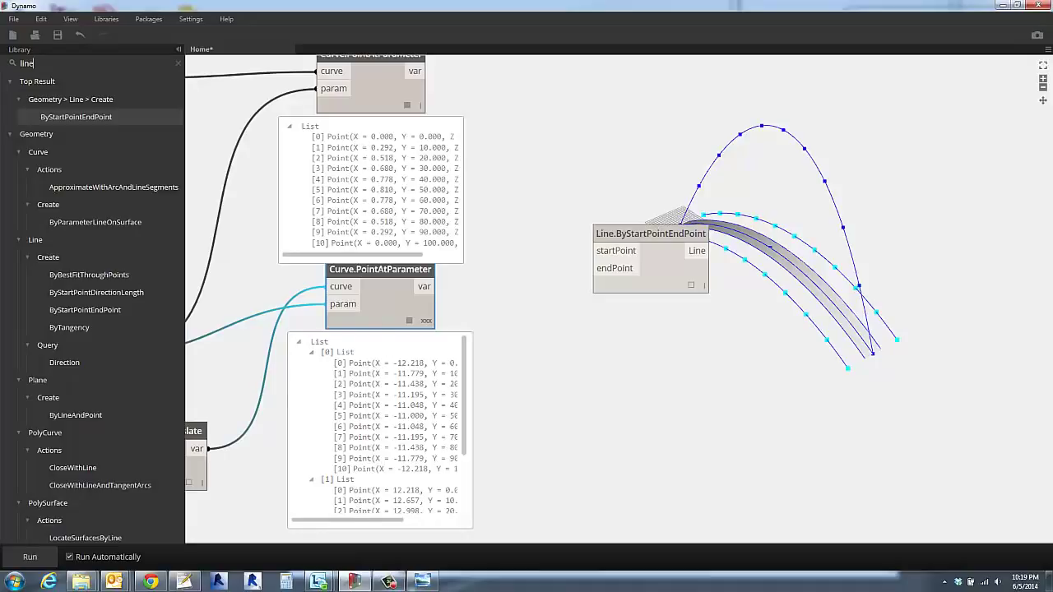
Collapse both Curve.PointAtParameter output previews and position the Line.ByStartPointEndPoint node at a height between the two nodes.
click(655, 358)
drag(668, 236, 660, 198)
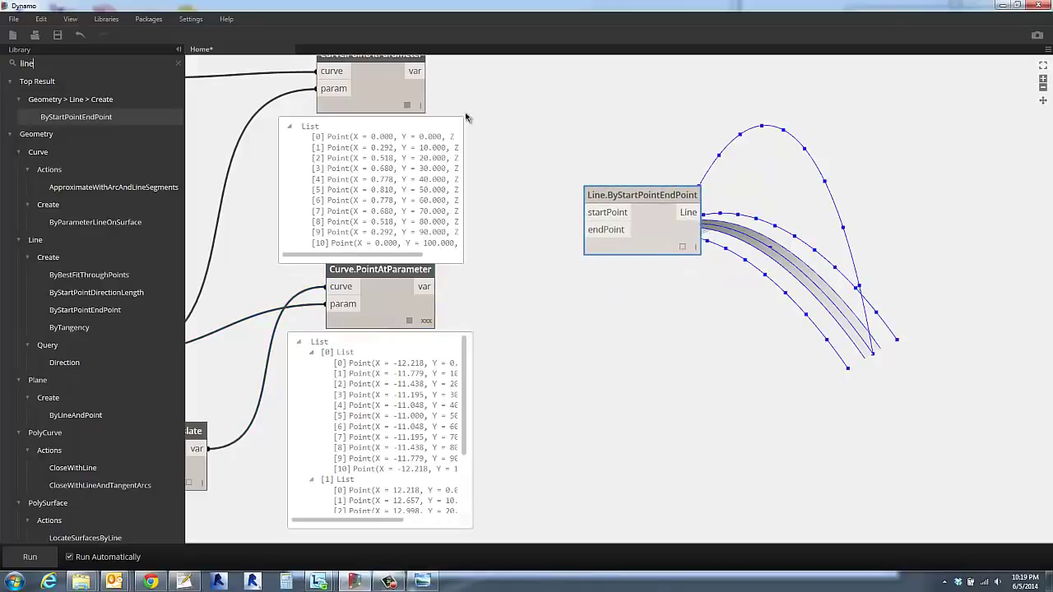
click(418, 105)
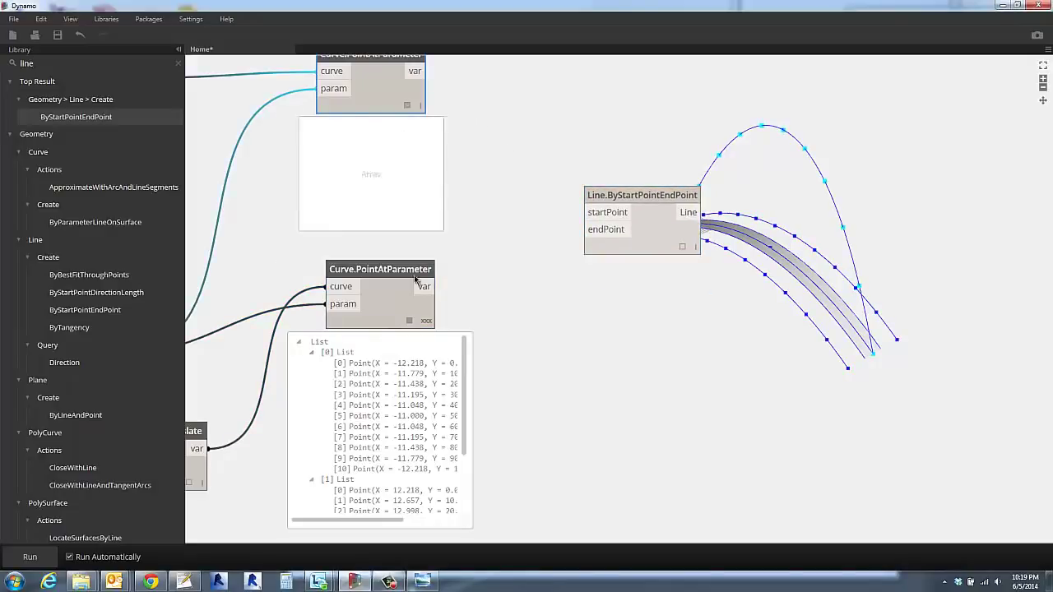
click(410, 321)
click(541, 331)
middle_drag(642, 310, 547, 415)
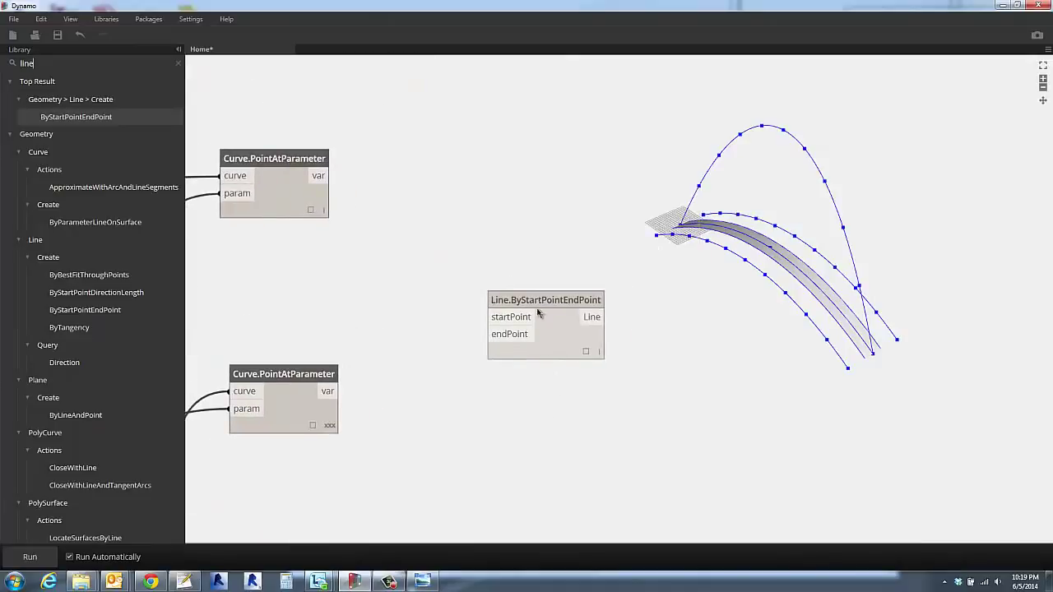
drag(540, 299, 542, 249)
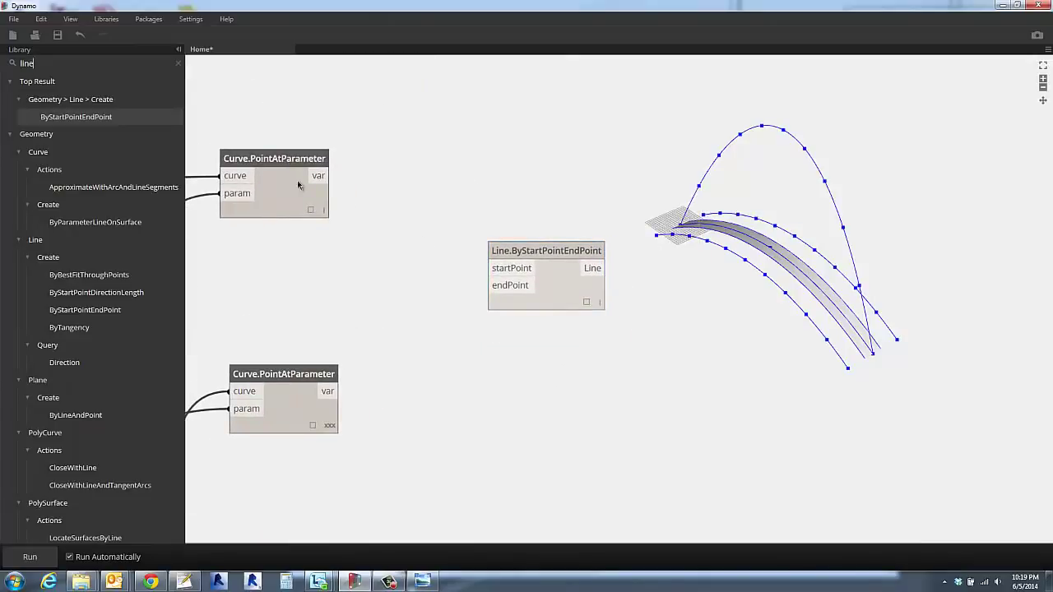
Search the library for map, place a List.Map node, and move Line.ByStartPointEndPoint up to make room for it.
drag(48, 62, 2, 66)
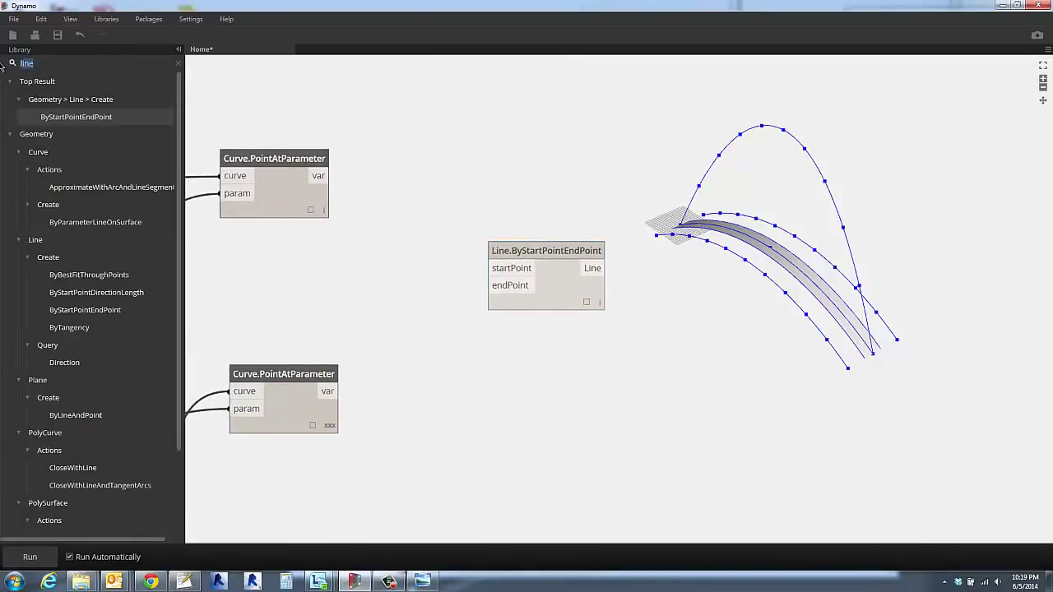
text(ma)
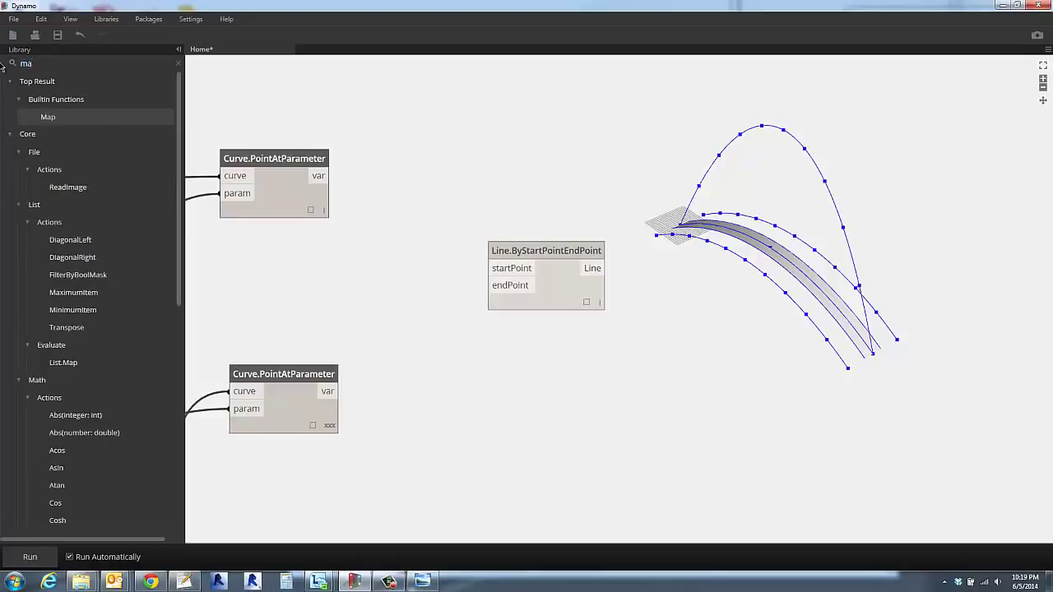
text(p)
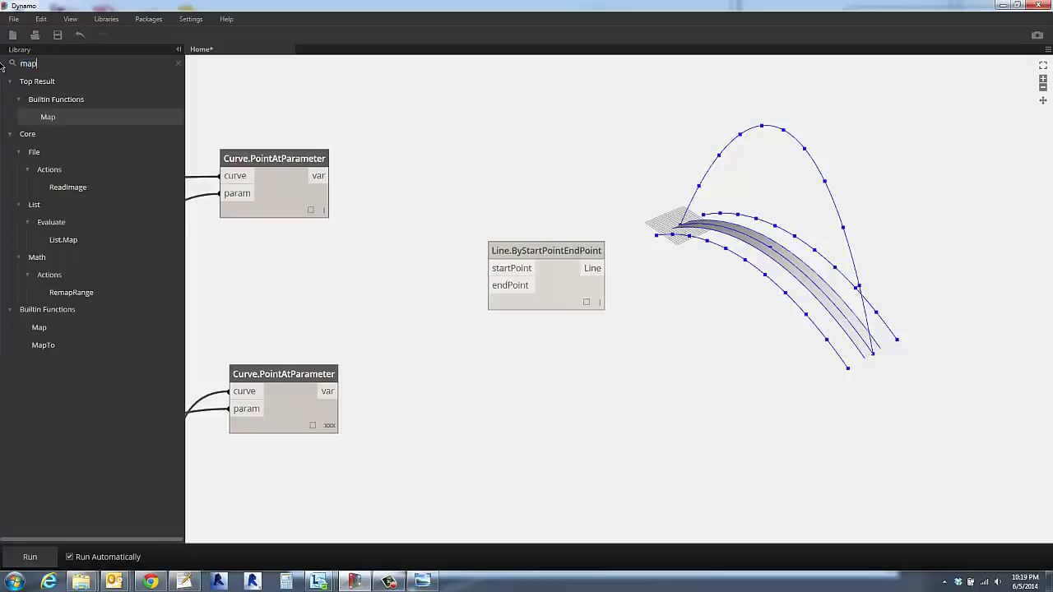
click(63, 239)
drag(658, 303, 686, 328)
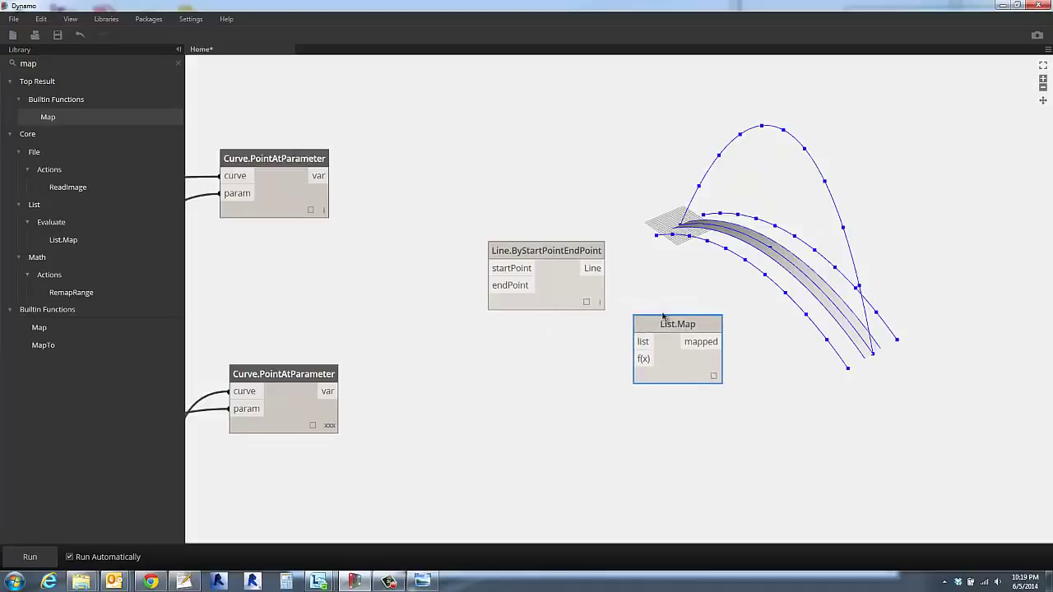
drag(564, 255, 522, 192)
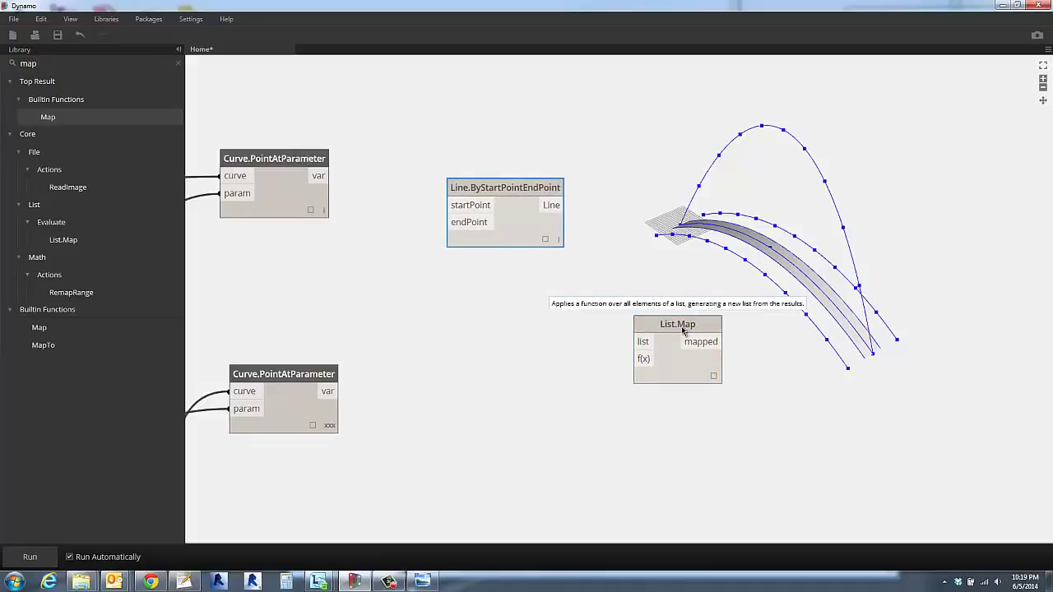
scroll(680, 329, up, 4)
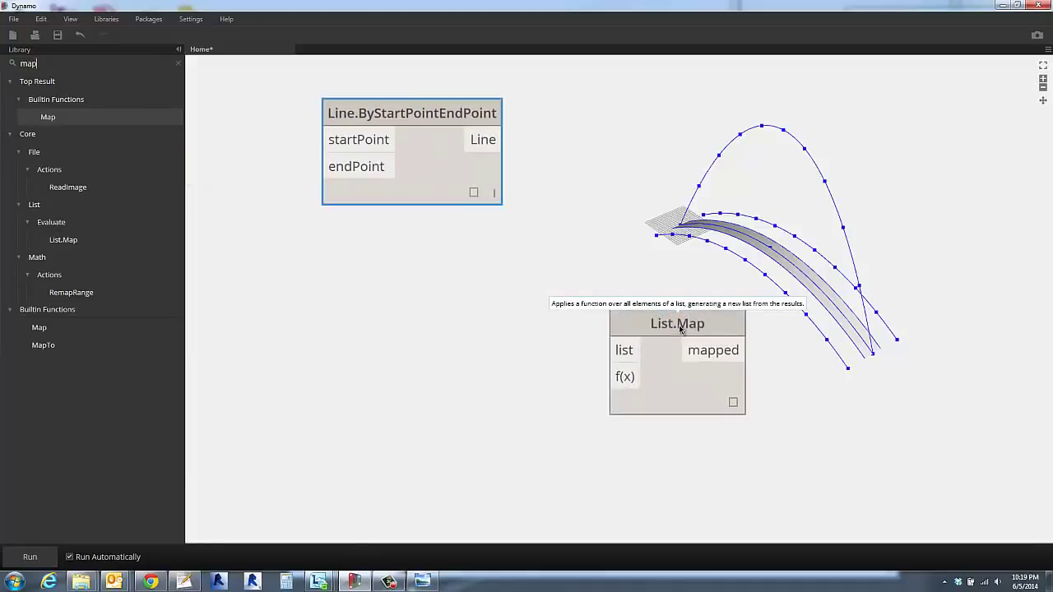
scroll(680, 329, down, 2)
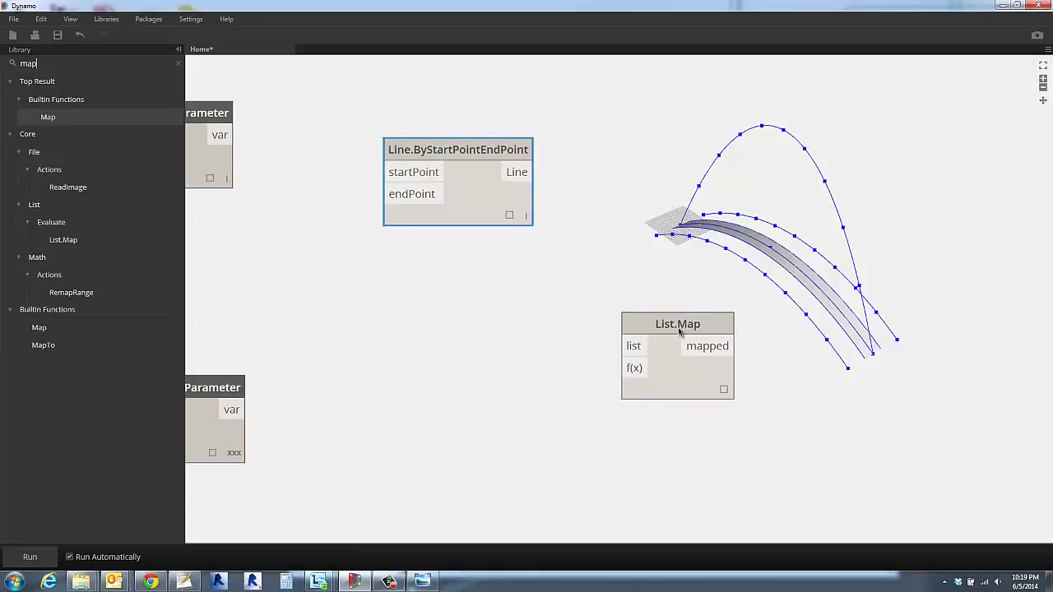
click(678, 306)
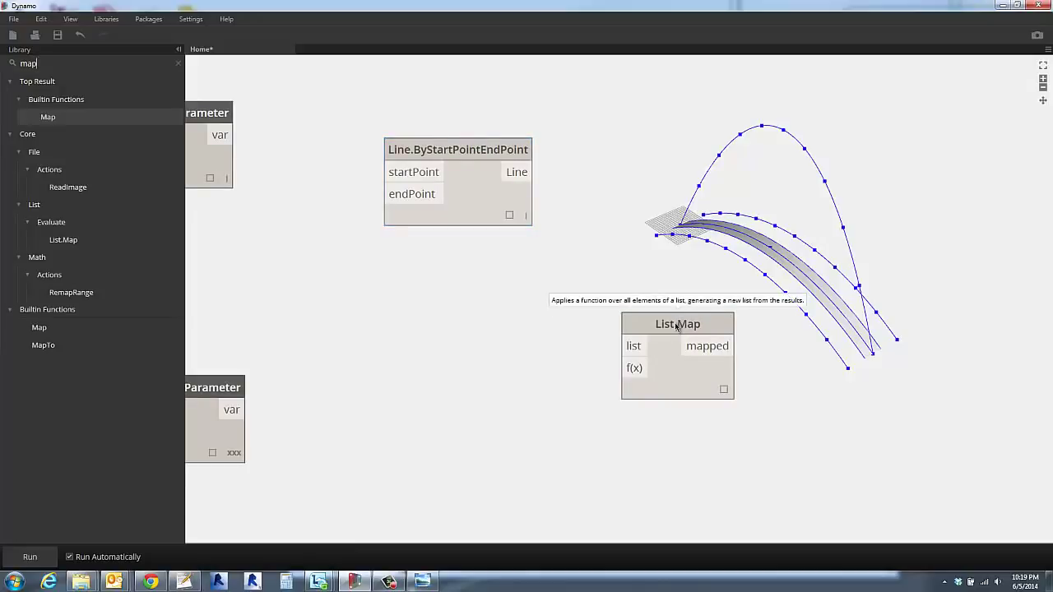
double_click(574, 380)
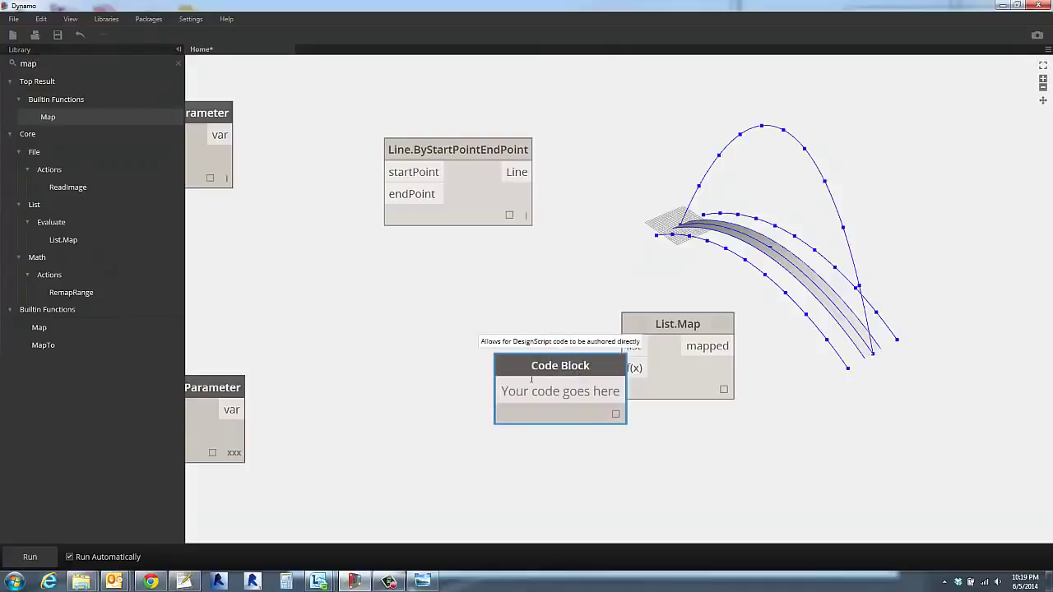
click(461, 334)
middle_drag(547, 355, 612, 355)
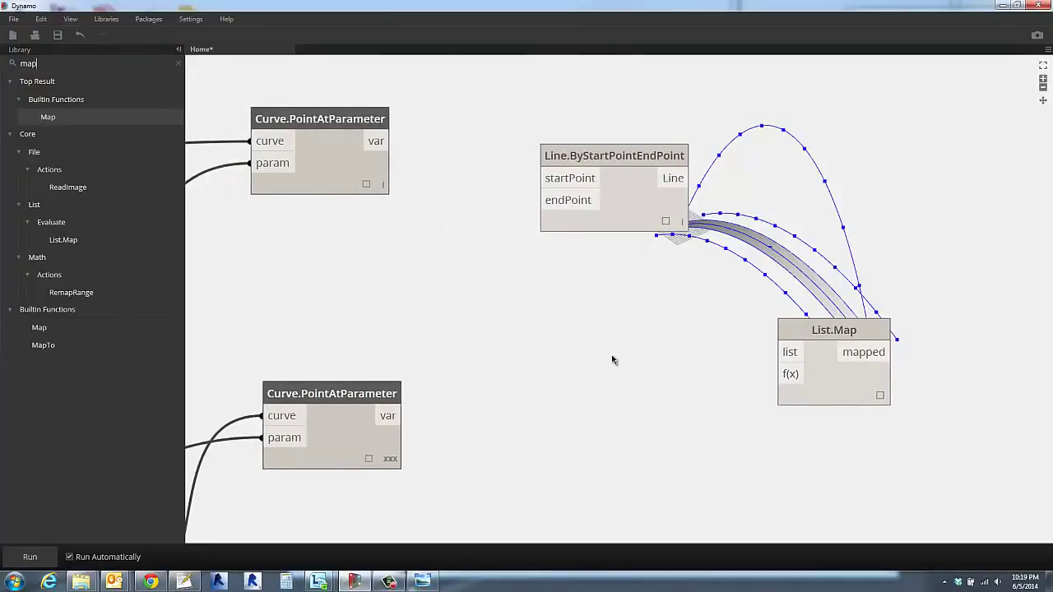
Check the nested point list of the lower Curve.PointAtParameter node and connect its var output to the list input of List.Map.
click(368, 462)
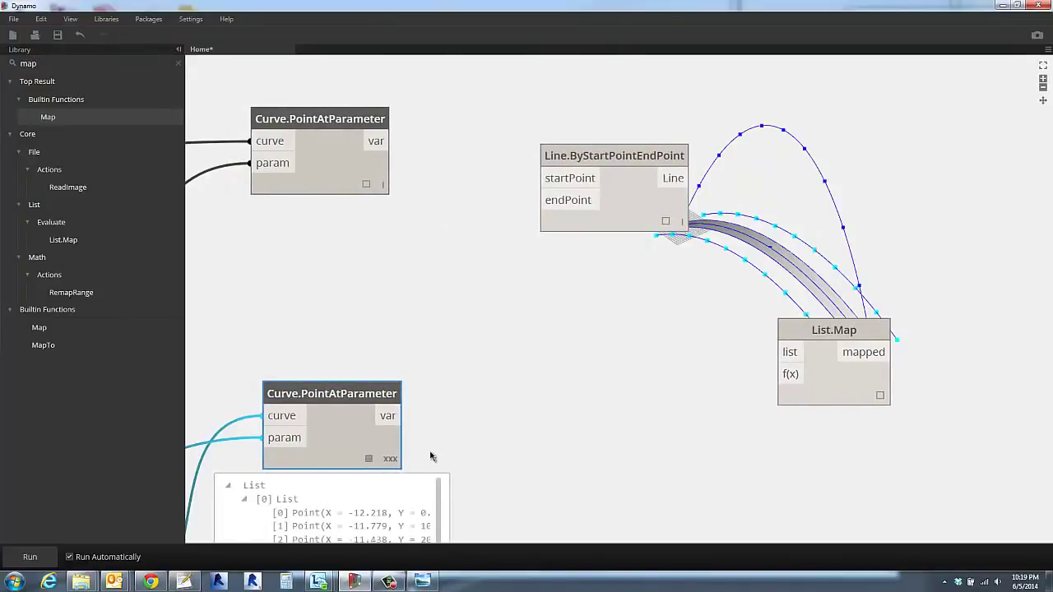
middle_drag(430, 456, 415, 327)
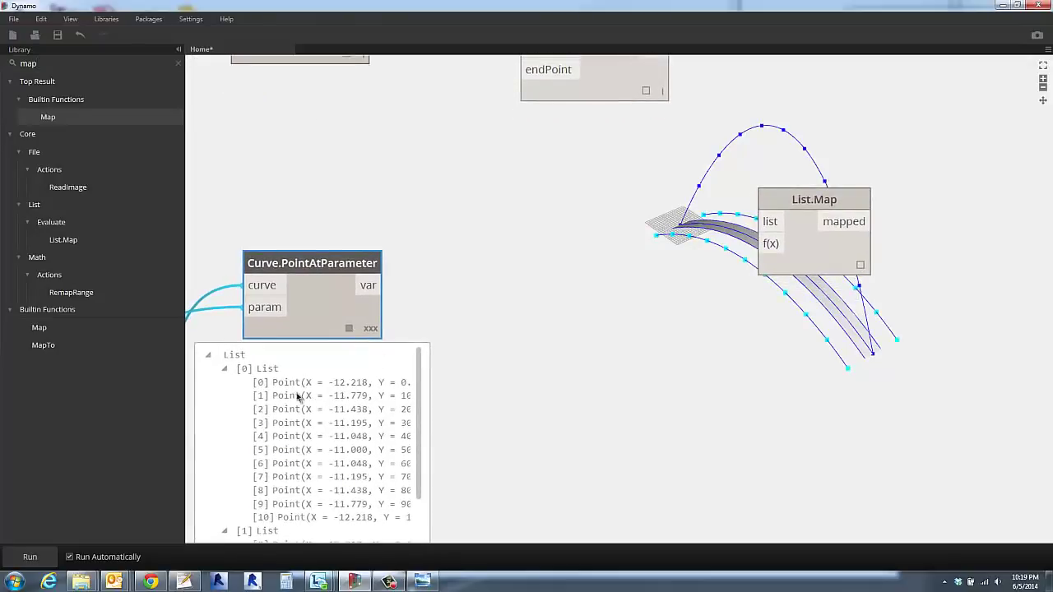
scroll(499, 367, down, 2)
middle_drag(487, 343, 478, 294)
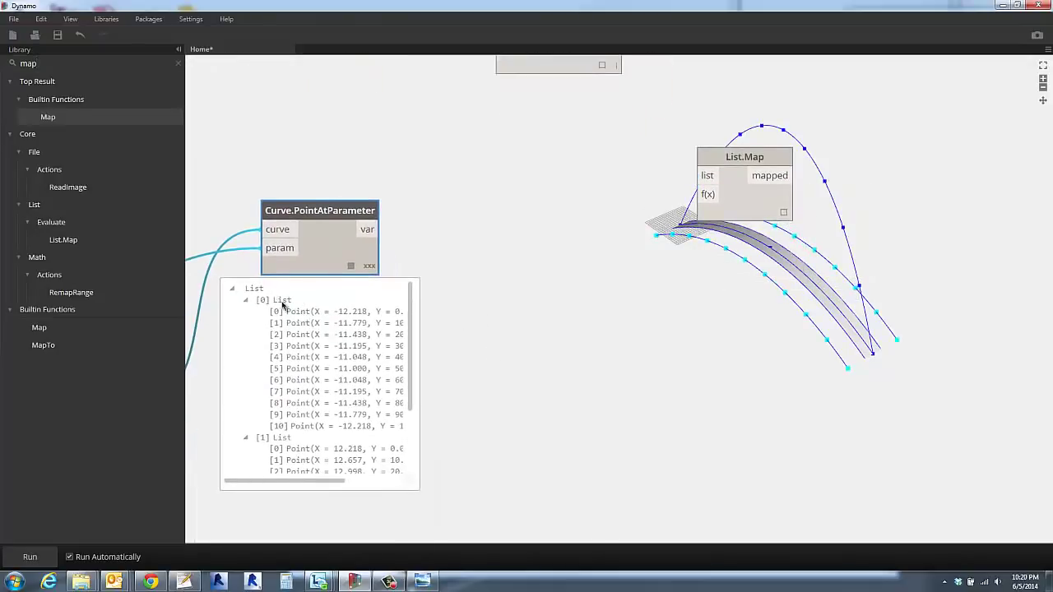
click(370, 233)
click(700, 175)
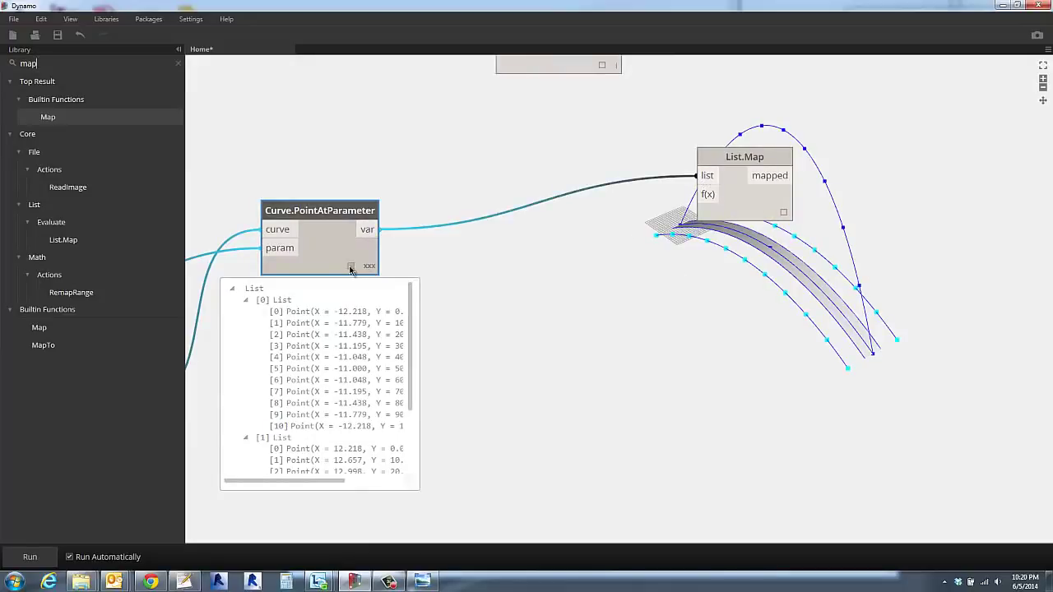
middle_drag(602, 180, 608, 316)
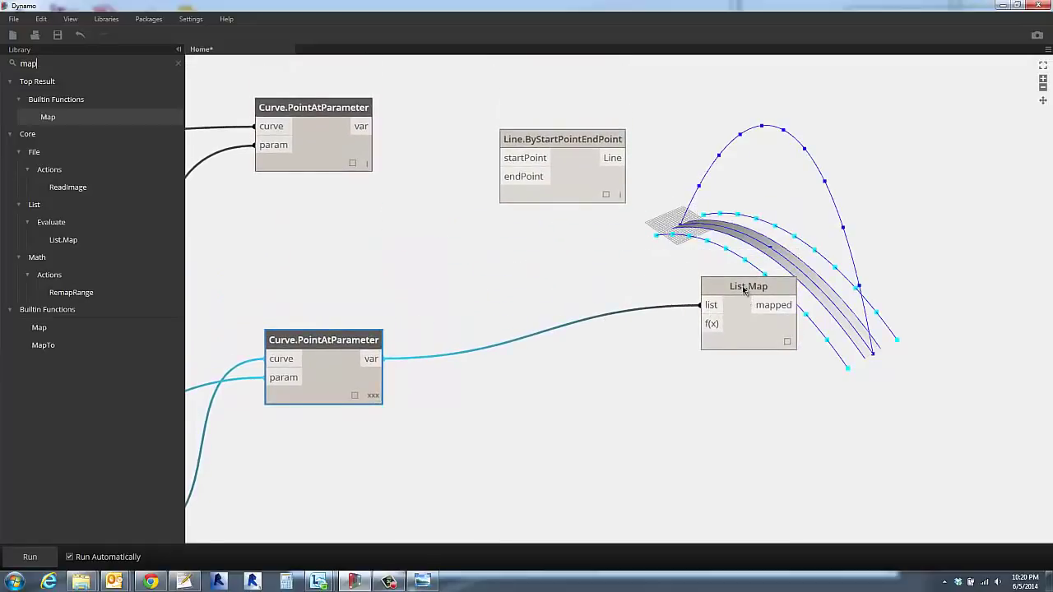
Connect the Line output of Line.ByStartPointEndPoint to the f(x) input of List.Map and move the two nodes closer together.
drag(733, 289, 743, 284)
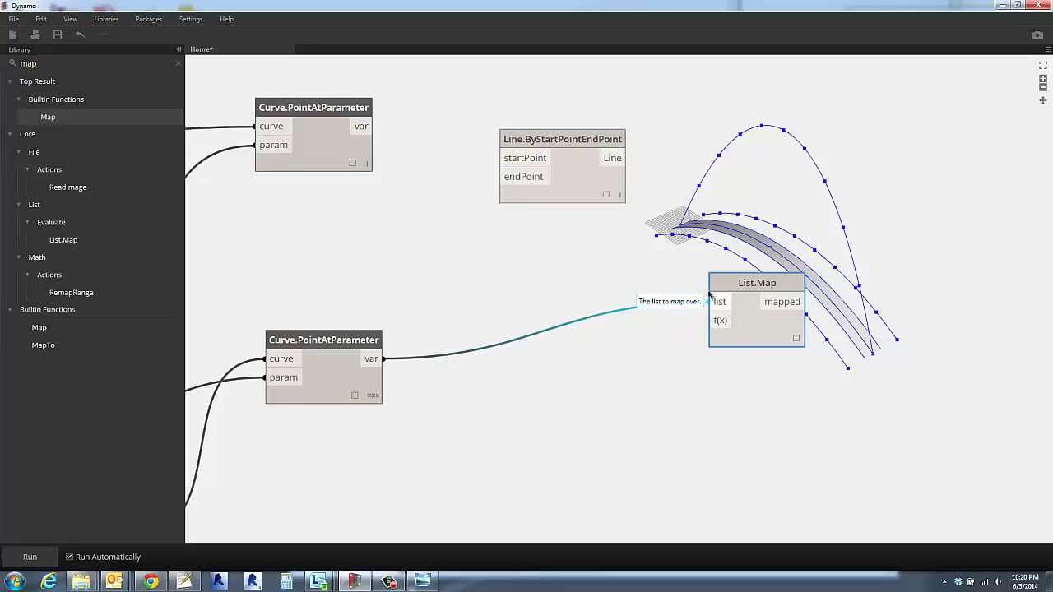
drag(586, 145, 708, 320)
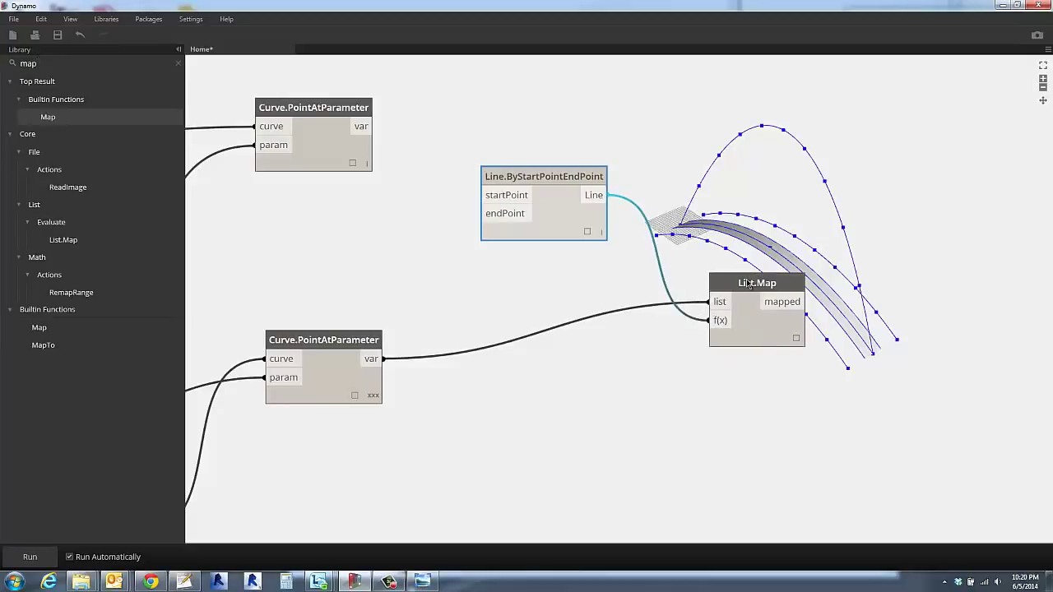
drag(750, 284, 673, 306)
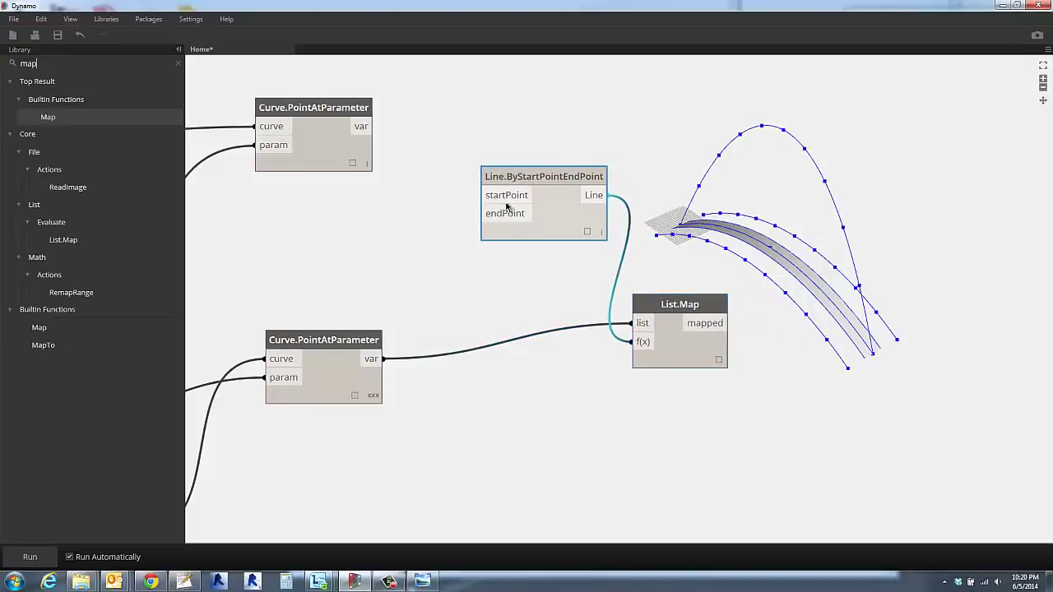
drag(506, 206, 483, 244)
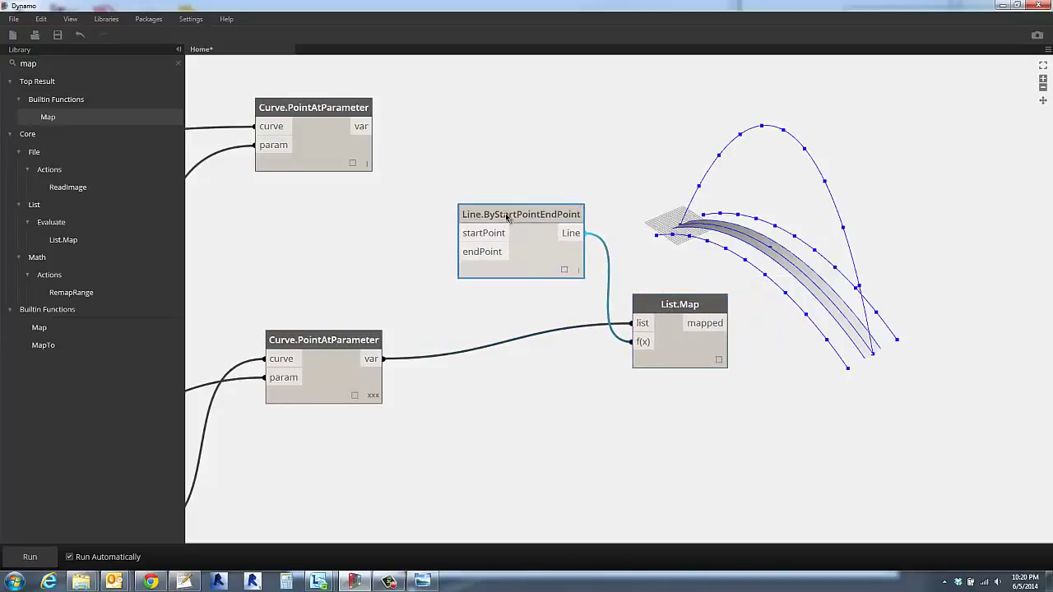
Connect the upper Curve.PointAtParameter's var output to startPoint of Line.ByStartPointEndPoint and select List.Map to highlight its lines in the 3D preview.
click(375, 127)
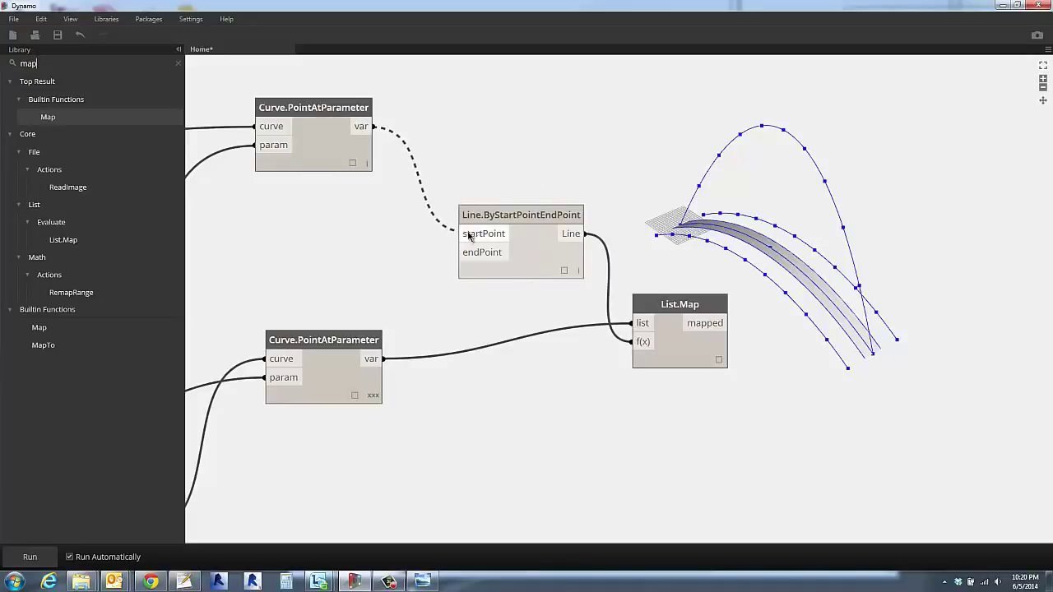
click(458, 233)
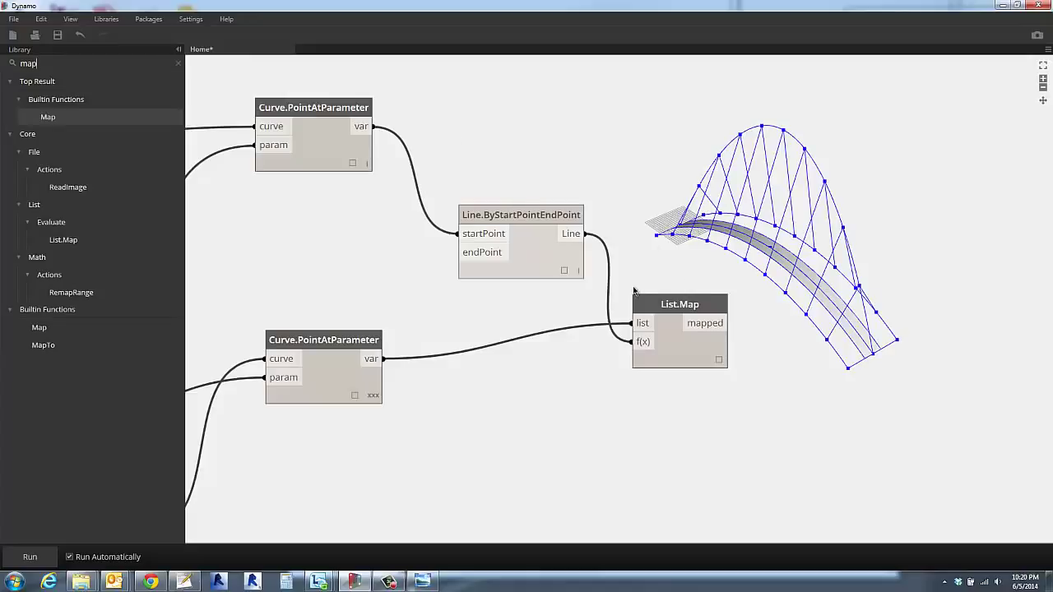
click(530, 266)
click(673, 342)
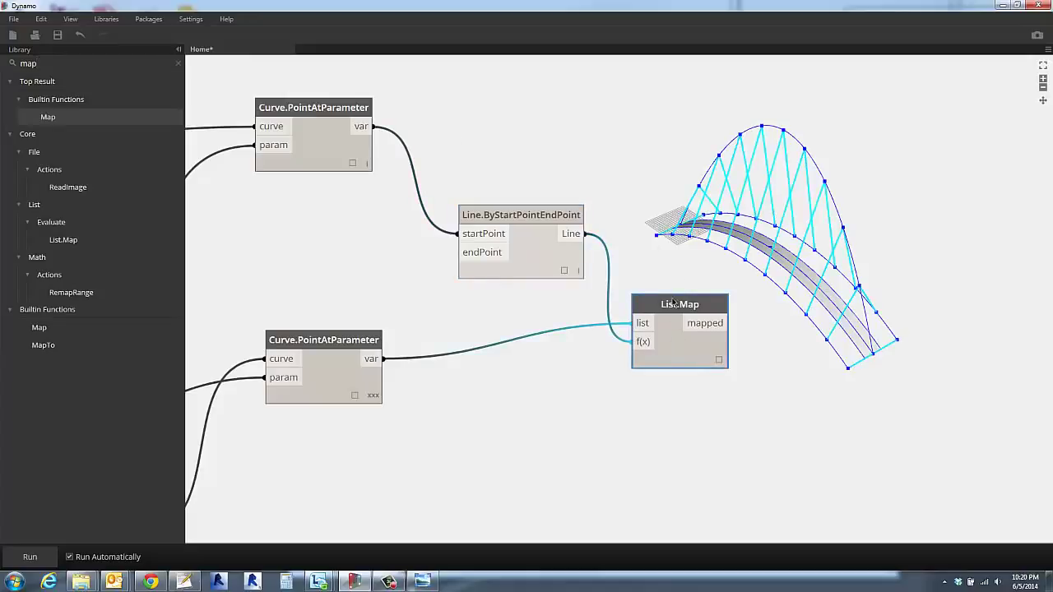
key(Escape)
right_drag(640, 243, 651, 242)
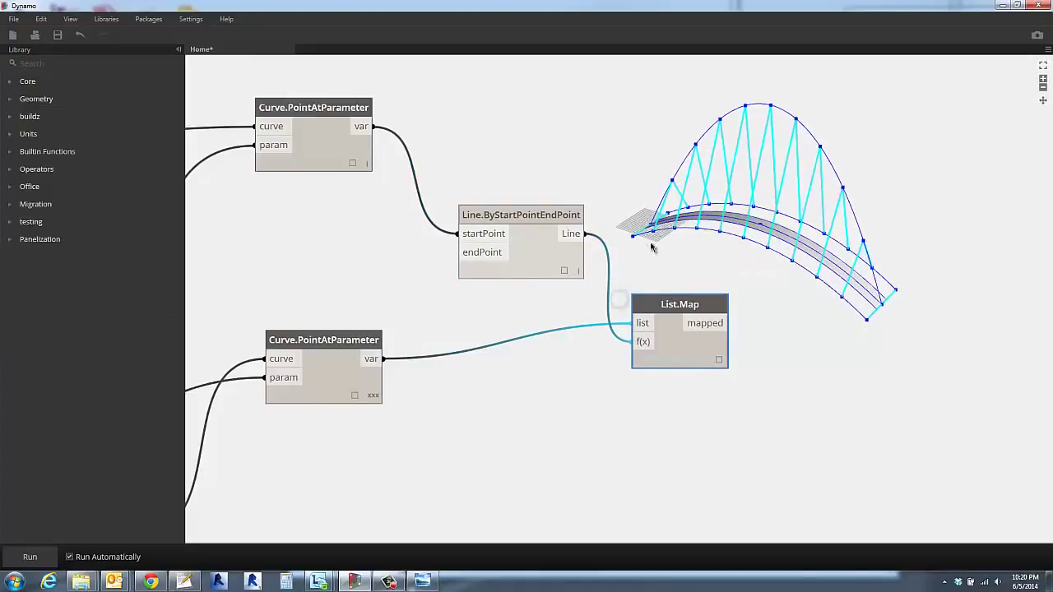
Inspect the output previews of Line.ByStartPointEndPoint and both Curve.PointAtParameter nodes, and collapse them again.
click(567, 272)
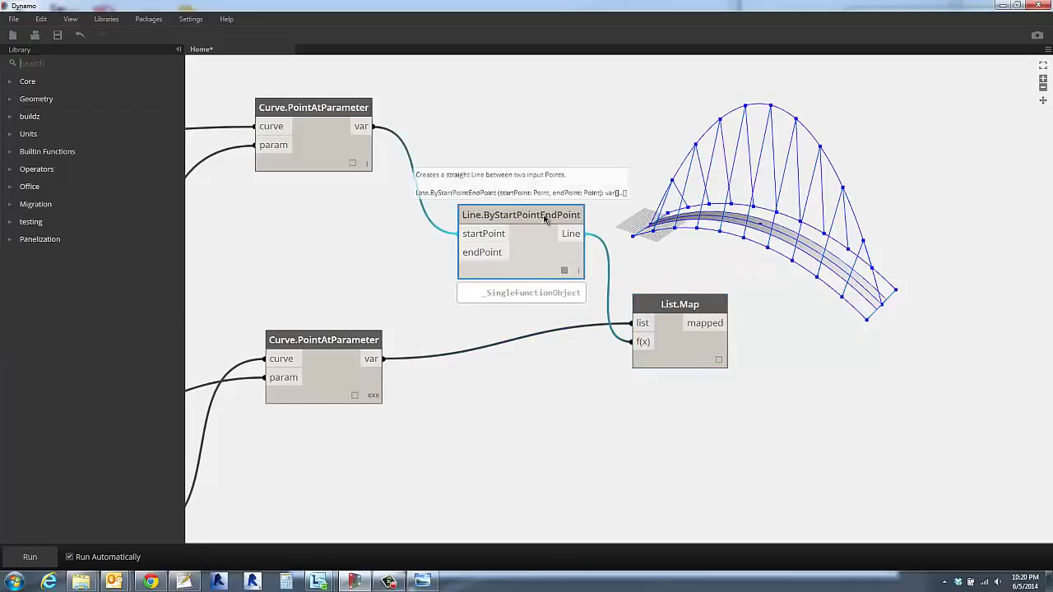
click(541, 172)
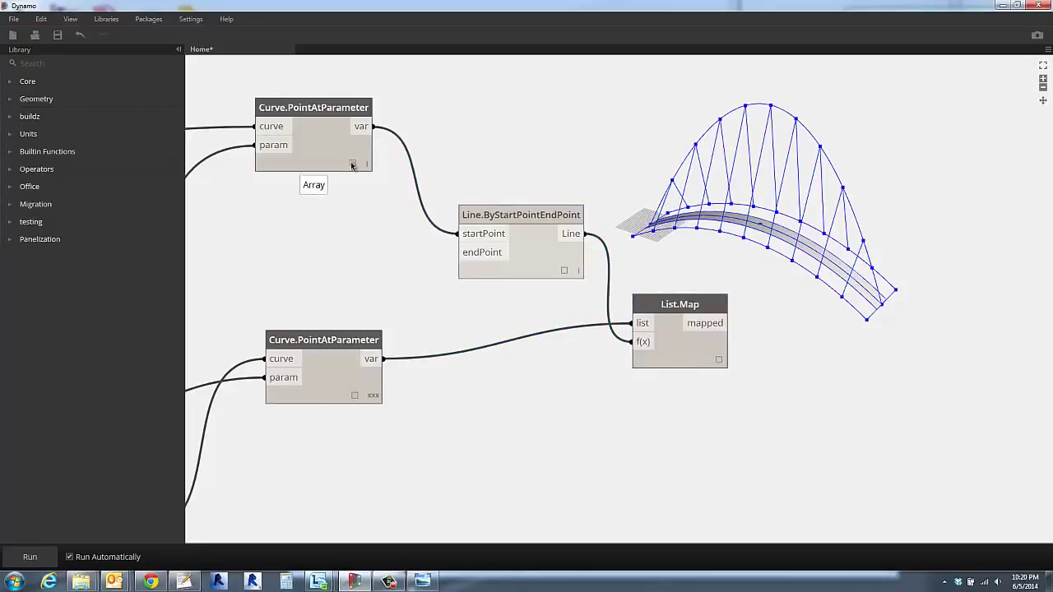
click(352, 164)
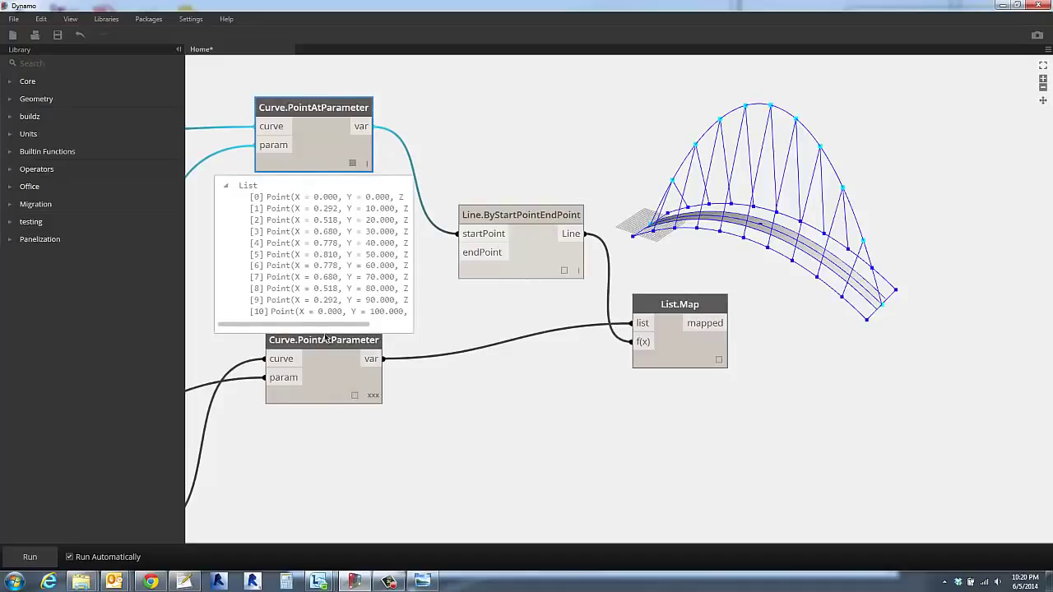
click(355, 396)
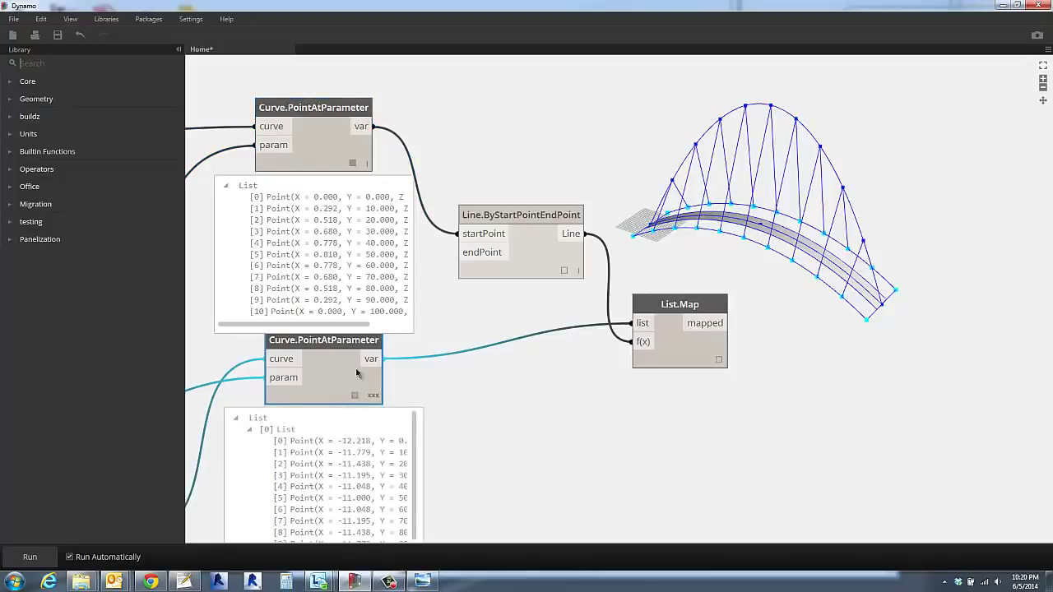
click(354, 395)
click(352, 162)
click(546, 155)
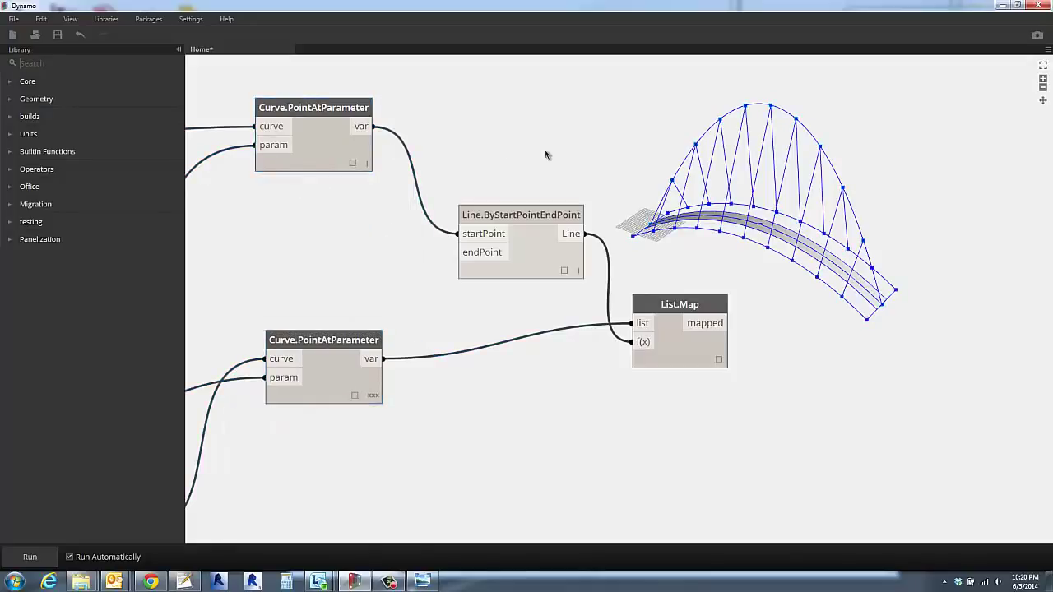
Move the Line.ByStartPointEndPoint and List.Map nodes closer to the Curve.PointAtParameter nodes, clear of the bridge geometry.
right_drag(849, 360, 747, 336)
drag(681, 304, 652, 298)
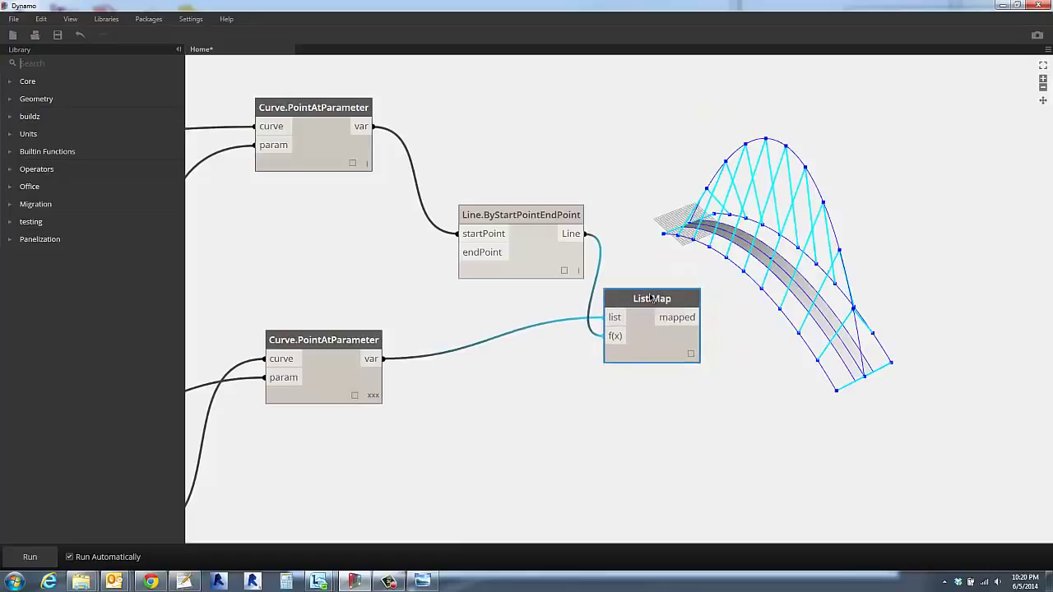
drag(539, 216, 468, 204)
drag(636, 298, 614, 256)
click(671, 317)
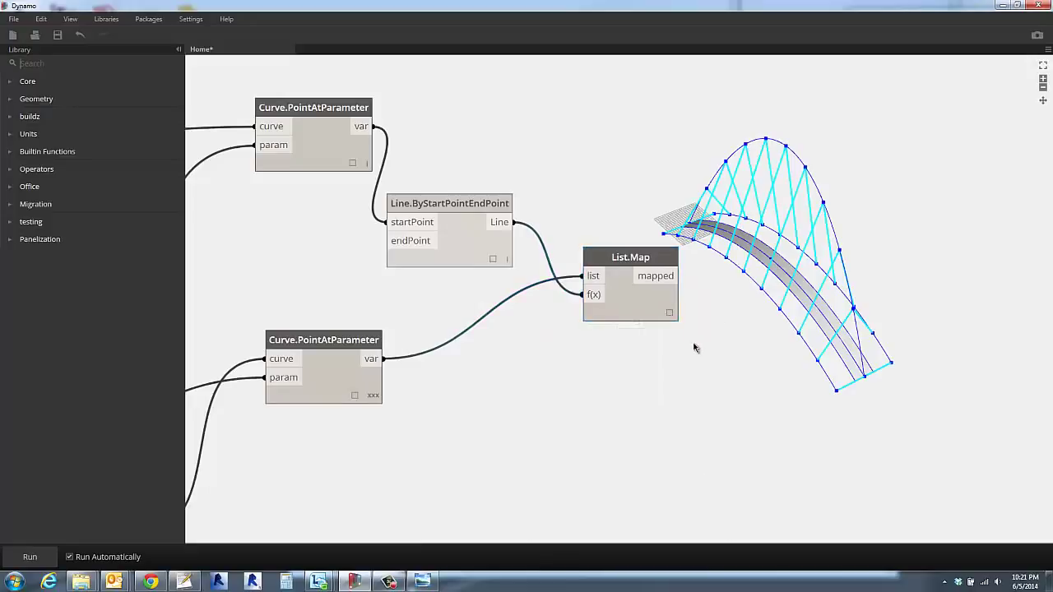
click(697, 352)
Review the node graph from the slider and point inputs through to List.Map, along with the resulting bridge geometry.
scroll(698, 360, down, 4)
middle_drag(346, 318, 853, 359)
scroll(454, 299, up, 1)
middle_drag(473, 302, 901, 352)
scroll(549, 299, down, 1)
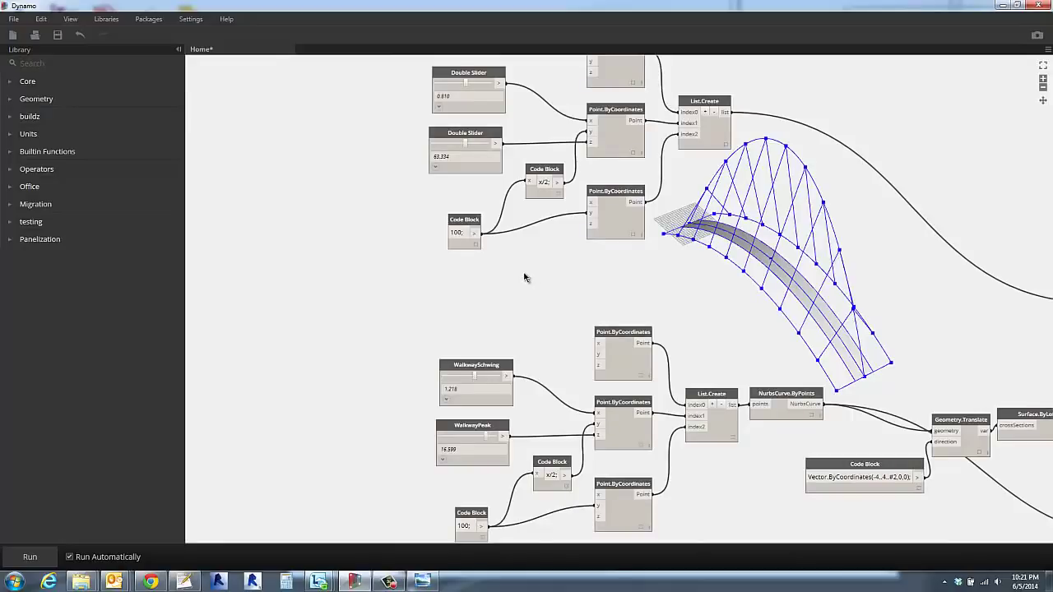
middle_drag(712, 315, 365, 199)
scroll(364, 200, down, 1)
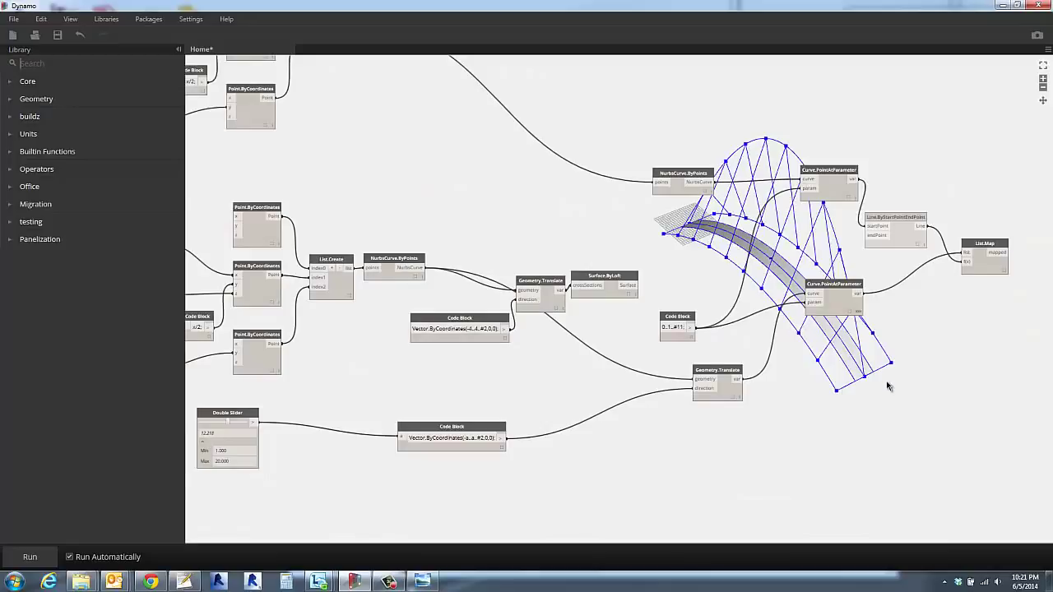
scroll(889, 385, up, 2)
scroll(889, 383, down, 1)
scroll(878, 387, up, 2)
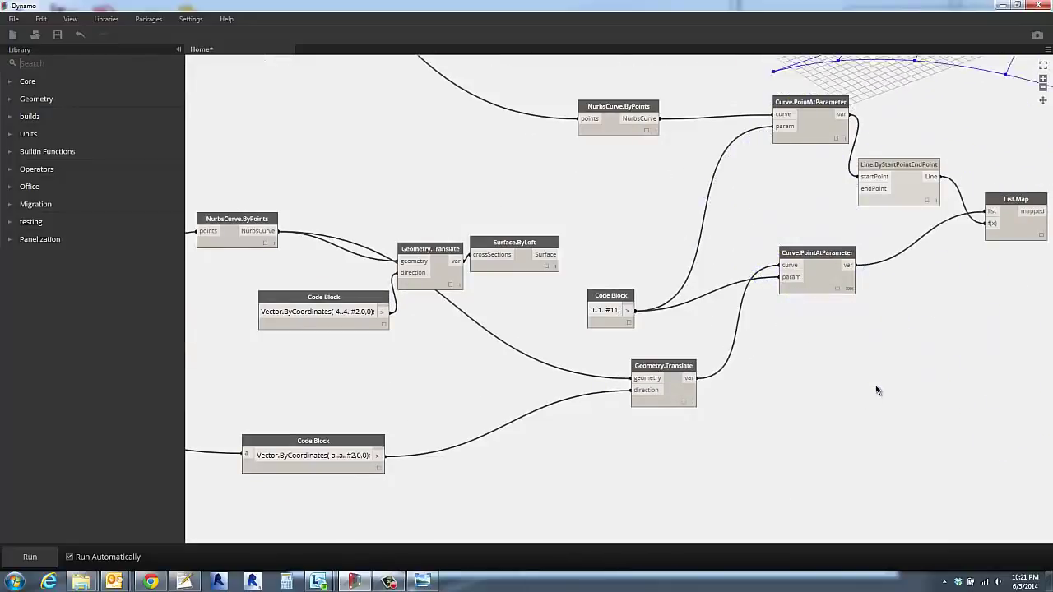
scroll(877, 387, down, 3)
middle_drag(897, 375, 751, 326)
scroll(904, 393, up, 2)
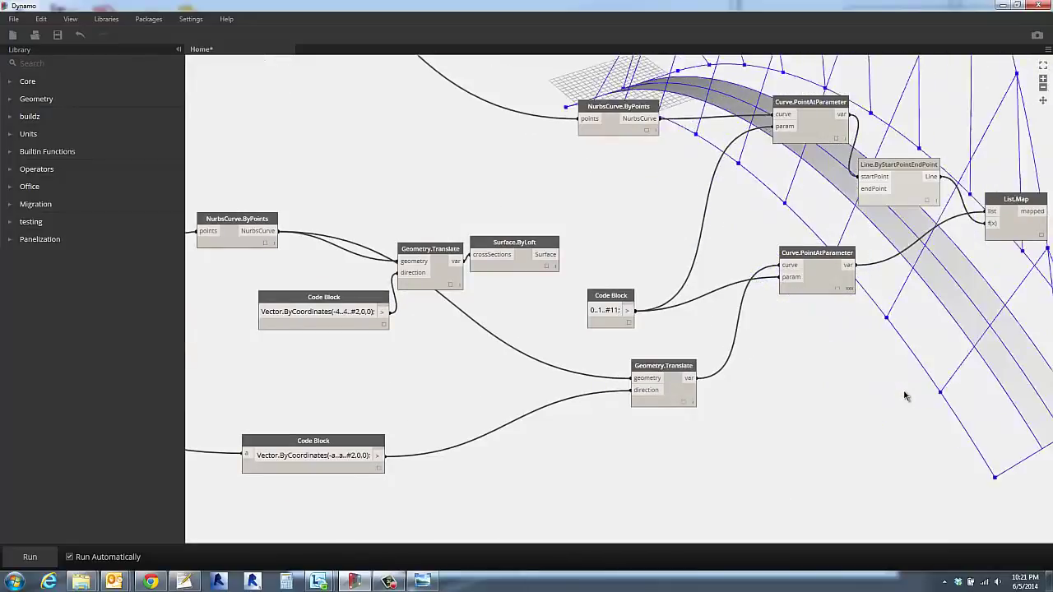
middle_drag(884, 395, 759, 367)
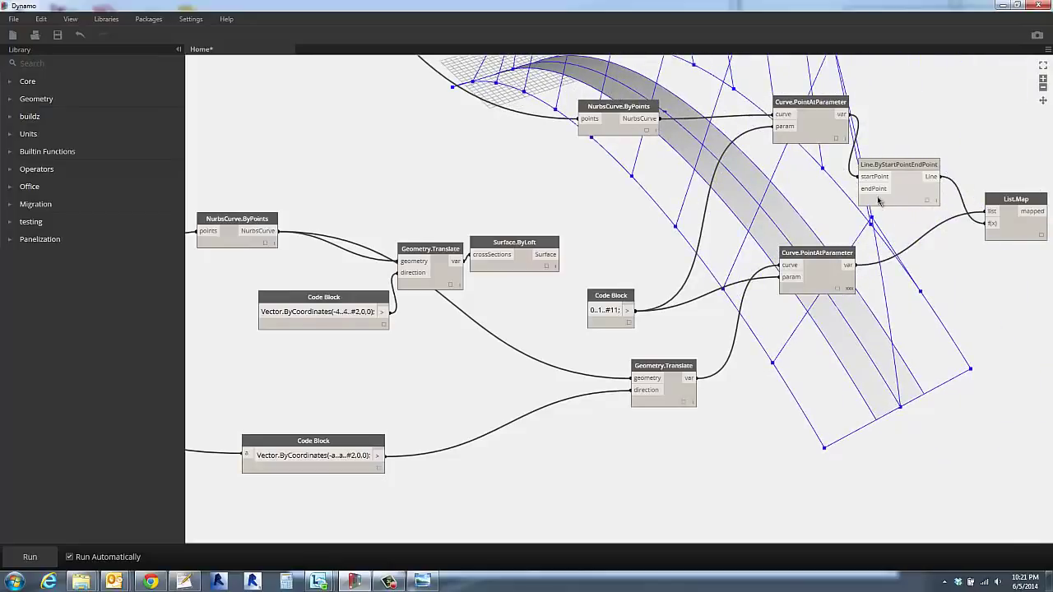
click(904, 195)
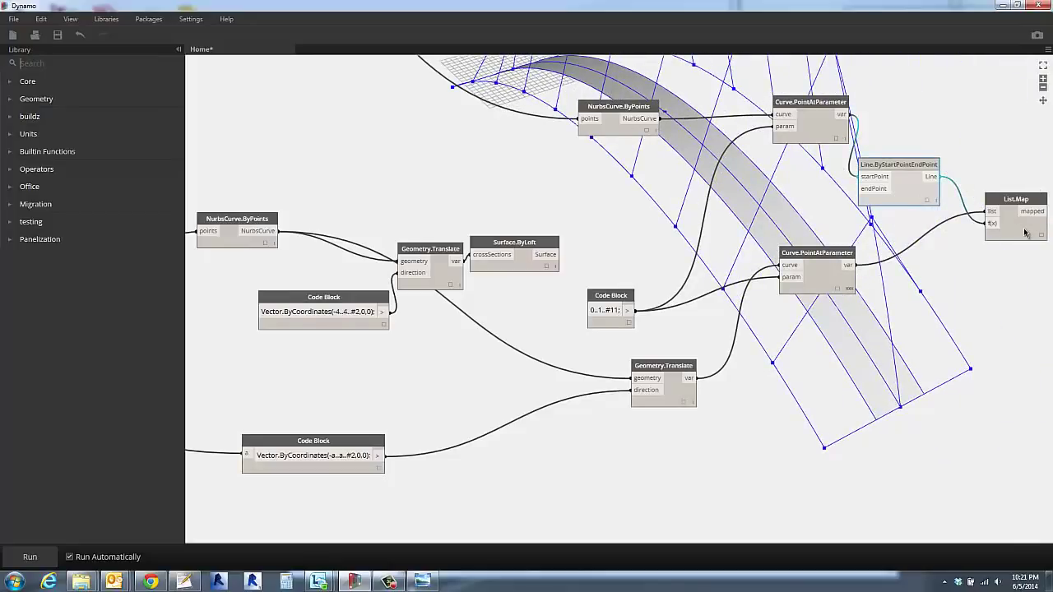
click(992, 223)
click(714, 398)
Change the parameter range in the code block feeding both Curve.PointAtParameter nodes to 0.1..0.9..#11.
scroll(611, 314, up, 5)
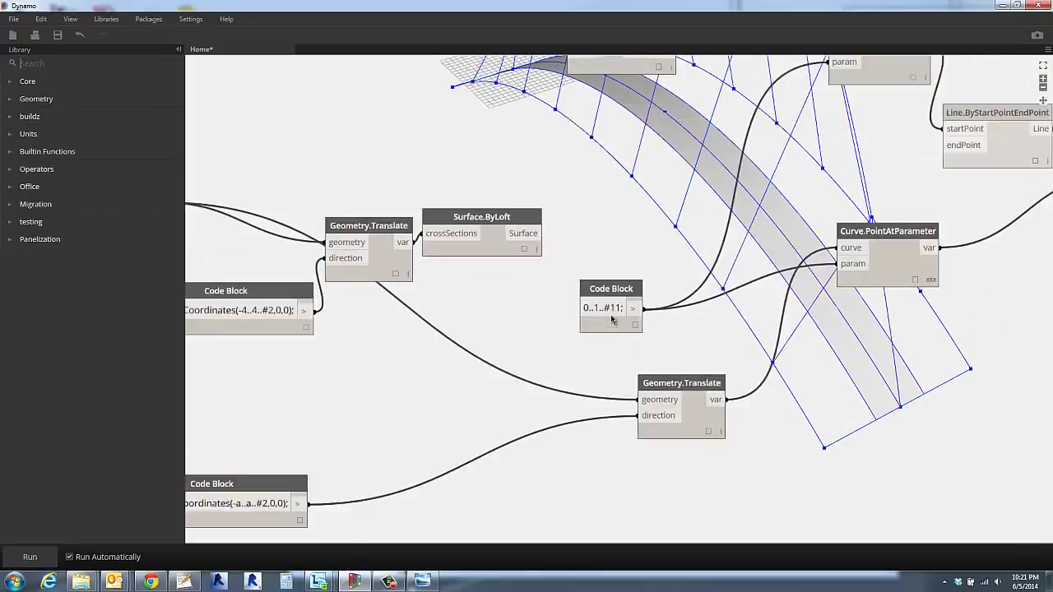
drag(596, 288, 623, 286)
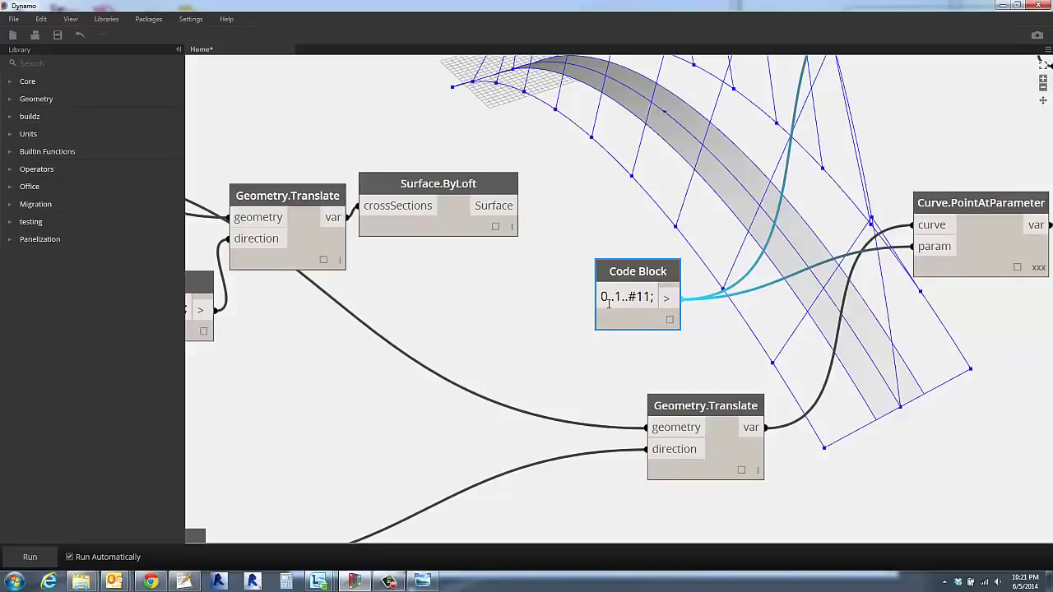
click(609, 303)
click(608, 303)
text(.1)
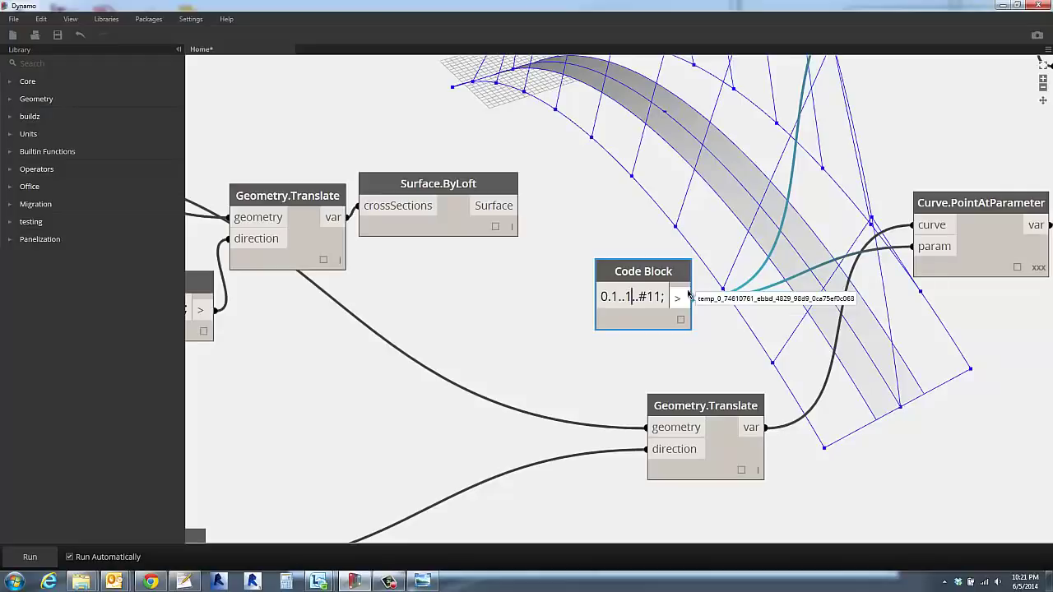
key(BackSpace)
text(0.9)
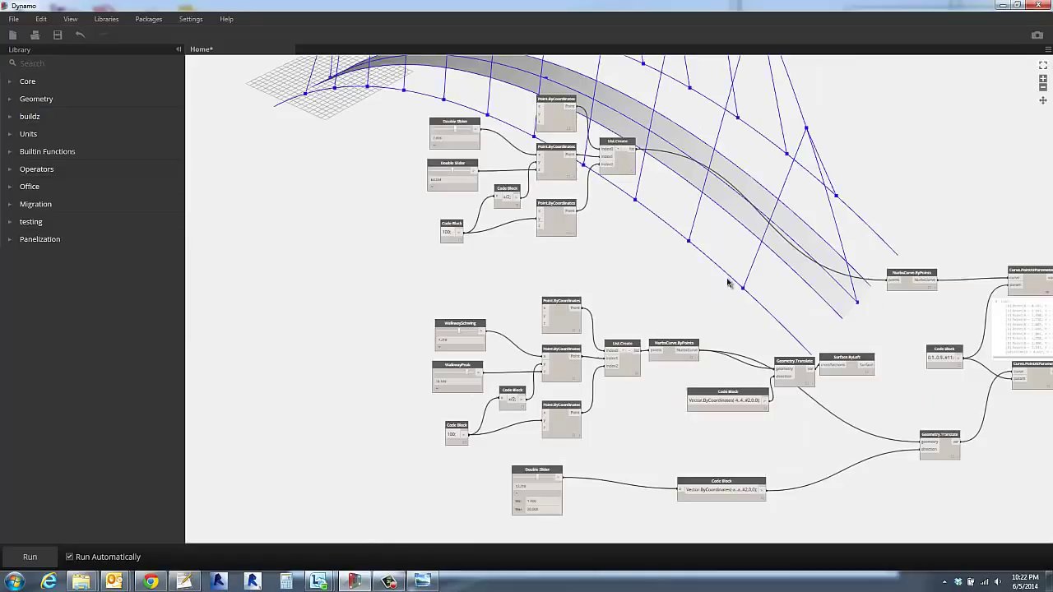
Collapse the upper Curve.PointAtParameter node's preview and inspect the point lists output by the lower one.
scroll(722, 290, down, 3)
key(ctrl+g)
scroll(722, 290, down, 3)
middle_drag(721, 290, 545, 323)
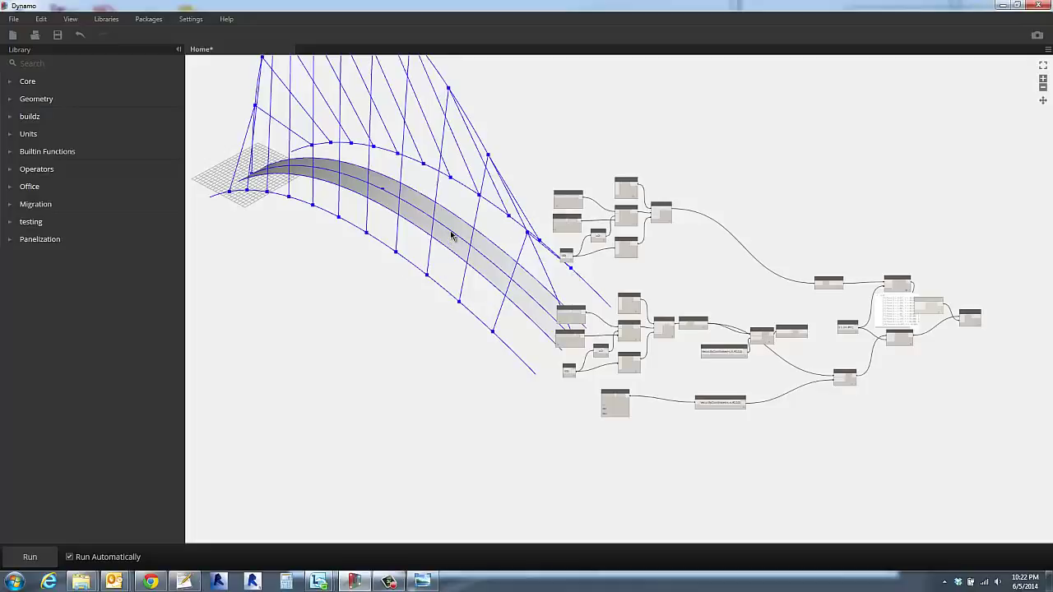
middle_drag(925, 359, 678, 355)
scroll(656, 328, up, 5)
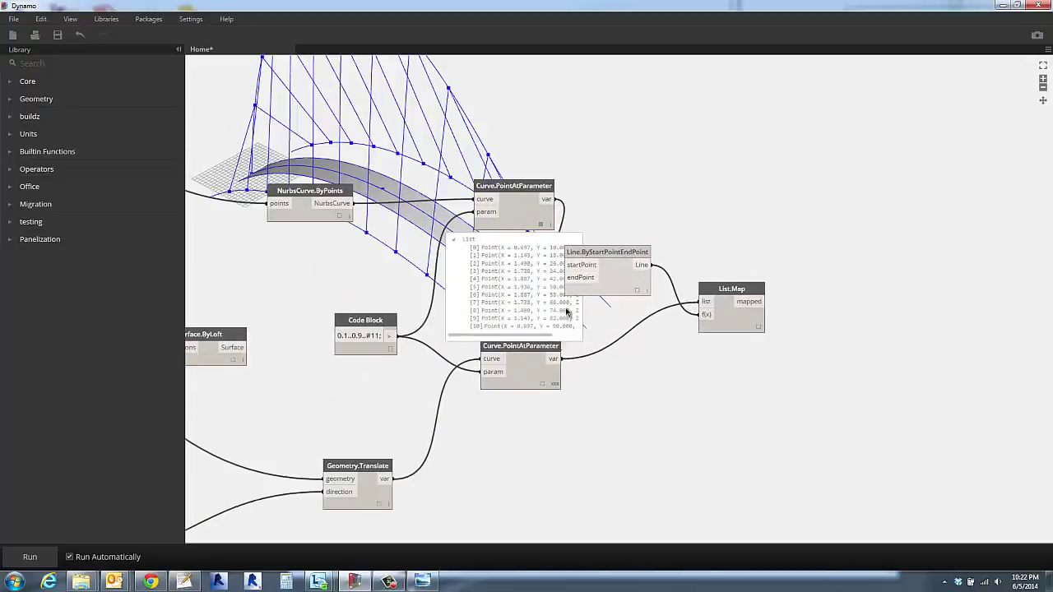
click(542, 229)
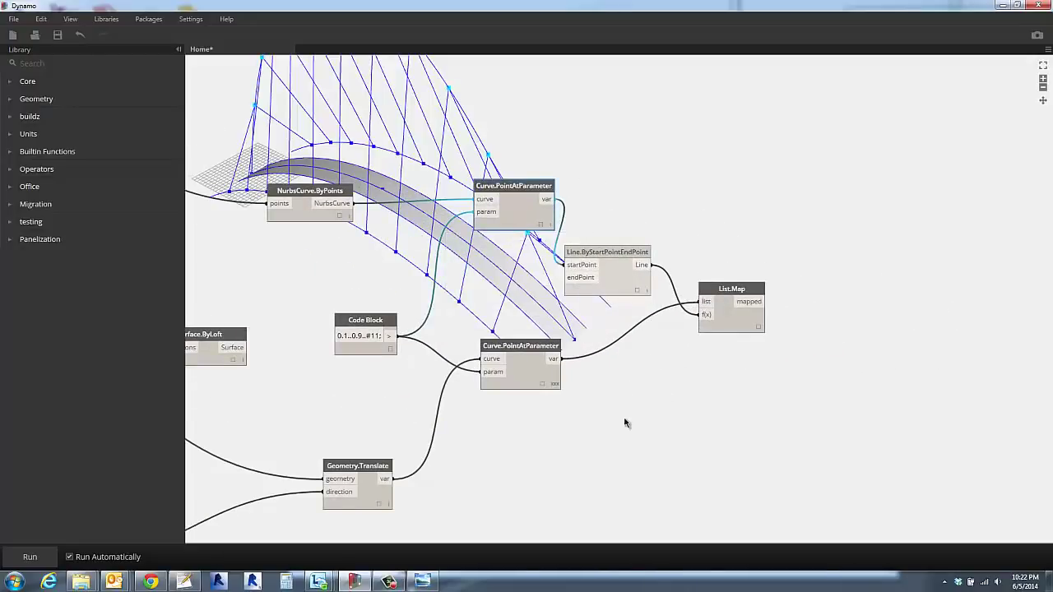
click(540, 387)
mouse_move(543, 401)
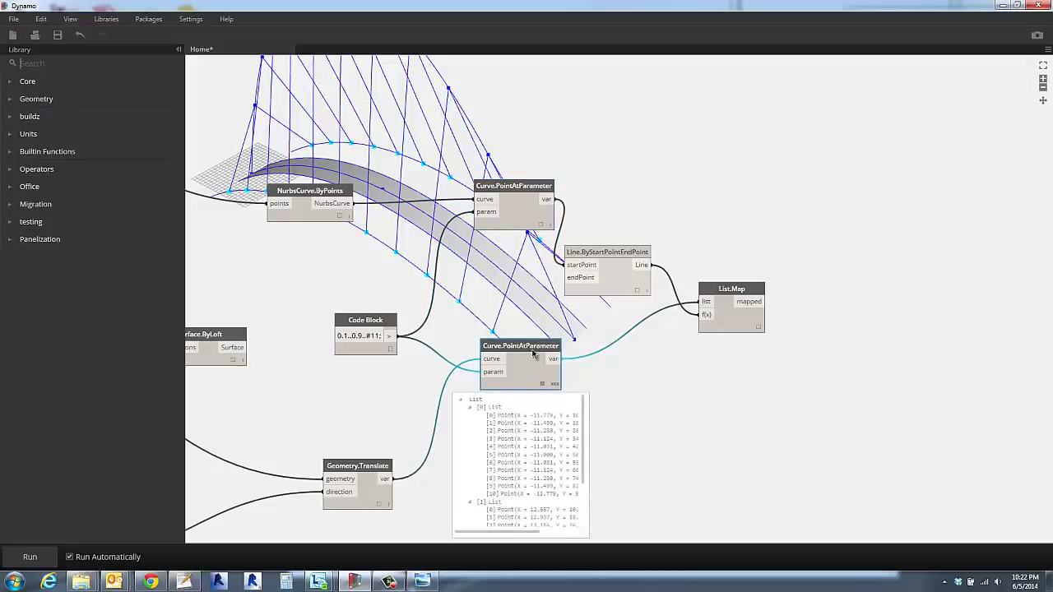
click(651, 404)
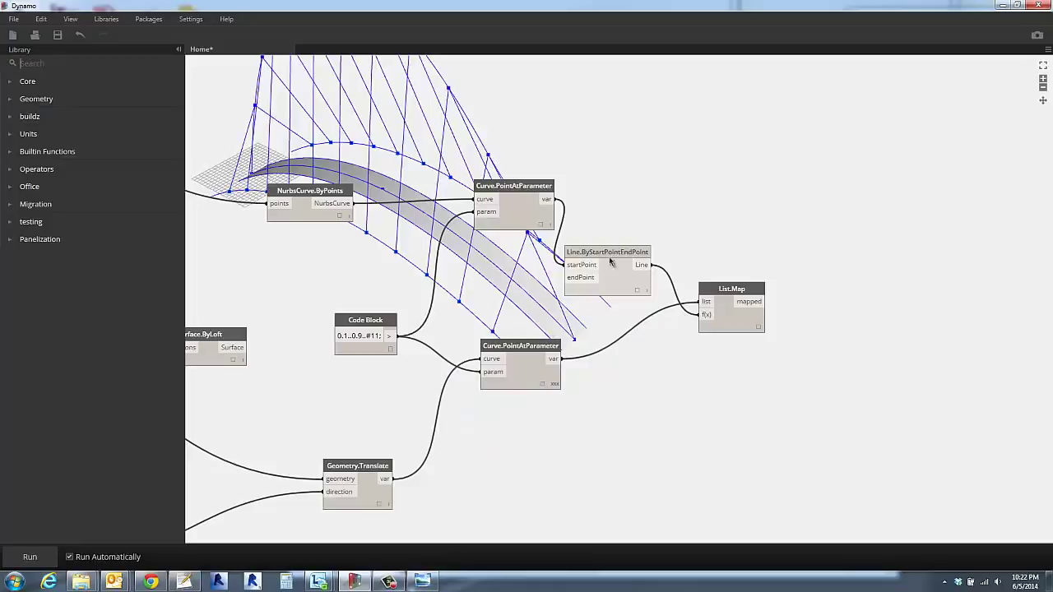
Move the lower Curve.PointAtParameter node down slightly and feed its output into a new List.Deconstruct node.
drag(533, 368, 529, 389)
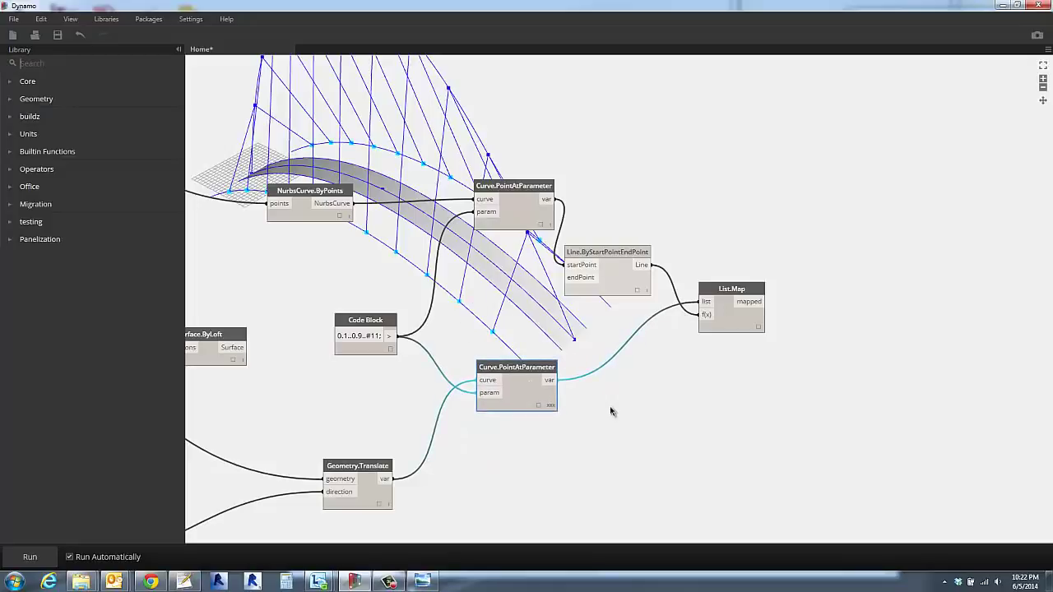
click(613, 413)
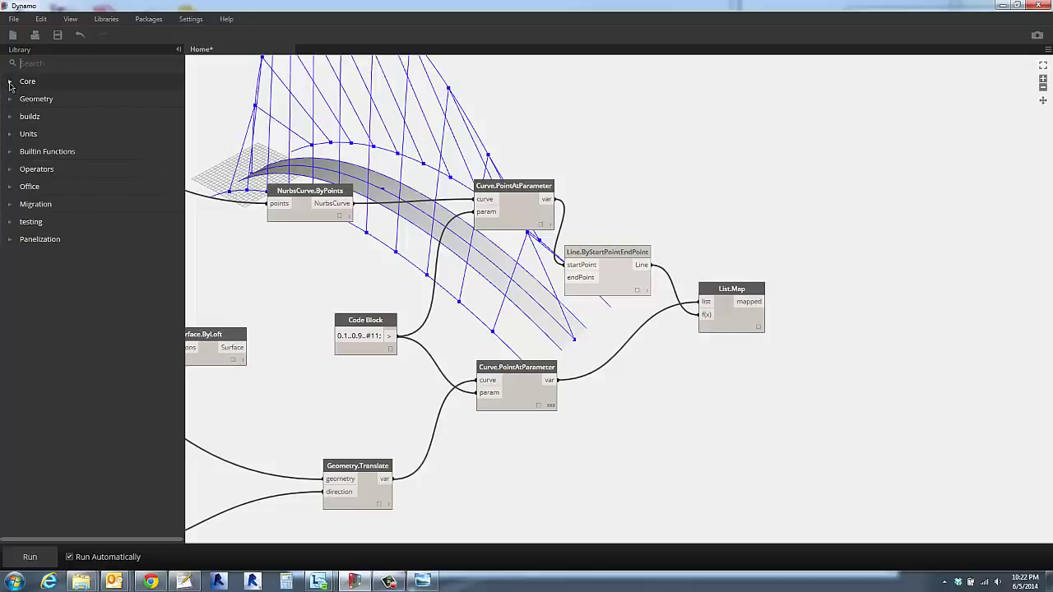
click(10, 83)
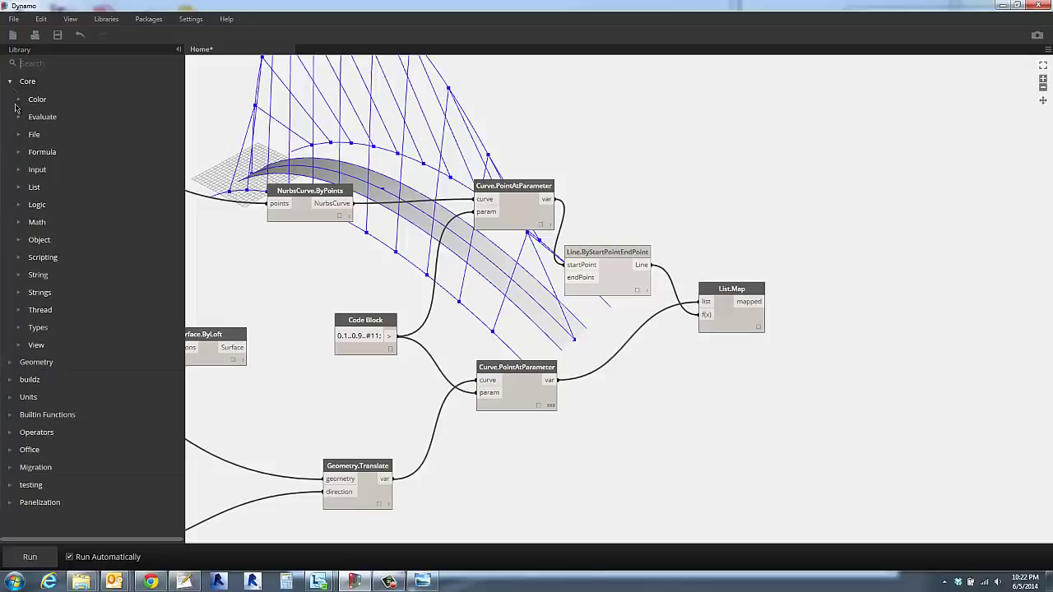
click(50, 63)
text(dec)
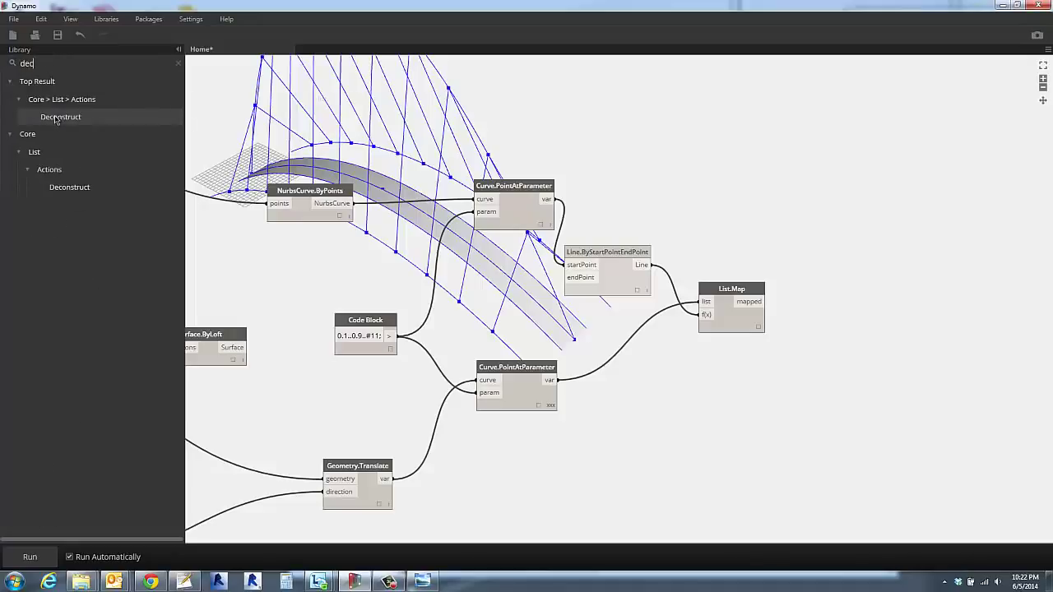
click(55, 119)
drag(626, 297, 663, 391)
click(557, 380)
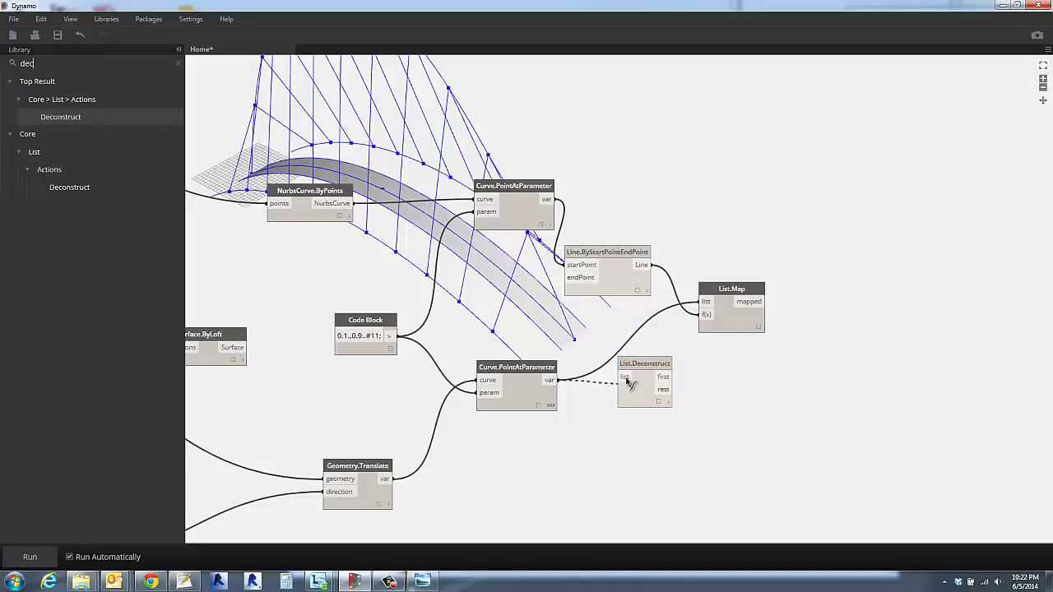
click(624, 377)
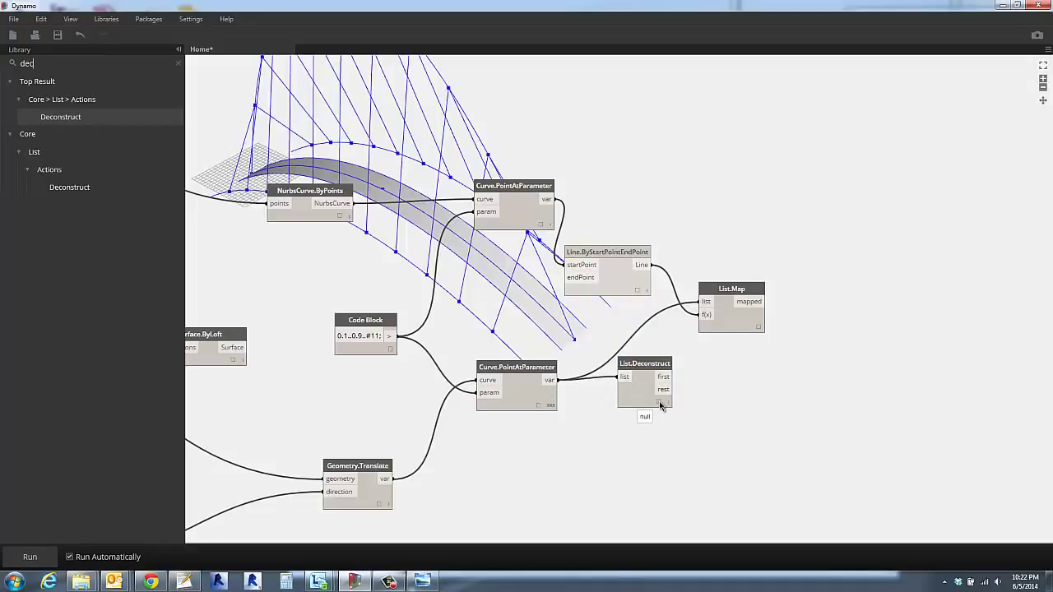
Check the List.Deconstruct output preview and lower the WalkwayPeak slider slightly to update the graph.
click(660, 403)
click(486, 445)
click(659, 404)
click(579, 417)
scroll(511, 410, down, 3)
middle_drag(446, 398, 1052, 402)
middle_drag(588, 401, 588, 396)
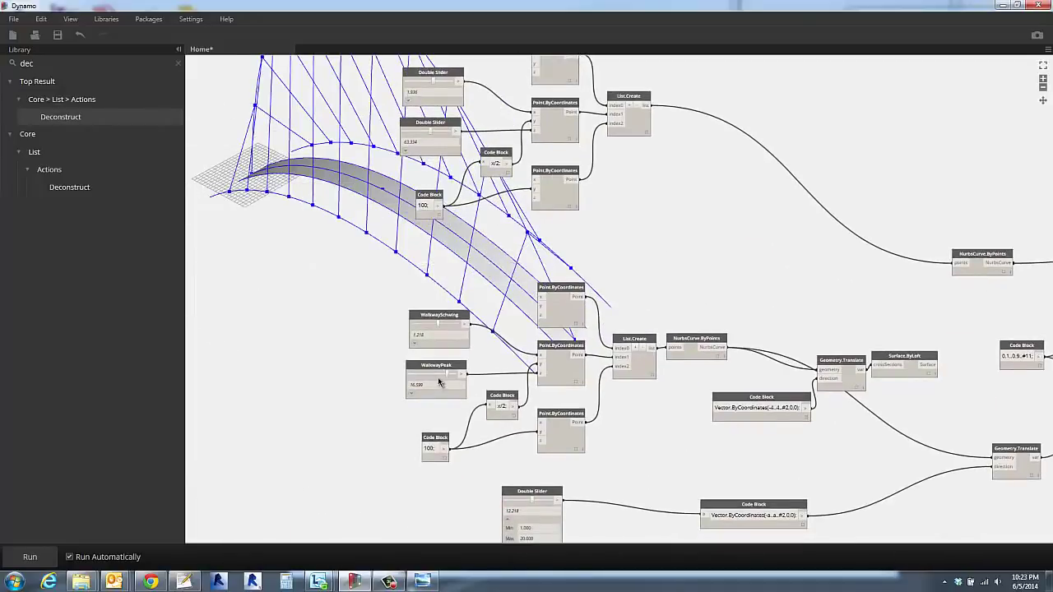
drag(445, 377, 443, 377)
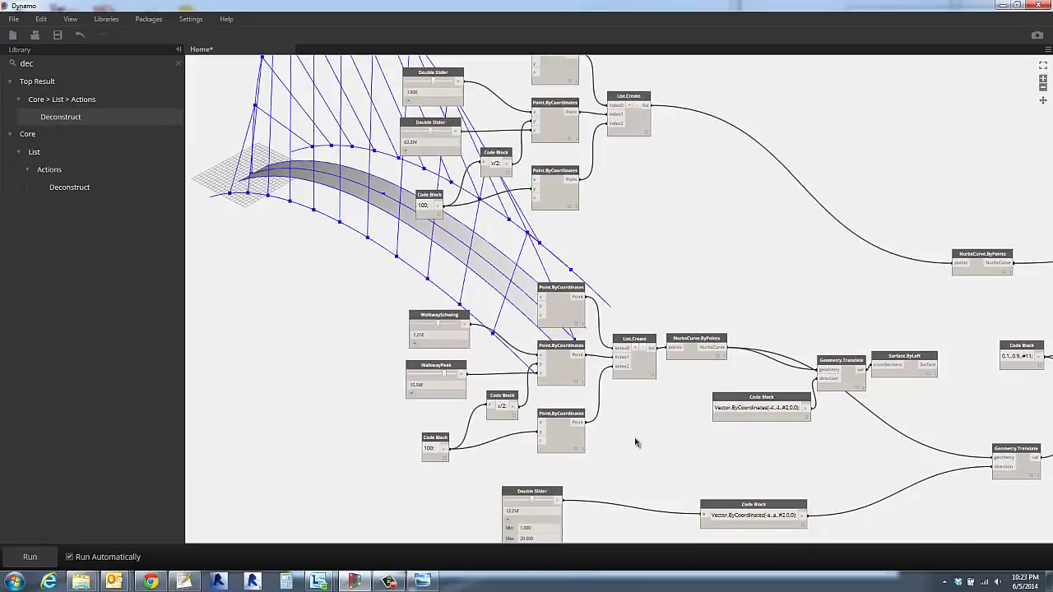
Inspect the nested point lists in the List.Deconstruct output preview and collapse it again.
middle_drag(798, 466, 466, 355)
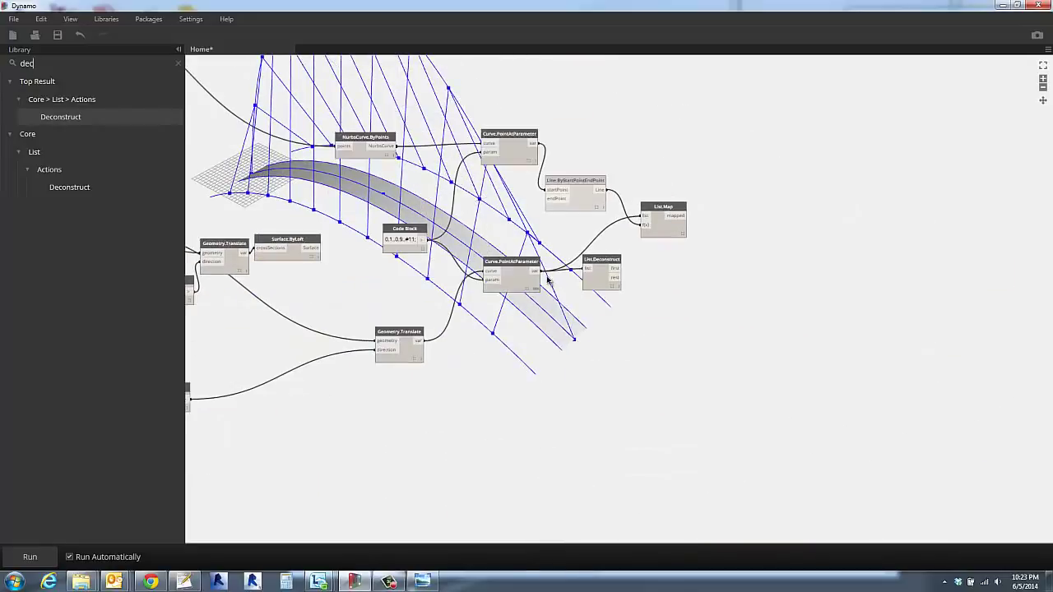
scroll(549, 281, up, 4)
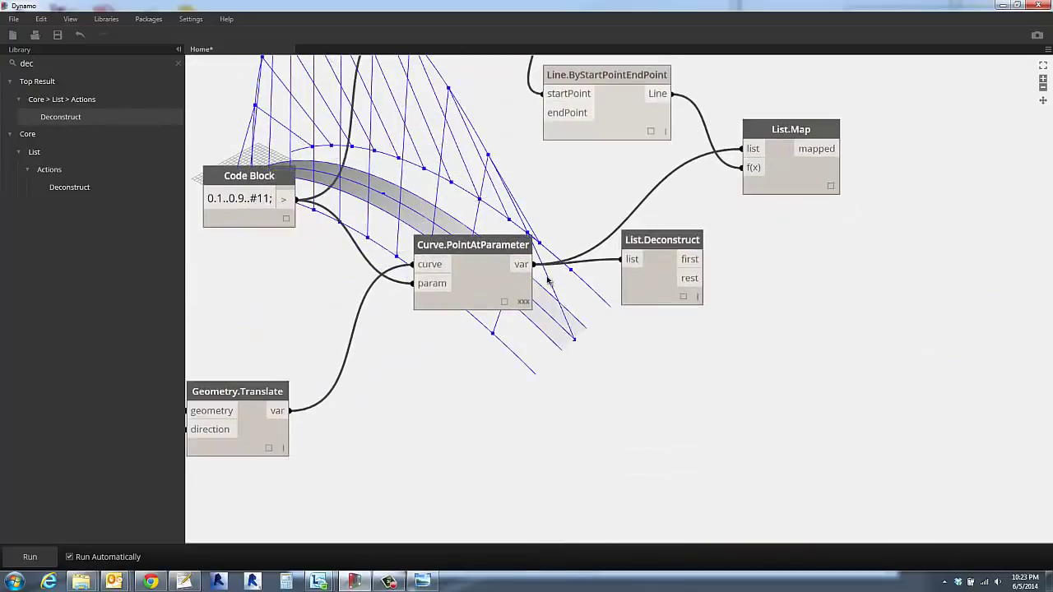
click(682, 301)
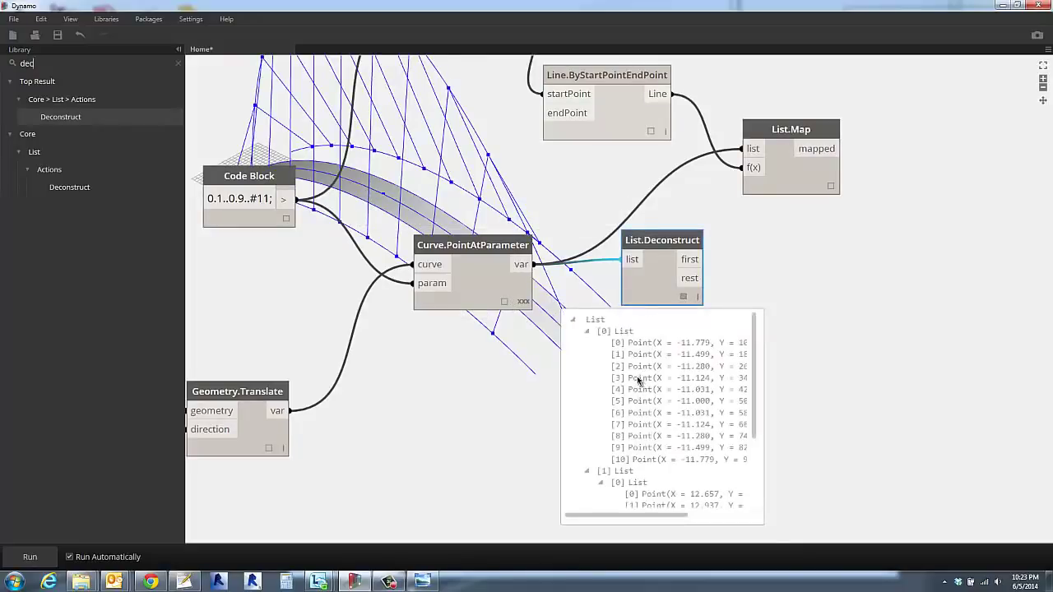
click(767, 268)
click(682, 301)
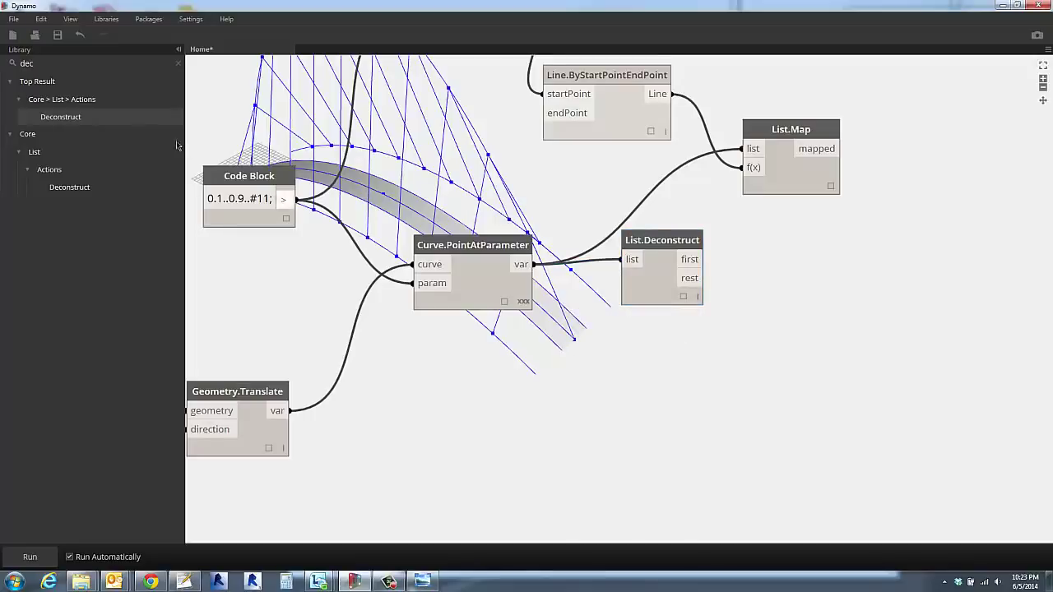
Add two Watch nodes and connect them to the first and rest outputs of List.Deconstruct.
click(2, 65)
text(watch)
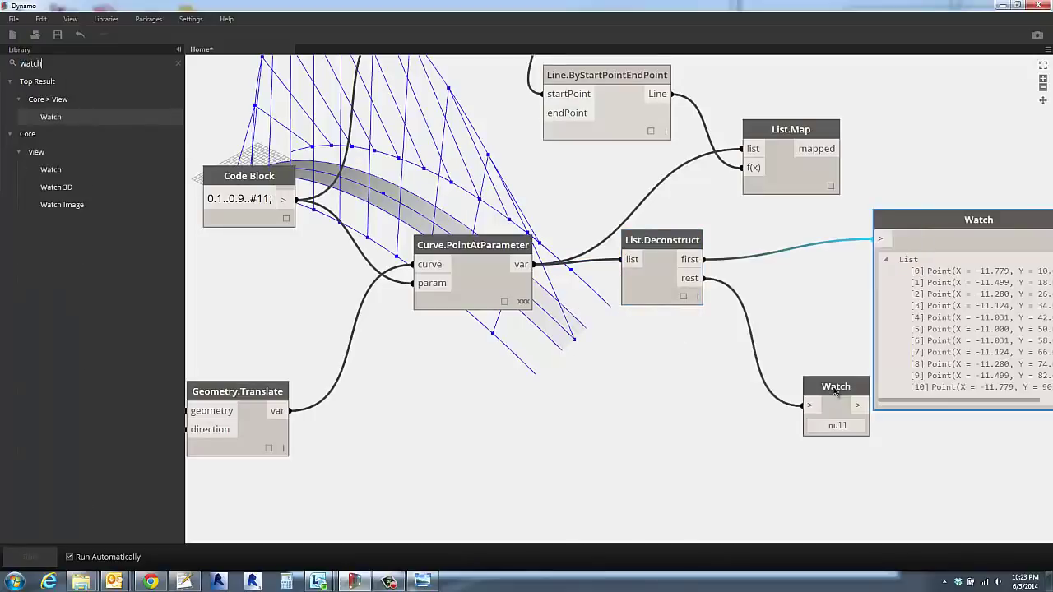
drag(835, 388, 821, 355)
click(804, 322)
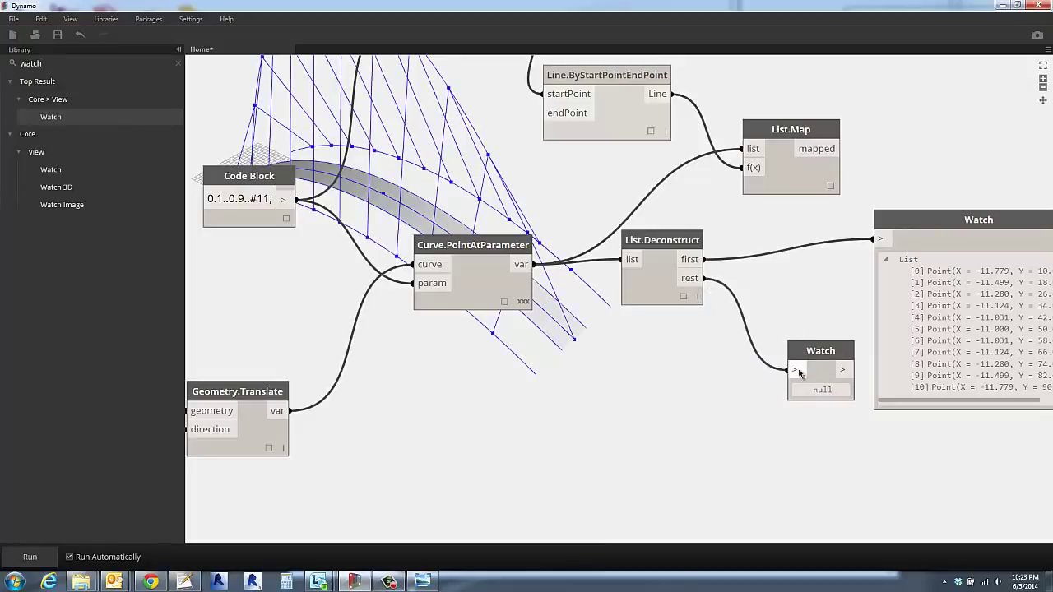
click(797, 370)
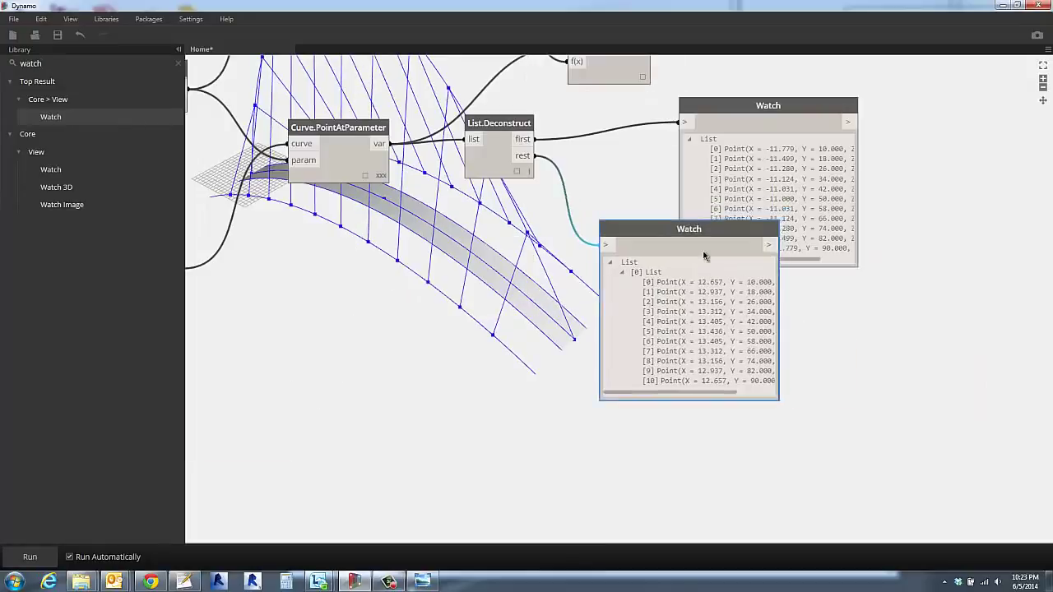
Spread the two Watch nodes apart so both point lists can be compared, leaving room beside List.Deconstruct.
drag(704, 253, 692, 274)
middle_drag(866, 334, 801, 410)
drag(694, 184, 780, 127)
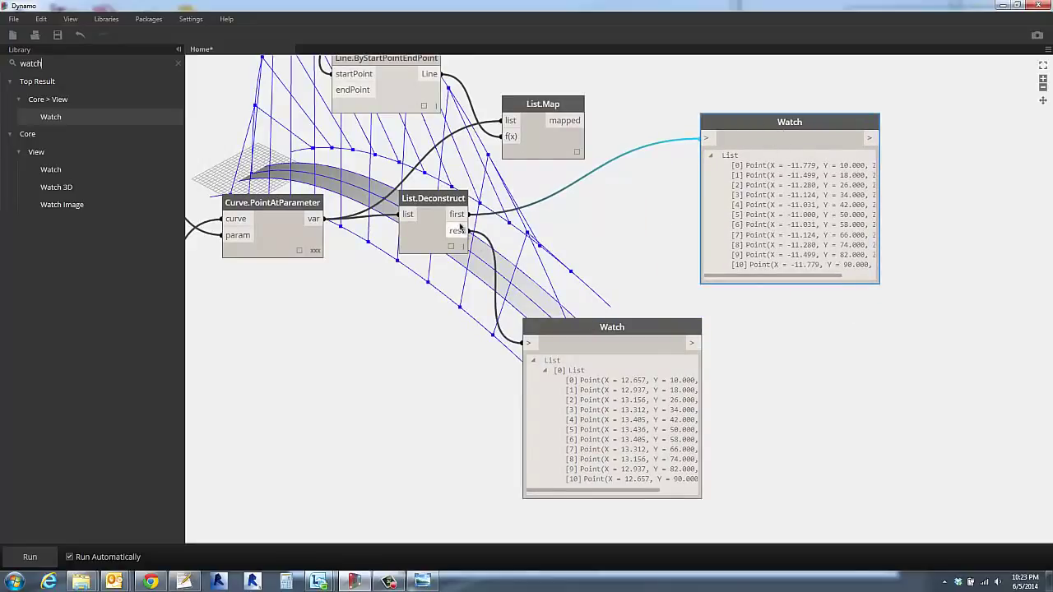
drag(583, 331, 714, 323)
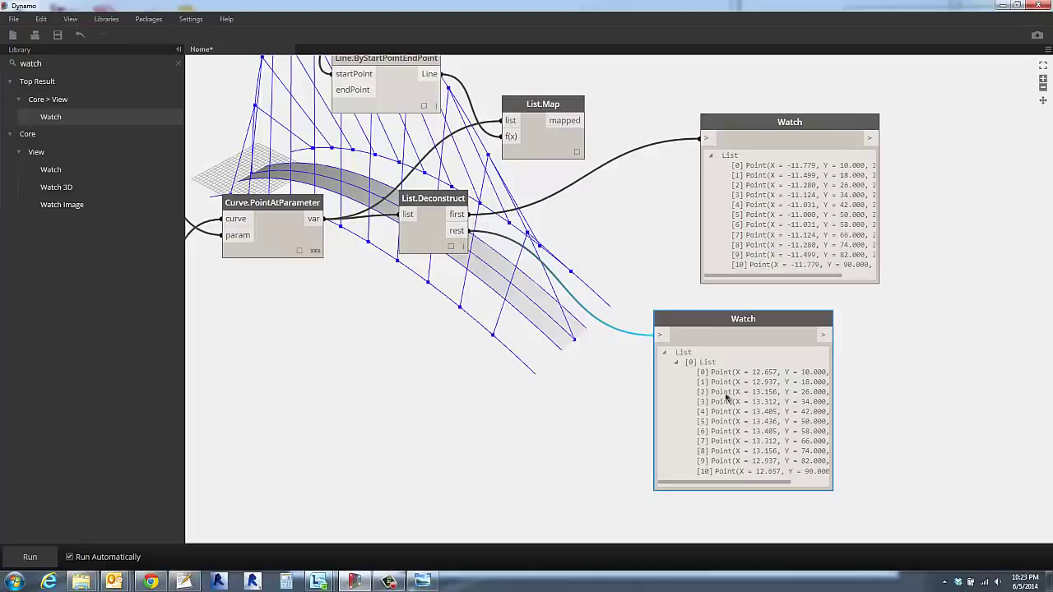
drag(725, 323, 593, 300)
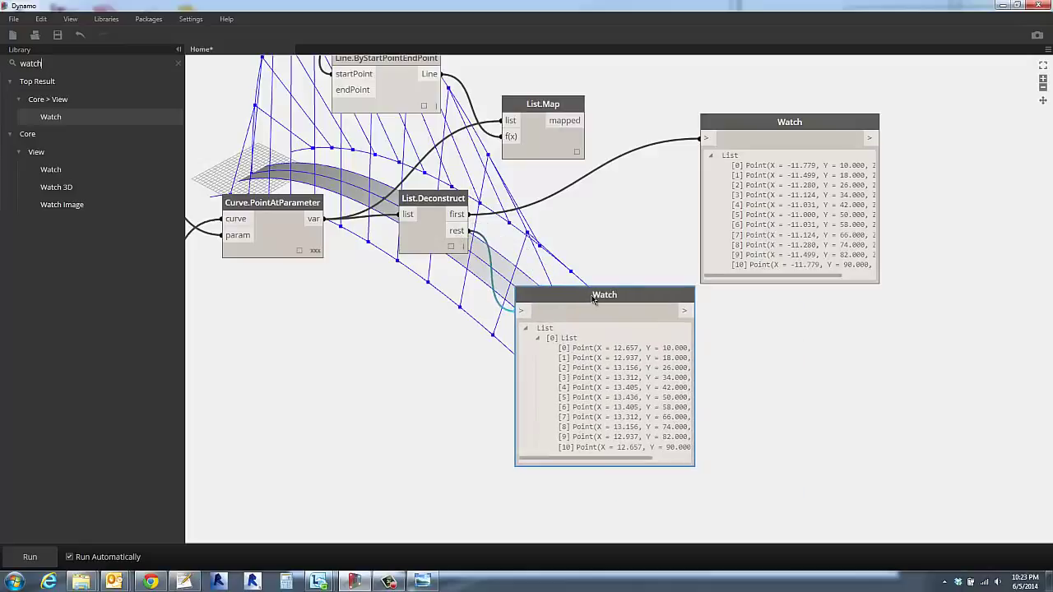
drag(746, 124, 798, 114)
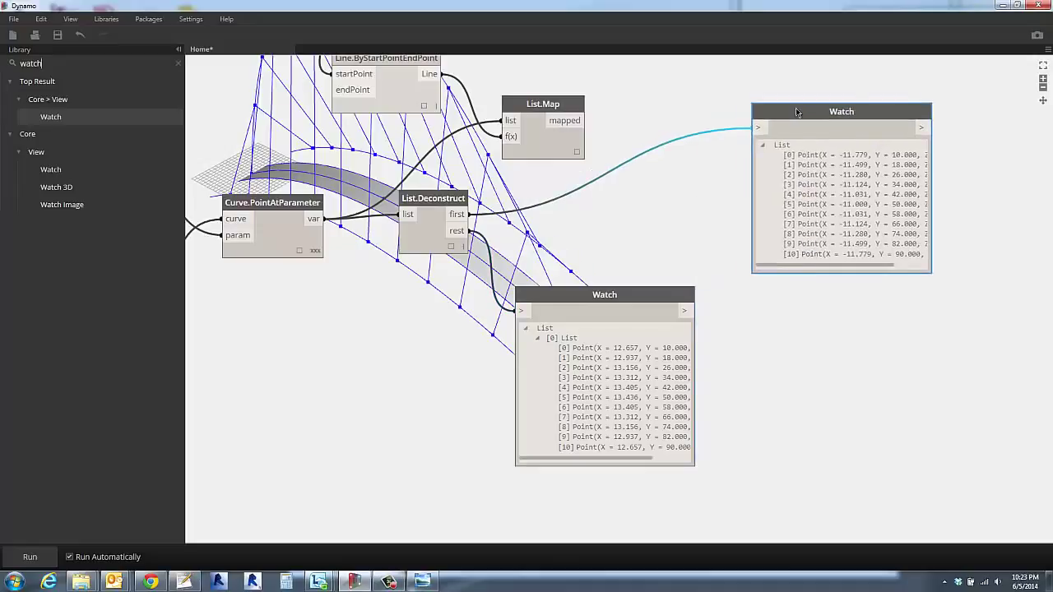
Insert a Flatten node between List.Deconstruct's rest output and its Watch node, and space out the Watch nodes.
drag(78, 64, 3, 65)
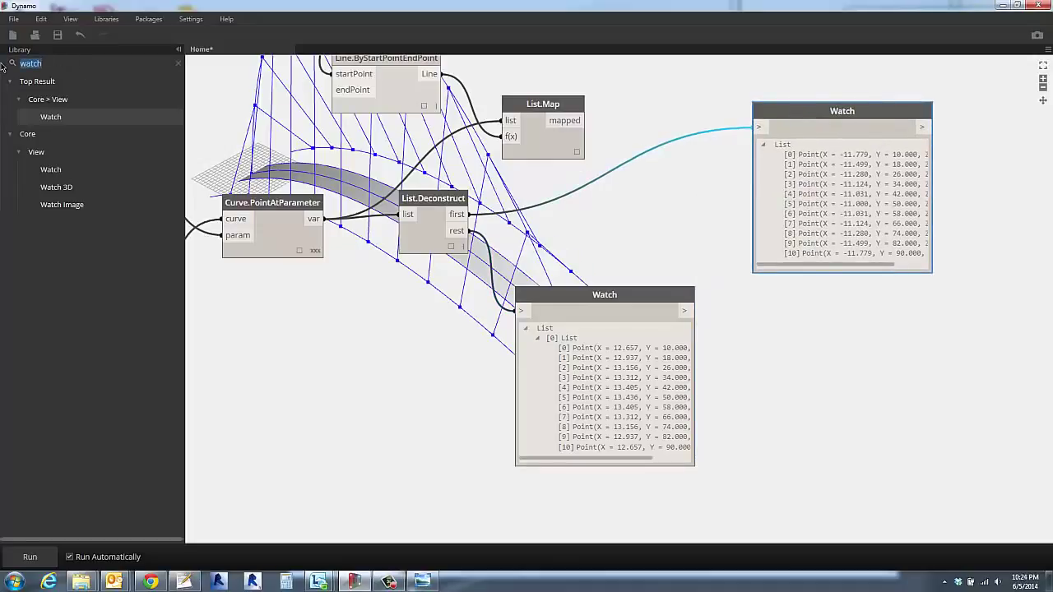
text(flatt)
key(Return)
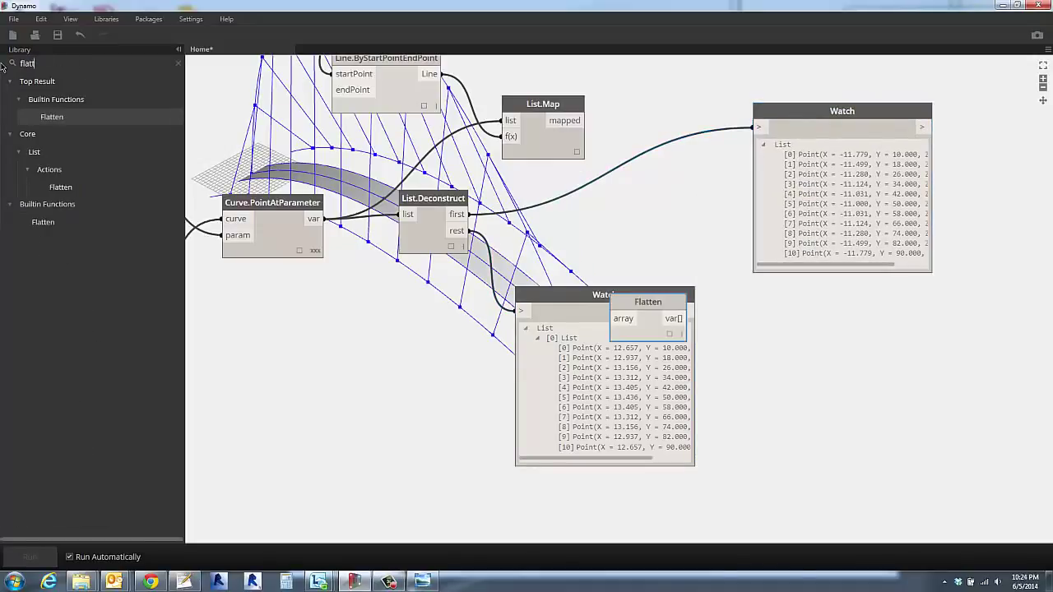
drag(457, 235, 809, 373)
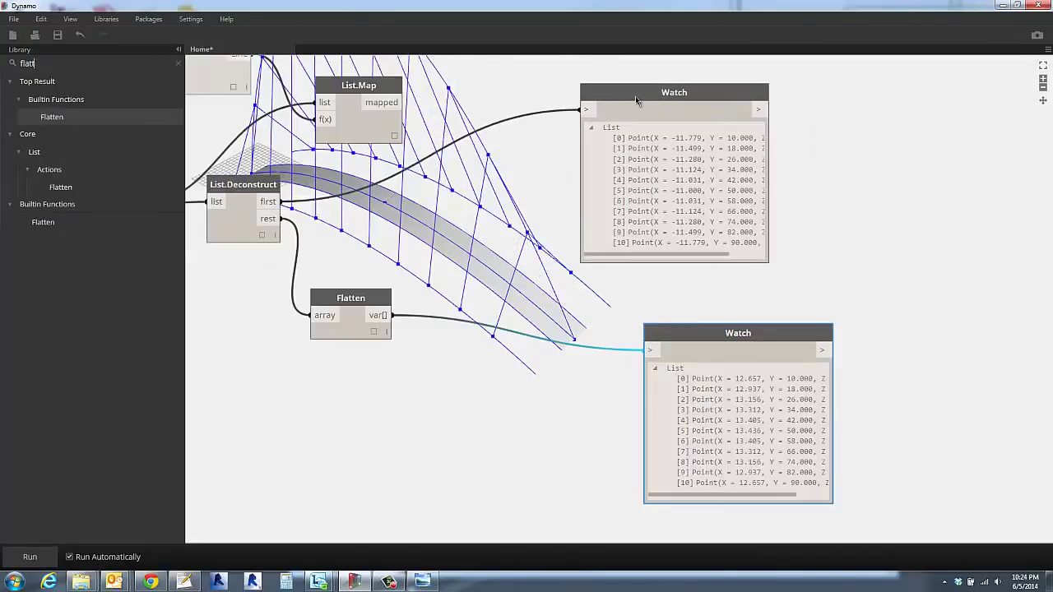
drag(636, 95, 721, 96)
scroll(629, 195, down, 5)
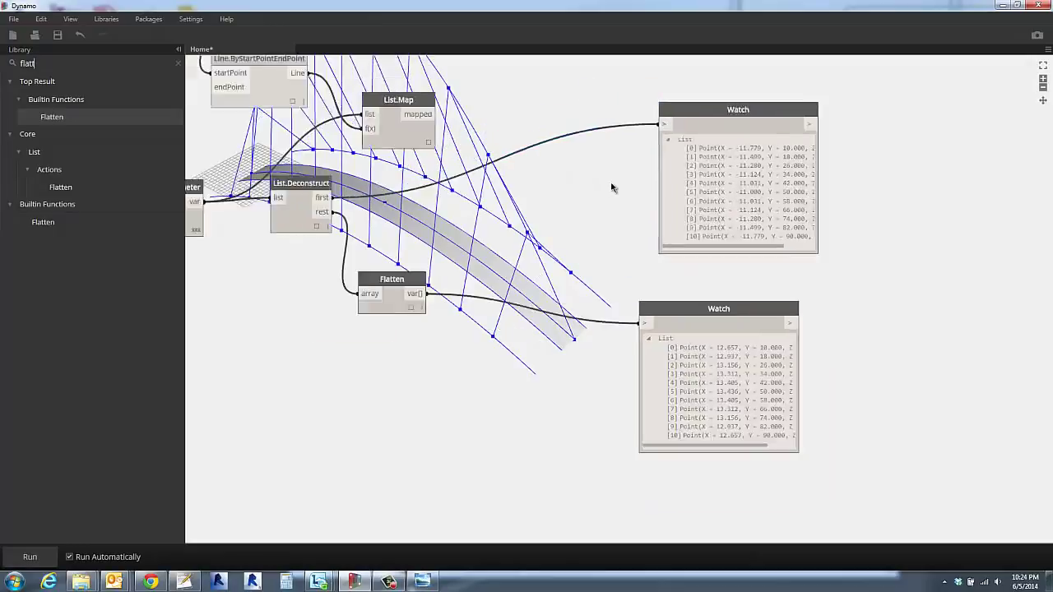
Duplicate Line.ByStartPointEndPoint, disconnect its copied input, and connect List.Deconstruct's first output as start and Flatten's output as end points.
click(442, 219)
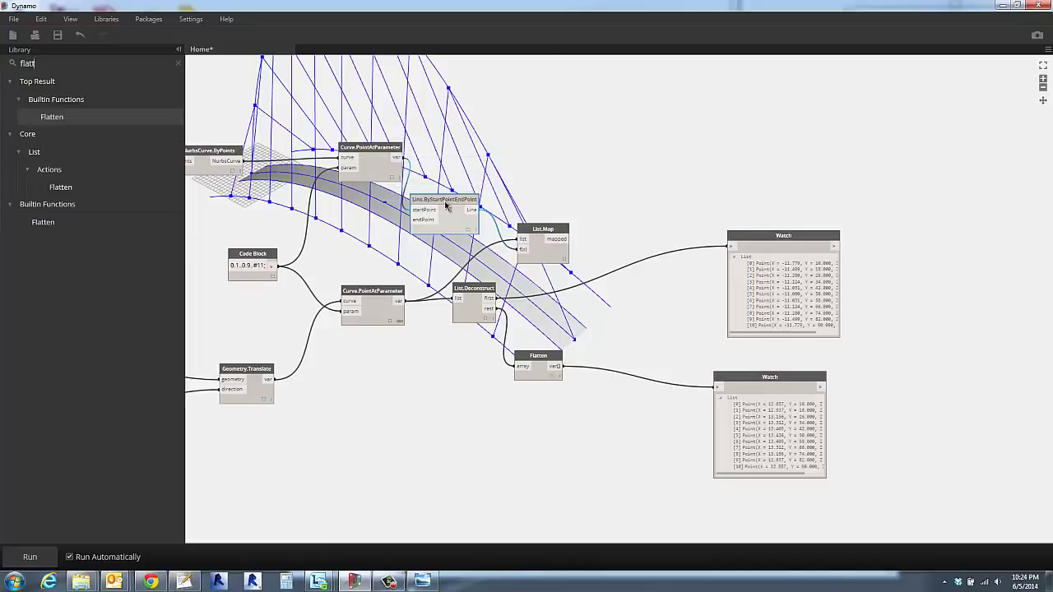
key(ctrl+v)
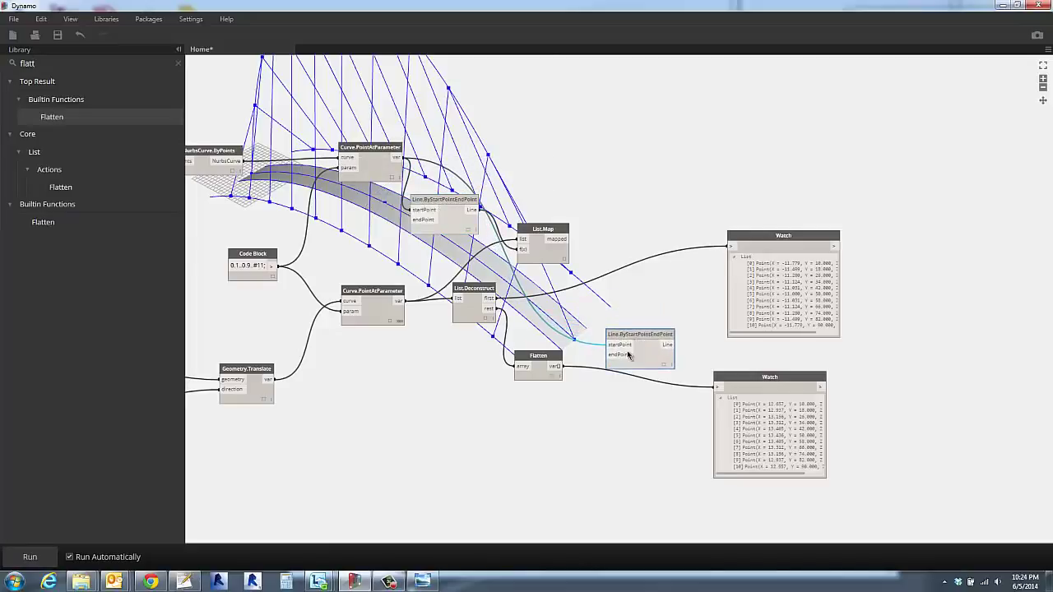
click(609, 384)
scroll(609, 384, up, 5)
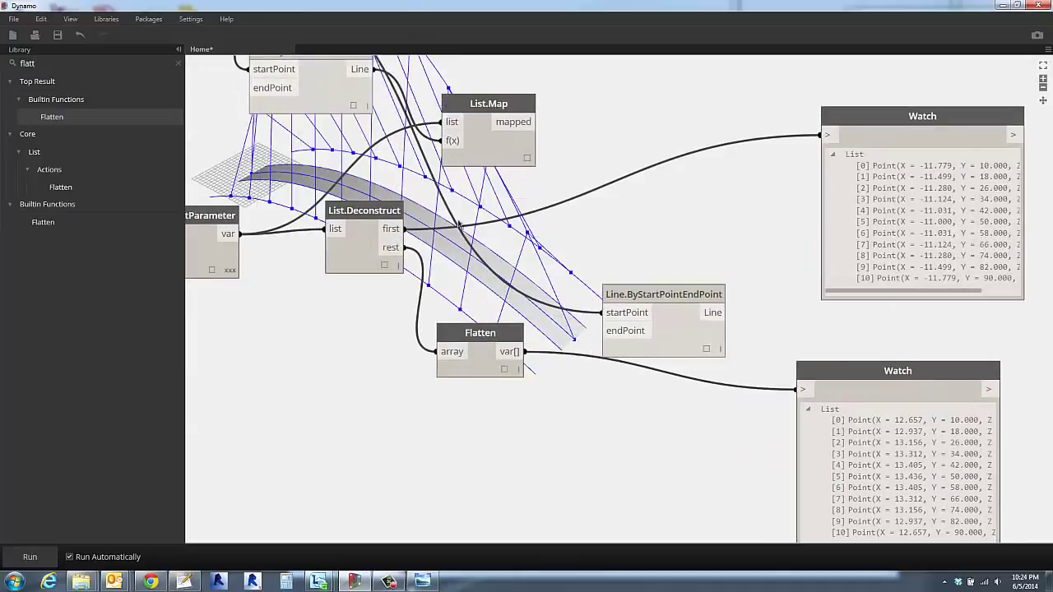
drag(601, 313, 576, 333)
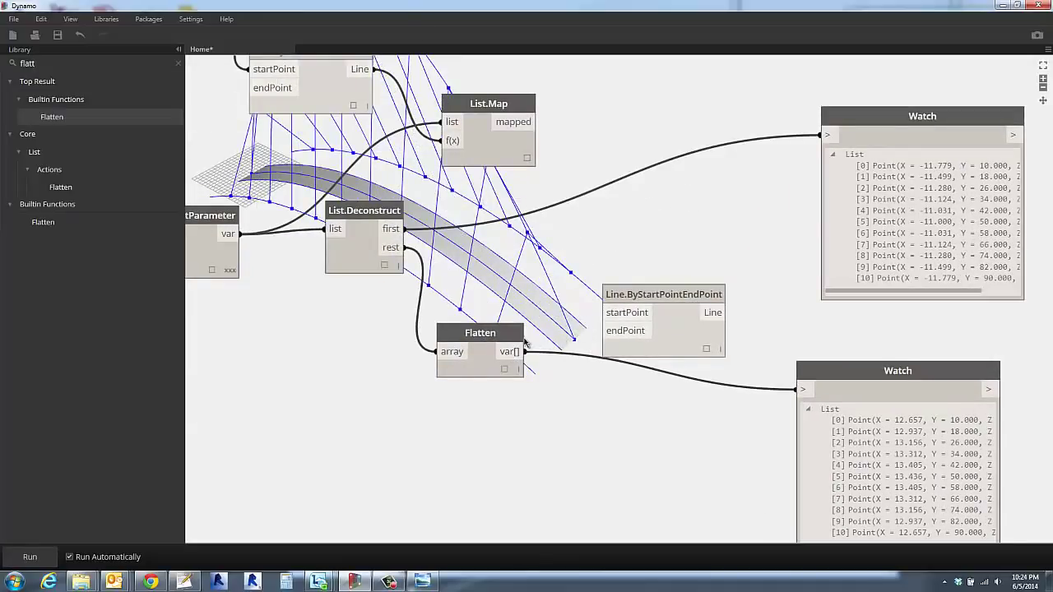
drag(506, 351, 617, 332)
drag(407, 229, 635, 325)
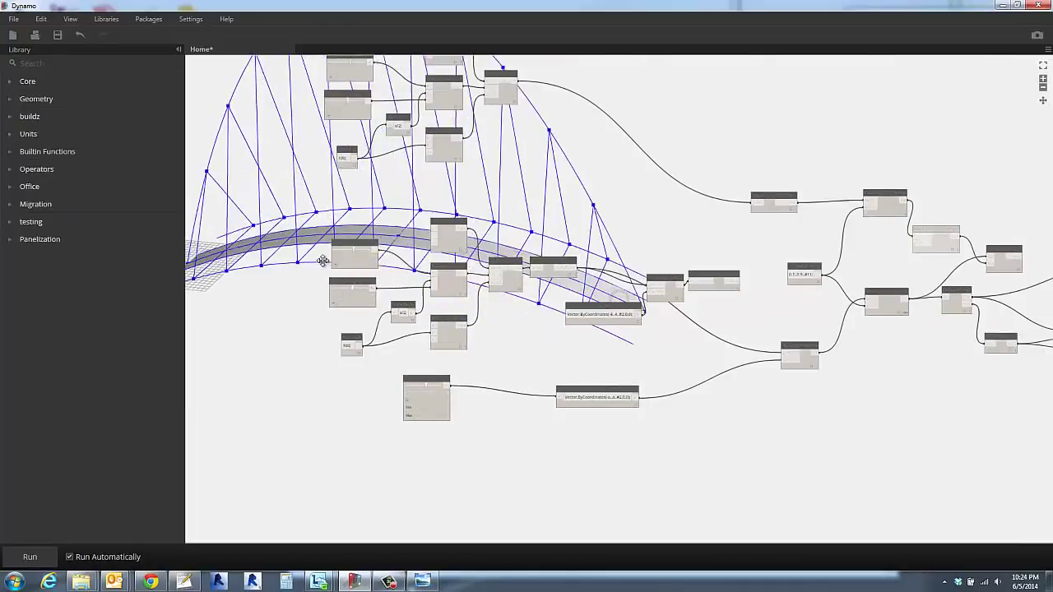
Examine the whole bridge geometry from a new angle, including the cross lines between the two side curves.
right_drag(324, 261, 366, 322)
middle_drag(425, 314, 542, 248)
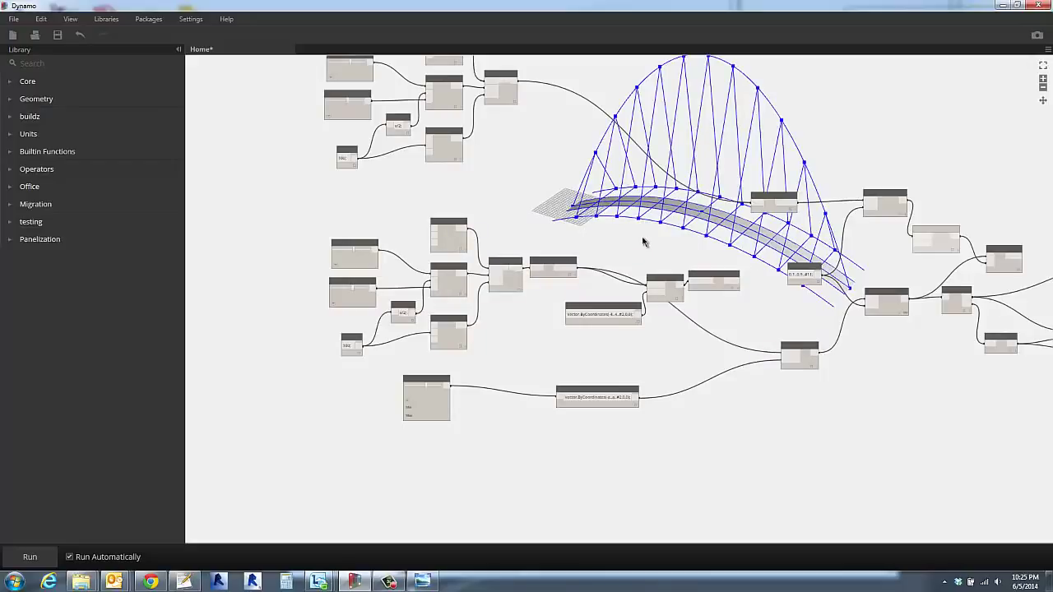
scroll(563, 196, up, 3)
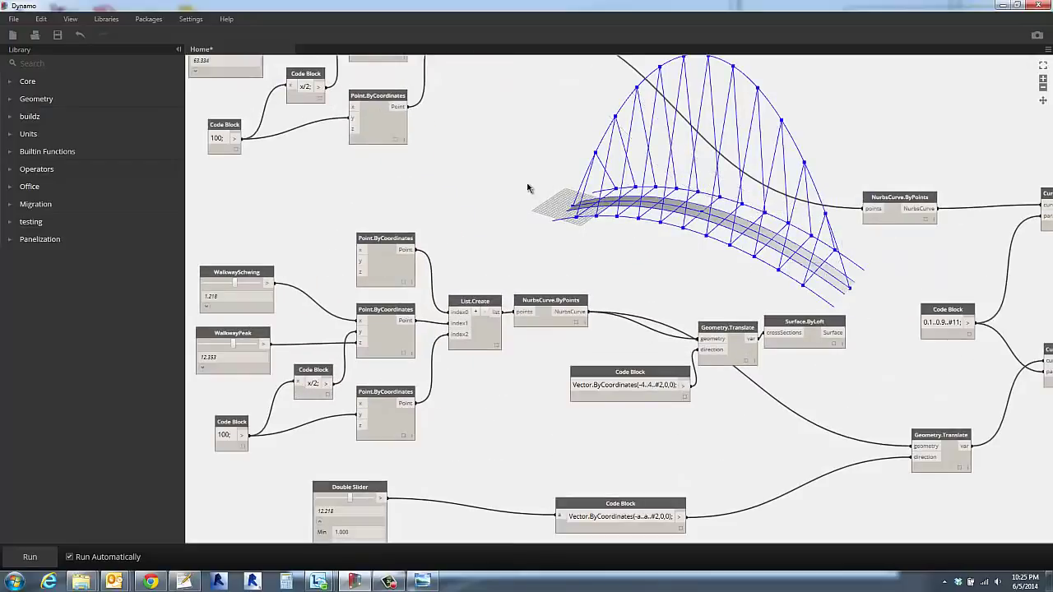
Lower the support arch with the slider feeding its middle point's z input, to about 39.1, and check the bridge from several angles.
middle_drag(528, 188, 623, 360)
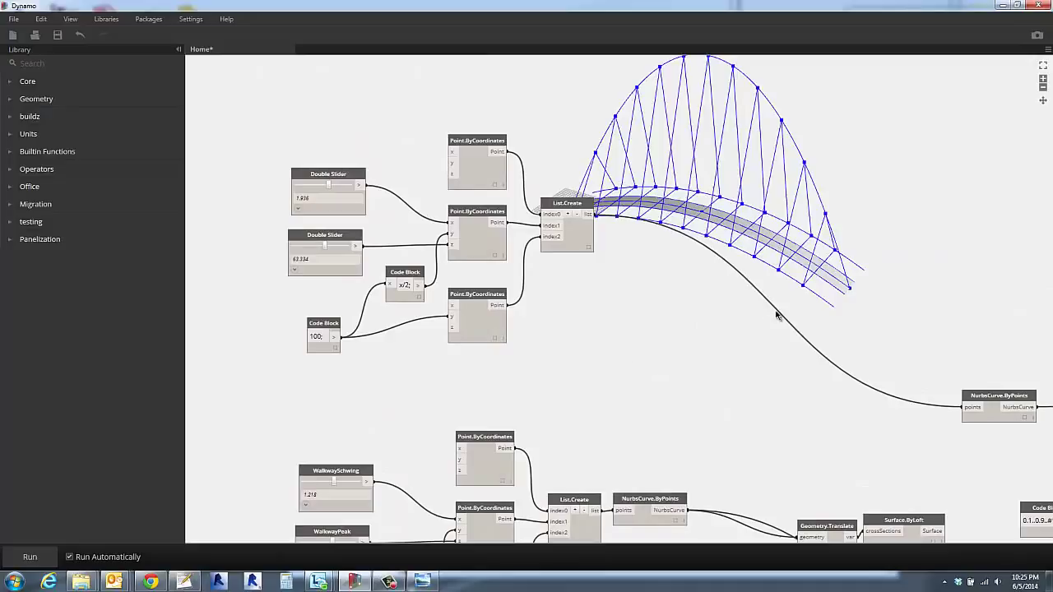
right_drag(732, 330, 696, 330)
shift+right_drag(622, 313, 691, 331)
scroll(745, 234, up, 3)
middle_drag(743, 236, 704, 292)
scroll(704, 296, down, 3)
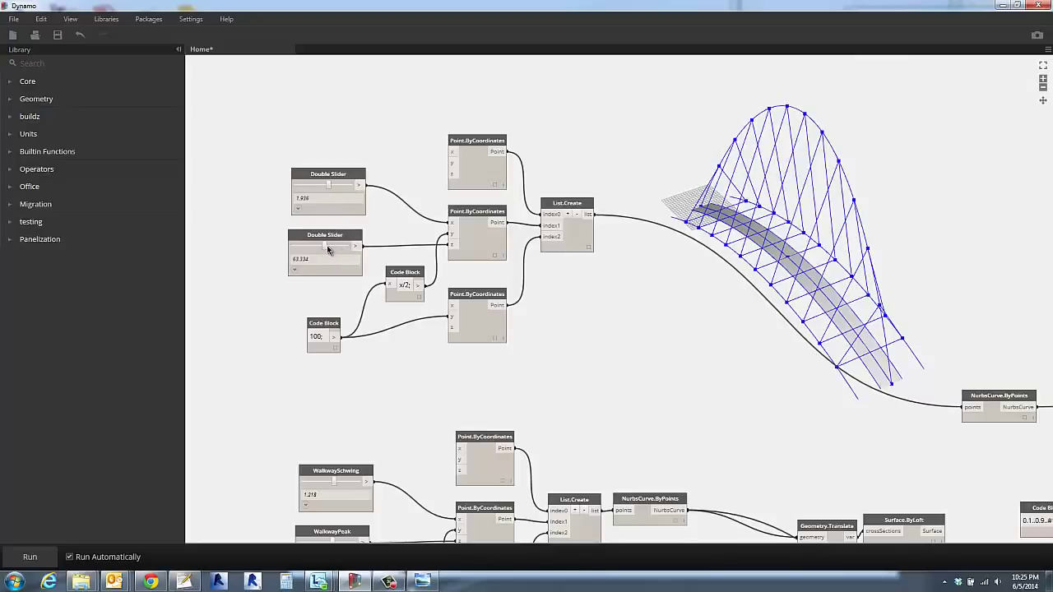
drag(324, 247, 309, 245)
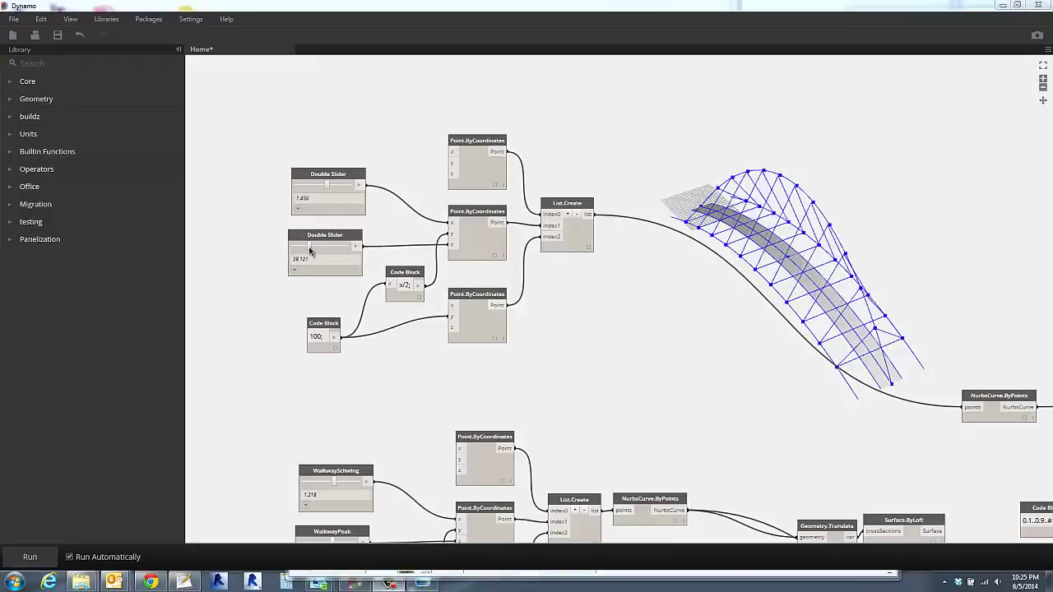
click(623, 343)
right_drag(639, 333, 670, 296)
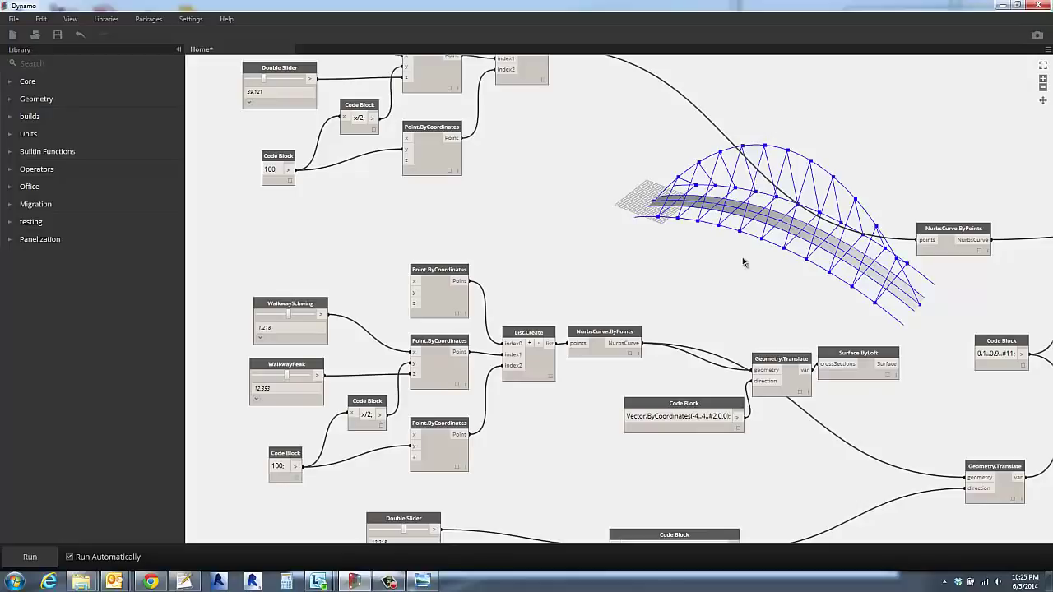
right_drag(745, 262, 594, 198)
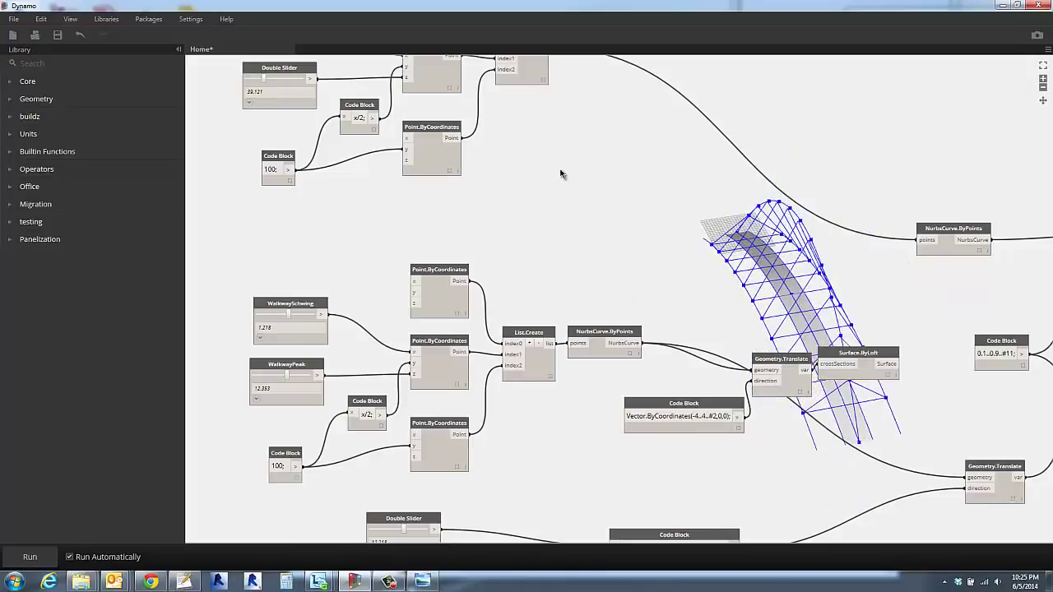
Rename the Double Slider feeding the middle arch point's z input as SupportSchwing.
middle_drag(560, 175, 622, 325)
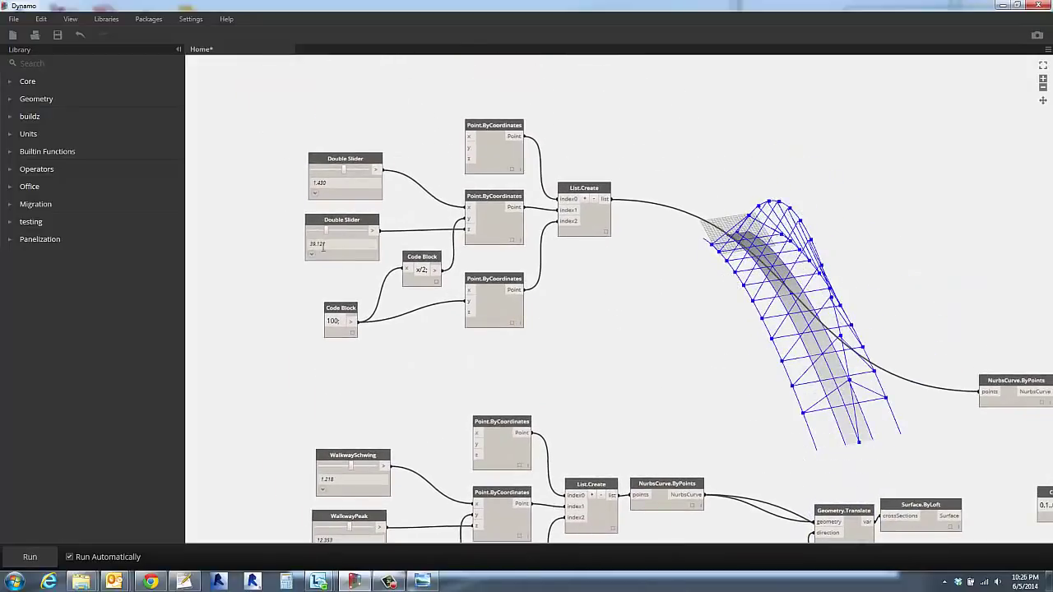
double_click(344, 222)
drag(513, 270, 425, 263)
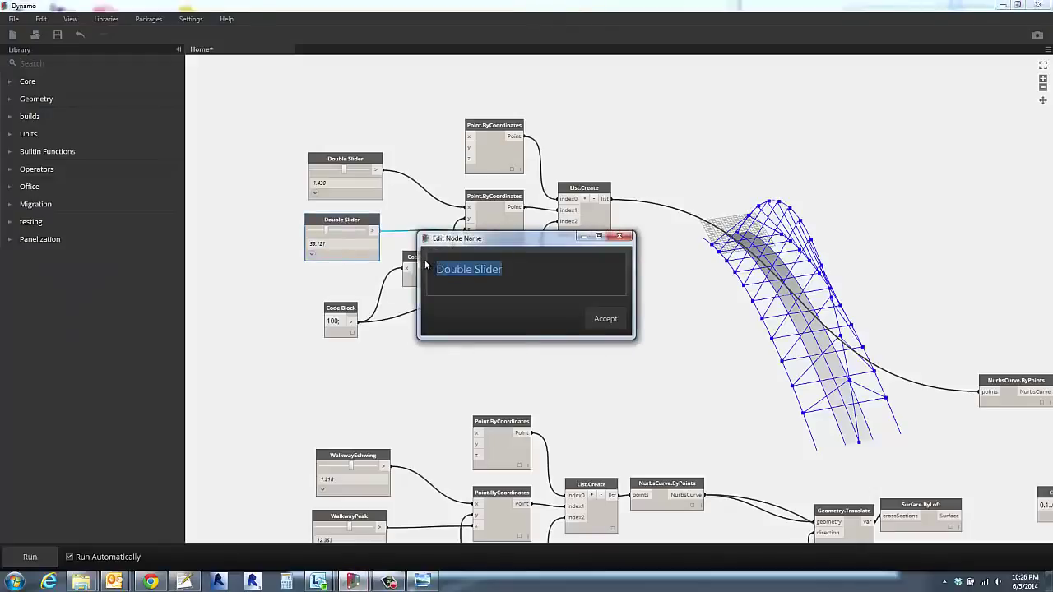
text(SupportSchwing)
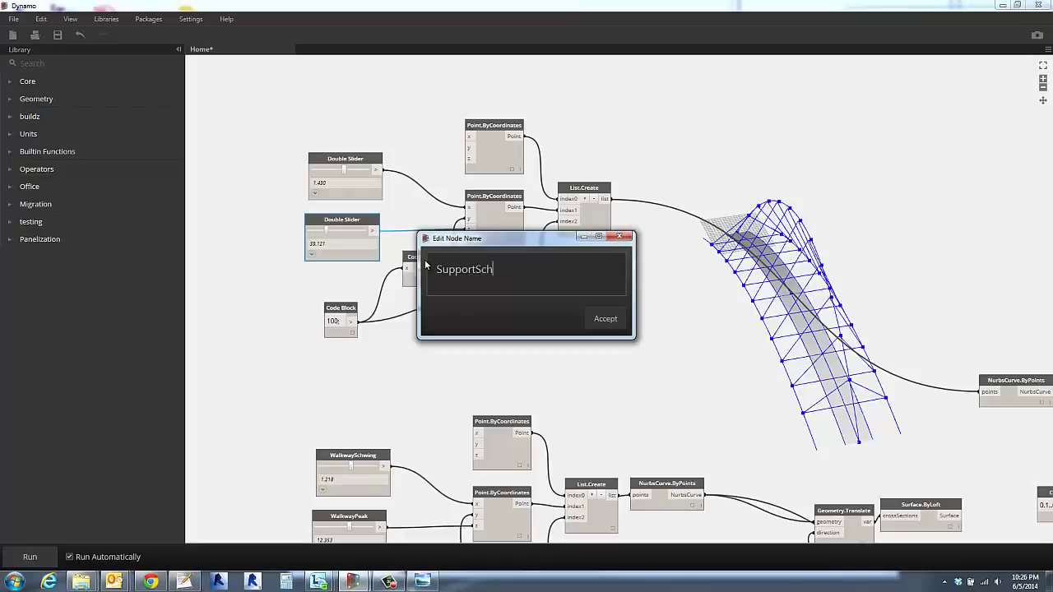
click(613, 319)
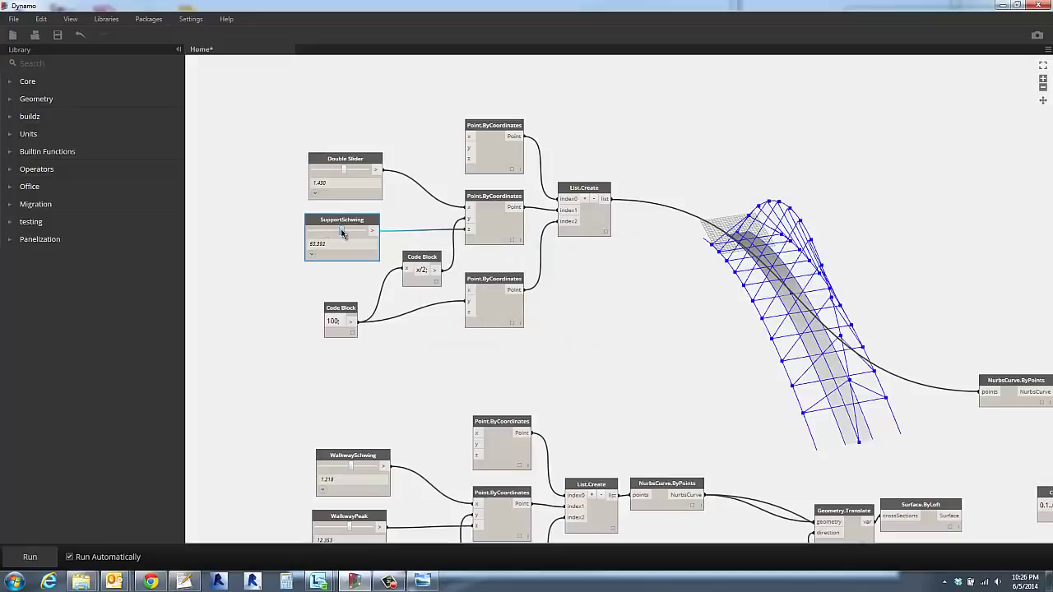
Set the slider for the middle arch point's z input to about 42.4 and rename it SupportPeak.
drag(342, 233, 327, 229)
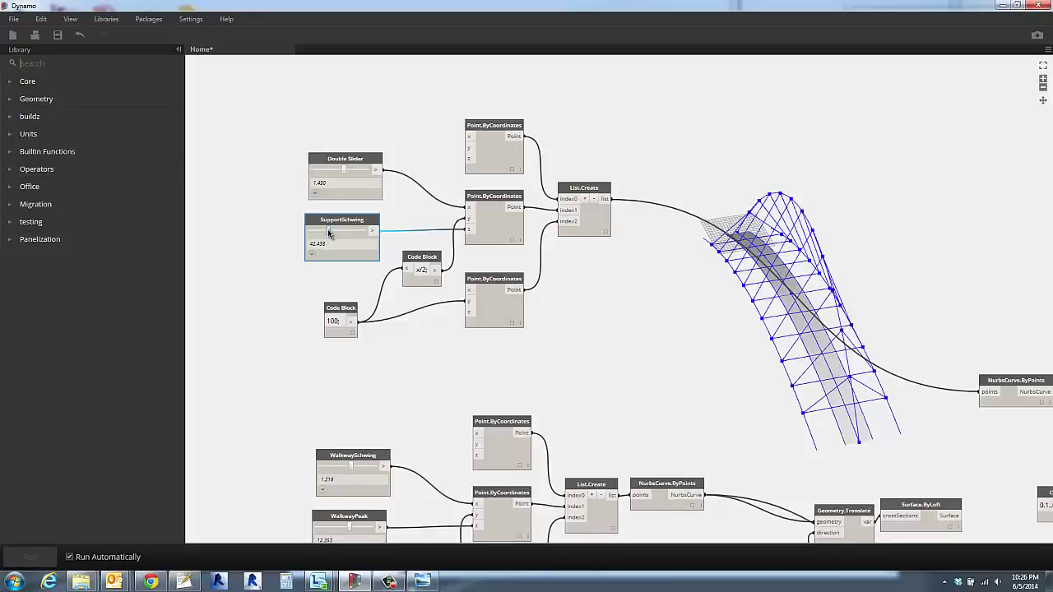
double_click(344, 220)
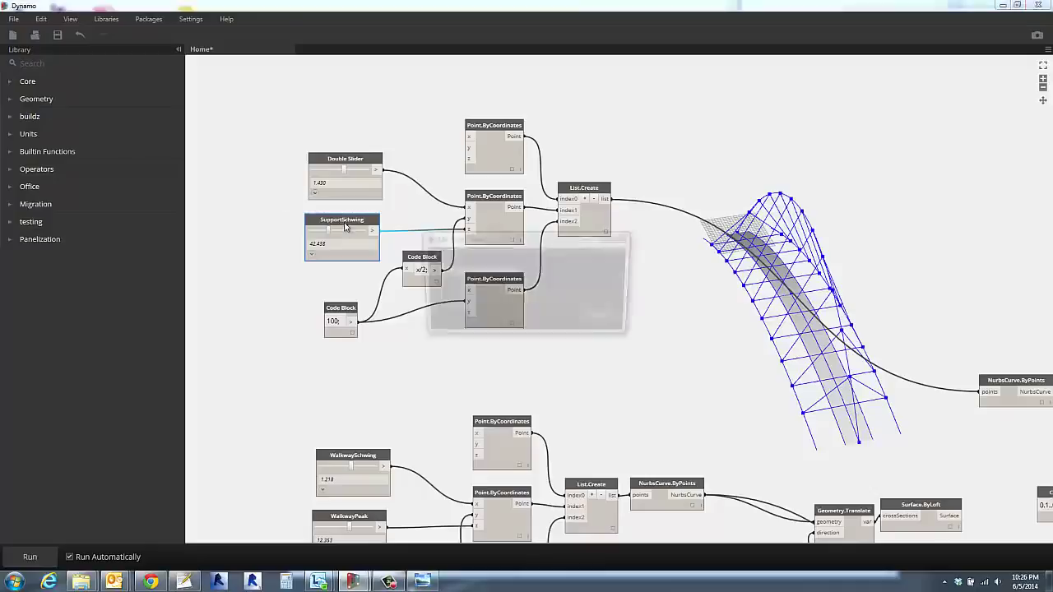
drag(477, 269, 548, 277)
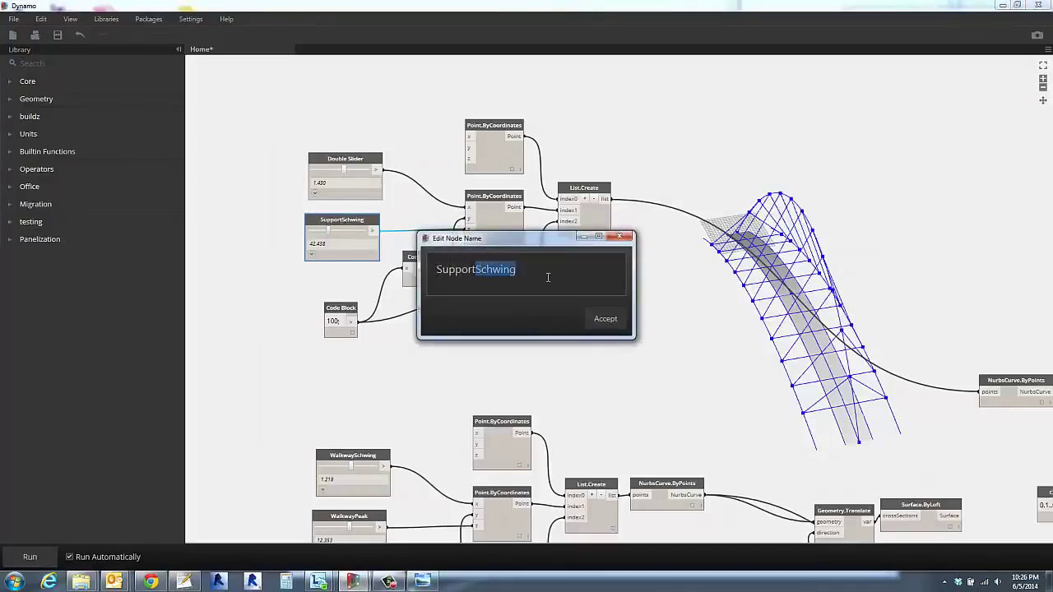
text(A)
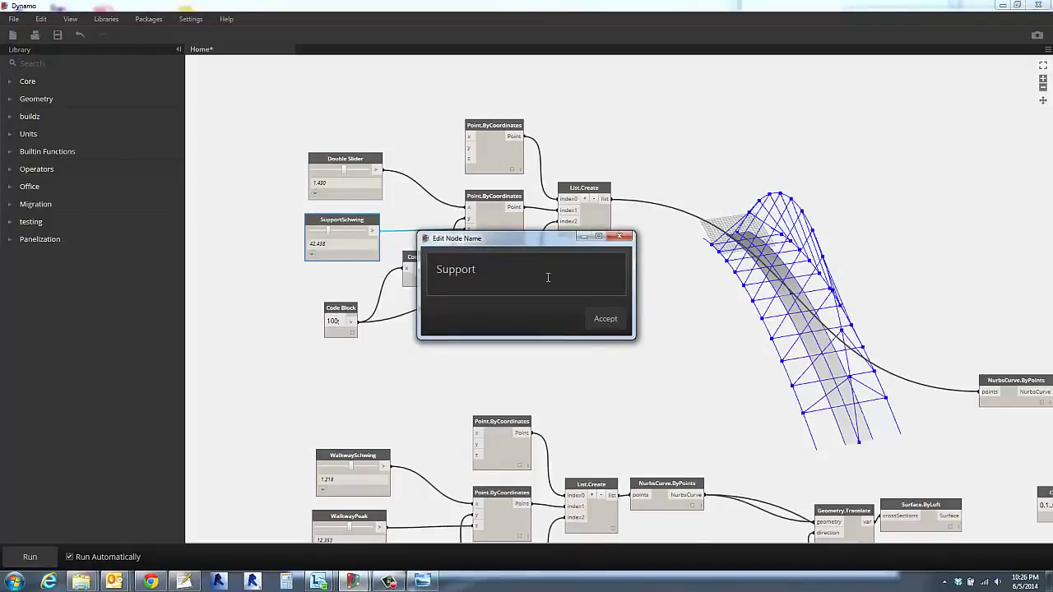
text(eak)
click(602, 320)
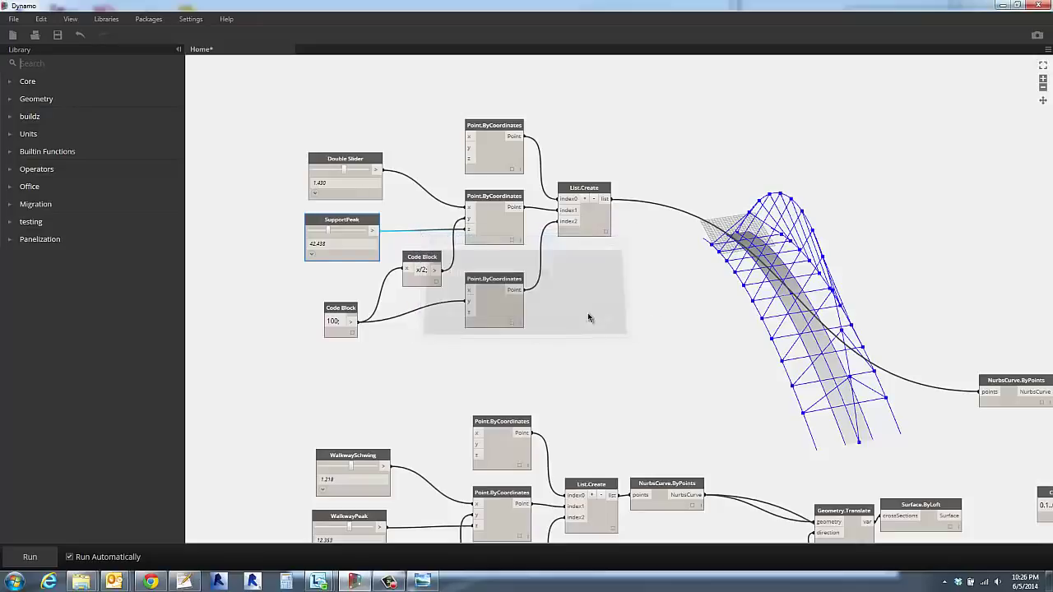
Rename the Double Slider feeding the middle arch point's x input as SupportSchwing and set it to about 9.9.
double_click(350, 159)
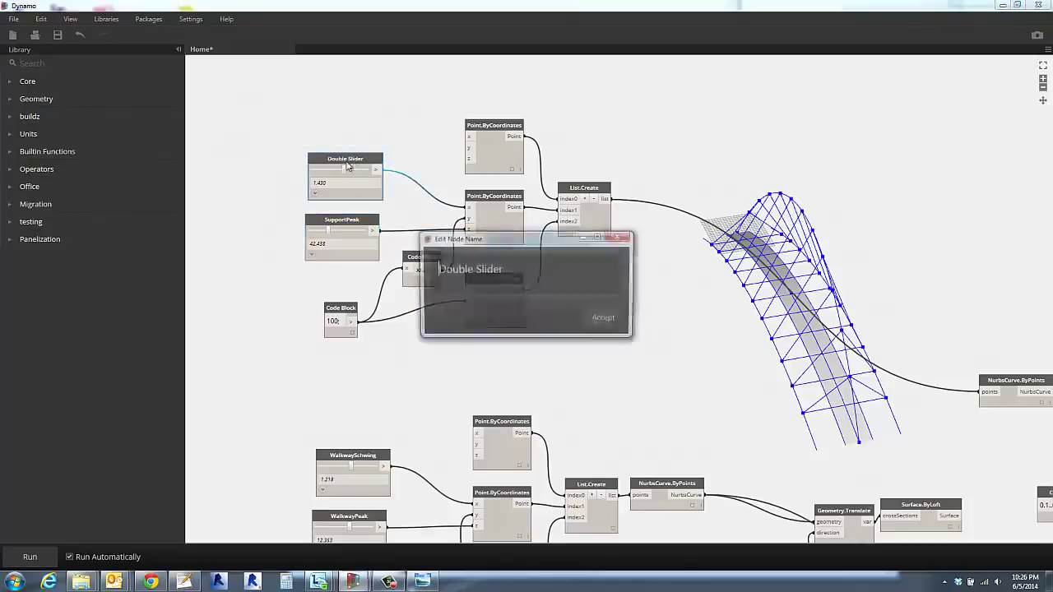
drag(504, 268, 414, 259)
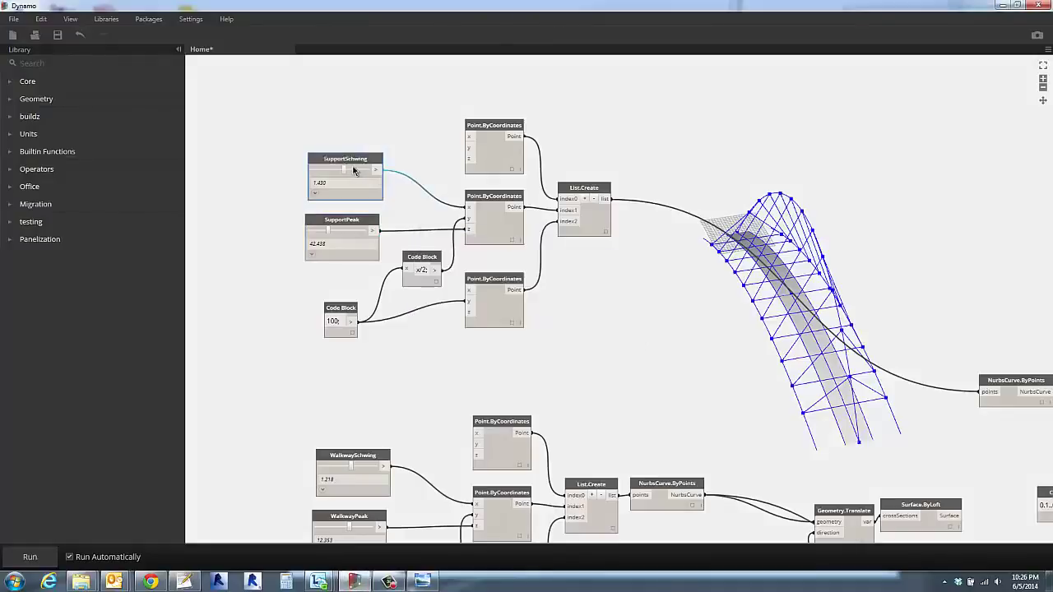
drag(349, 171, 369, 175)
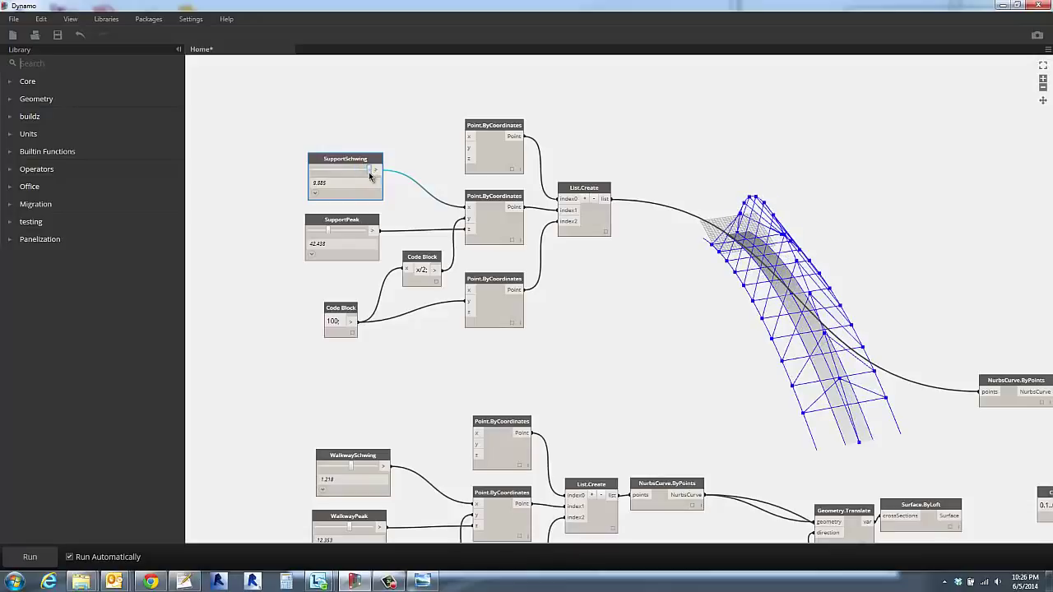
Expand SupportSchwing's range settings clear of SupportPeak, set its maximum to 20, and raise its value to about 15.
click(316, 194)
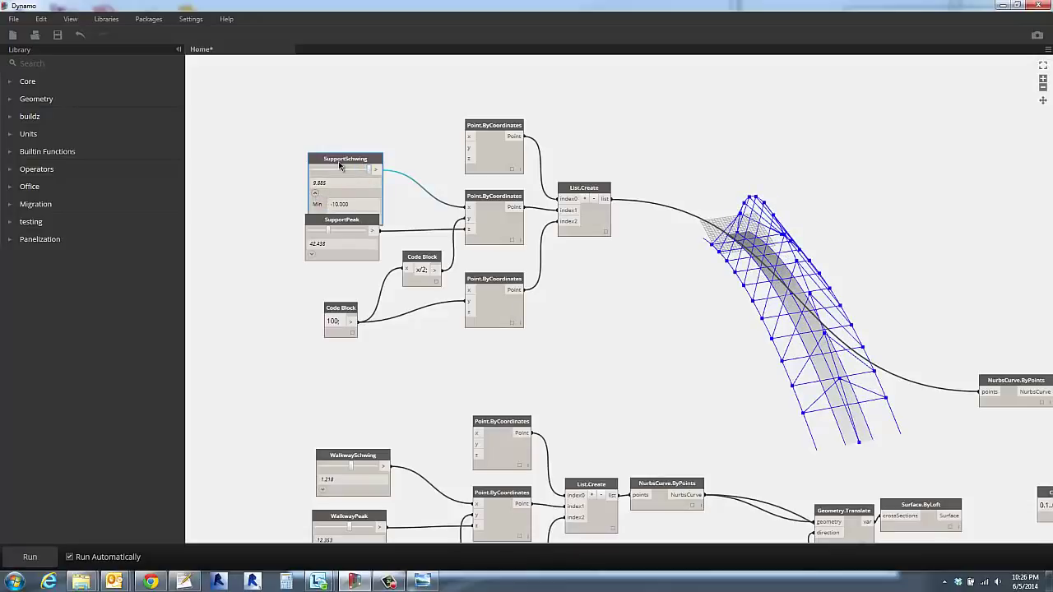
drag(341, 158, 336, 122)
double_click(337, 179)
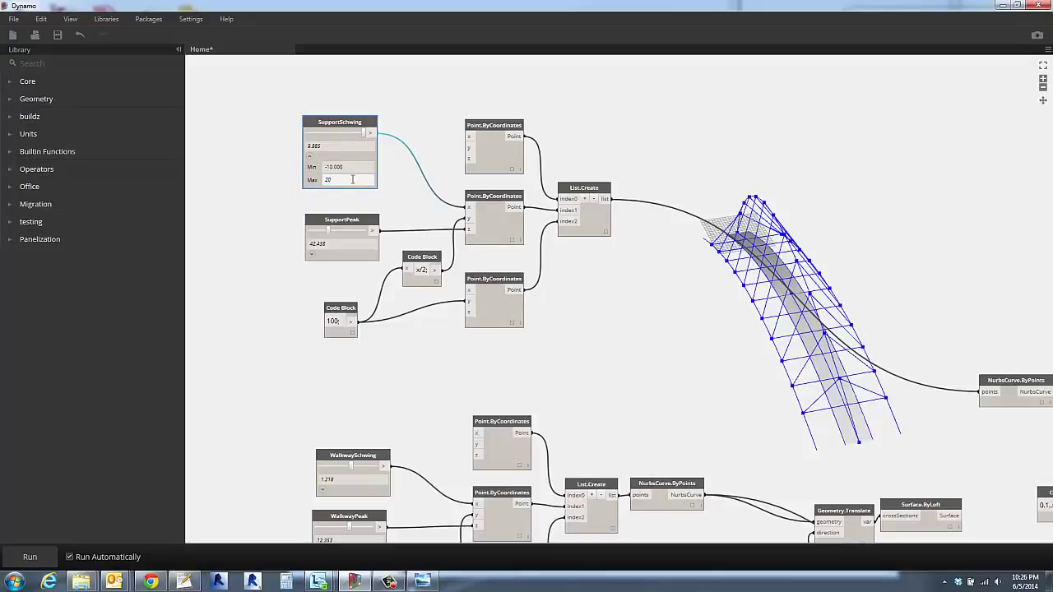
click(444, 107)
drag(344, 135, 356, 136)
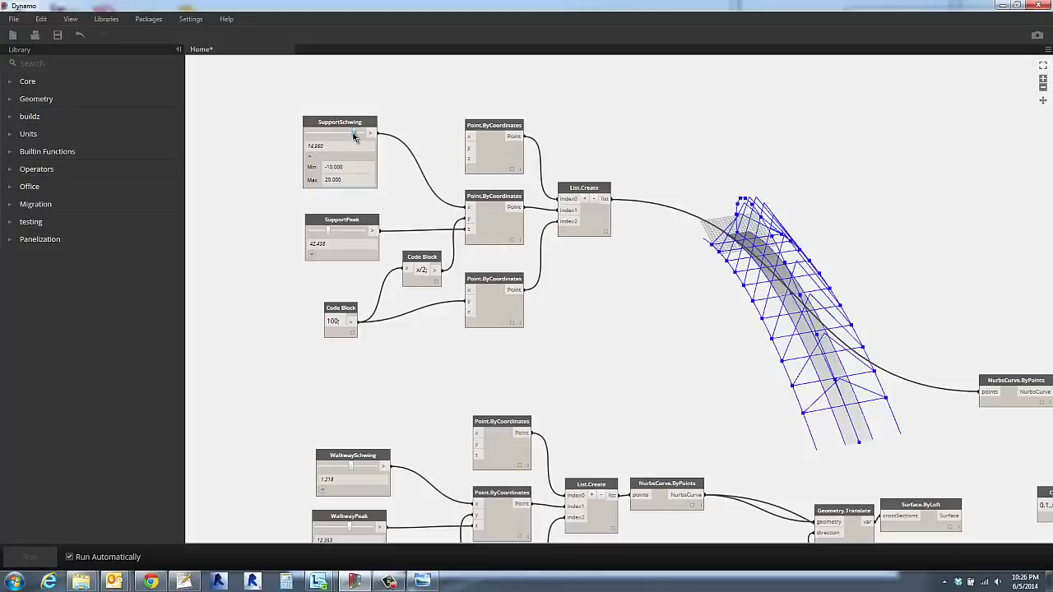
Examine the tilted support arch and its end point relative to the walkway from several angles.
mouse_move(673, 184)
right_down()
mouse_move(680, 197)
mouse_move(658, 280)
right_up()
middle_drag(611, 363, 605, 106)
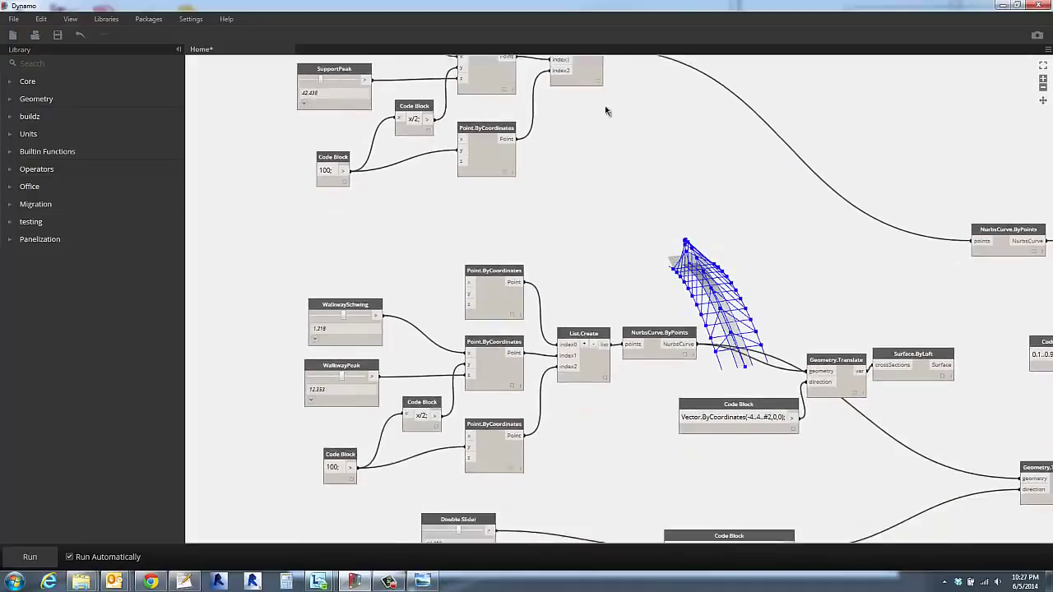
scroll(605, 106, up, 1)
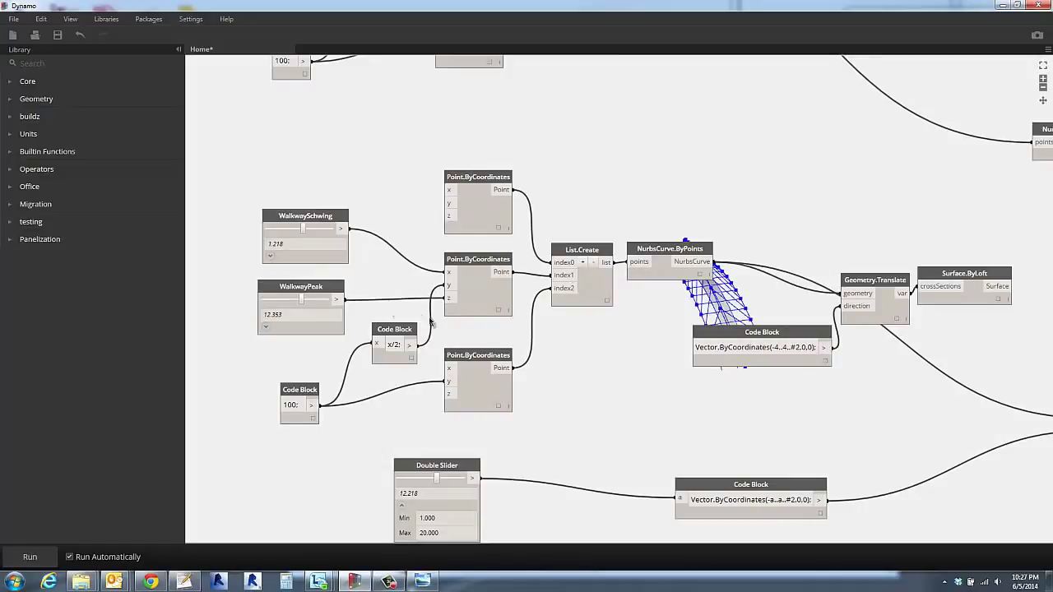
right_drag(642, 343, 596, 364)
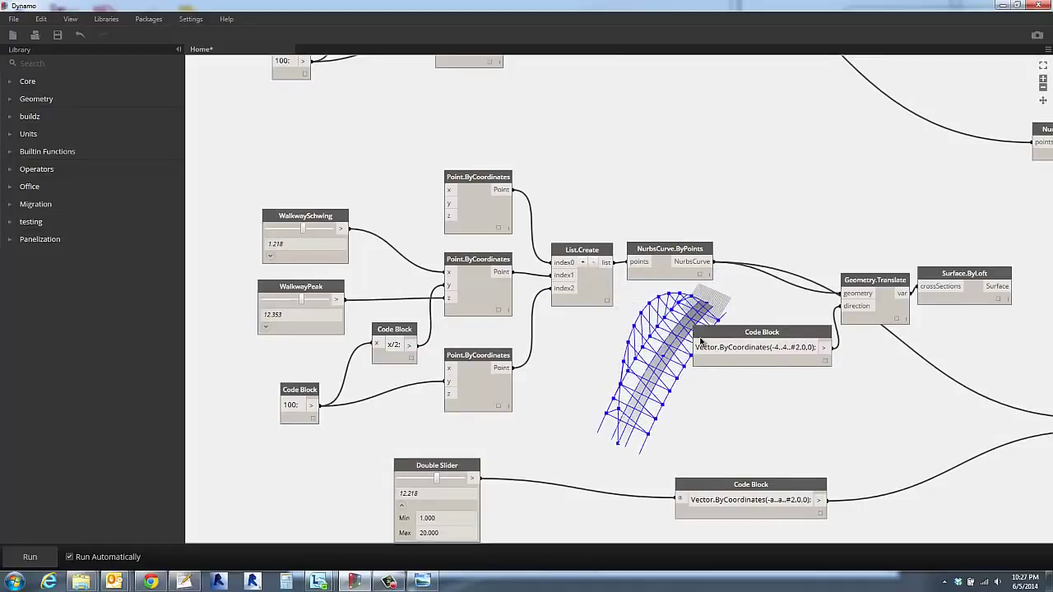
scroll(601, 350, up, 5)
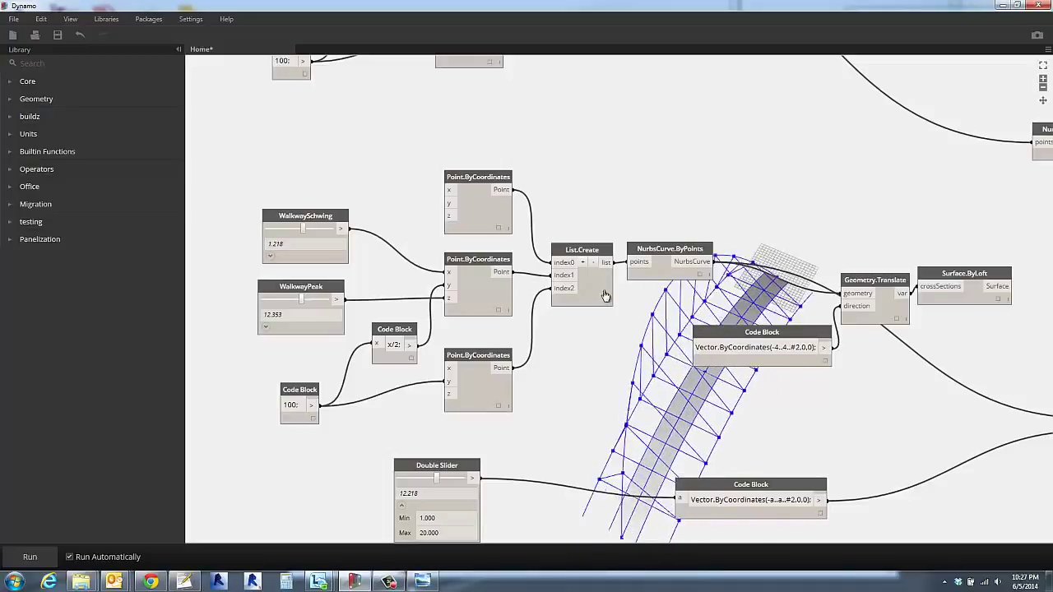
middle_drag(605, 297, 631, 209)
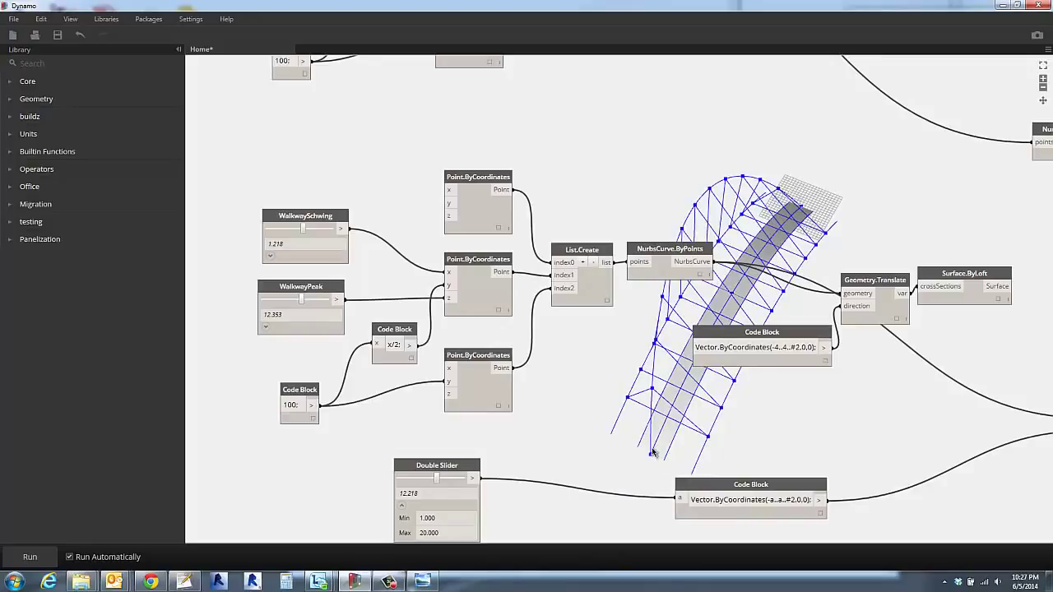
scroll(566, 147, down, 4)
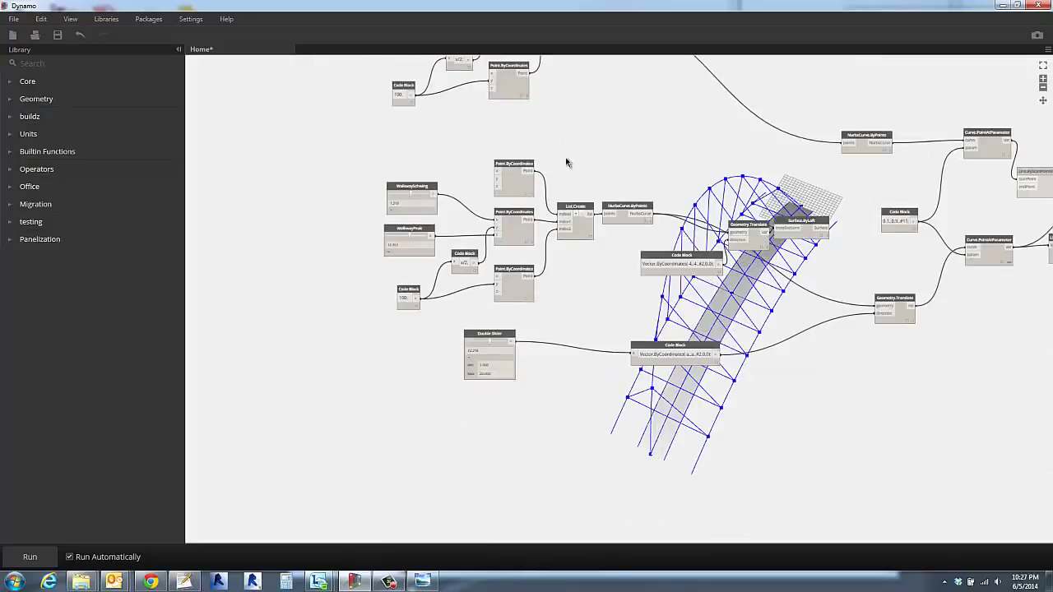
Move SupportSchwing, SupportPeak and the arch's 100 Code Block farther away from the Point.ByCoordinates nodes.
middle_drag(566, 160, 596, 367)
scroll(513, 212, up, 4)
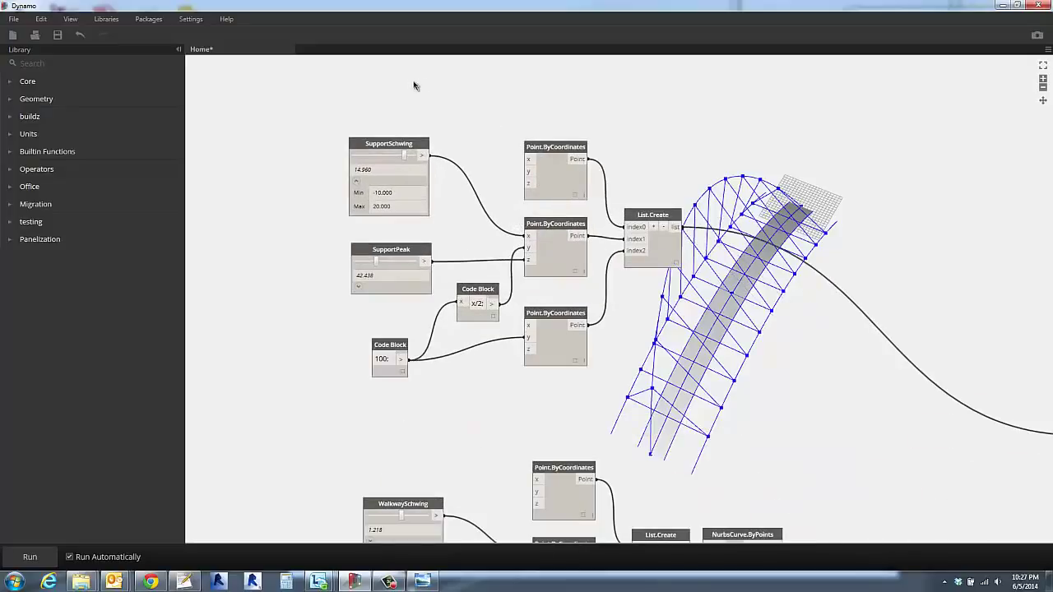
drag(375, 145, 350, 170)
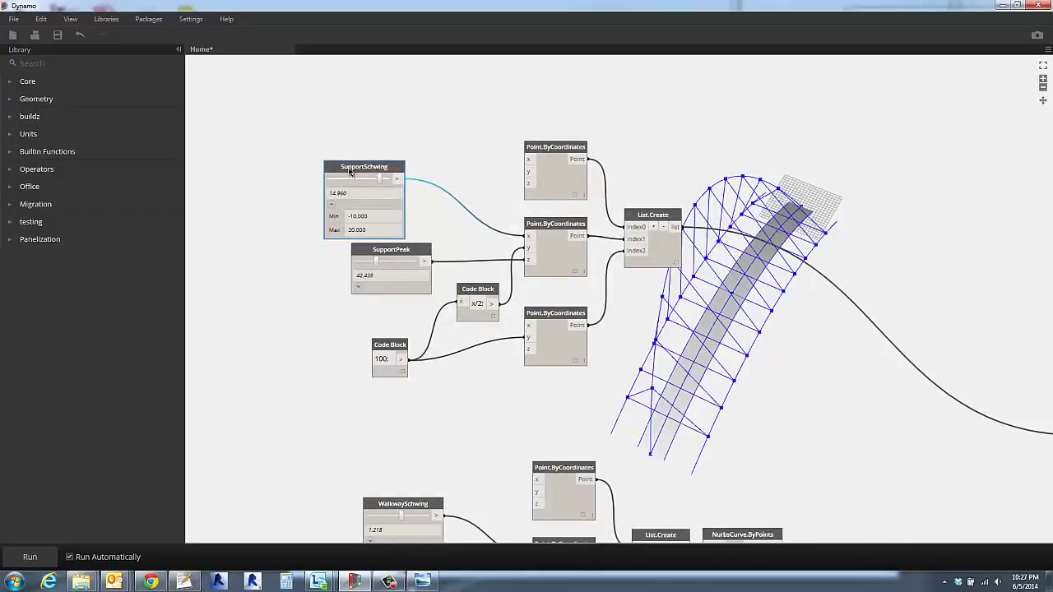
drag(393, 250, 371, 264)
drag(361, 166, 318, 188)
drag(382, 350, 325, 329)
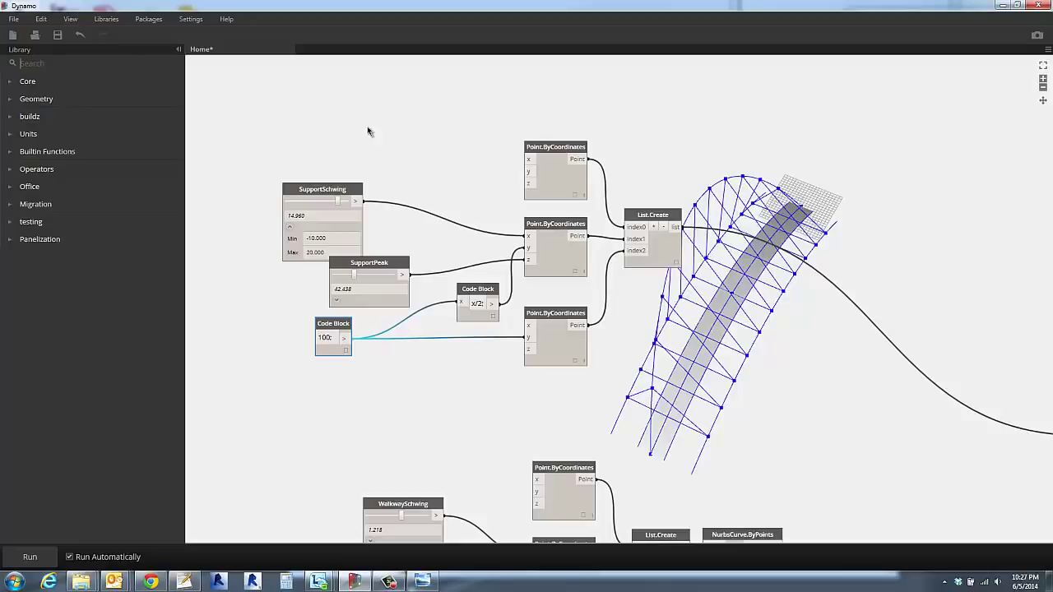
Feed a new Code Block of 5 into the x inputs of the arch's first and last points, and set SupportSchwing to about 16.5.
double_click(411, 132)
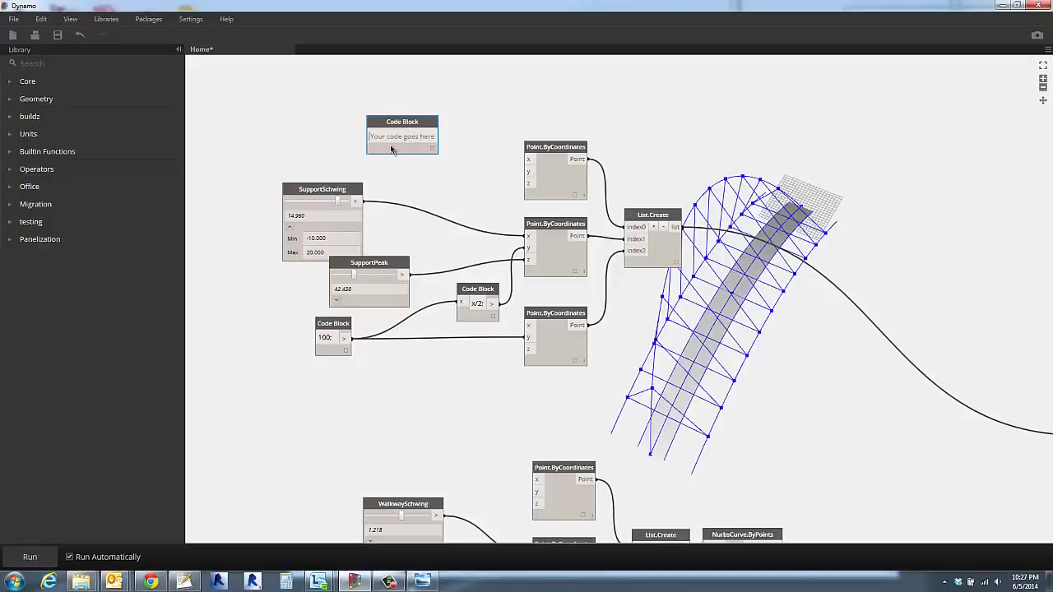
text(5)
click(447, 142)
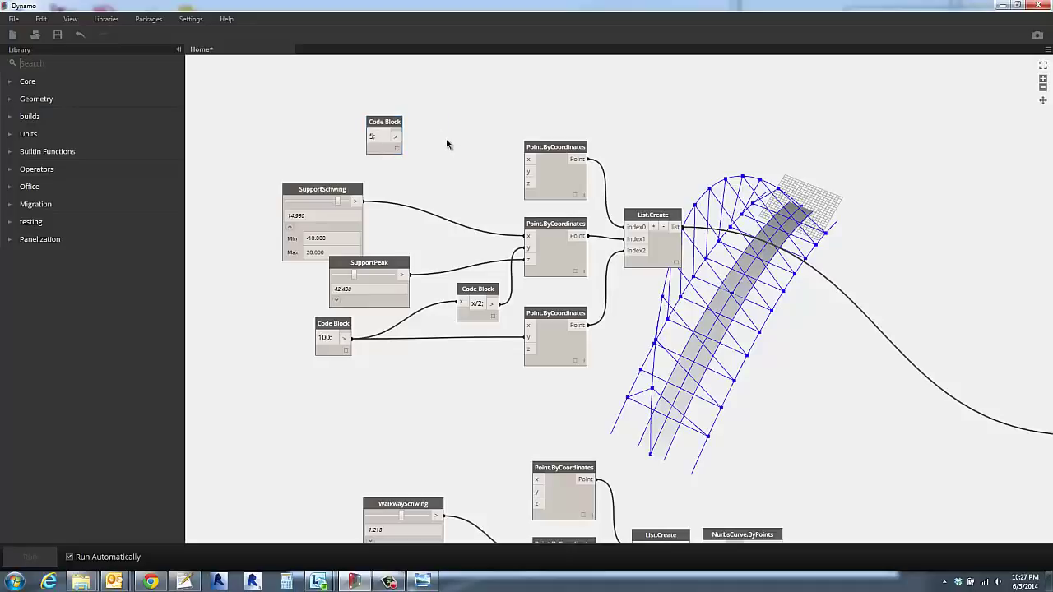
click(396, 137)
click(532, 162)
click(396, 137)
click(526, 325)
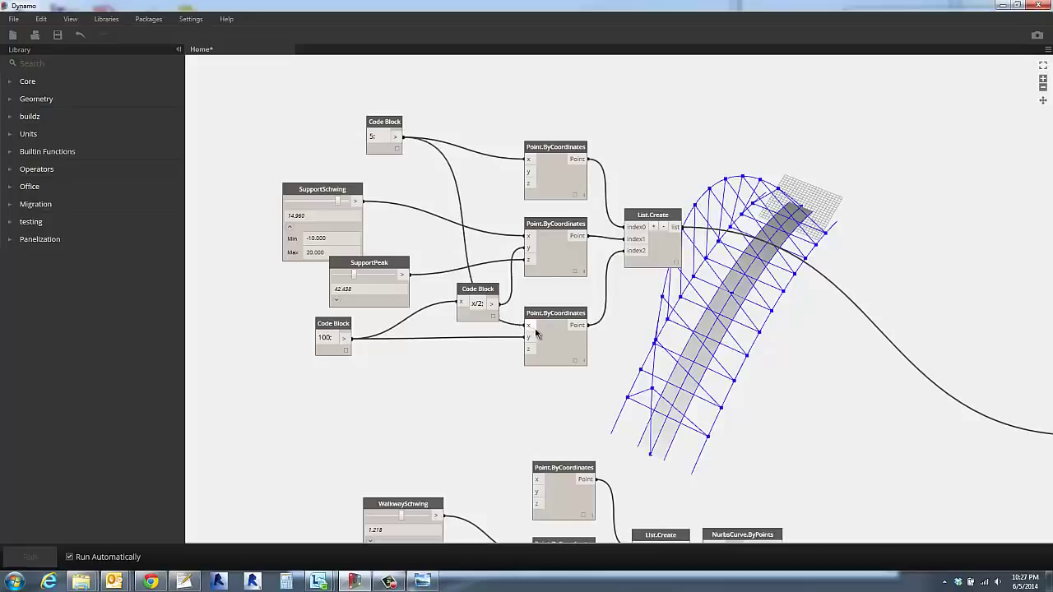
drag(342, 205, 344, 206)
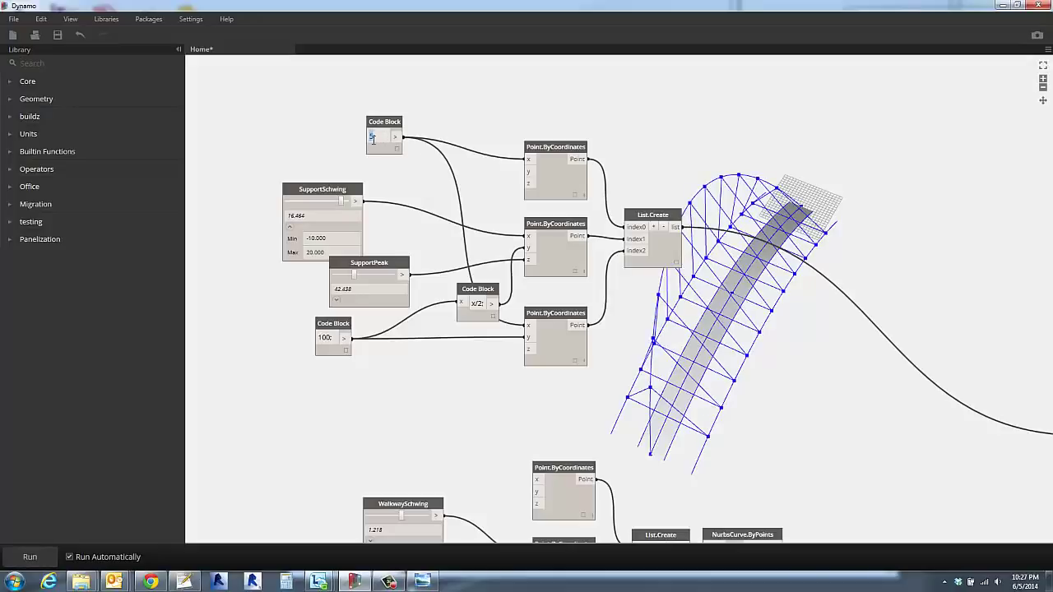
Replace the Code Block's 5 with x and connect a new Double Slider to its input.
click(326, 124)
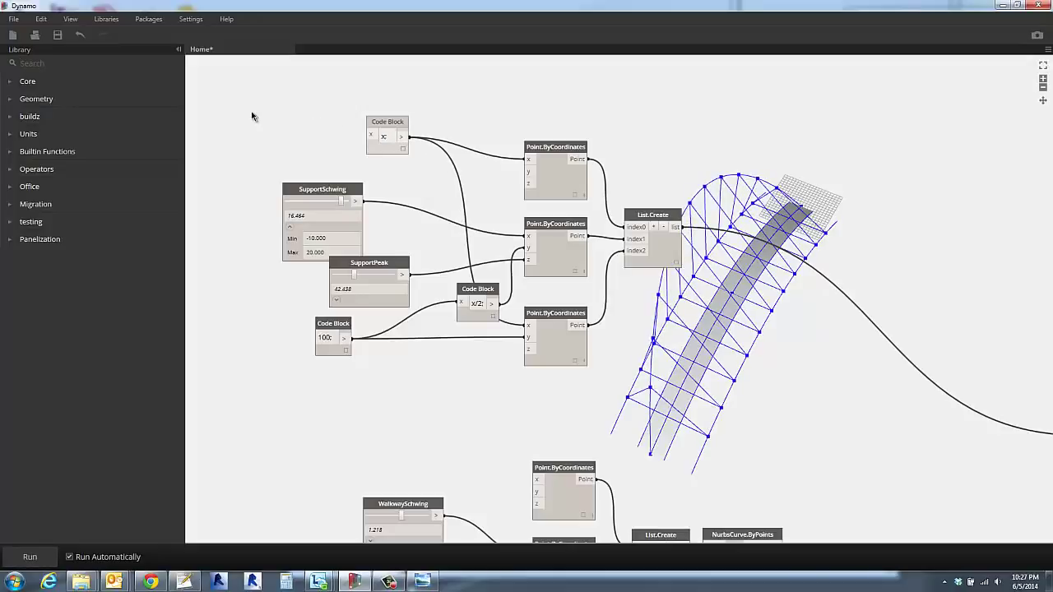
click(31, 63)
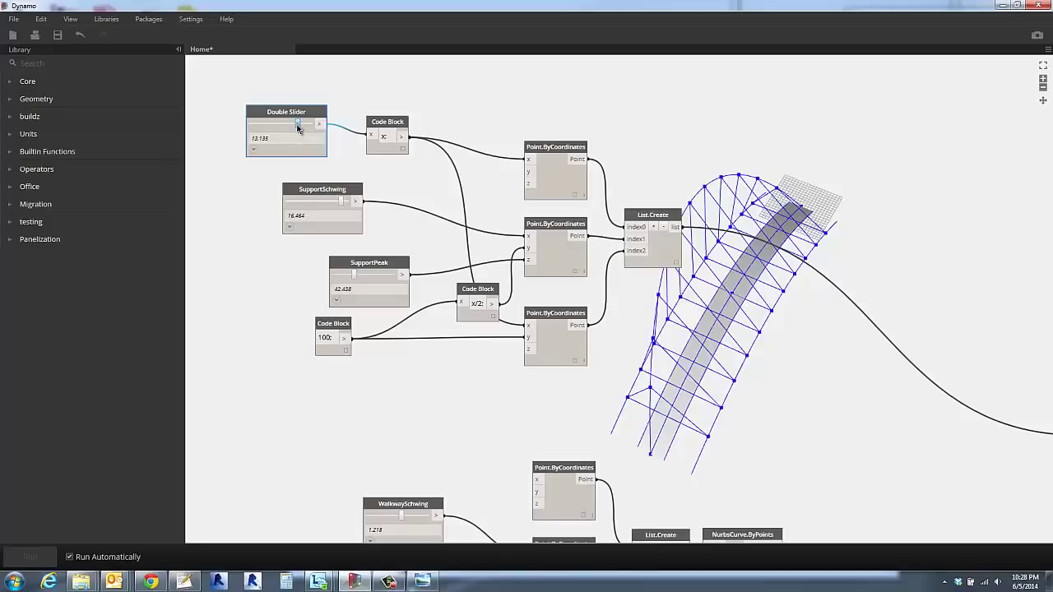
Set the Double Slider for the arch's end offset to about 3.1 and highlight the arch's NurbsCurve.ByPoints to inspect the curve.
drag(298, 125, 285, 125)
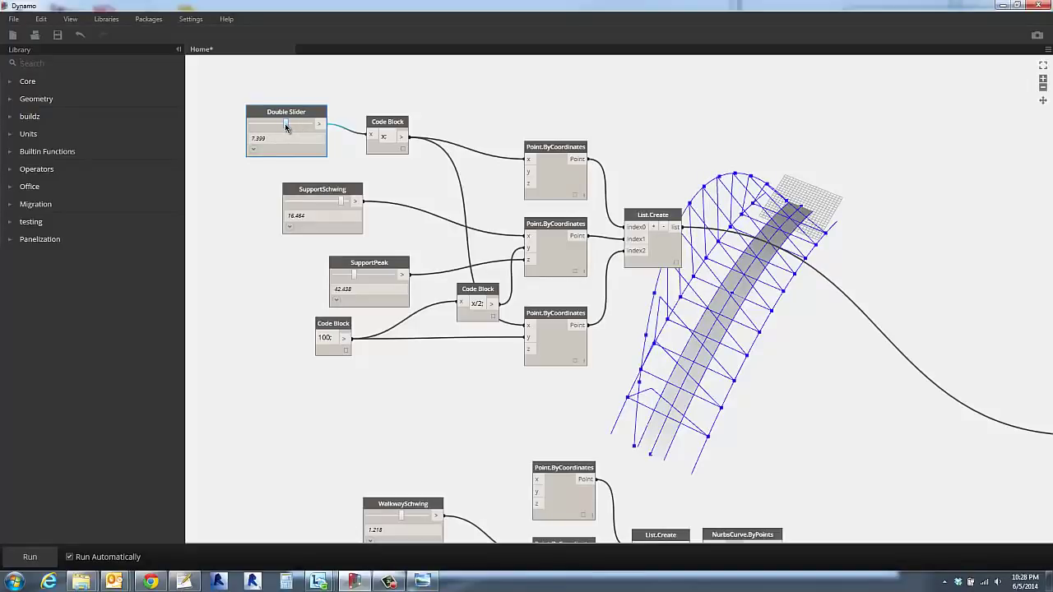
drag(285, 125, 276, 125)
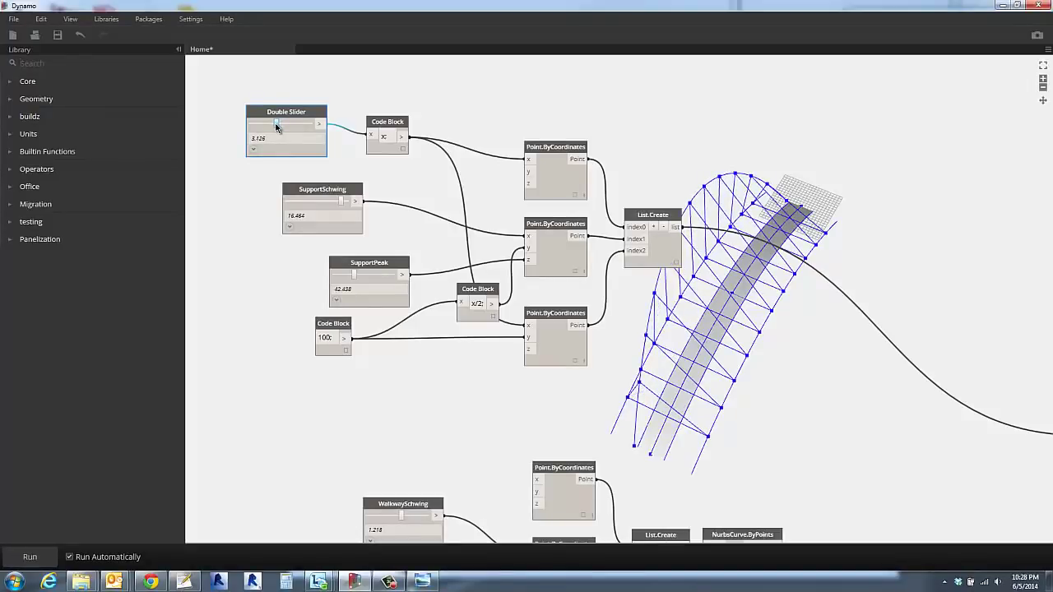
click(669, 262)
scroll(882, 444, down, 5)
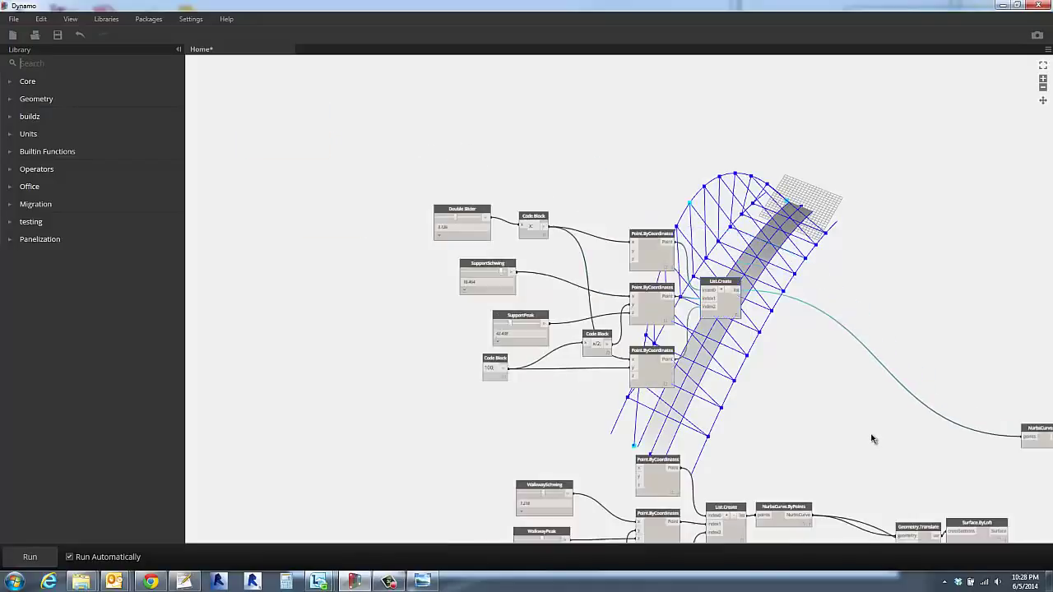
middle_drag(741, 401, 470, 314)
scroll(715, 393, up, 4)
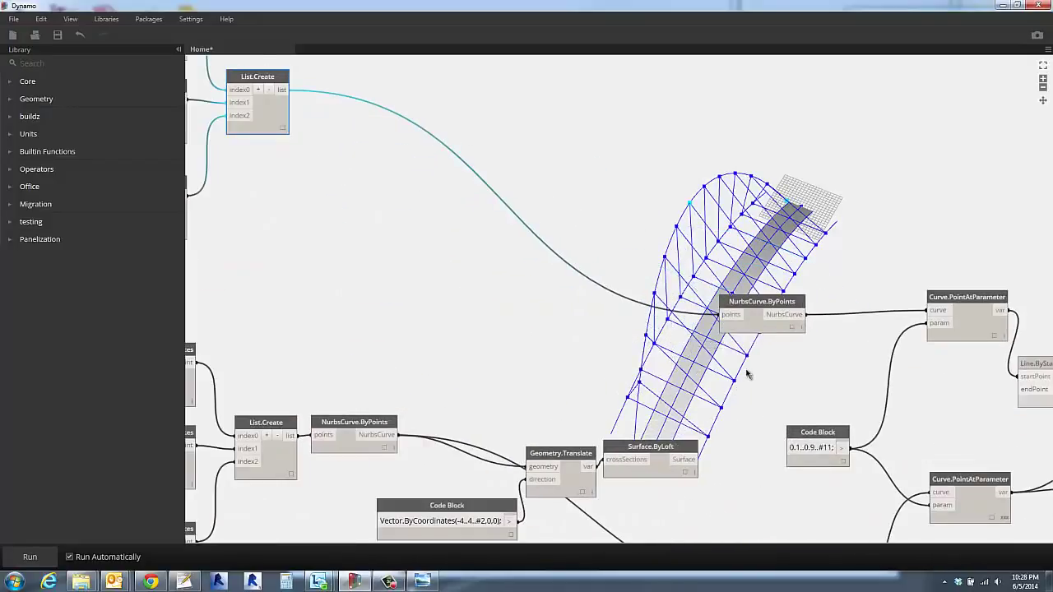
click(755, 326)
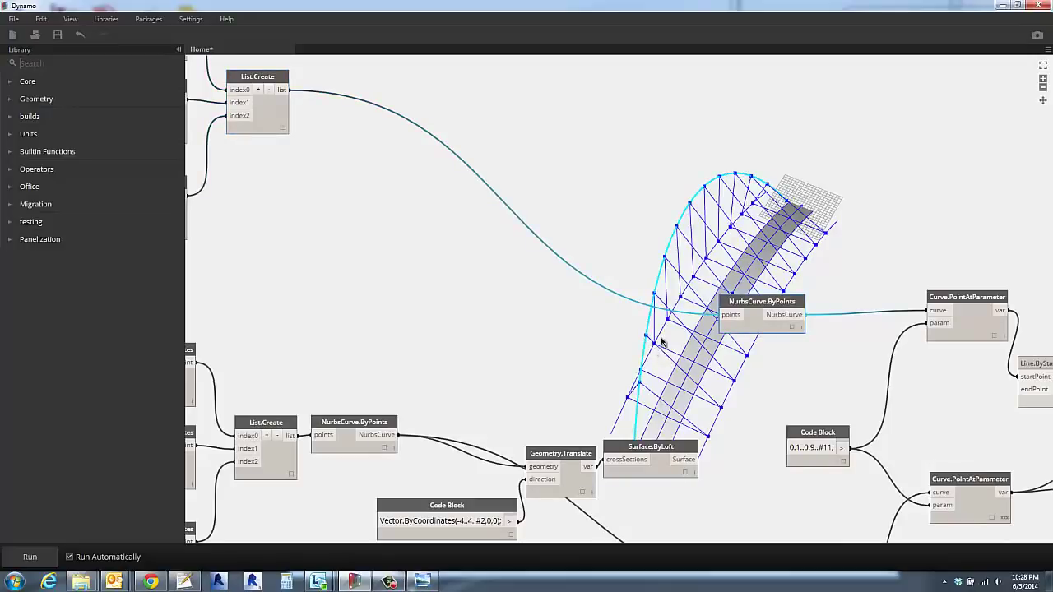
scroll(822, 235, up, 5)
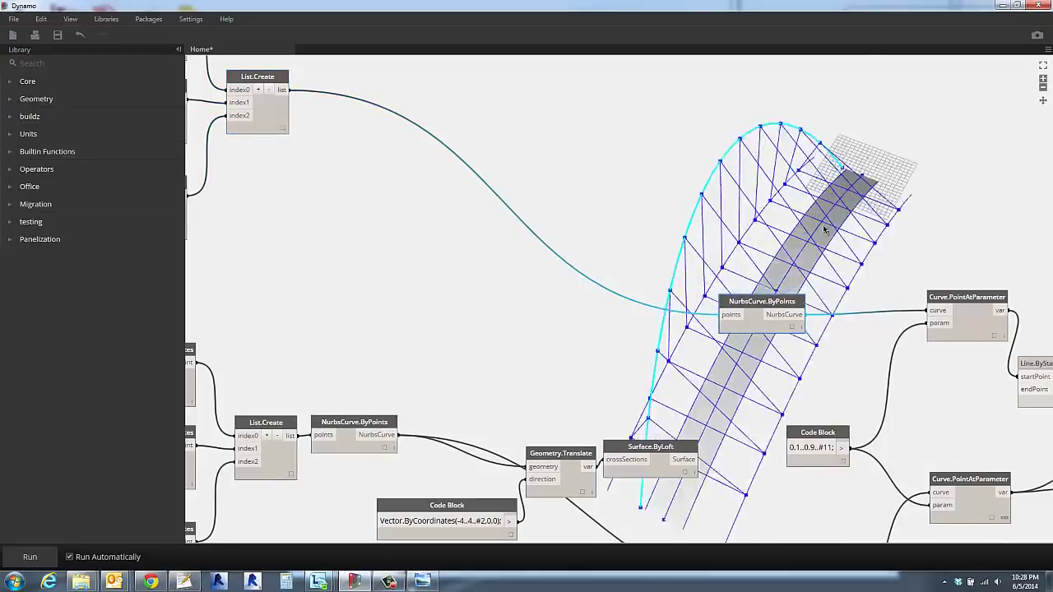
scroll(823, 229, down, 4)
Set SupportSchwing to about -3.7 and SupportPeak to about 48.3 to reshape the support arch.
right_drag(651, 212, 687, 209)
middle_drag(384, 170, 665, 341)
scroll(664, 342, down, 1)
scroll(218, 275, up, 1)
middle_drag(207, 263, 297, 308)
drag(343, 277, 313, 276)
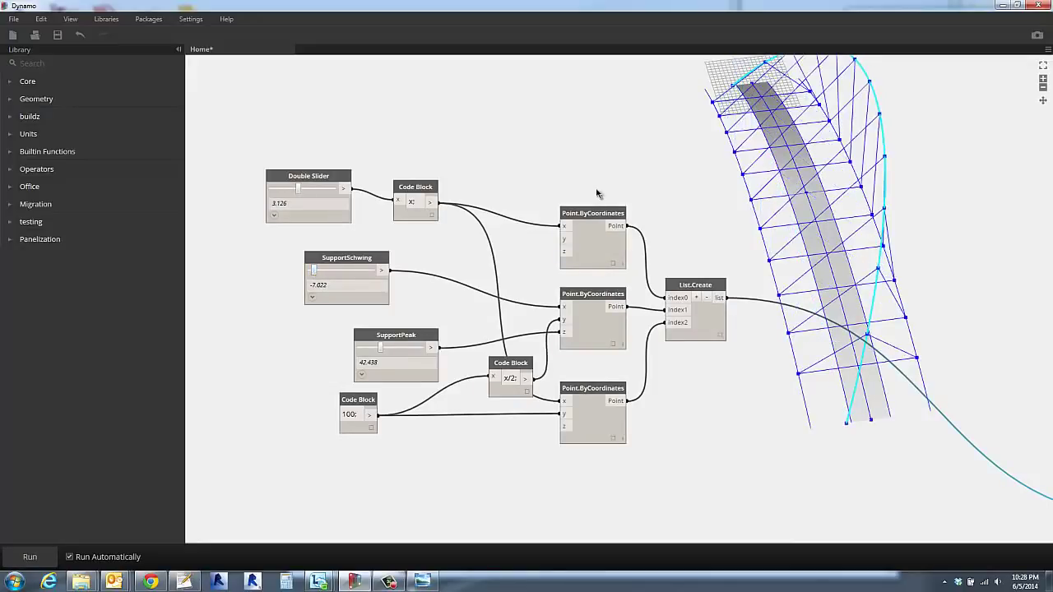
click(633, 202)
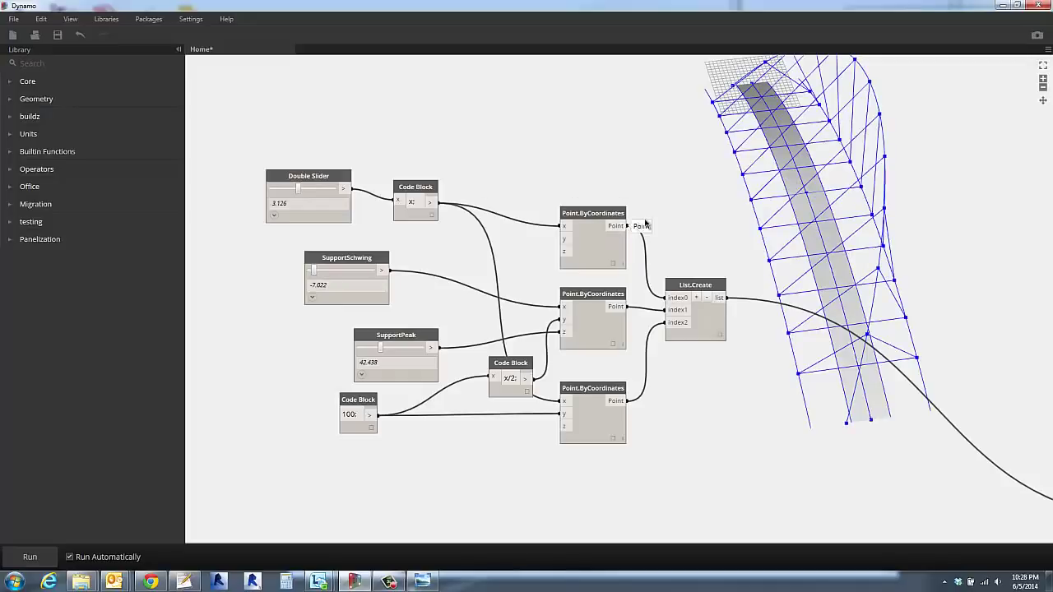
scroll(498, 378, down, 3)
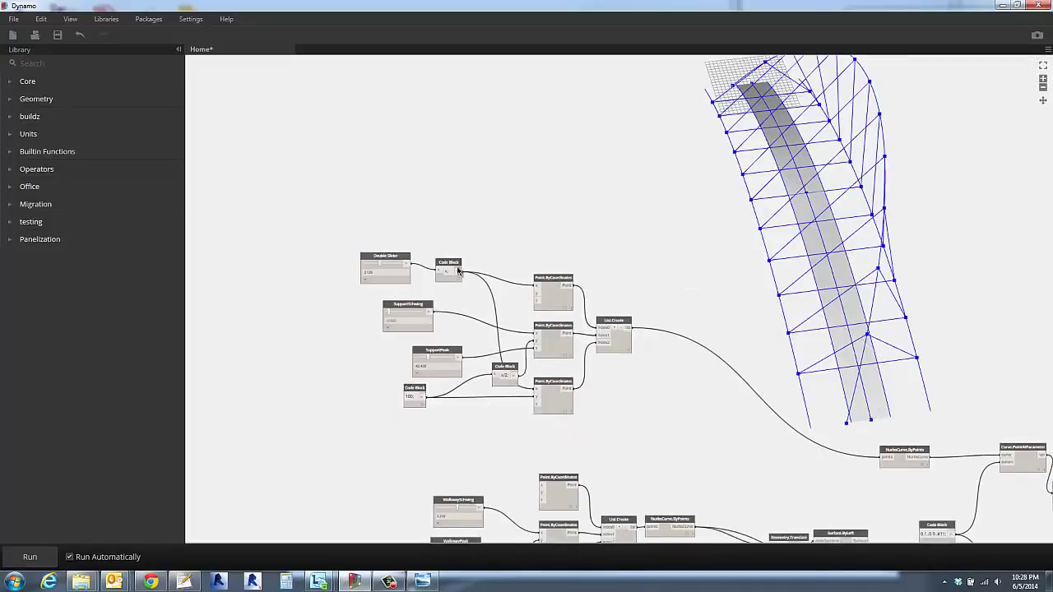
middle_drag(480, 404, 417, 169)
scroll(527, 352, up, 4)
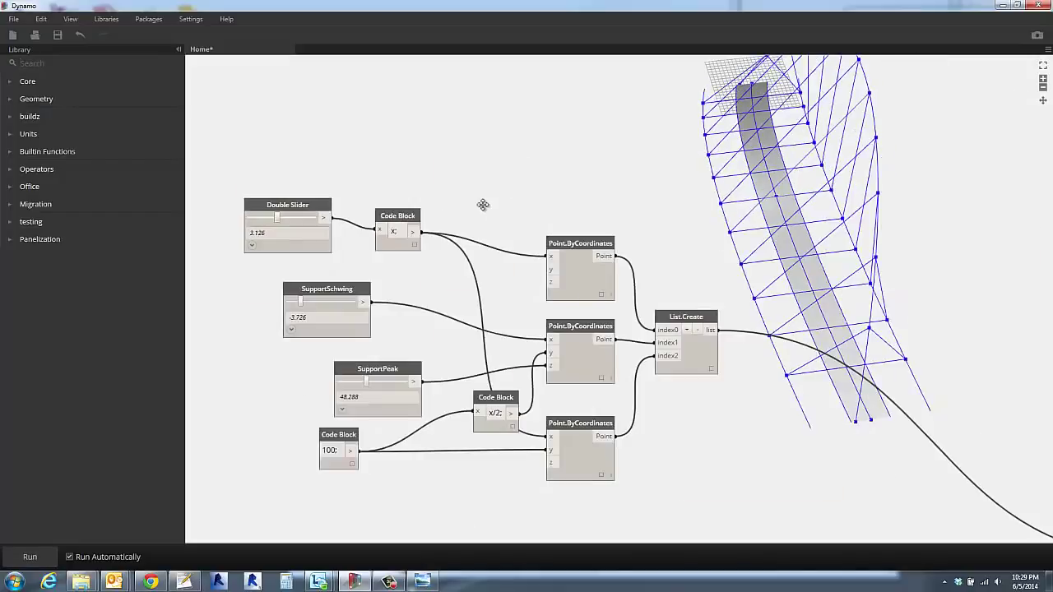
Set the Double Slider for the arch's end offset to about 12.9 and check where the arch ends meet the walkway.
mouse_move(483, 205)
right_down()
mouse_move(536, 202)
mouse_move(529, 169)
mouse_move(470, 157)
mouse_move(463, 167)
mouse_move(489, 173)
mouse_move(491, 195)
right_up()
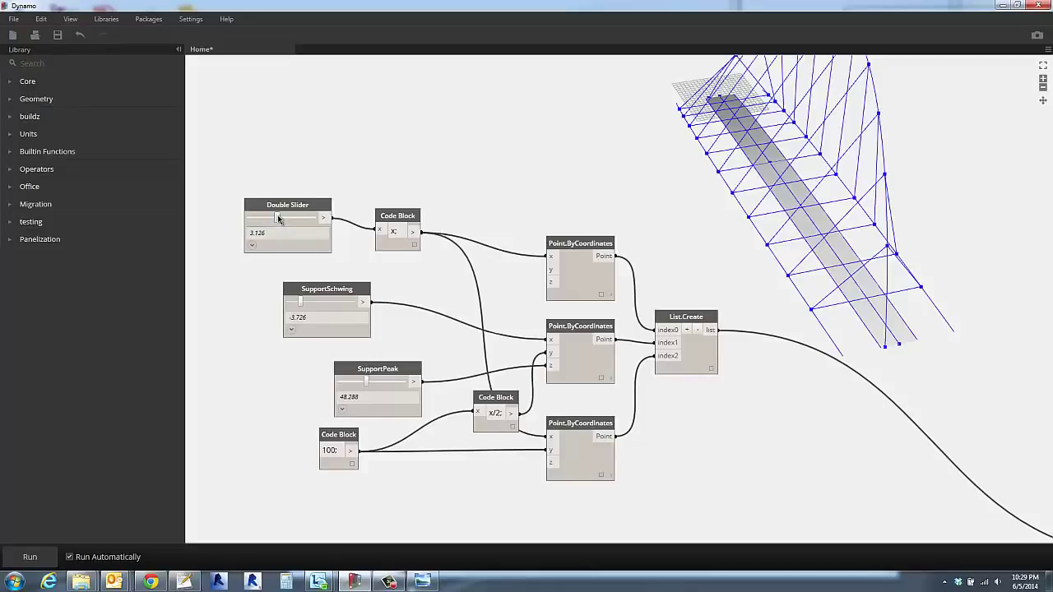
drag(298, 219, 307, 222)
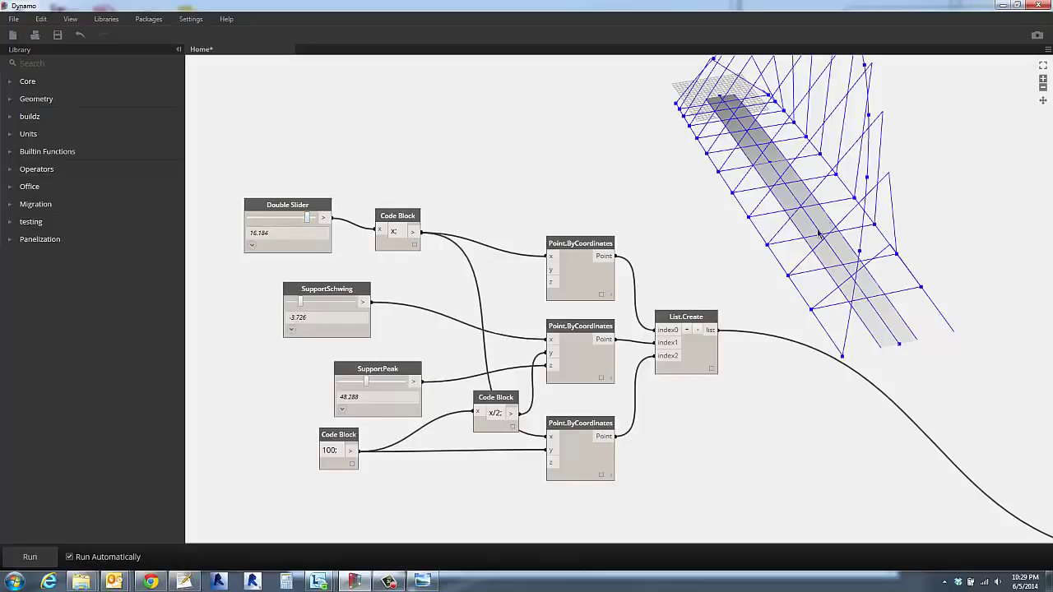
drag(307, 219, 301, 222)
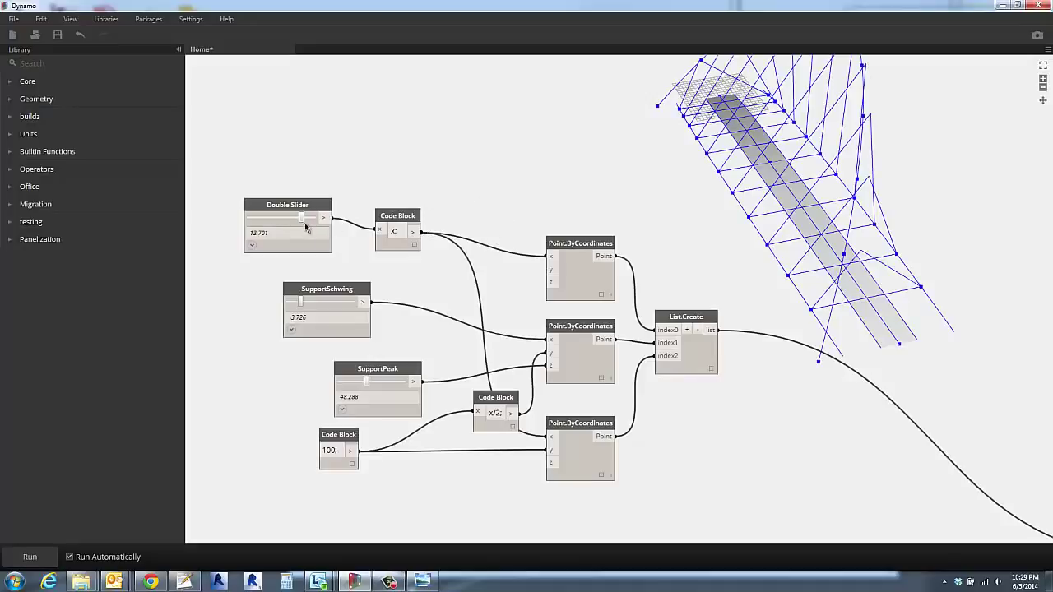
drag(305, 222, 301, 218)
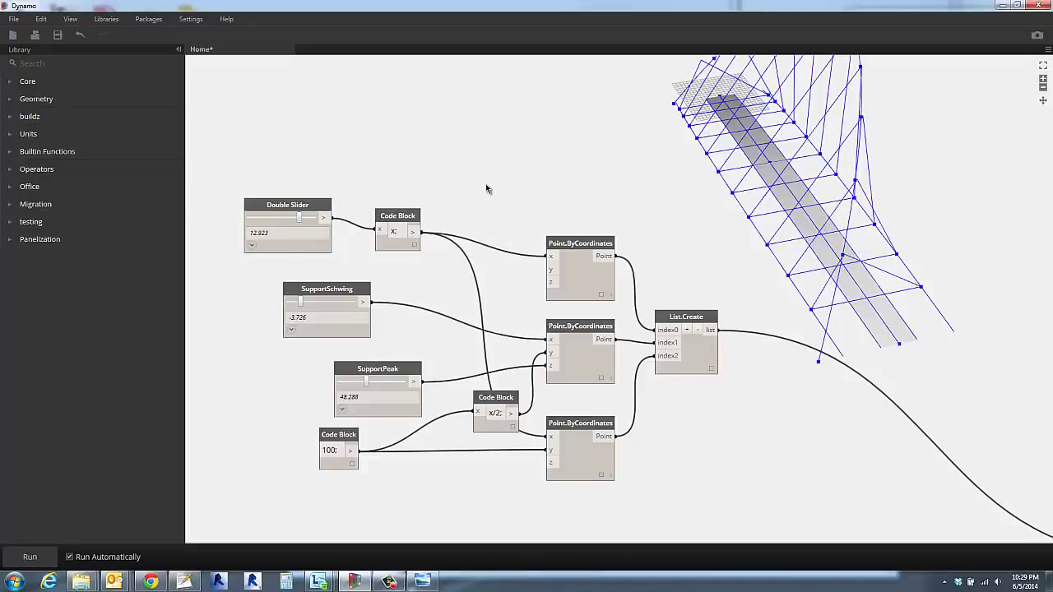
scroll(520, 195, down, 3)
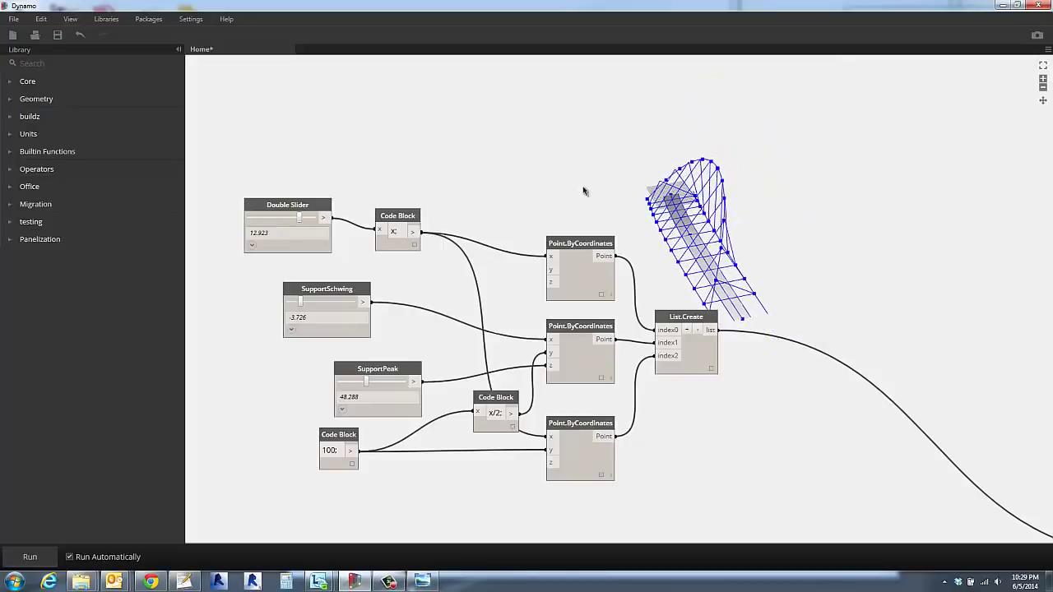
middle_drag(781, 295, 805, 260)
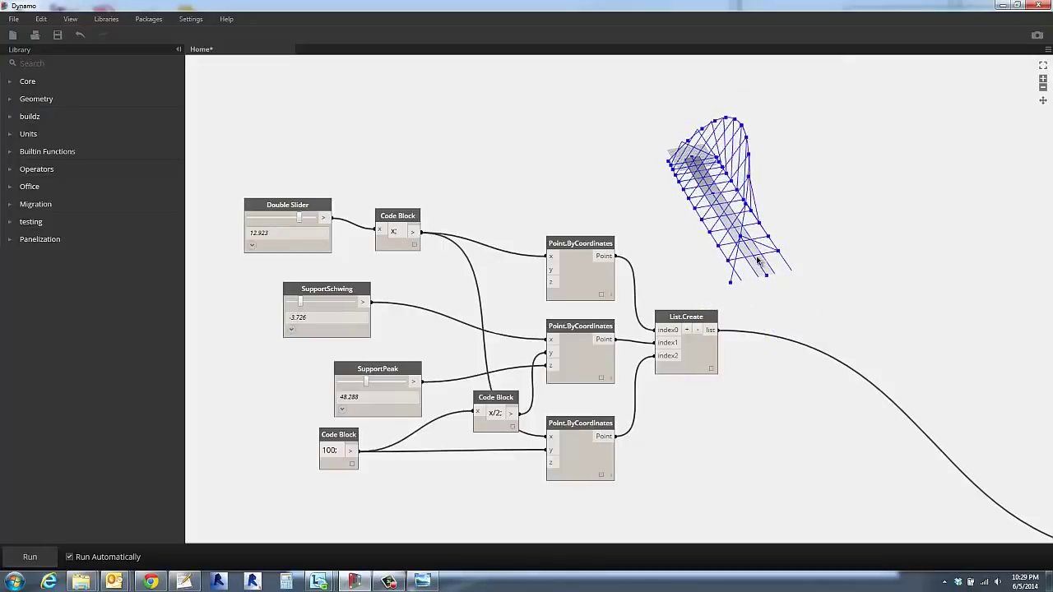
scroll(757, 257, up, 4)
scroll(757, 261, down, 5)
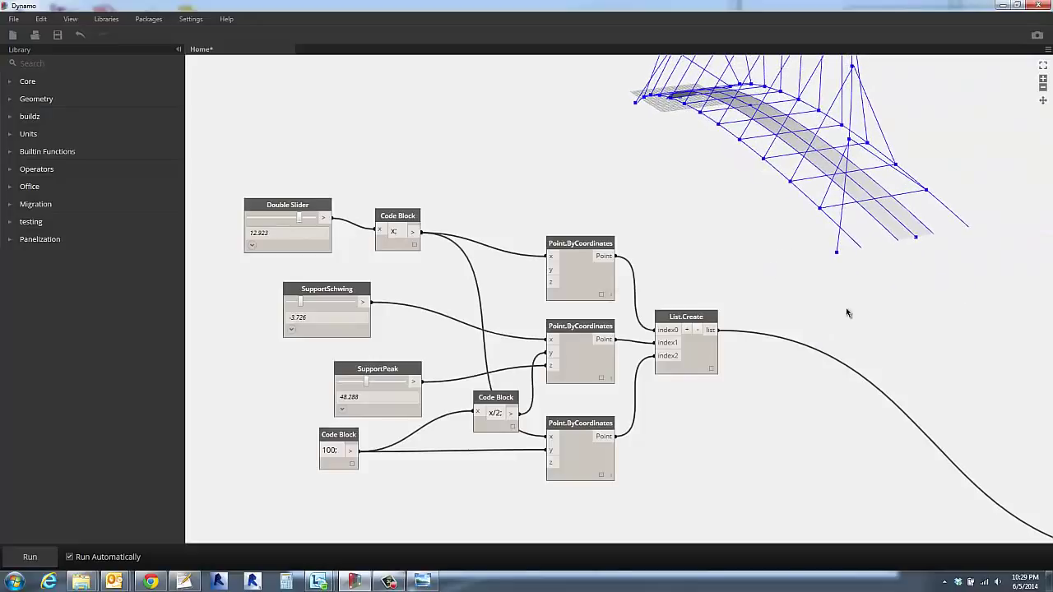
Move the whole walkway node group, from WalkwaySchwing and WalkwayPeak through Surface.ByLoft, down clear of the truss nodes.
scroll(854, 319, down, 2)
mouse_move(877, 329)
middle_down()
mouse_move(817, 322)
mouse_move(405, 118)
middle_up()
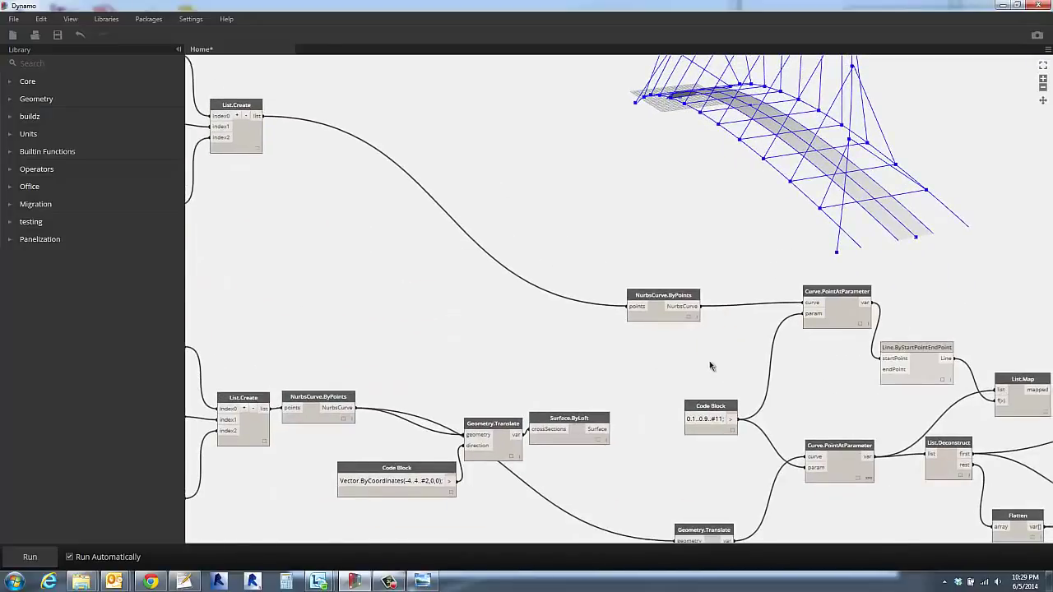
middle_drag(712, 364, 295, 105)
middle_drag(846, 438, 827, 434)
middle_drag(708, 454, 809, 416)
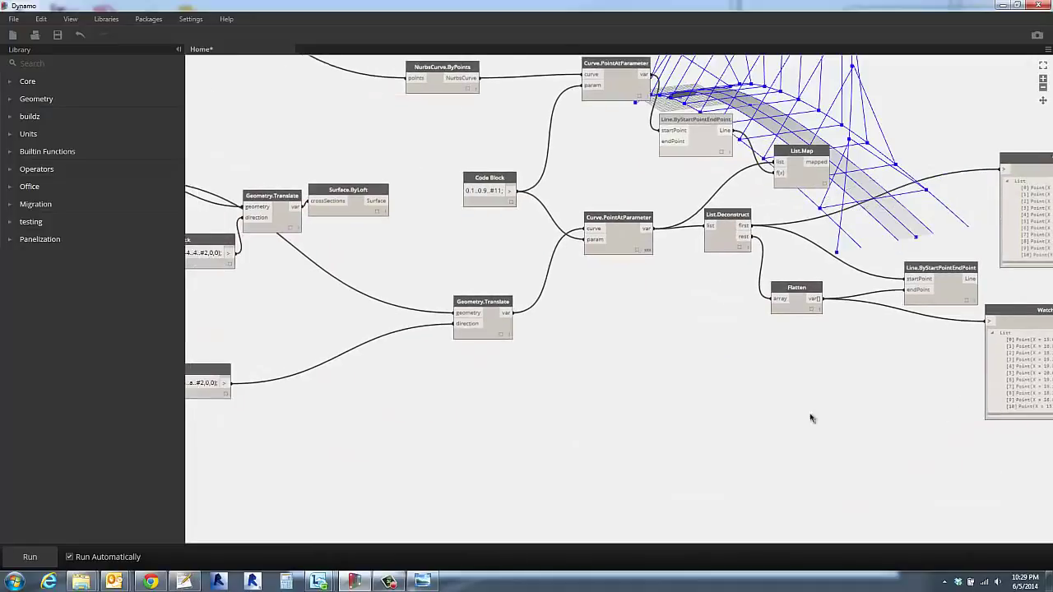
mouse_move(478, 376)
middle_down()
mouse_move(919, 369)
mouse_move(831, 375)
middle_up()
click(759, 224)
scroll(737, 275, down, 3)
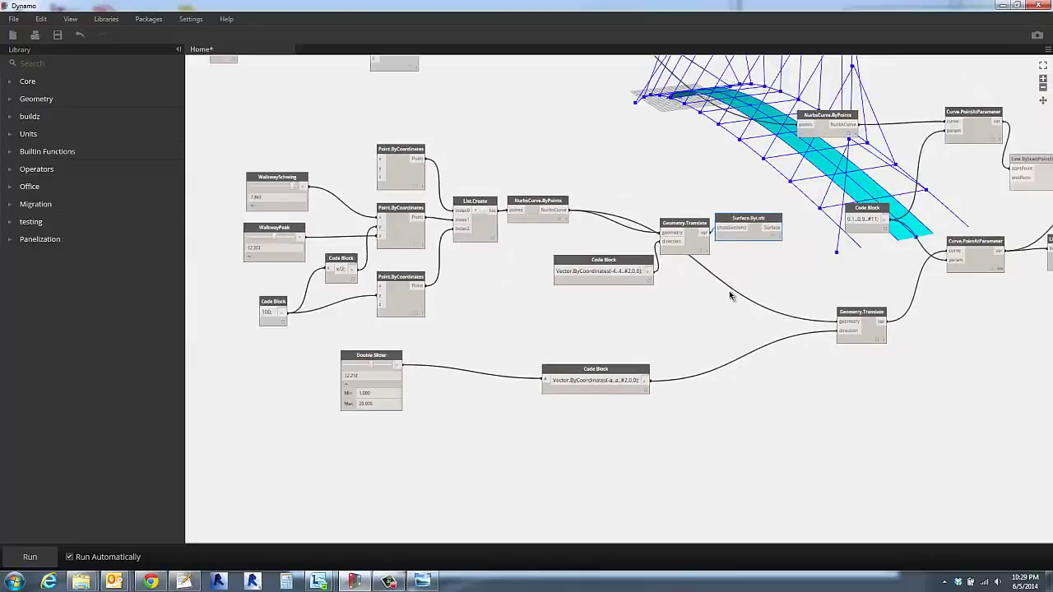
drag(274, 159, 788, 334)
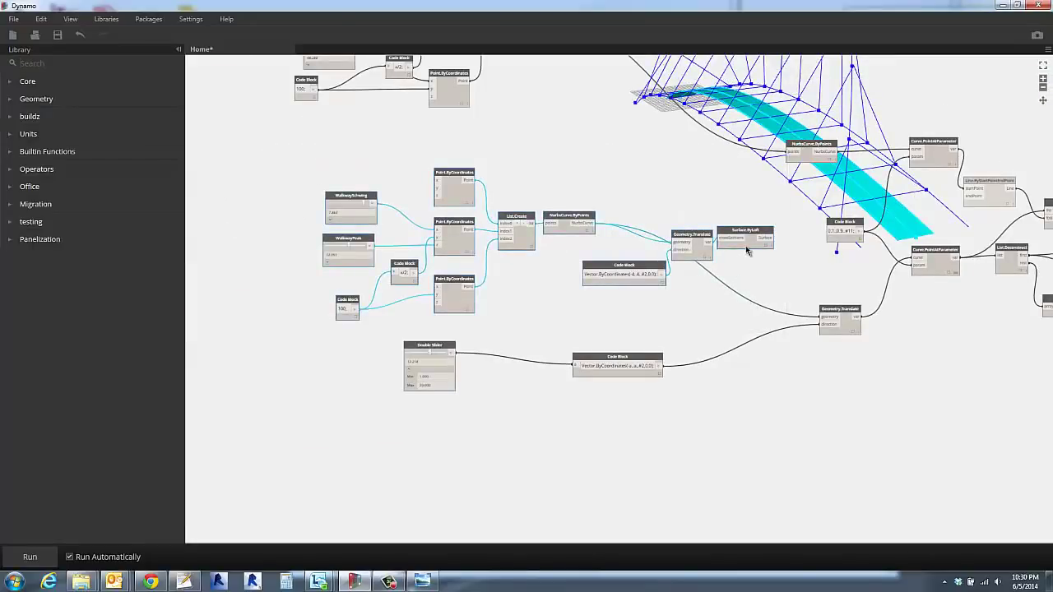
drag(758, 247, 747, 517)
Move the truss-width Double Slider and its Vector.ByCoordinates Code Block above the relocated walkway nodes.
click(734, 458)
drag(353, 298, 704, 426)
drag(624, 375, 609, 249)
click(669, 370)
Add a Surface.Thicken node with a single thickness input beside Surface.ByLoft and connect the lofted surface to its surface input.
middle_drag(733, 408, 604, 290)
scroll(679, 376, up, 8)
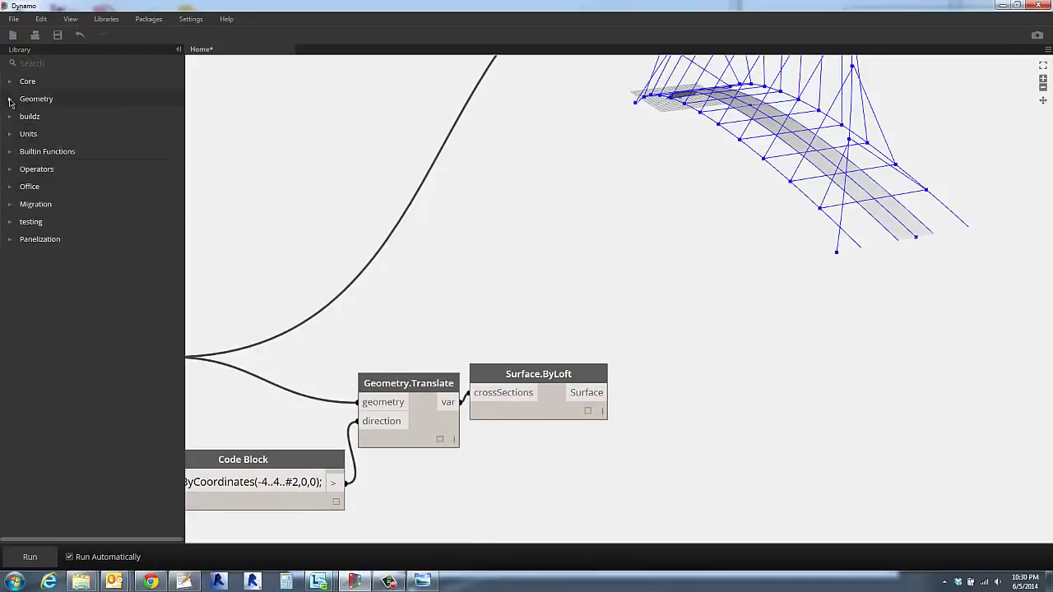
text(thick)
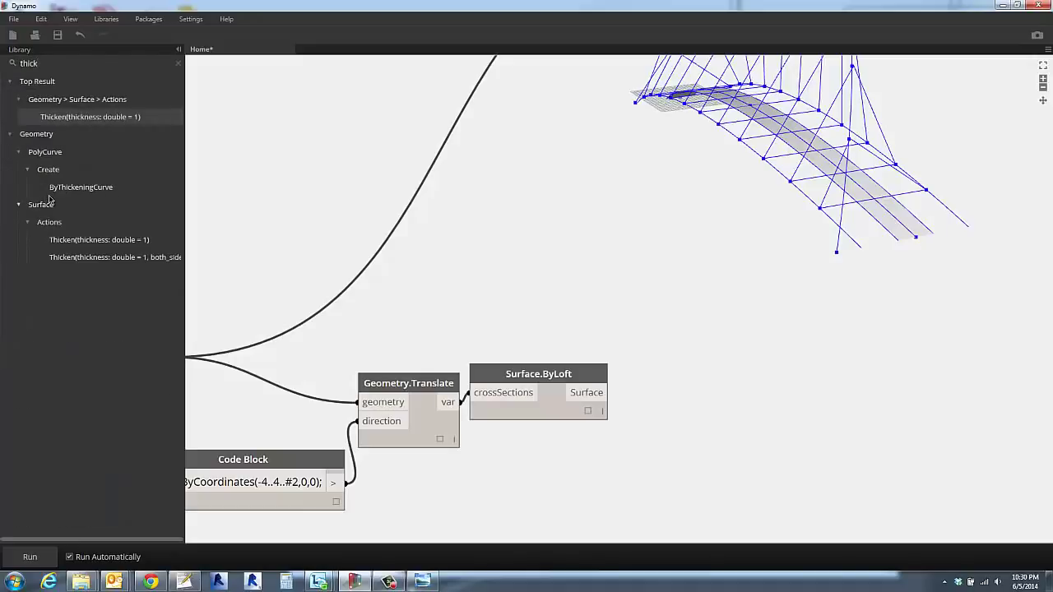
click(93, 241)
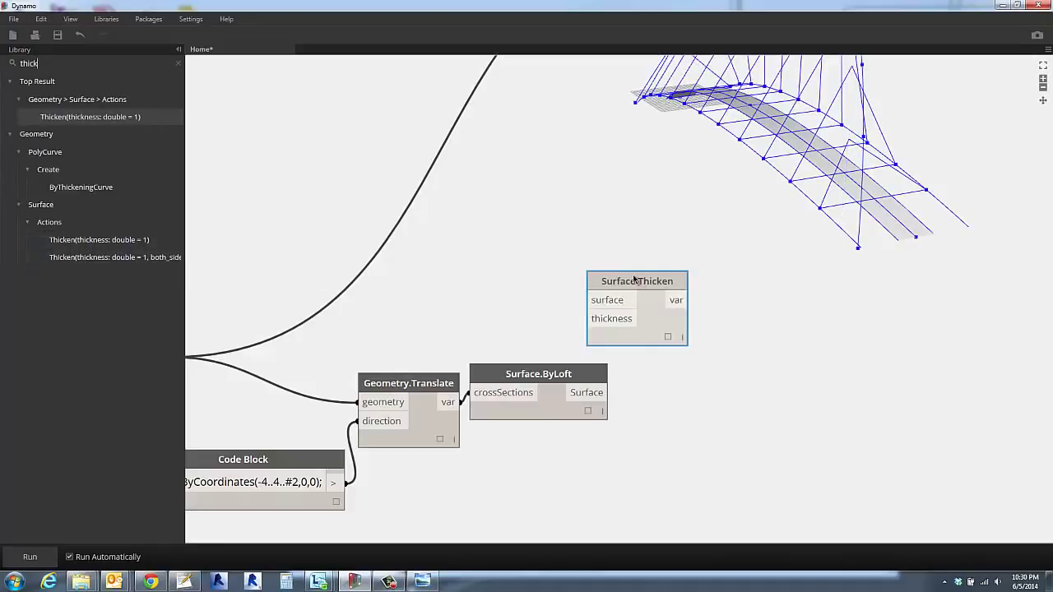
drag(635, 281, 759, 365)
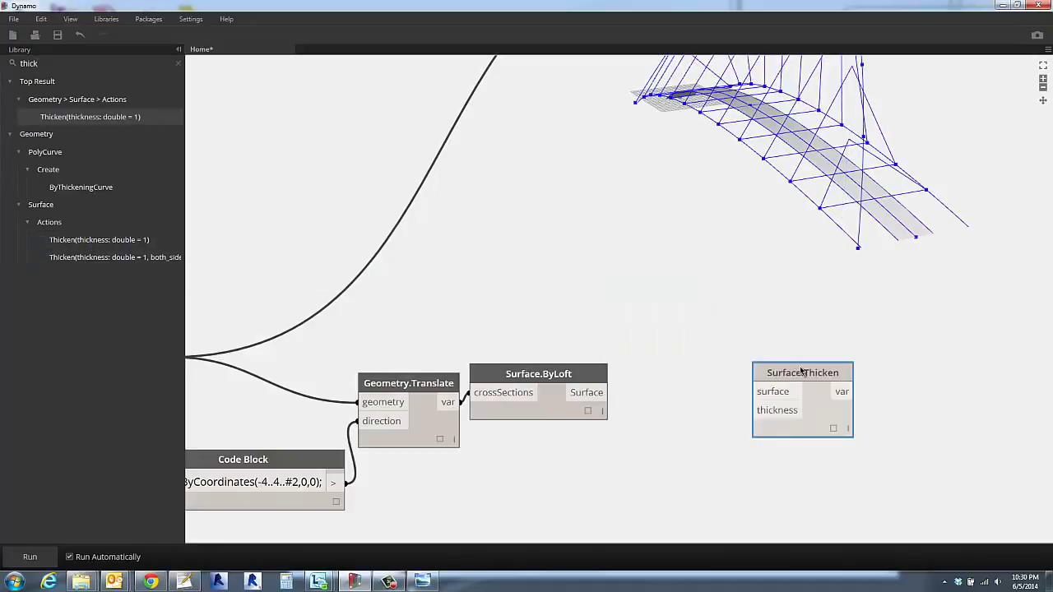
click(609, 393)
click(721, 385)
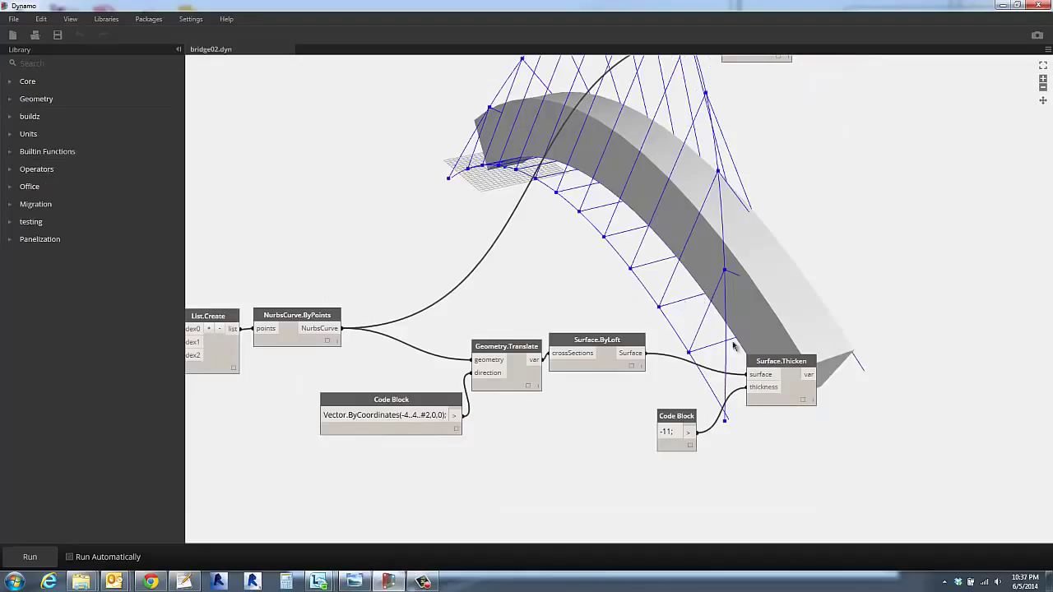
Change the Code Block feeding Surface.Thicken's thickness to -6, then run the graph with automatic running enabled.
scroll(799, 400, down, 2)
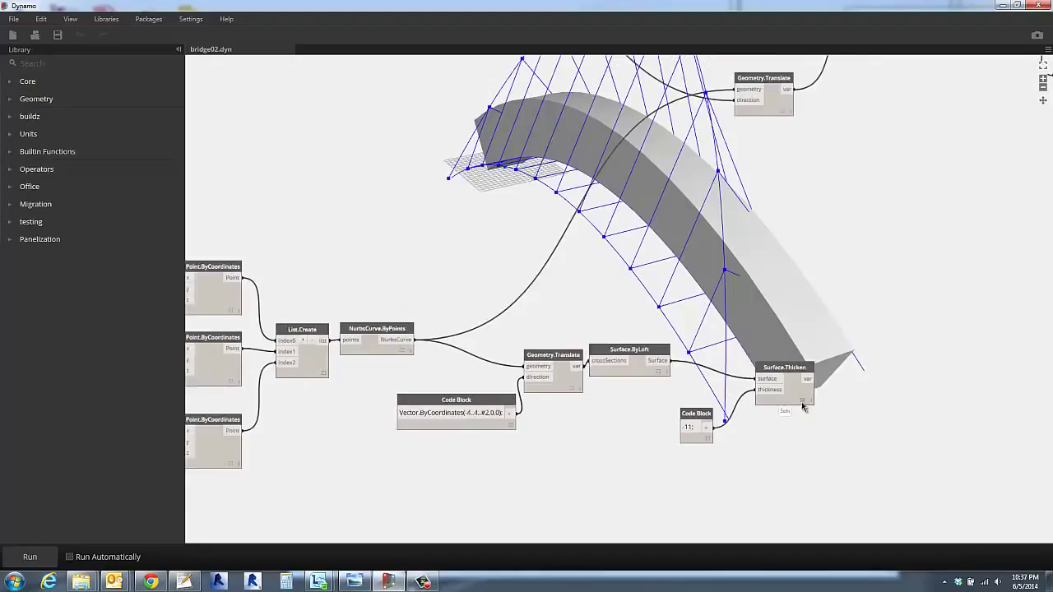
scroll(802, 403, up, 6)
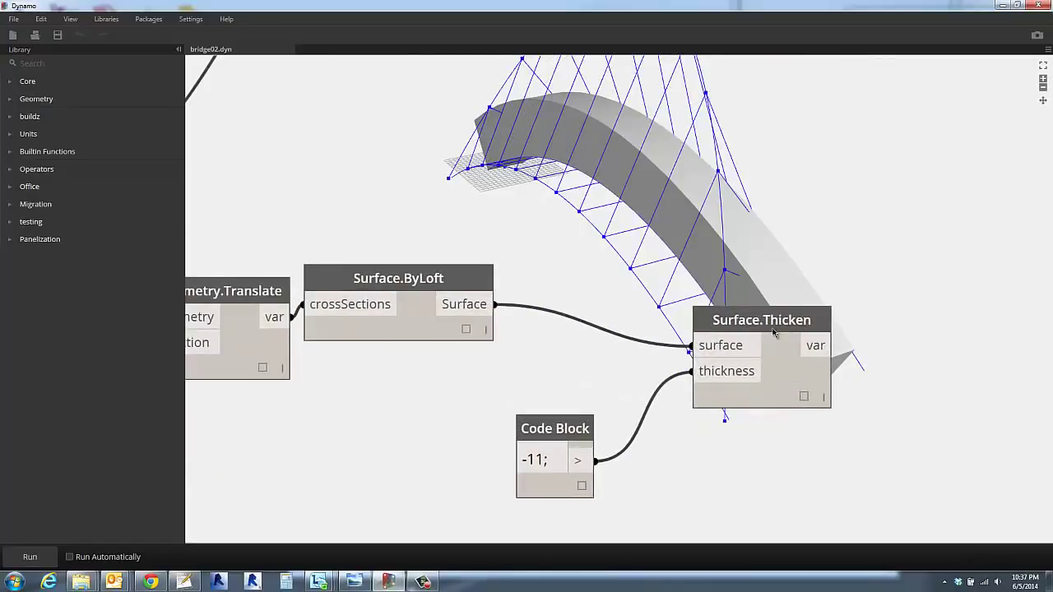
drag(772, 333, 769, 370)
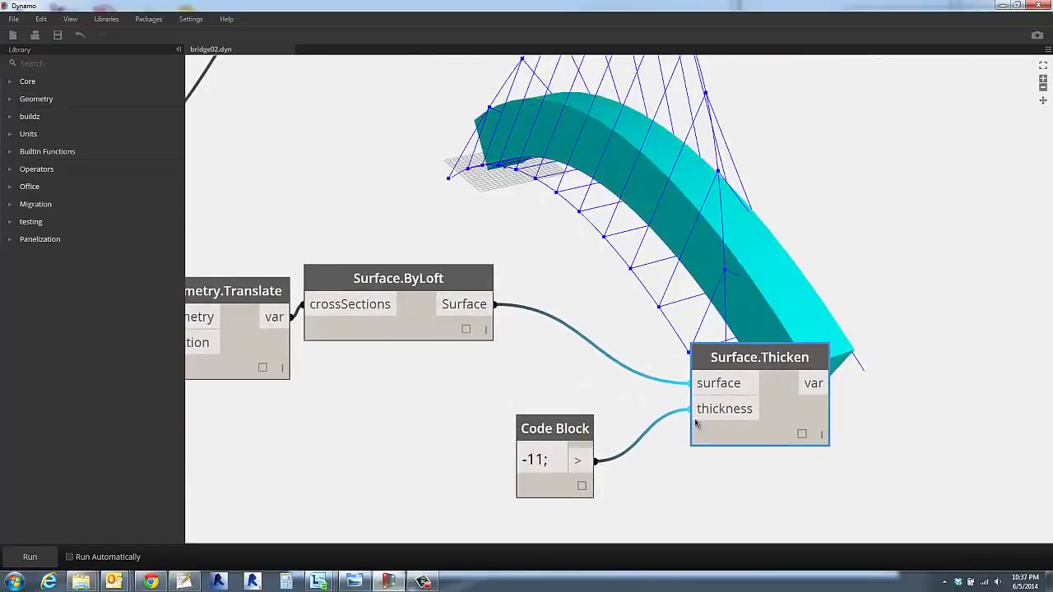
double_click(535, 459)
click(528, 459)
drag(528, 459, 546, 459)
text(6)
click(490, 390)
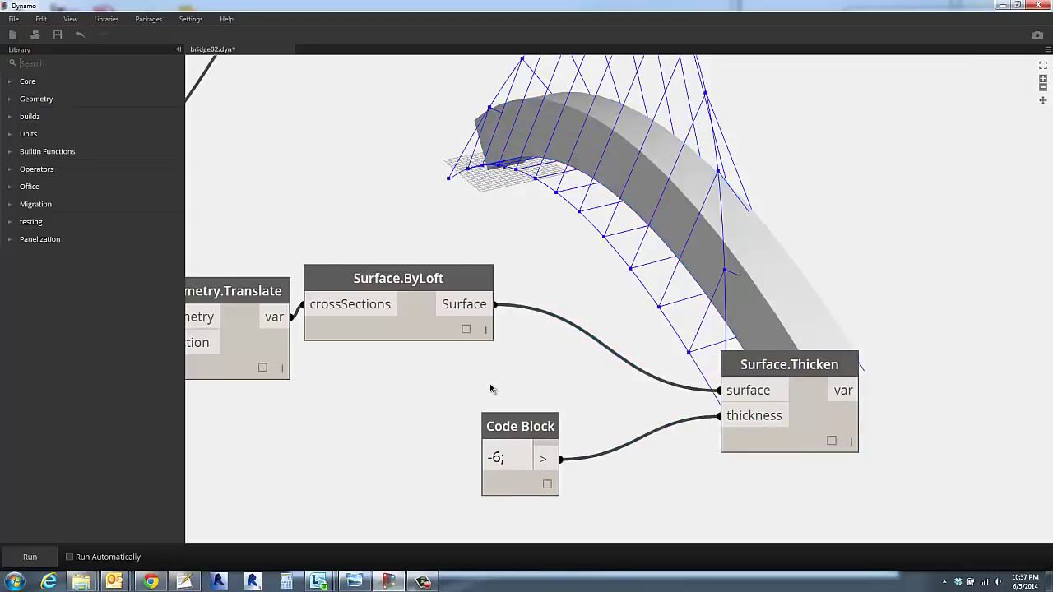
click(39, 560)
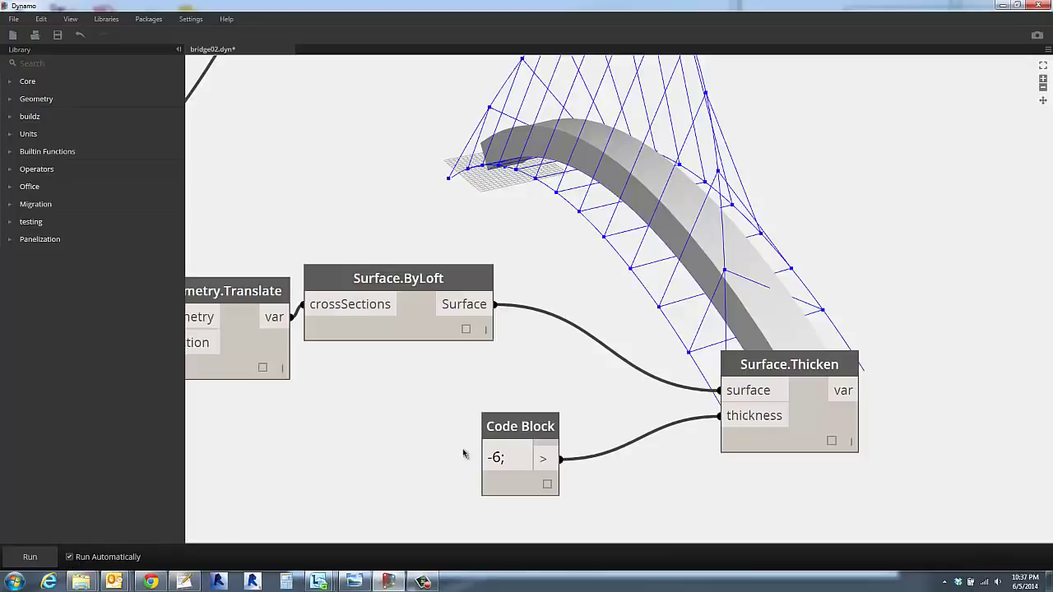
Set the walkway's thickness Code Block to -8.
double_click(495, 457)
text(8)
click(412, 426)
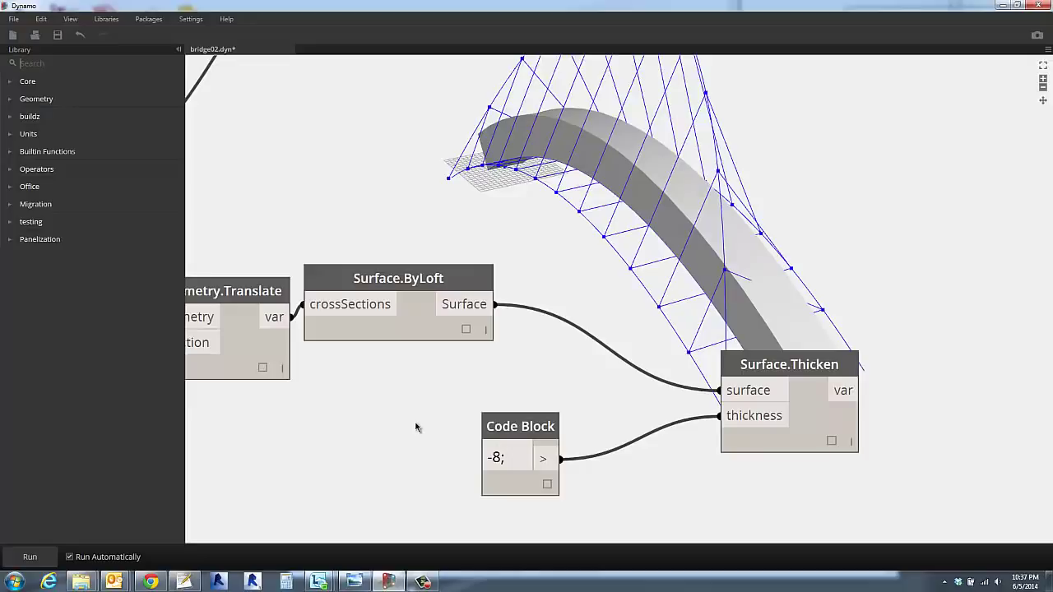
Space out the thickness Code Block and Surface.Thicken node next to Surface.ByLoft so the thickened walkway is unobstructed.
drag(514, 421, 479, 426)
drag(771, 363, 769, 366)
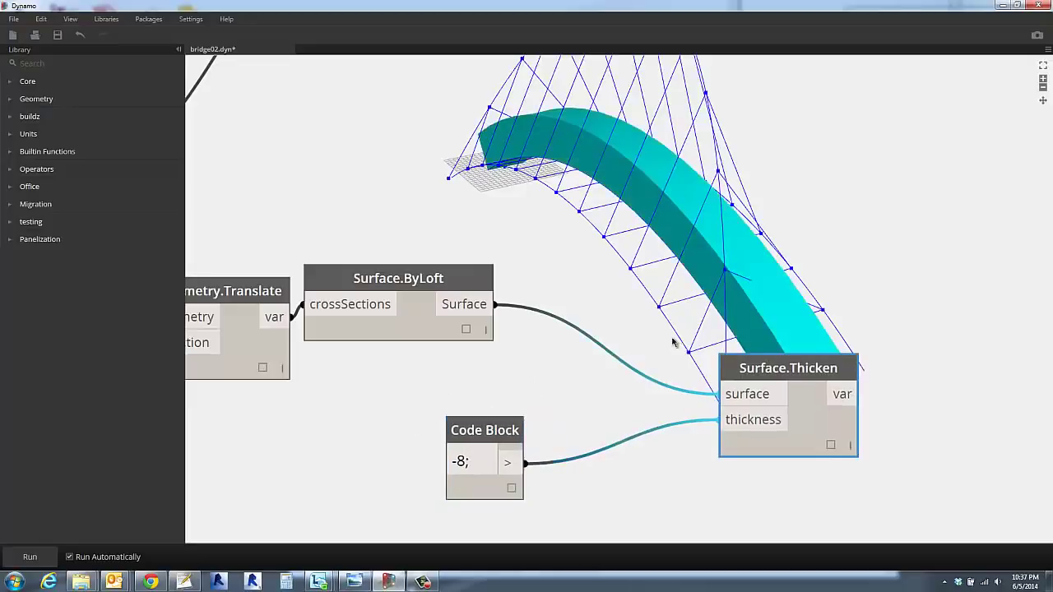
drag(673, 342, 628, 318)
click(522, 351)
scroll(522, 399, down, 4)
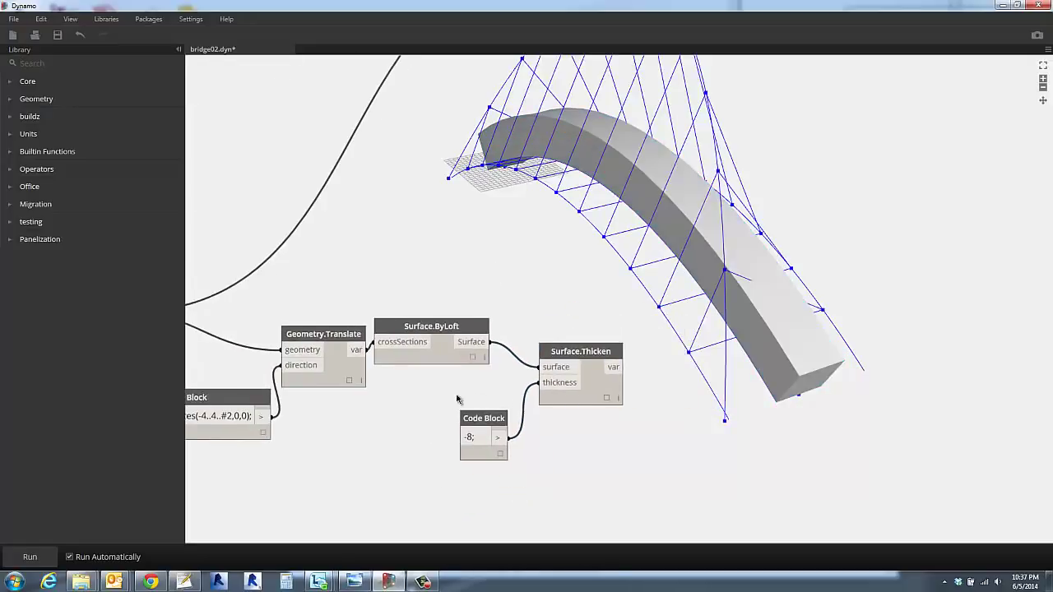
middle_drag(500, 398, 457, 395)
drag(442, 414, 426, 412)
drag(539, 348, 574, 345)
click(623, 389)
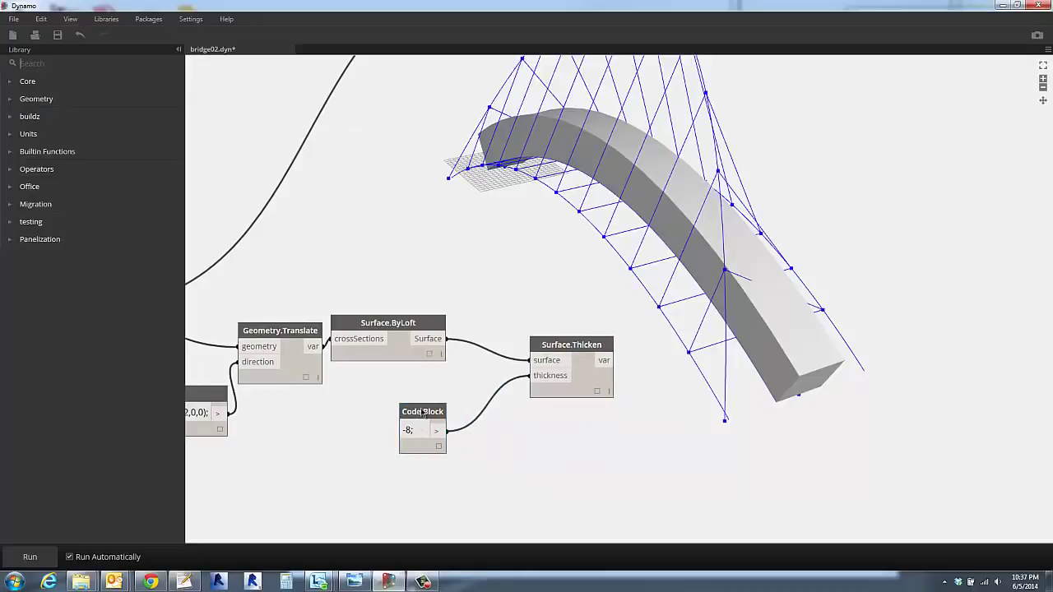
Set the WalkwayPeak slider to about 10.711 and the WalkwaySchwing slider to 10 to reshape the thickened walkway.
mouse_move(873, 364)
right_down()
mouse_move(880, 381)
mouse_move(825, 357)
mouse_move(919, 382)
mouse_move(957, 376)
mouse_move(931, 392)
mouse_move(832, 378)
mouse_move(869, 361)
right_up()
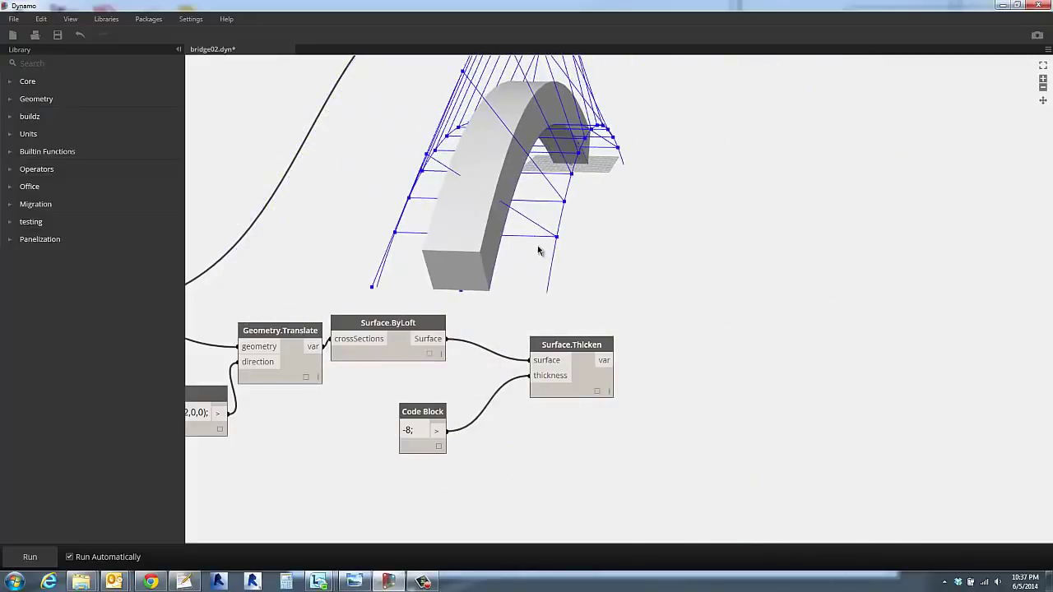
scroll(485, 193, up, 4)
scroll(485, 191, down, 5)
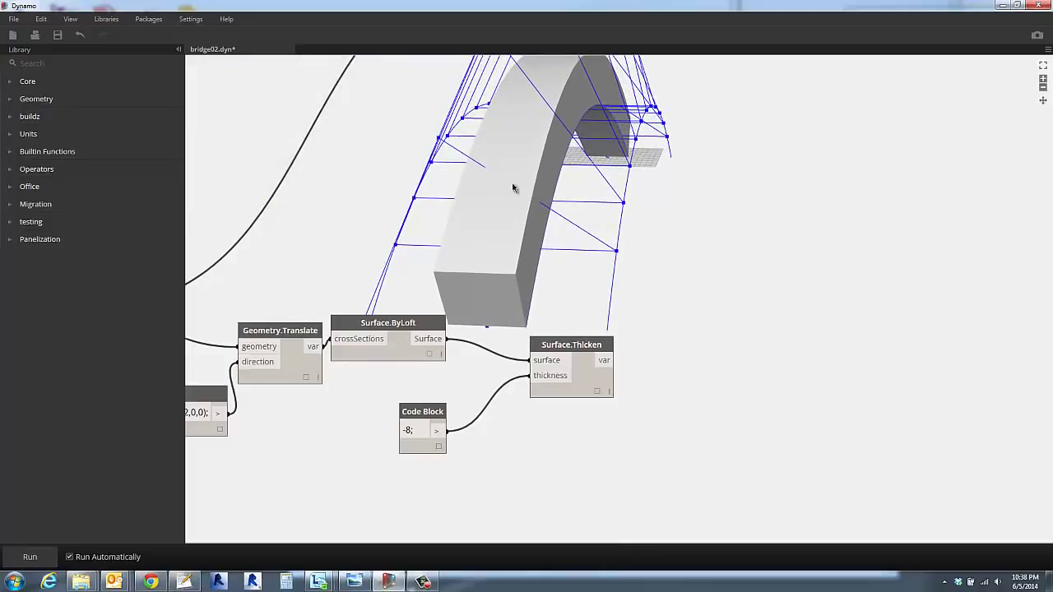
scroll(403, 189, down, 5)
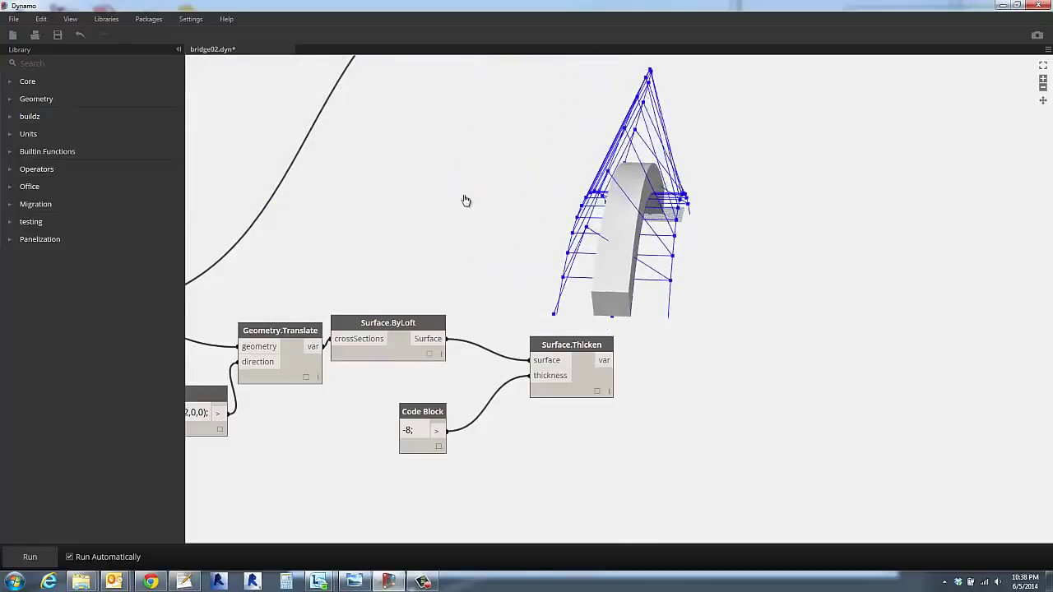
right_drag(465, 200, 562, 233)
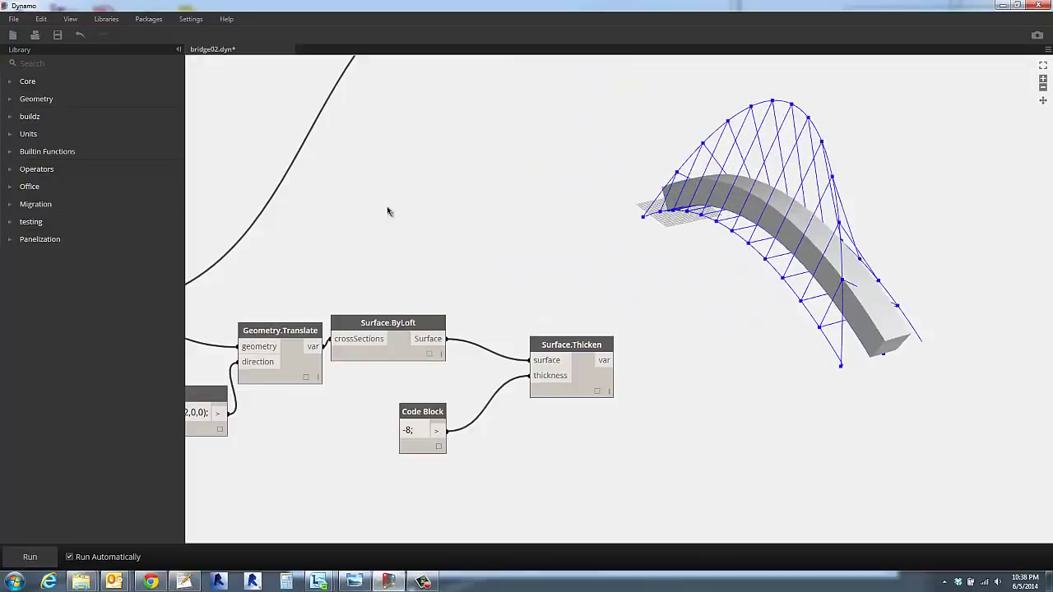
middle_drag(387, 207, 1015, 320)
middle_drag(558, 244, 886, 142)
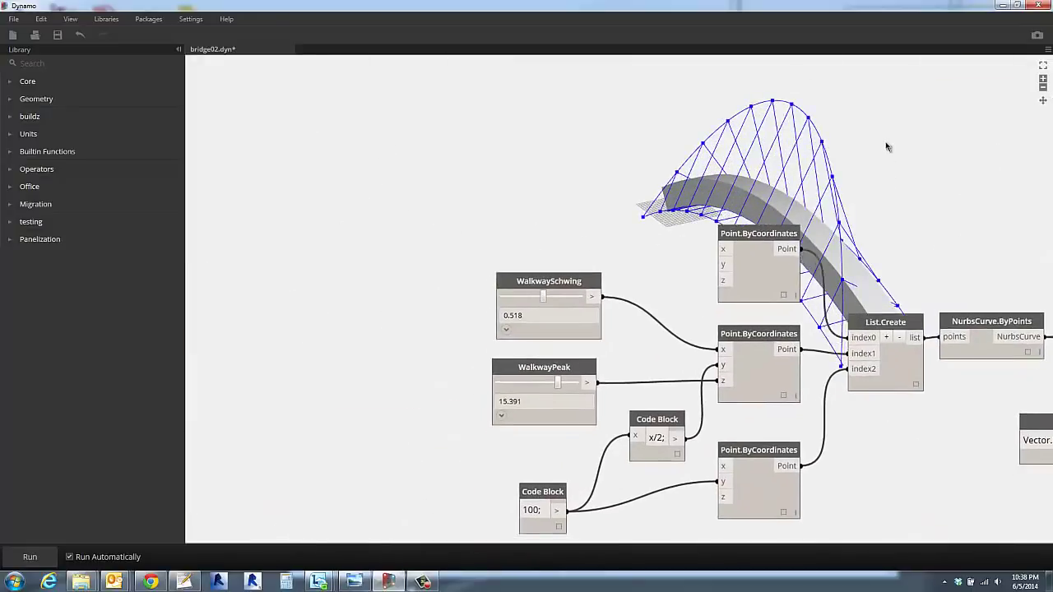
middle_drag(624, 327, 578, 355)
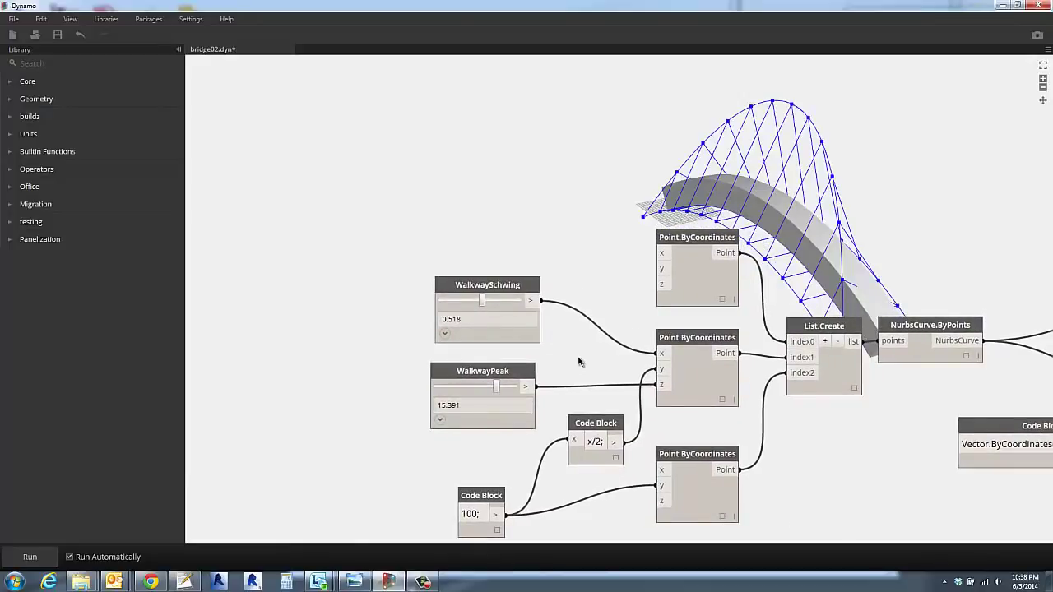
drag(499, 384, 477, 392)
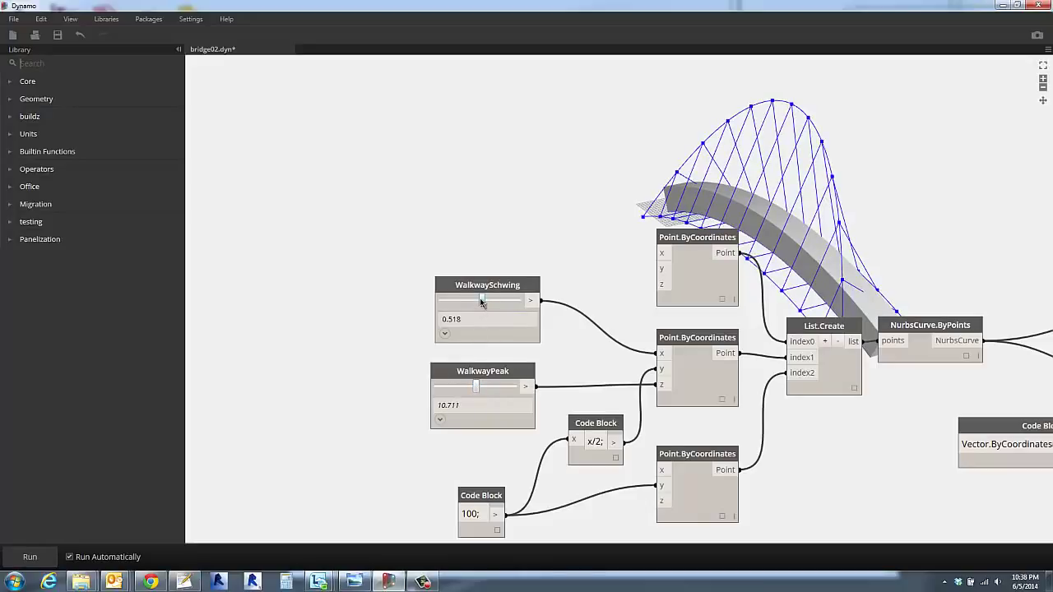
drag(480, 298, 522, 306)
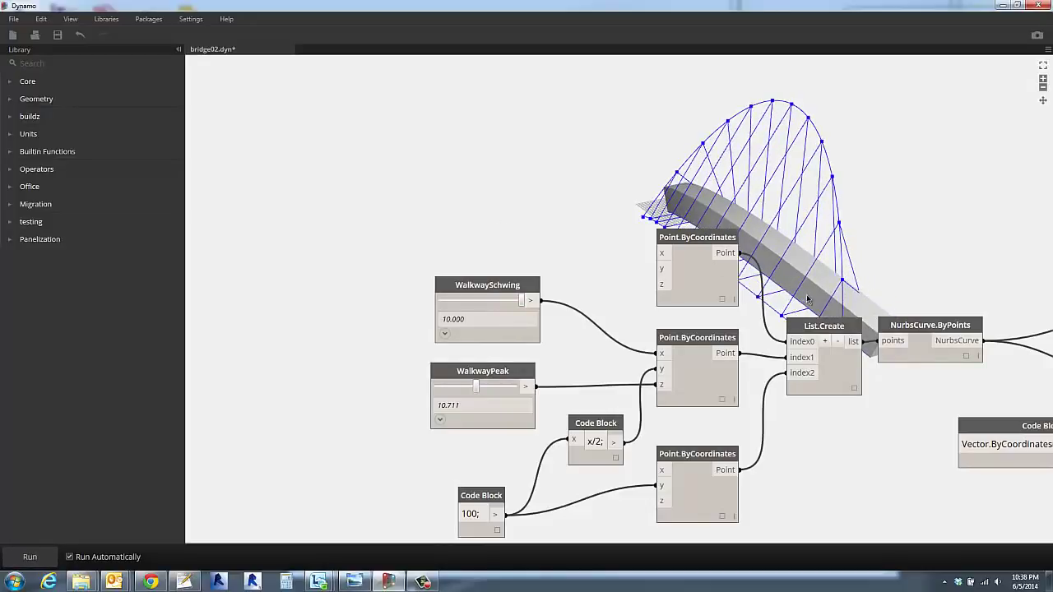
Set the Double Slider driving the x coordinates of the support arch's end points to 20 and check the bridge from several angles.
scroll(882, 302, up, 3)
scroll(882, 301, down, 2)
scroll(881, 304, down, 3)
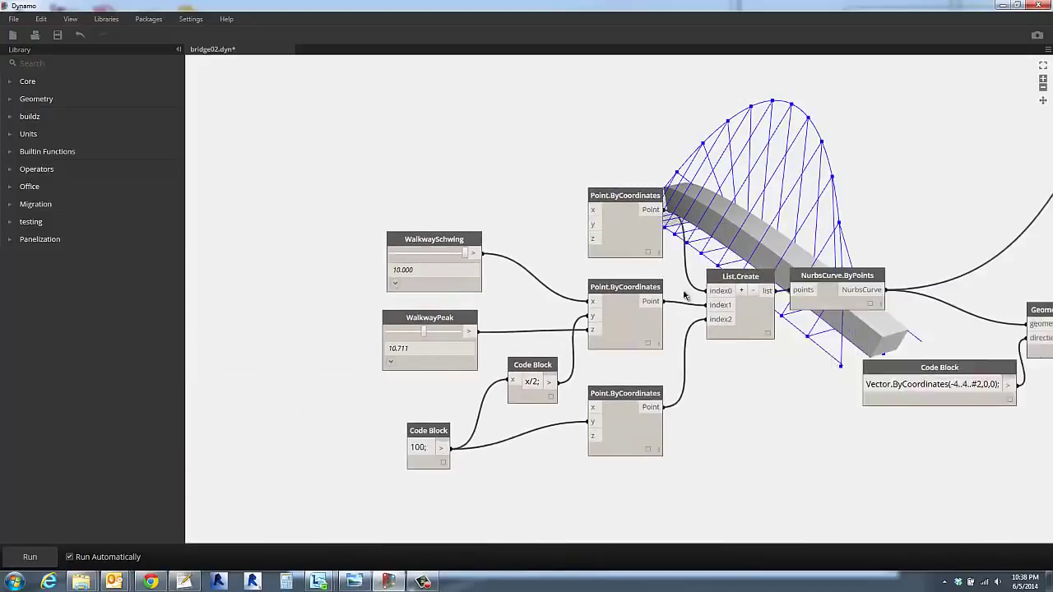
middle_drag(809, 386, 709, 467)
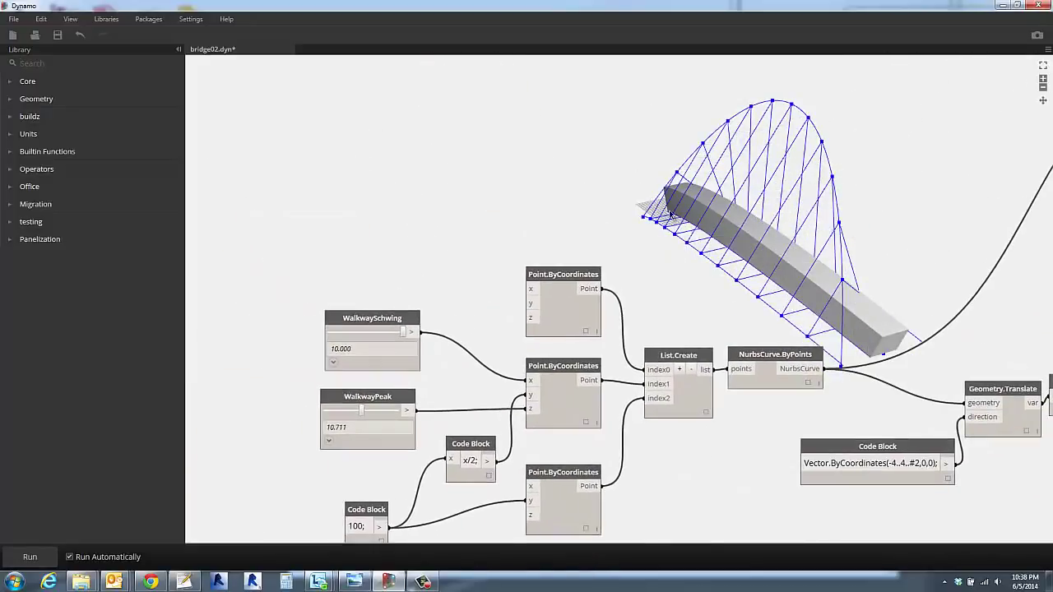
scroll(675, 220, down, 3)
scroll(623, 119, up, 2)
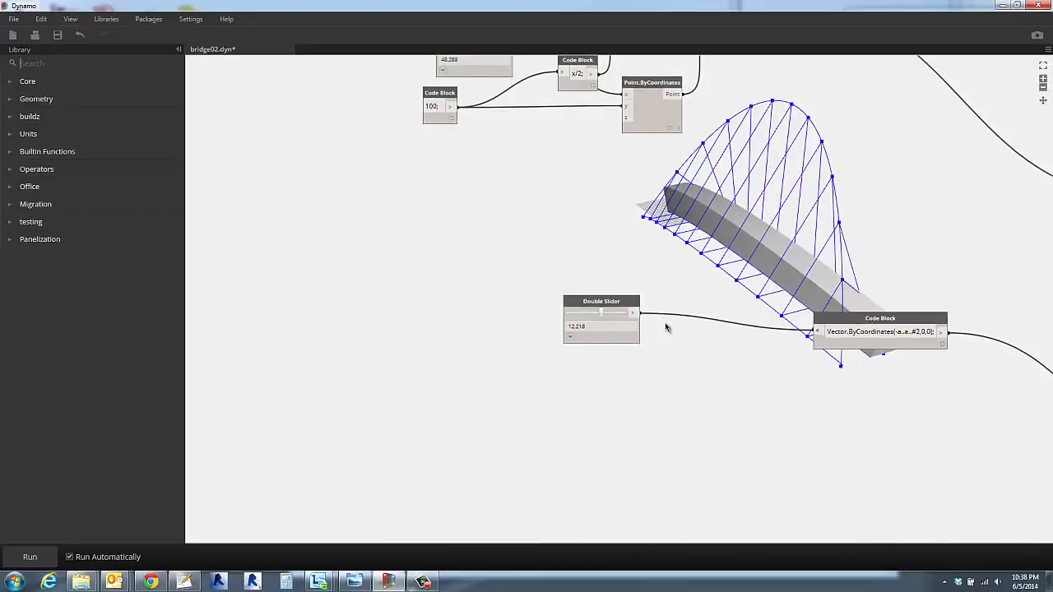
middle_drag(635, 271, 656, 393)
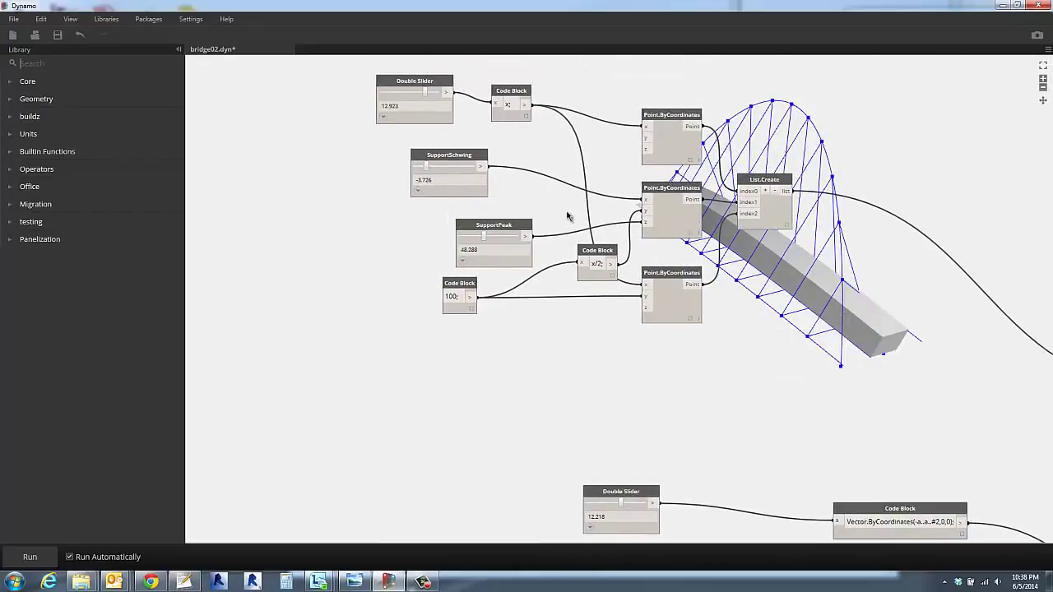
middle_drag(567, 216, 549, 372)
scroll(481, 276, up, 2)
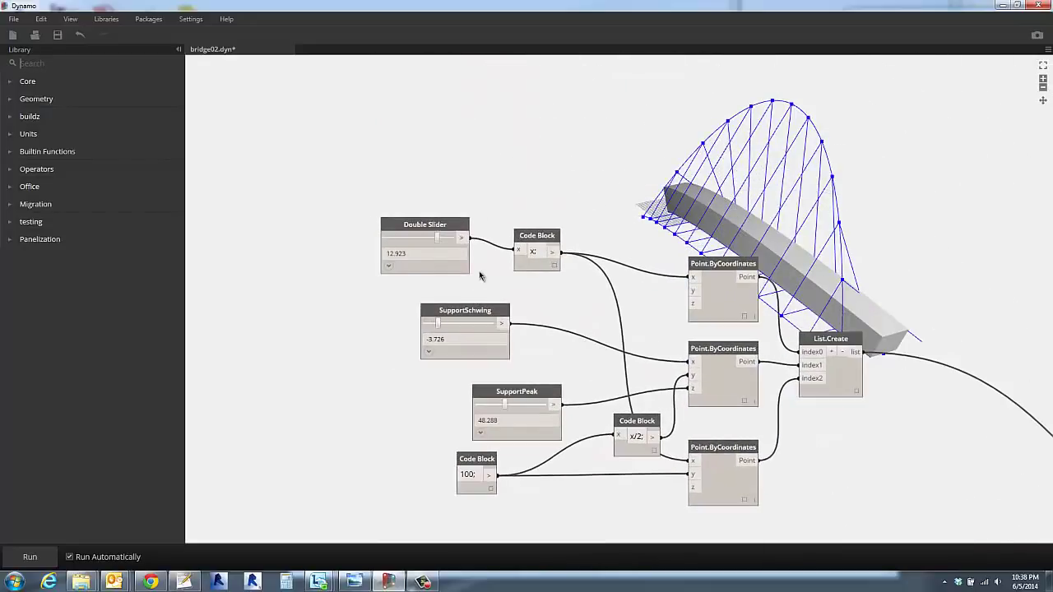
drag(436, 241, 457, 239)
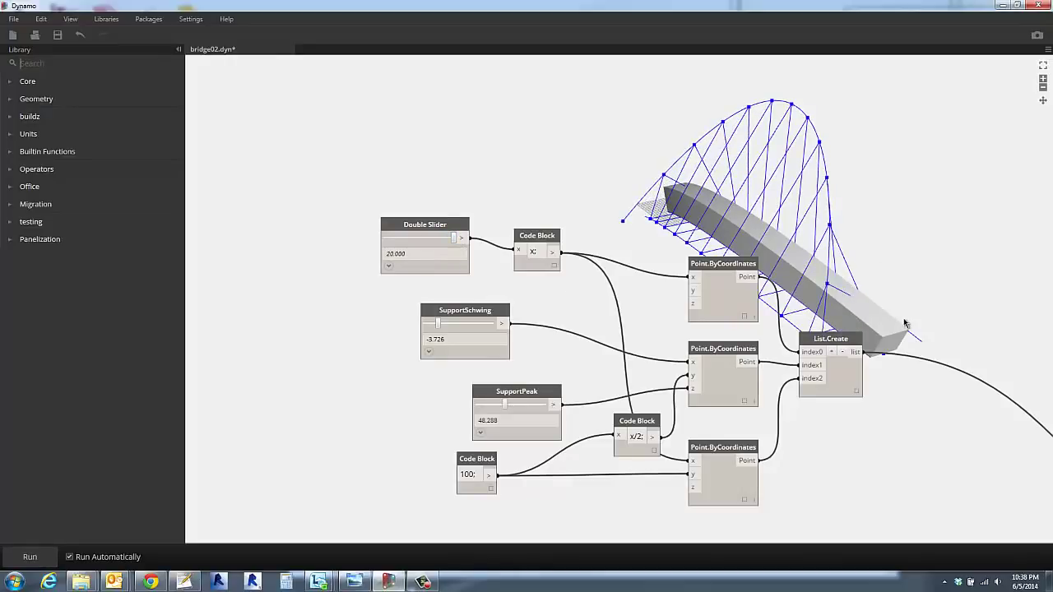
scroll(905, 323, up, 1)
mouse_move(925, 303)
right_down()
mouse_move(875, 296)
mouse_move(913, 263)
mouse_move(887, 259)
mouse_move(883, 237)
mouse_move(815, 260)
right_up()
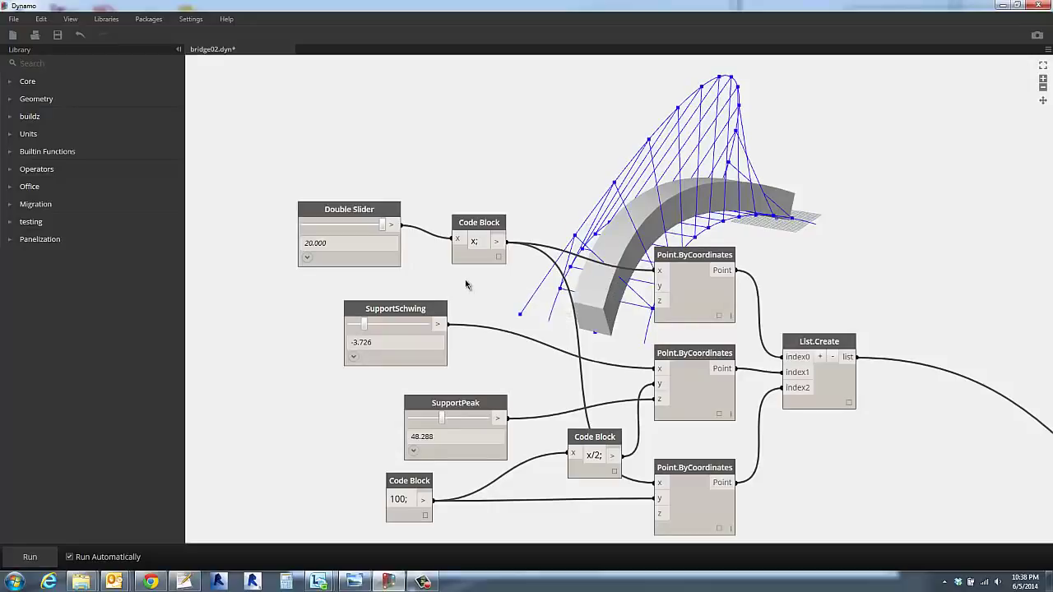
right_drag(466, 285, 535, 302)
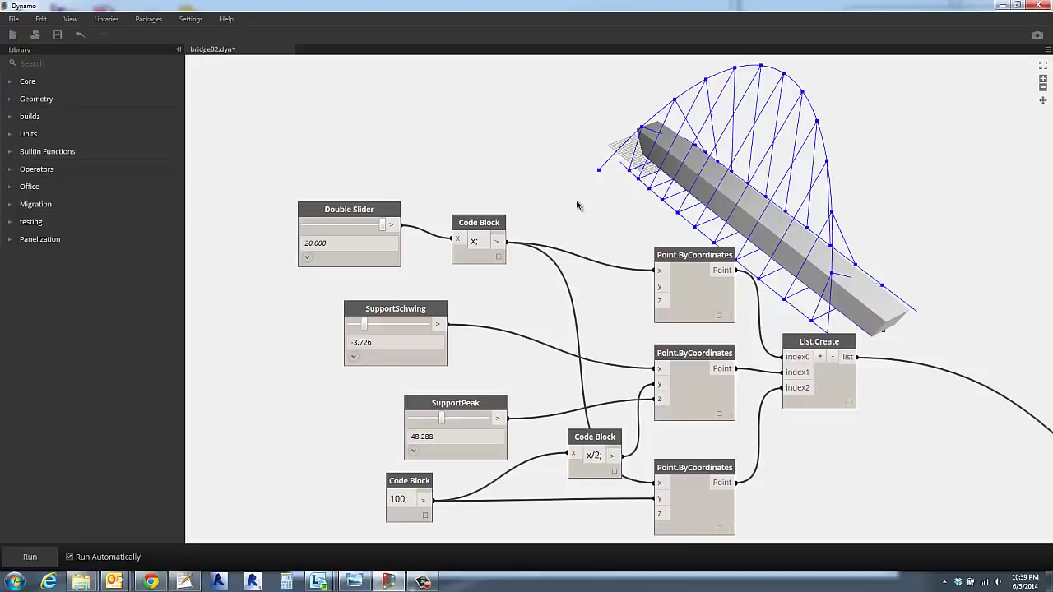
mouse_move(521, 188)
right_down()
mouse_move(581, 194)
mouse_move(667, 150)
mouse_move(710, 145)
mouse_move(690, 170)
mouse_move(495, 172)
mouse_move(511, 189)
mouse_move(519, 179)
right_up()
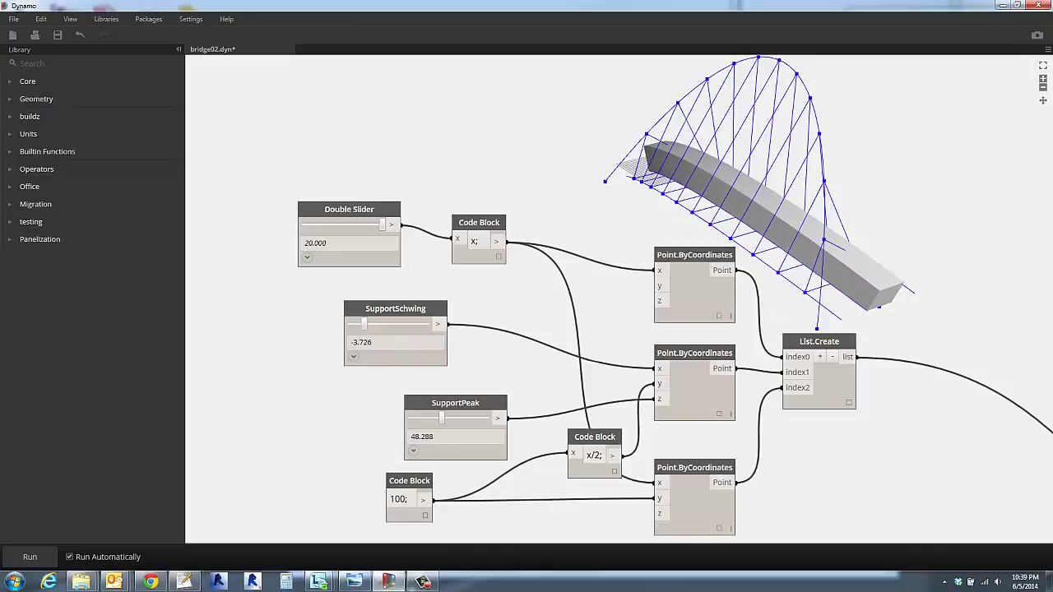